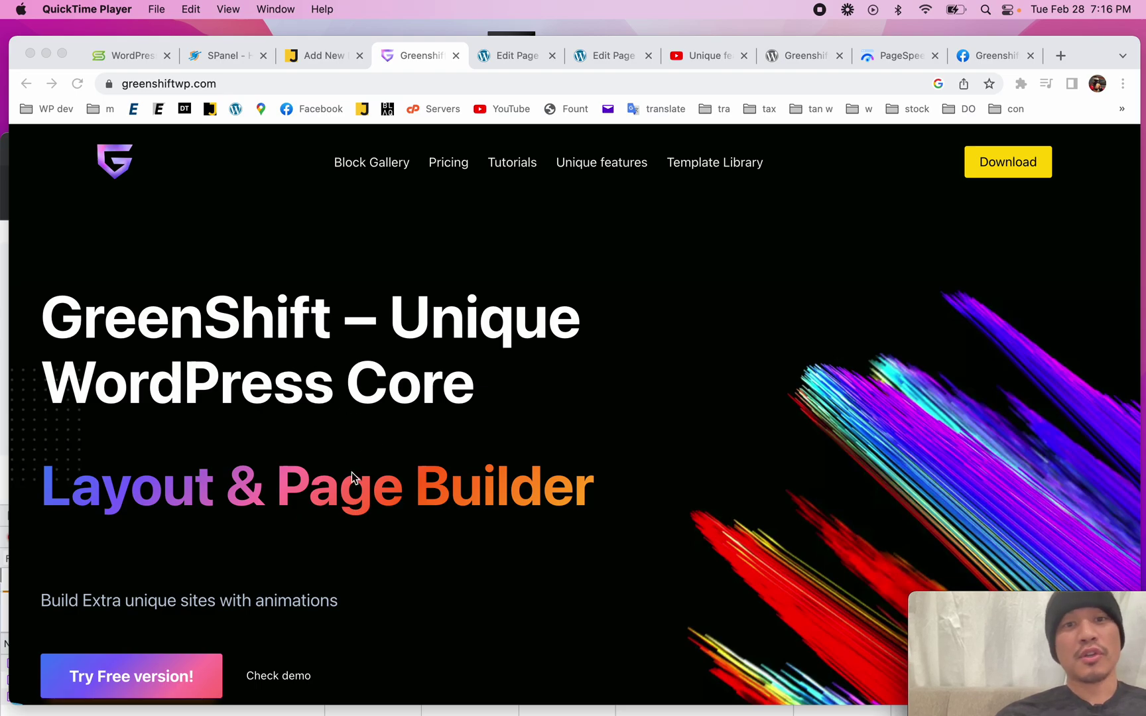
- Examine the GreenShift homepage from the hero banner through the Gutenberg feature cards to the Advanced Design Options section
scroll(346, 518, down, 1)
scroll(346, 520, down, 1)
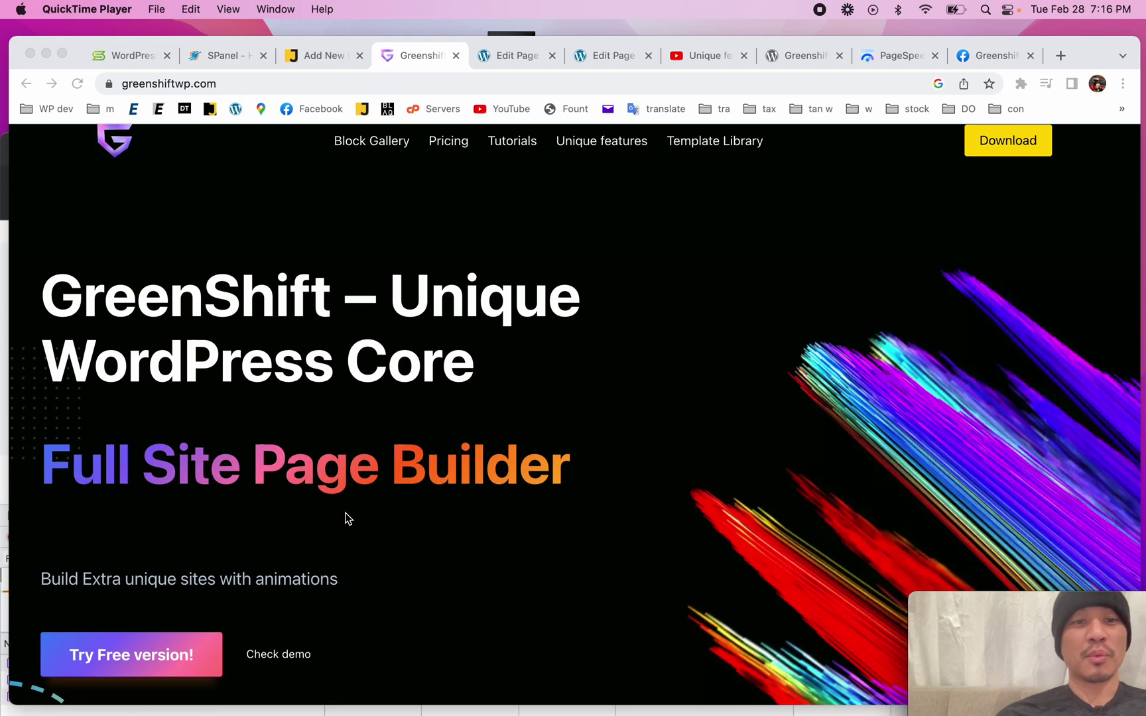
scroll(346, 511, up, 1)
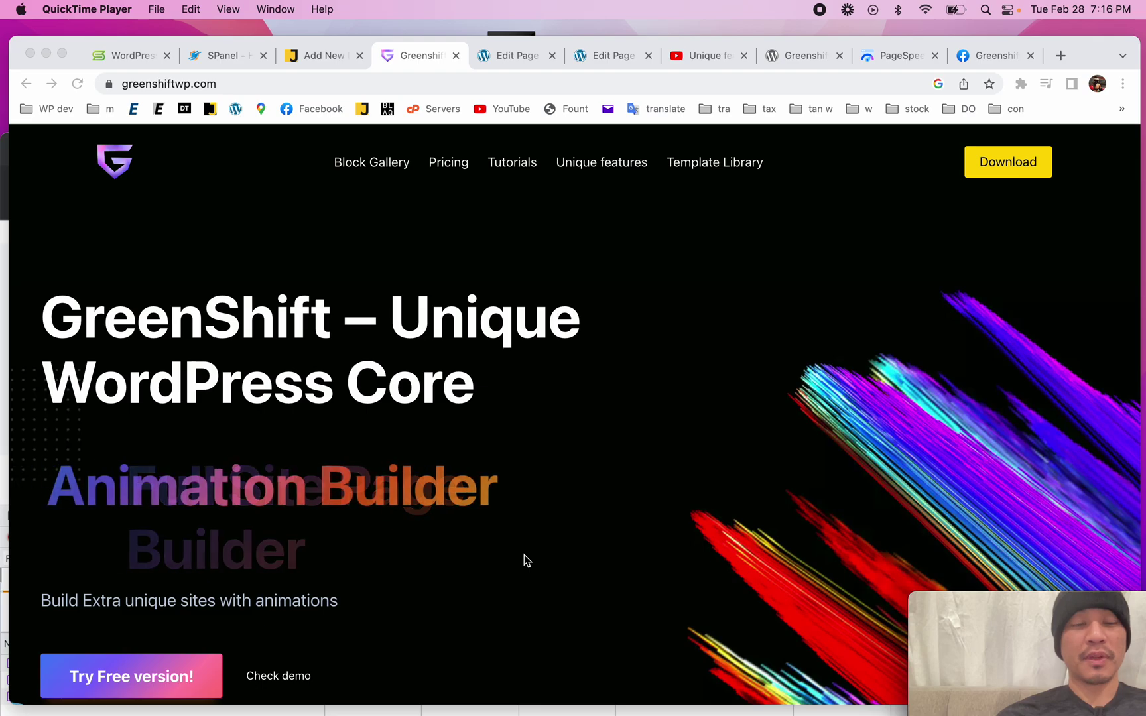
scroll(524, 561, down, 3)
scroll(524, 561, down, 5)
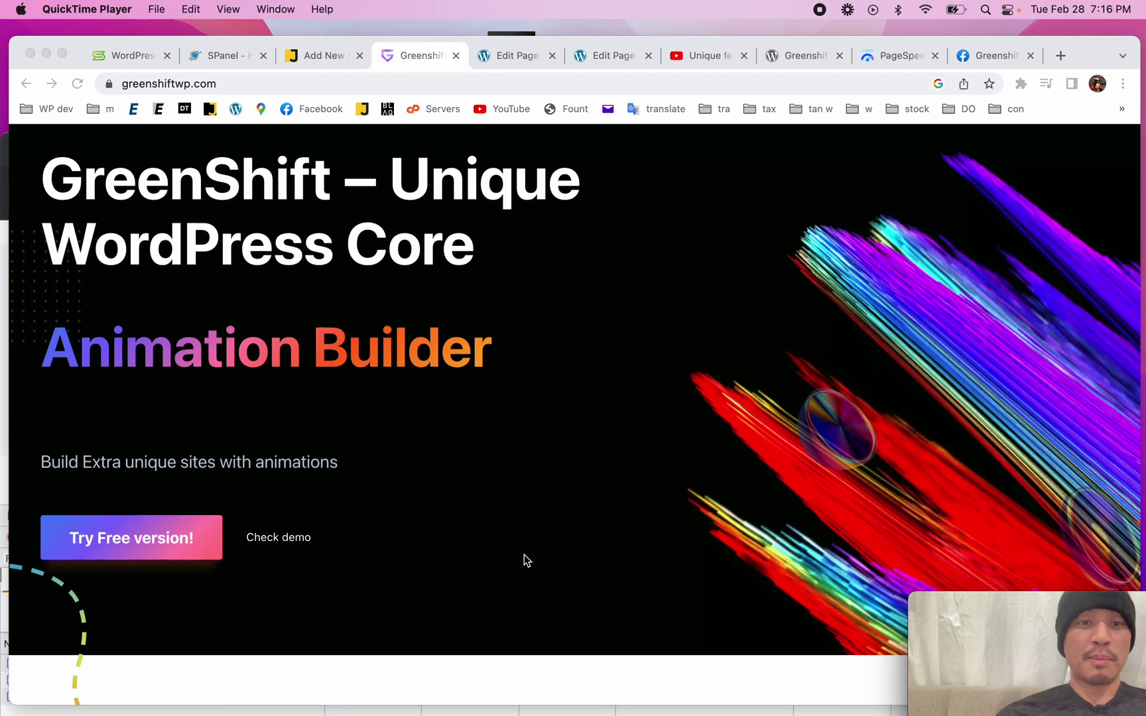
scroll(524, 560, down, 10)
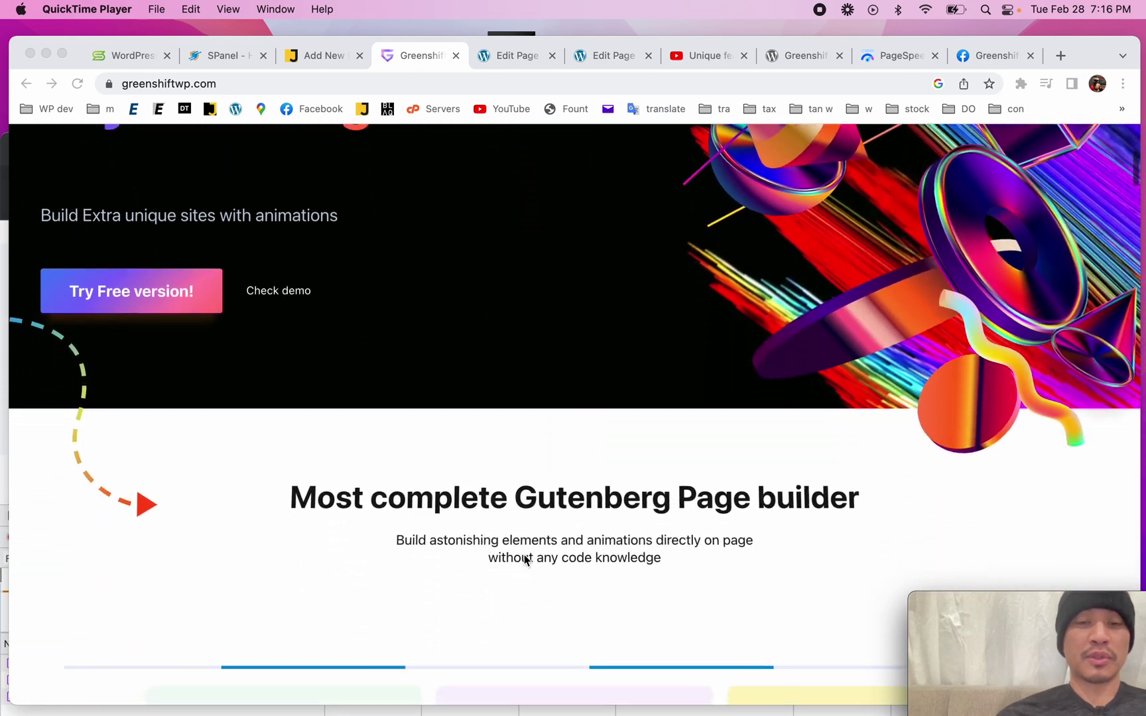
scroll(524, 560, down, 5)
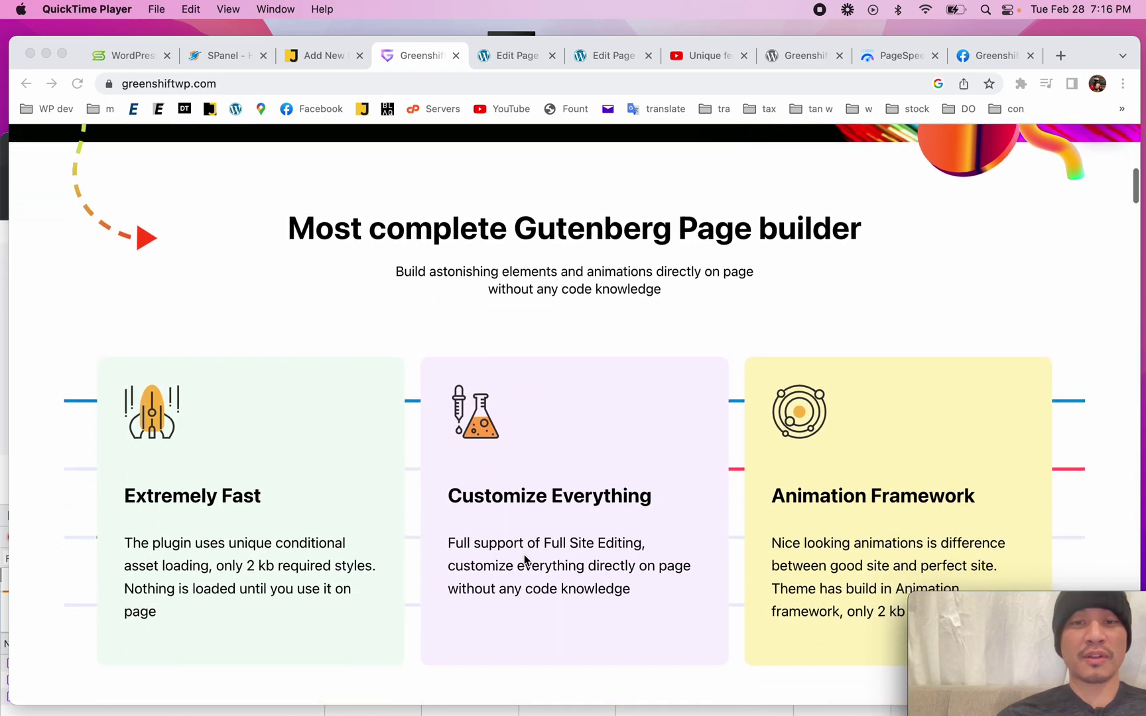
scroll(524, 561, down, 5)
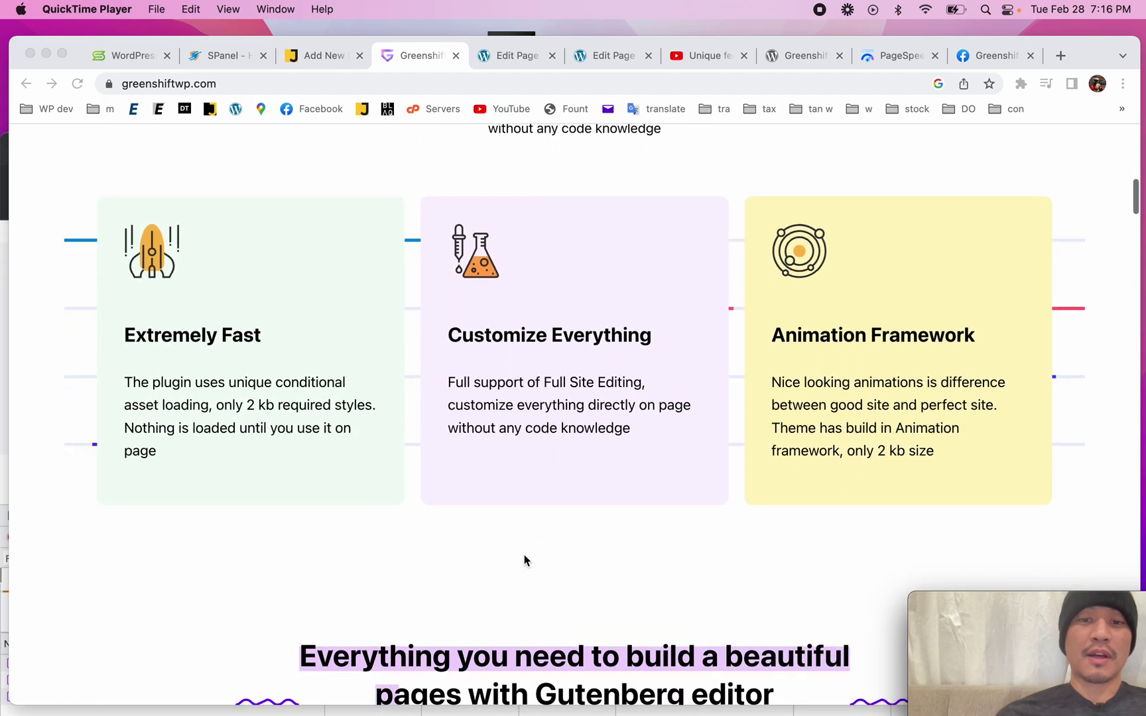
scroll(524, 560, down, 1)
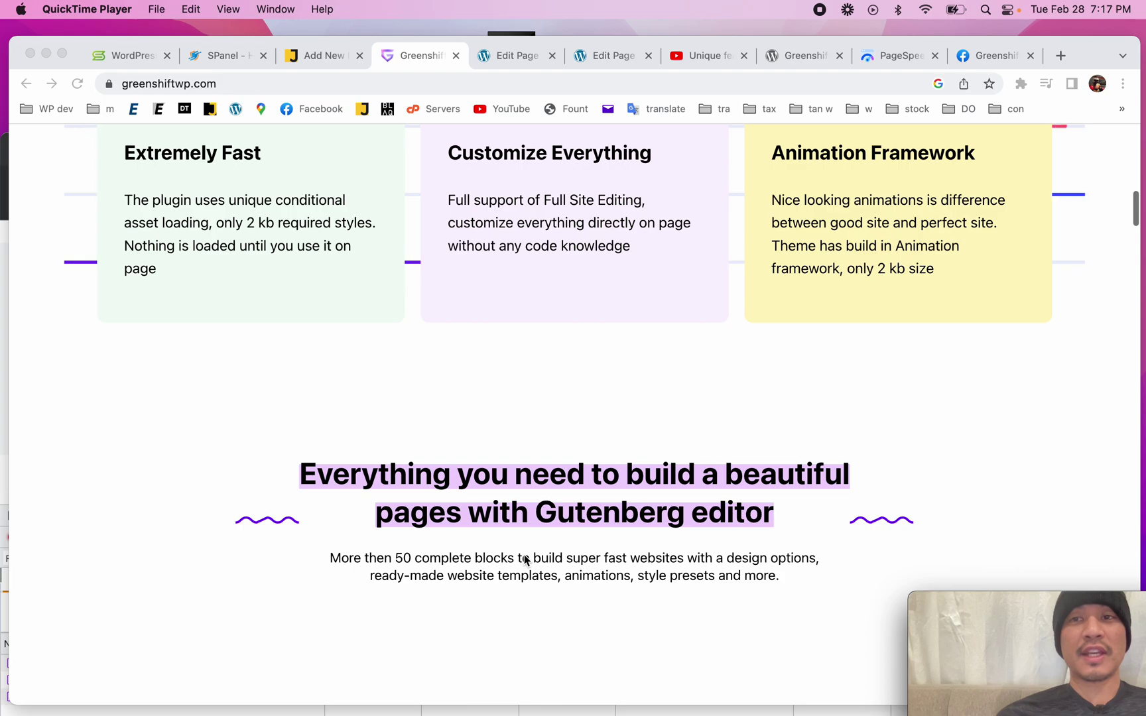
scroll(524, 560, down, 2)
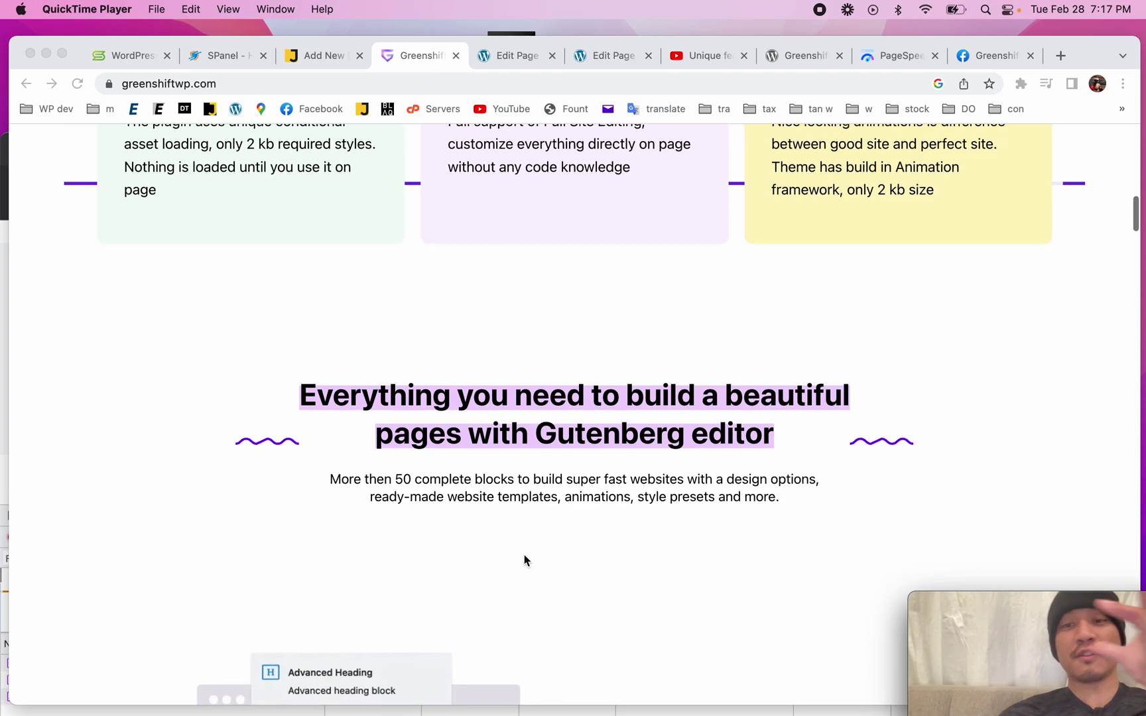
scroll(524, 561, down, 4)
scroll(524, 557, down, 10)
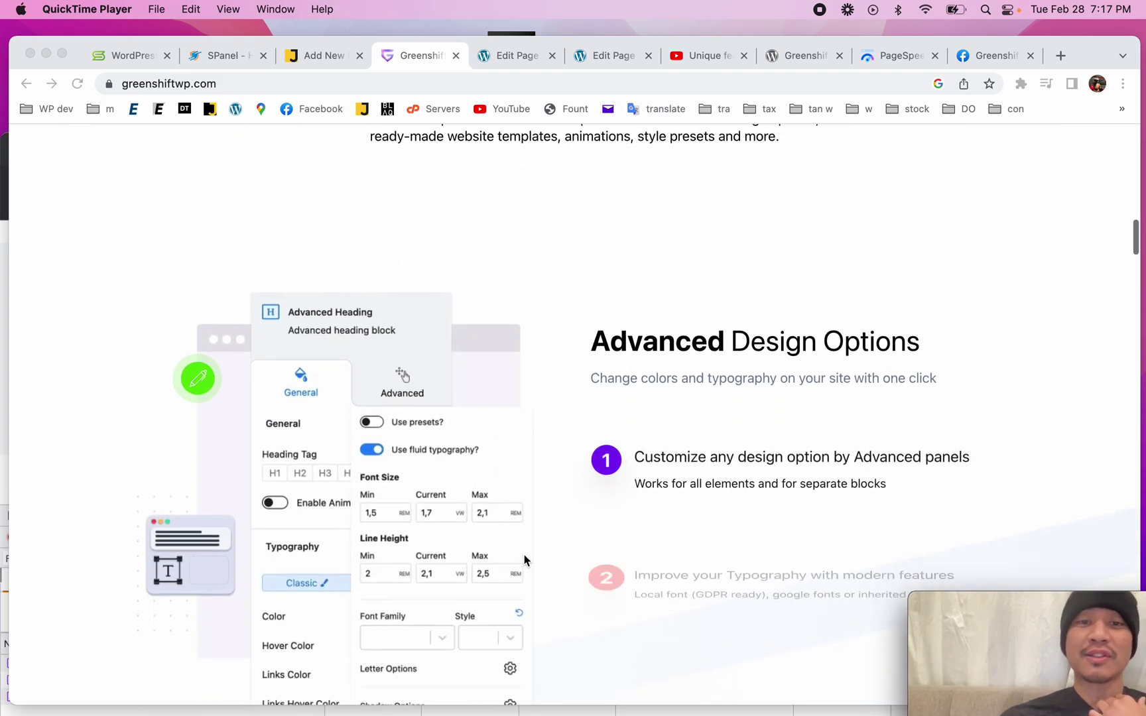
scroll(524, 560, down, 2)
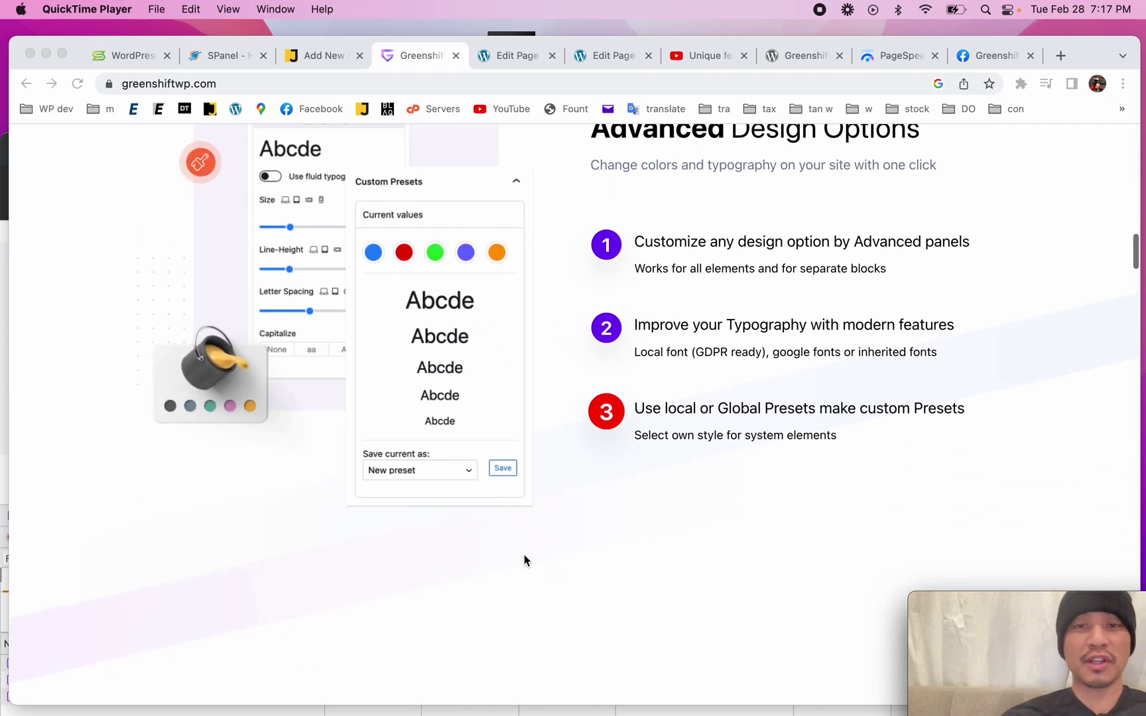
- Review the performance section, the speed grades, and the Animations, SEO and Query Builder extension packs on the GreenShift homepage
scroll(524, 560, down, 7)
scroll(524, 561, down, 12)
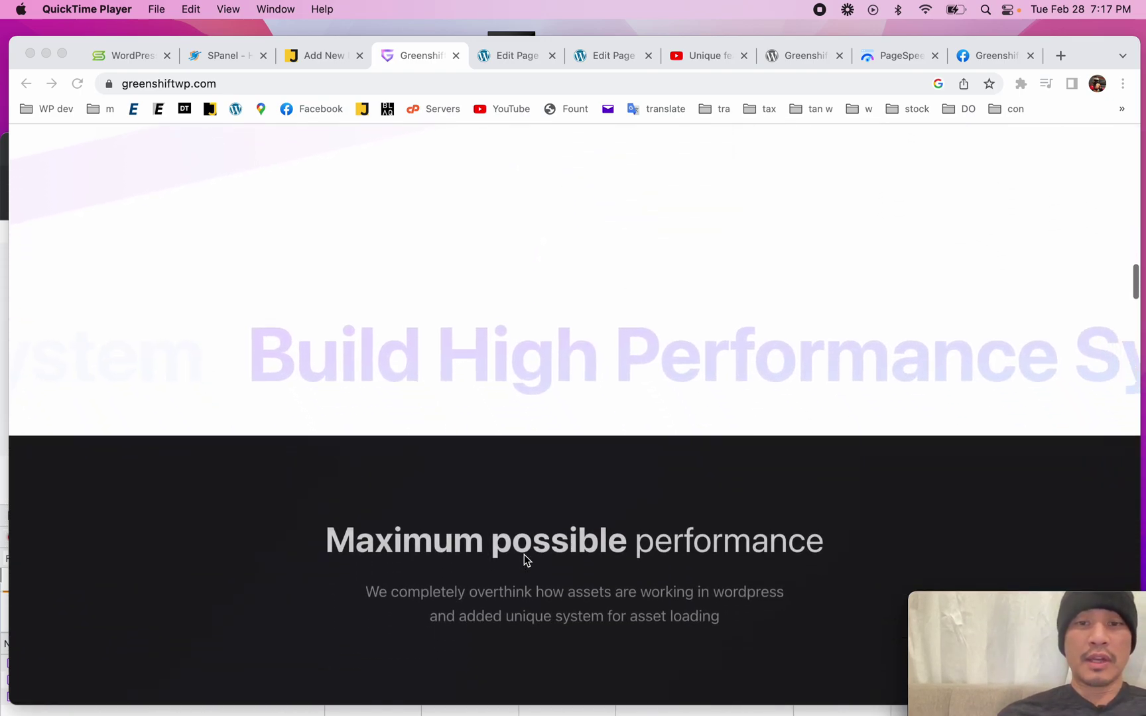
scroll(524, 560, down, 3)
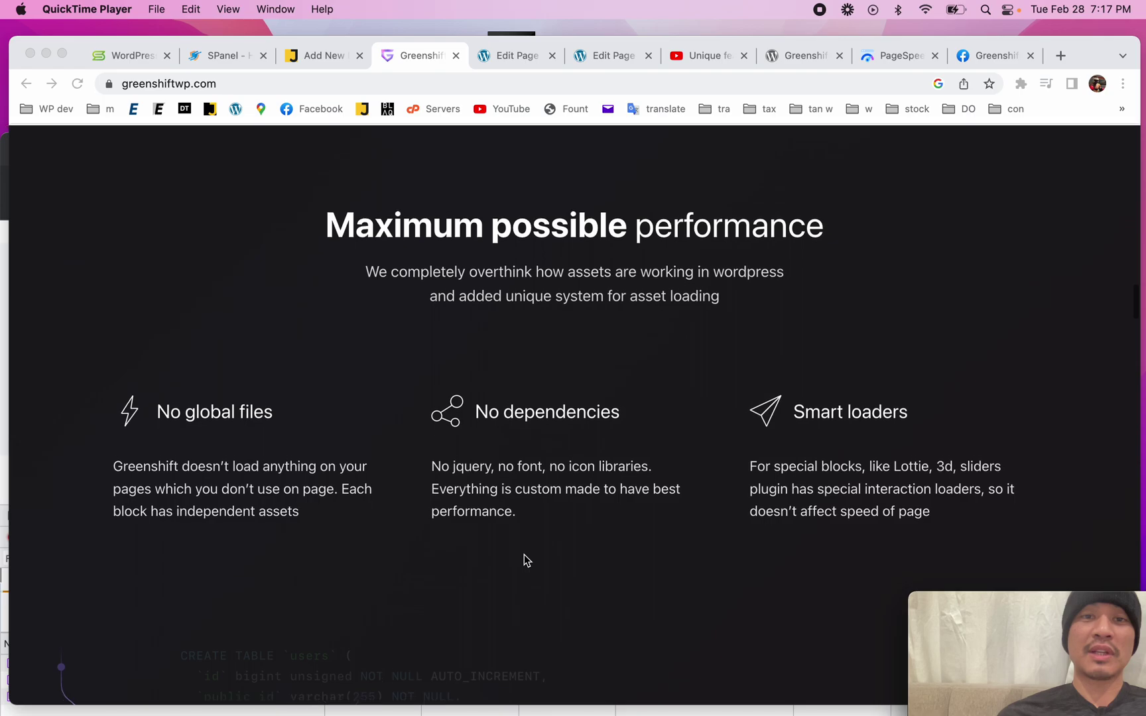
scroll(524, 561, down, 9)
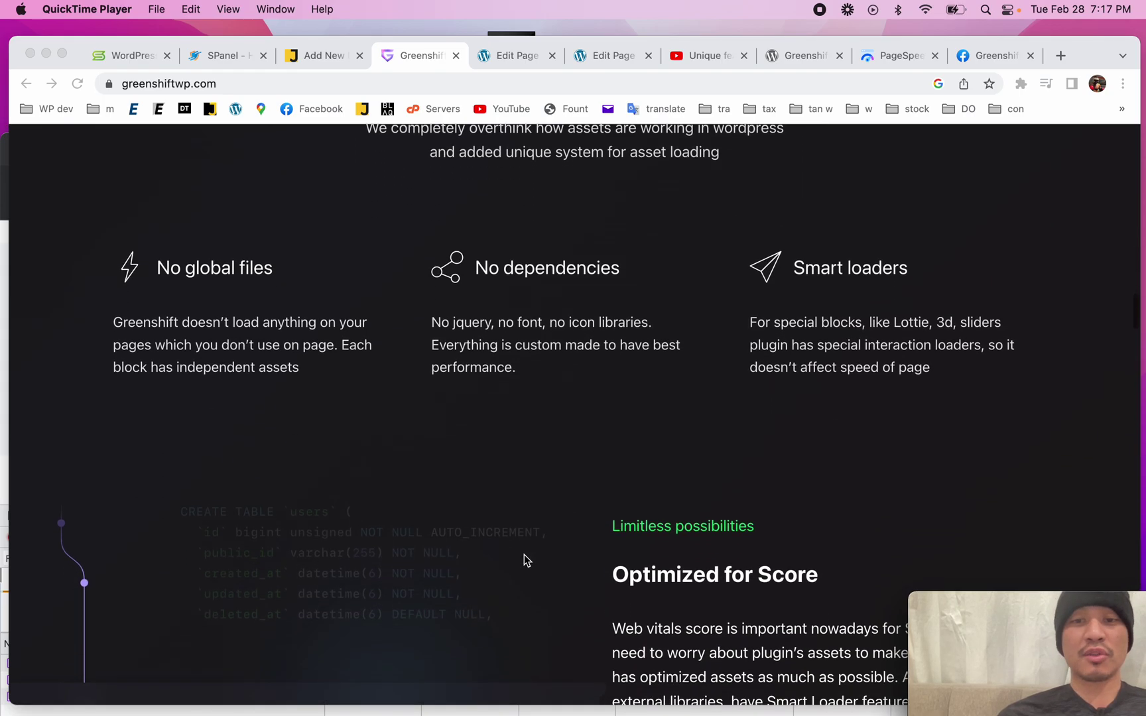
scroll(556, 603, down, 3)
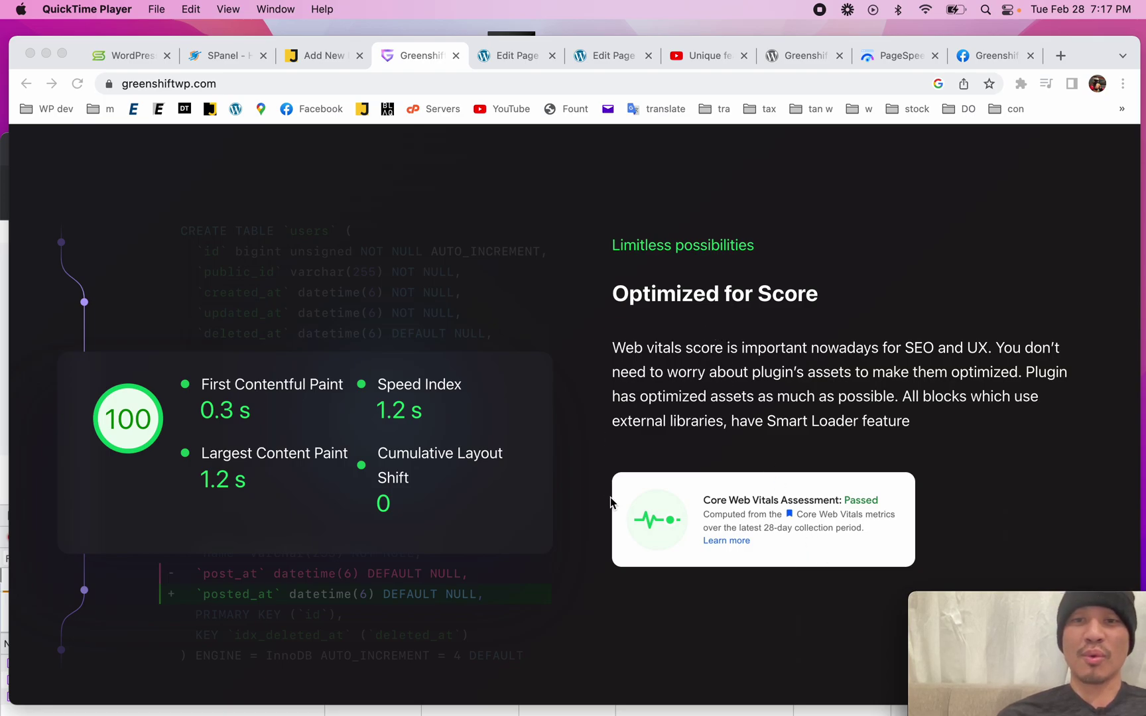
scroll(610, 499, down, 10)
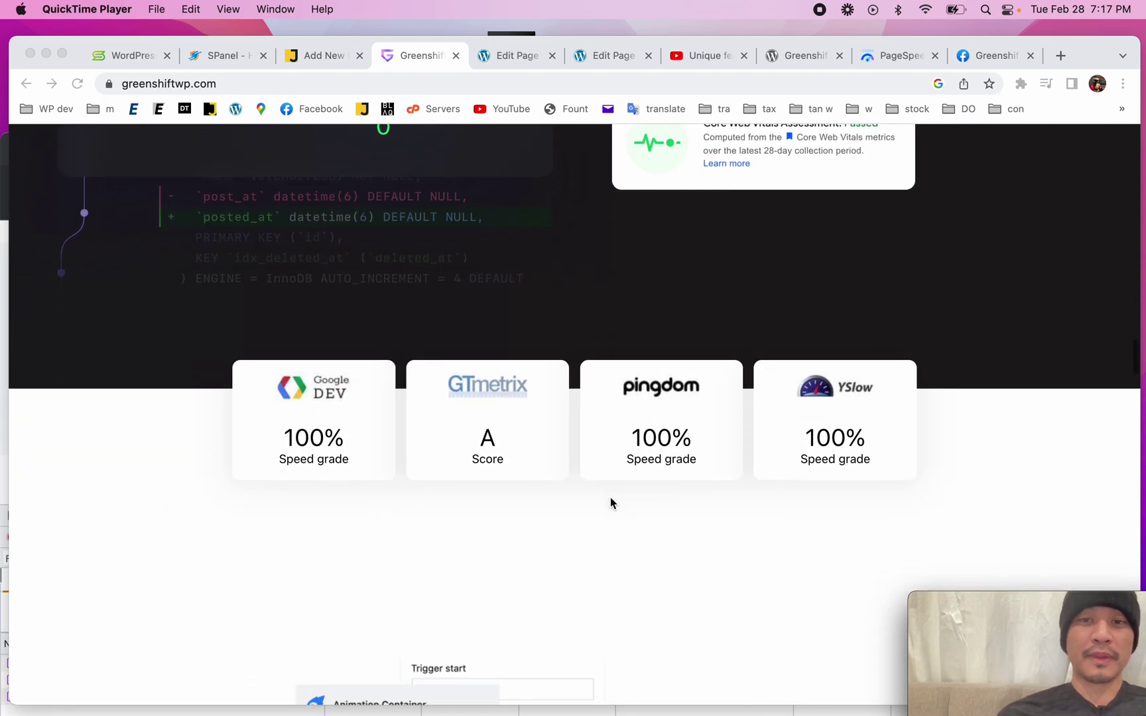
scroll(609, 498, down, 14)
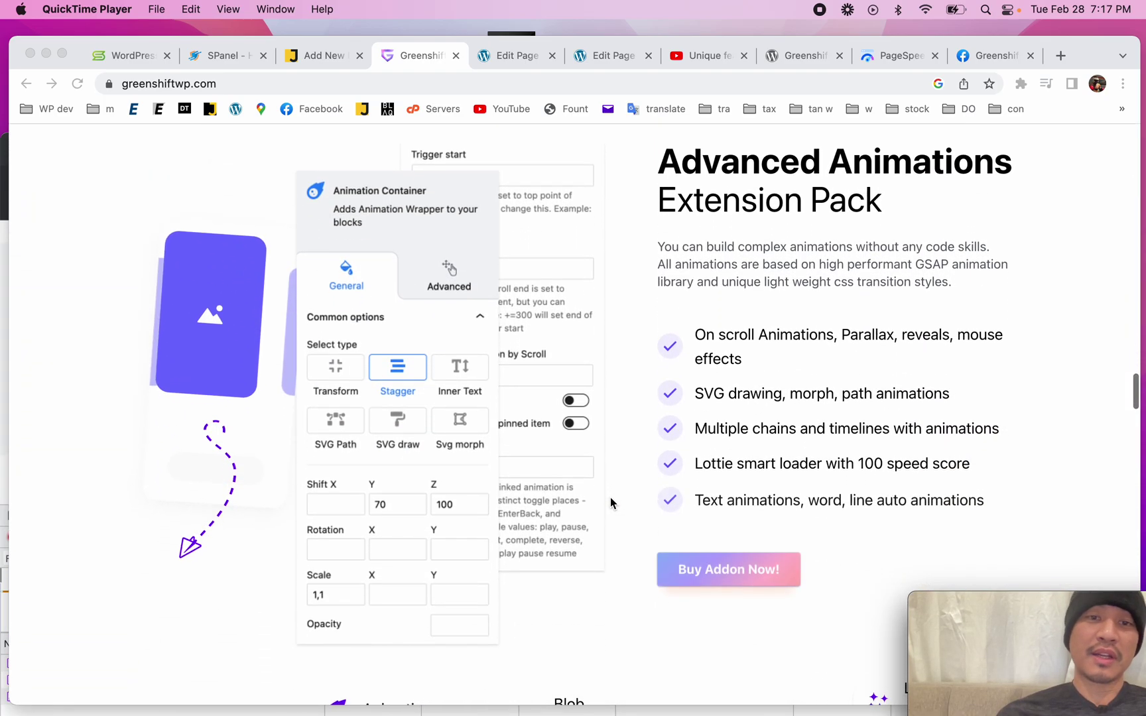
scroll(610, 498, down, 15)
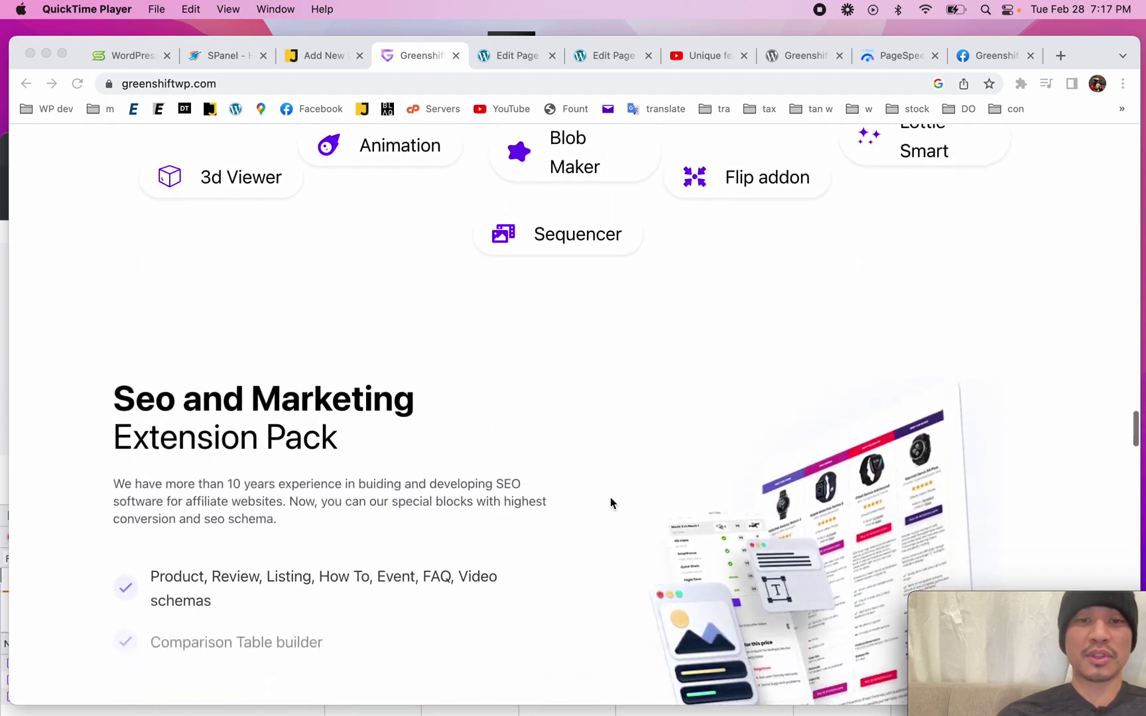
scroll(610, 499, down, 12)
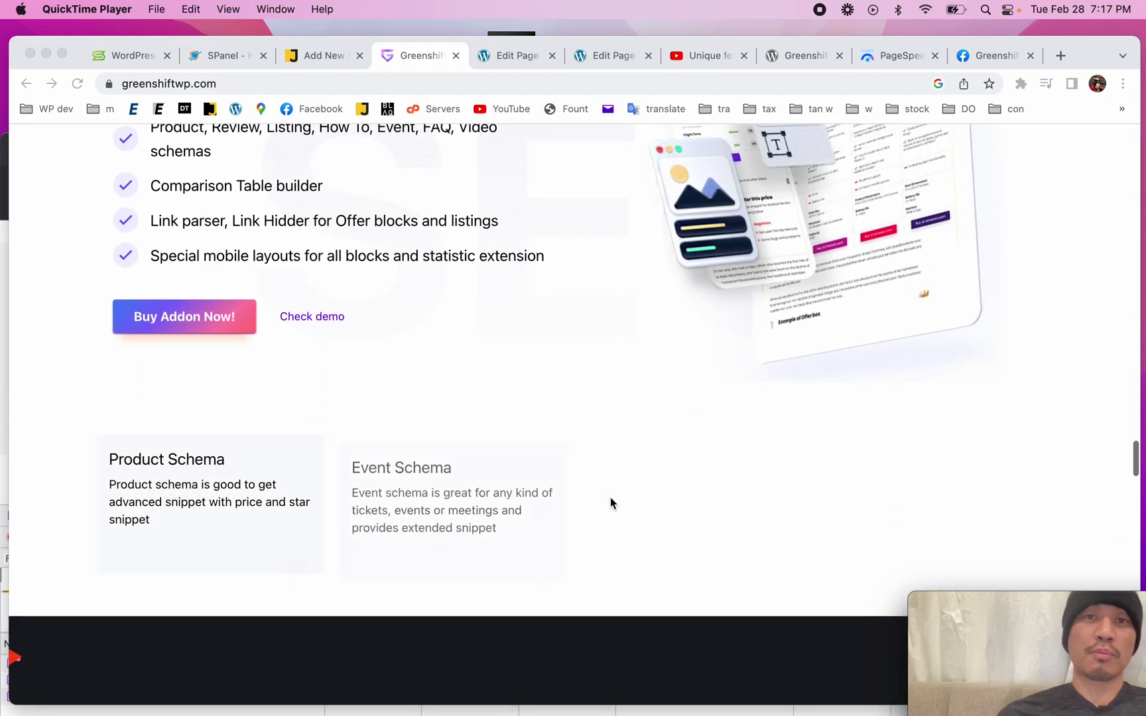
scroll(611, 502, down, 7)
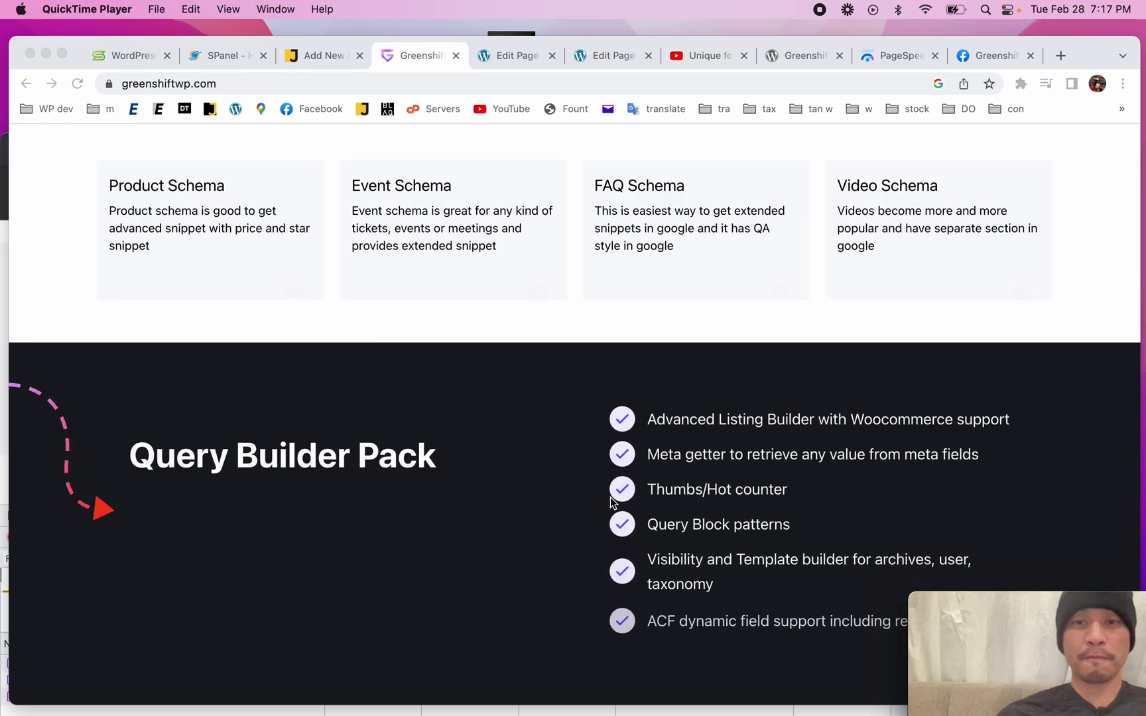
- Look through the gallery of GreenShift core blocks and addon blocks
scroll(611, 498, down, 15)
scroll(610, 498, down, 9)
scroll(609, 498, down, 8)
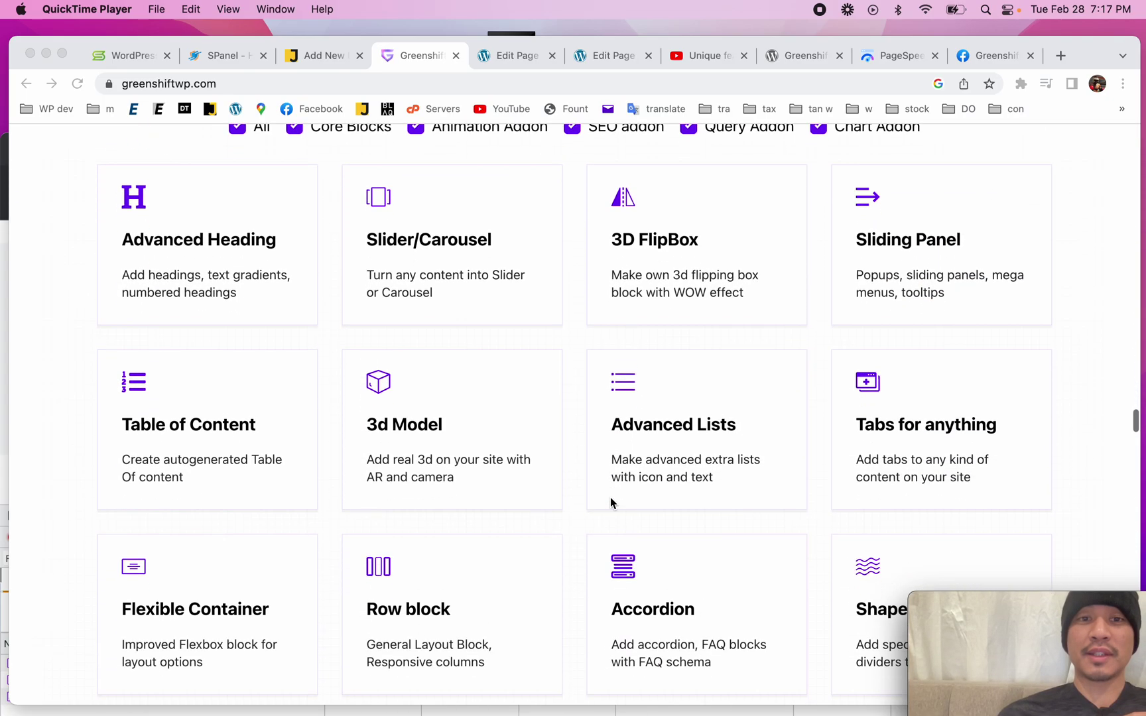
scroll(611, 500, down, 1)
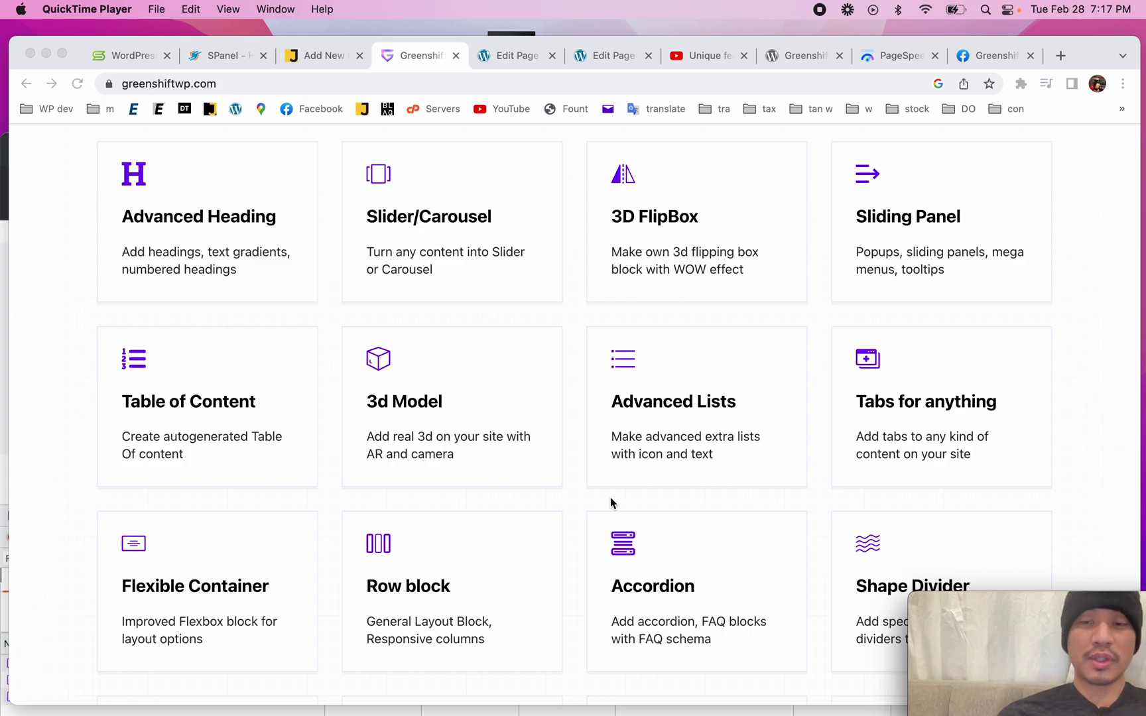
scroll(609, 498, down, 3)
scroll(611, 502, down, 10)
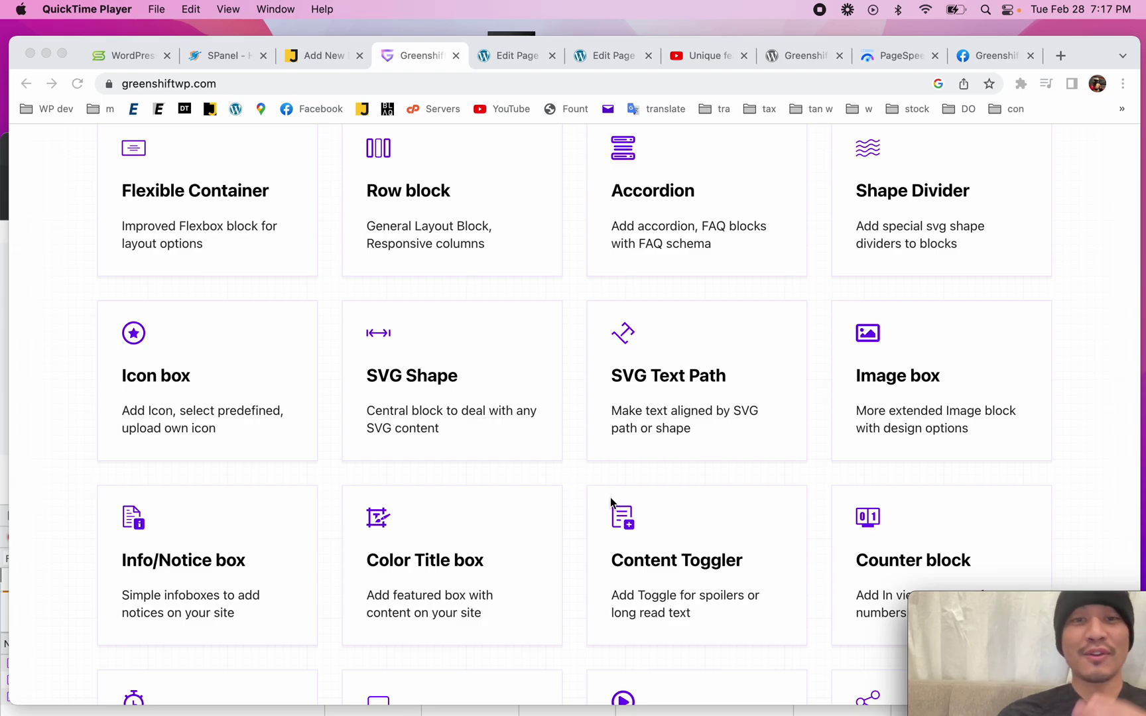
scroll(609, 498, down, 12)
scroll(611, 504, down, 12)
scroll(611, 503, down, 10)
scroll(611, 503, down, 11)
scroll(611, 503, down, 11)
- Review the yearly prices of the Design Pack, All in One and SEO Pack bundles, and return to the homepage's hero banner
scroll(610, 503, down, 20)
scroll(611, 503, down, 20)
scroll(611, 503, down, 17)
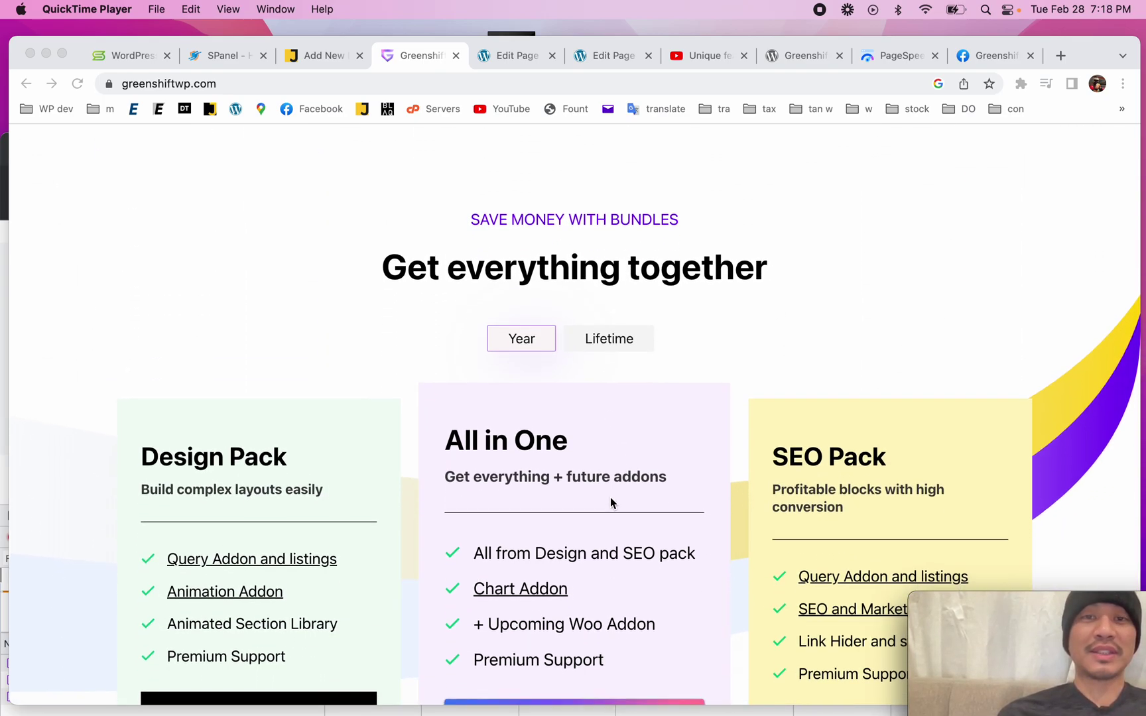
scroll(609, 498, down, 20)
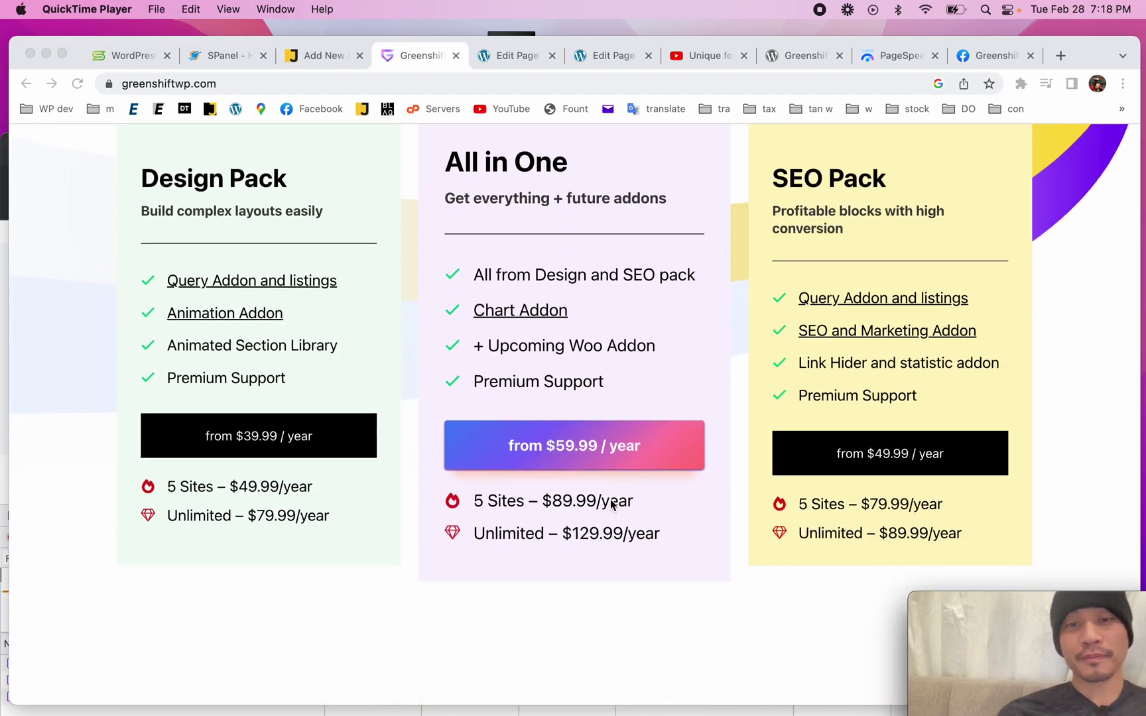
scroll(610, 500, down, 20)
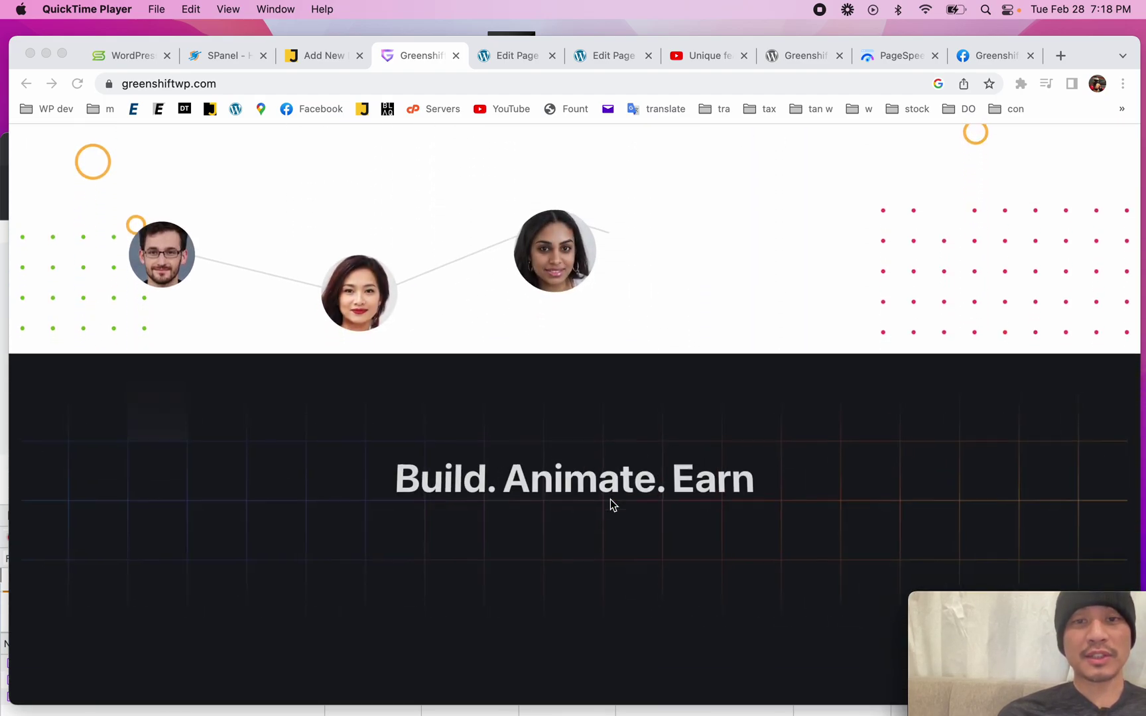
scroll(610, 499, up, 20)
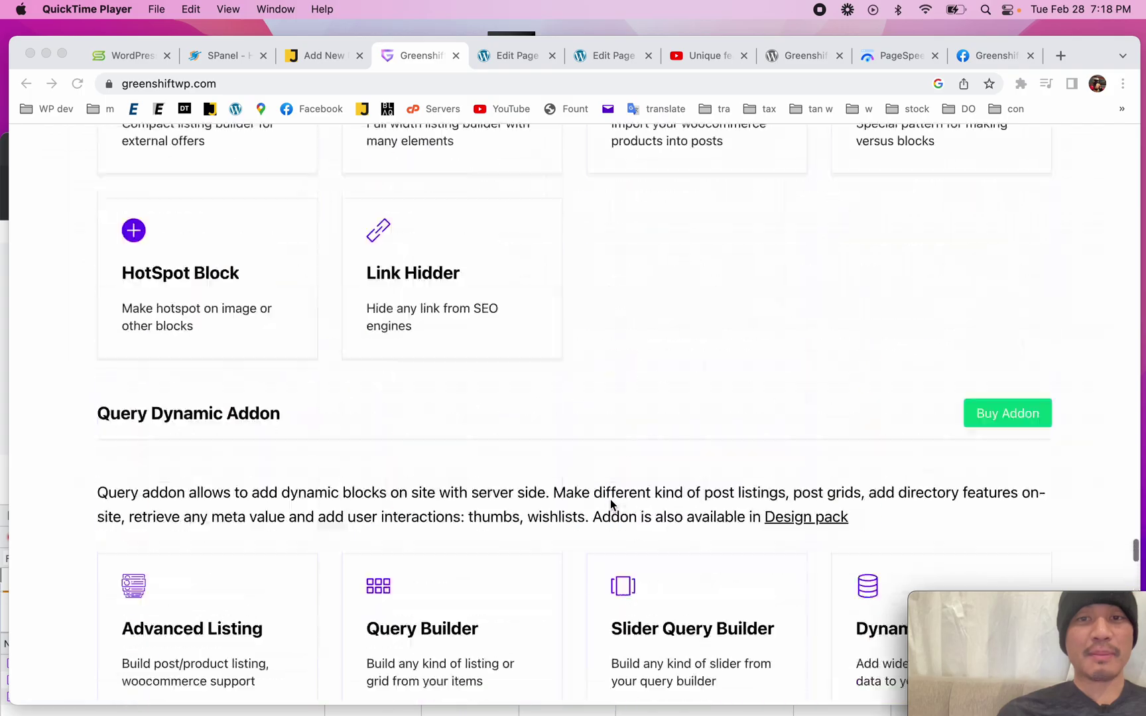
scroll(610, 504, up, 20)
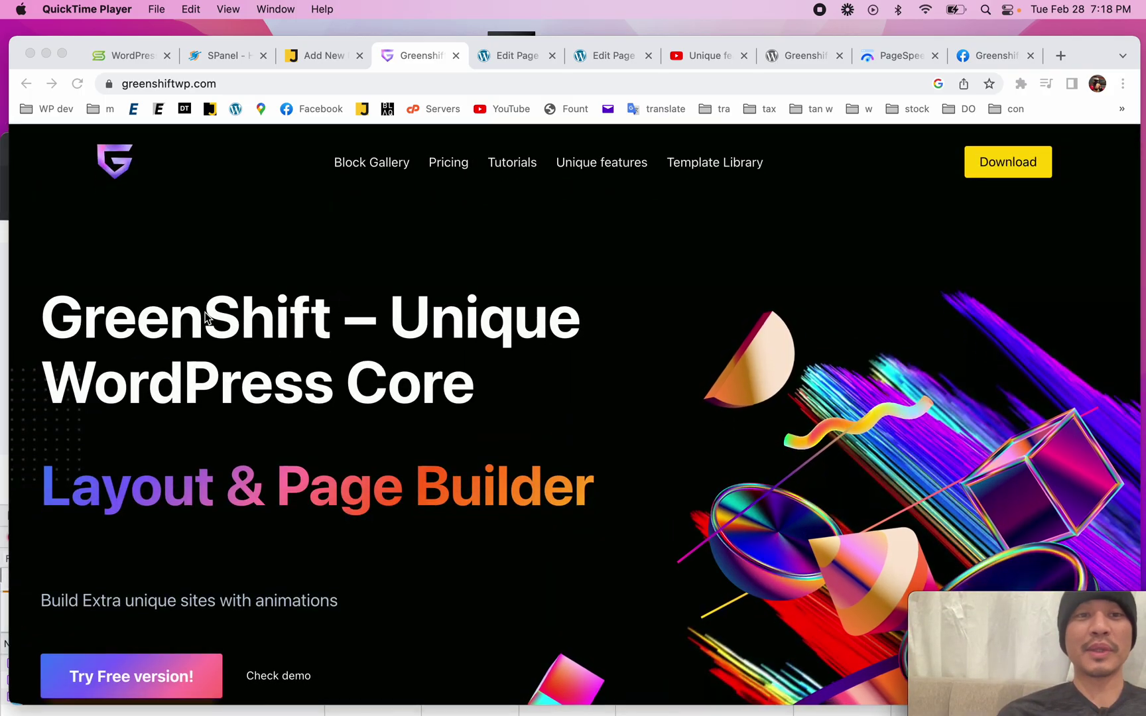
- Reread the Gutenberg page builder features, the Advanced Design Options and the Maximum possible performance section in more detail
click(258, 321)
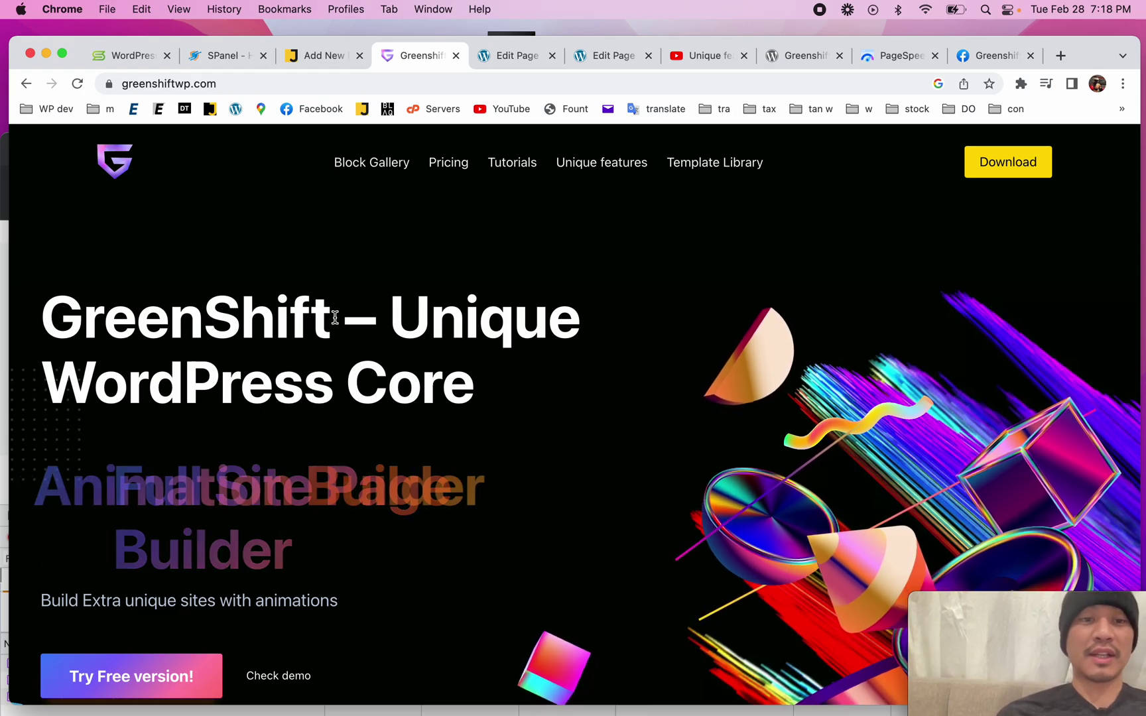
scroll(332, 318, down, 10)
scroll(454, 403, down, 4)
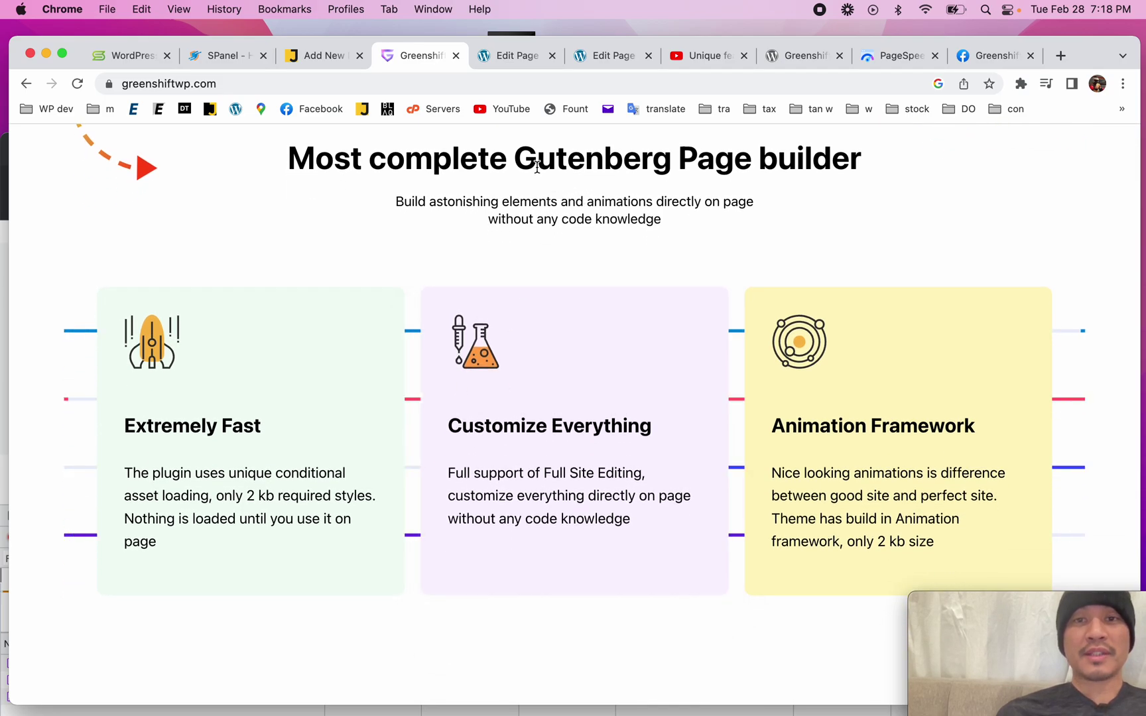
scroll(481, 400, down, 2)
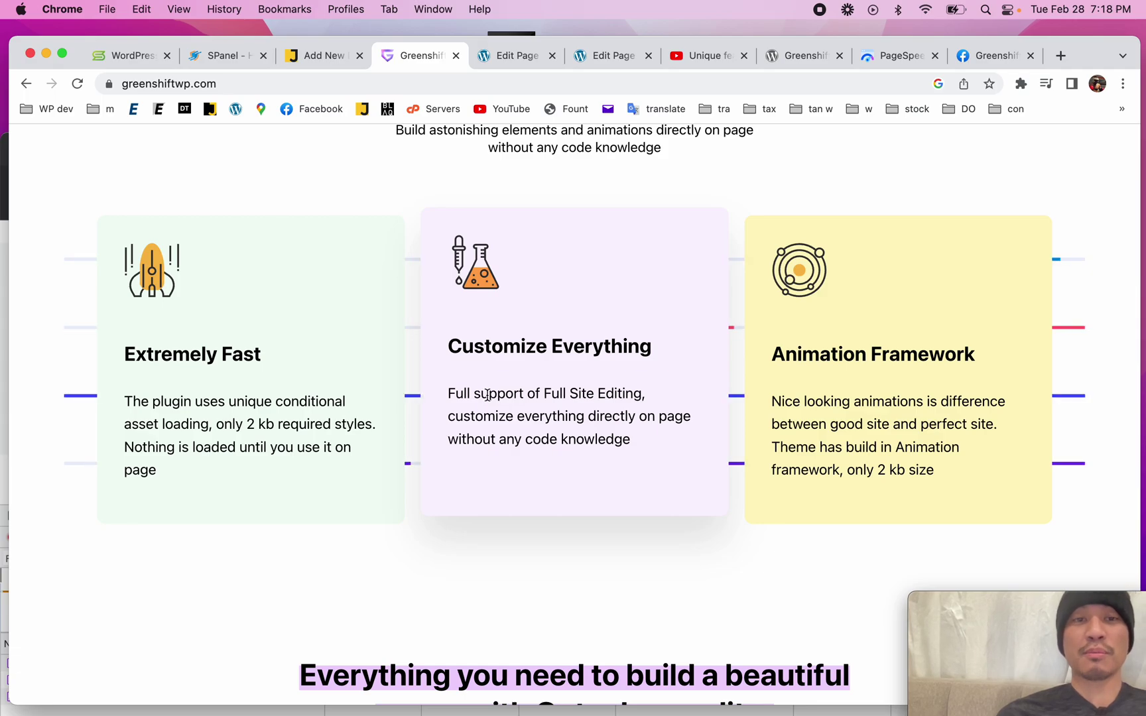
scroll(409, 524, down, 6)
scroll(560, 494, down, 10)
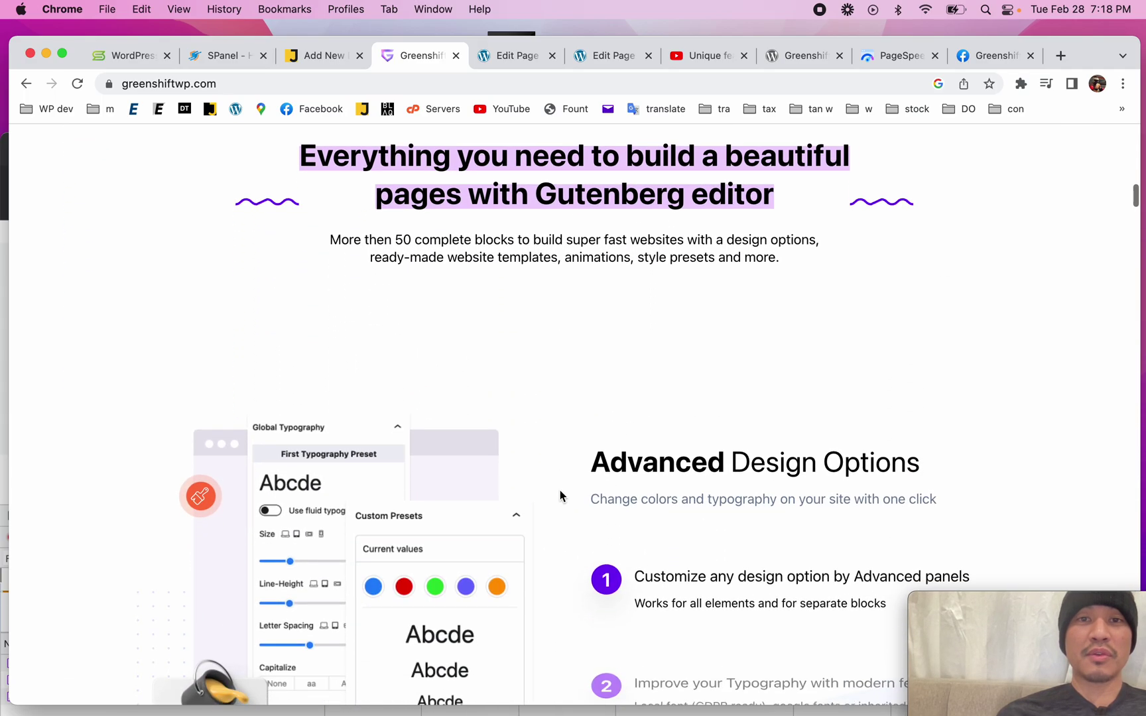
scroll(591, 379, down, 6)
scroll(593, 379, down, 2)
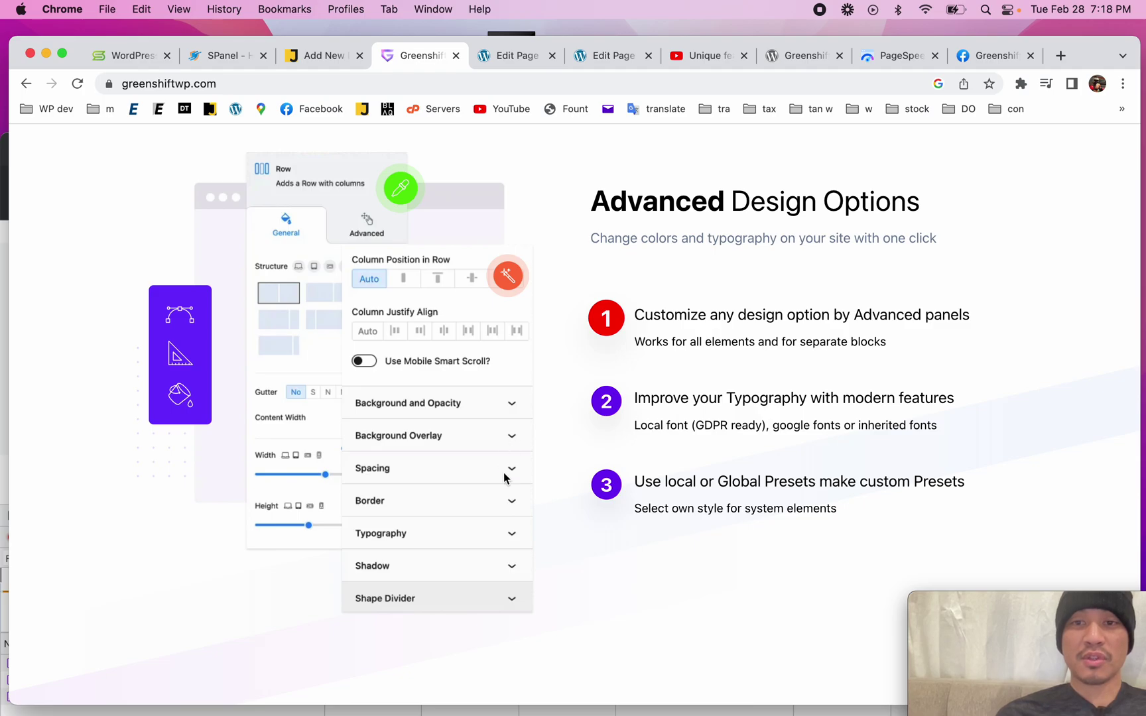
scroll(411, 469, down, 5)
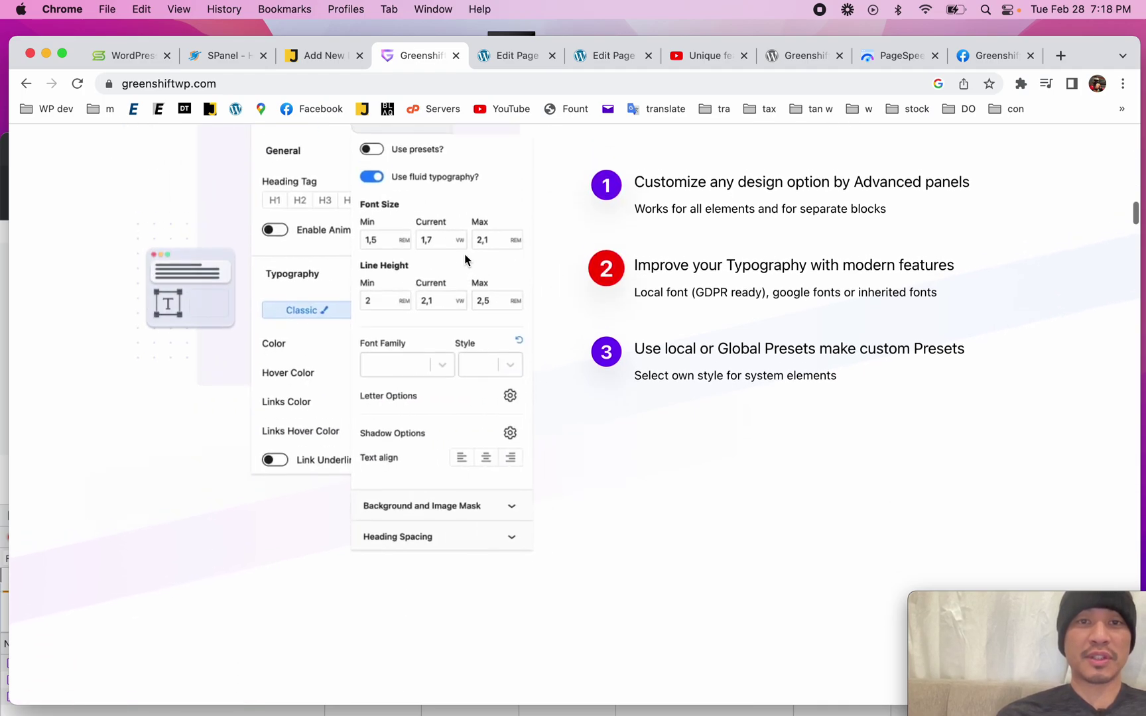
scroll(465, 253, up, 3)
scroll(552, 393, down, 20)
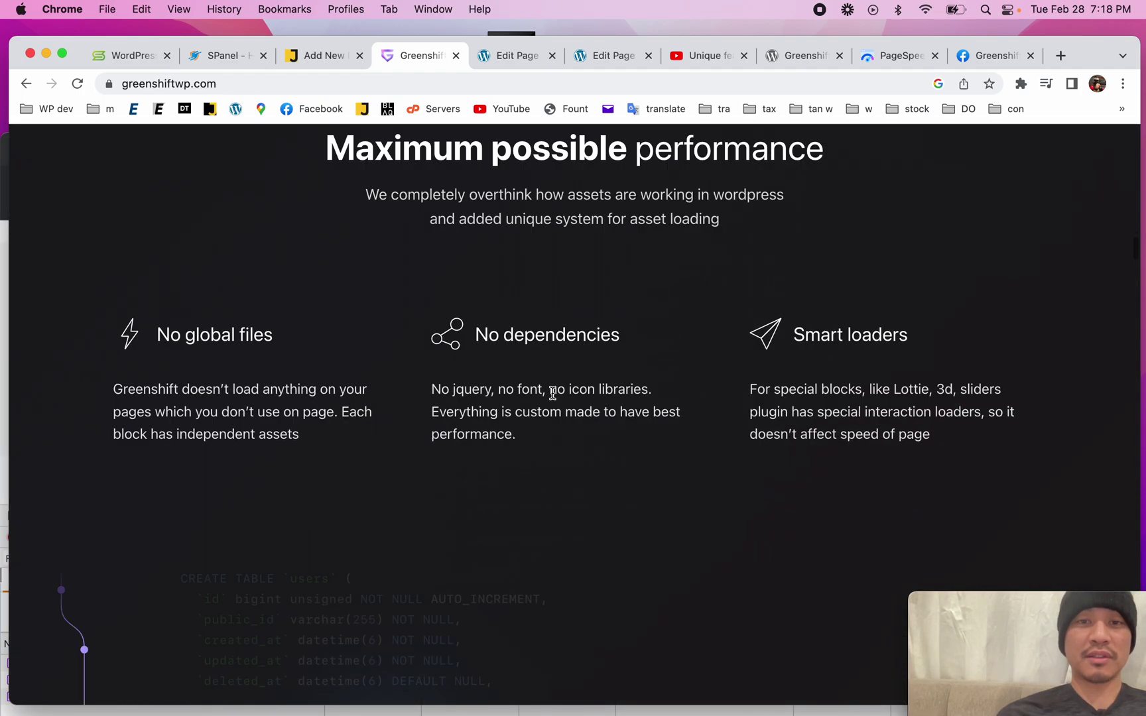
scroll(553, 392, up, 2)
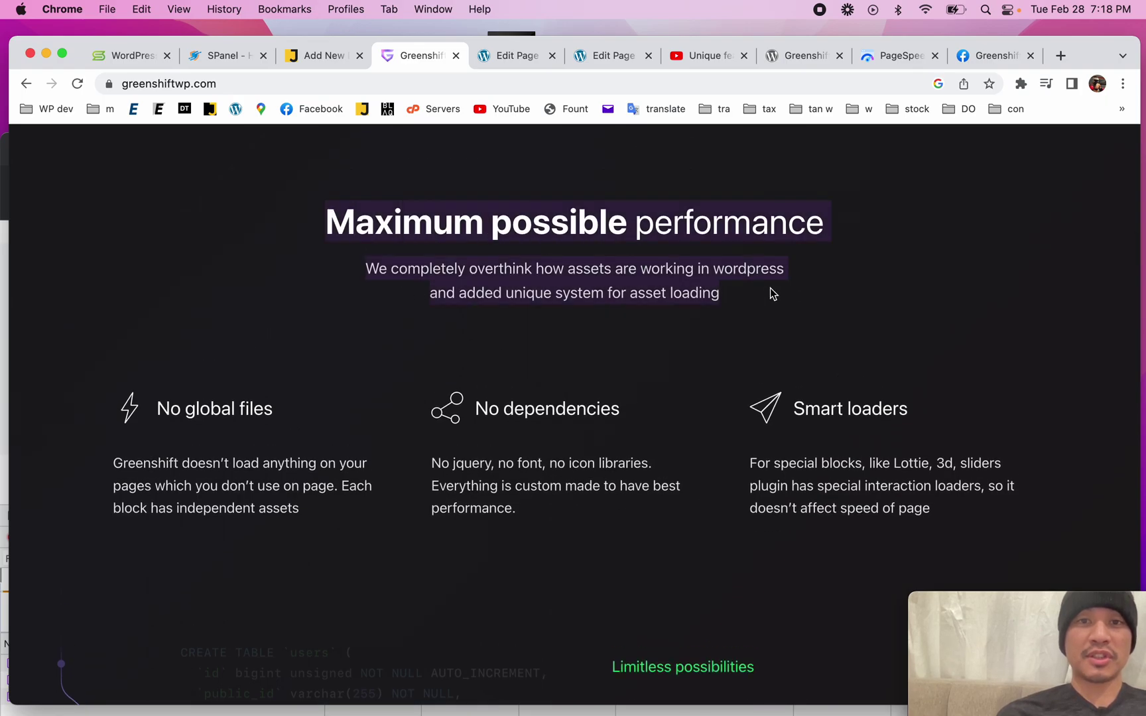
- Read the No dependencies and Optimized for Score claims, and skim the Advanced Animations and Seo and Marketing extension packs
scroll(505, 477, down, 5)
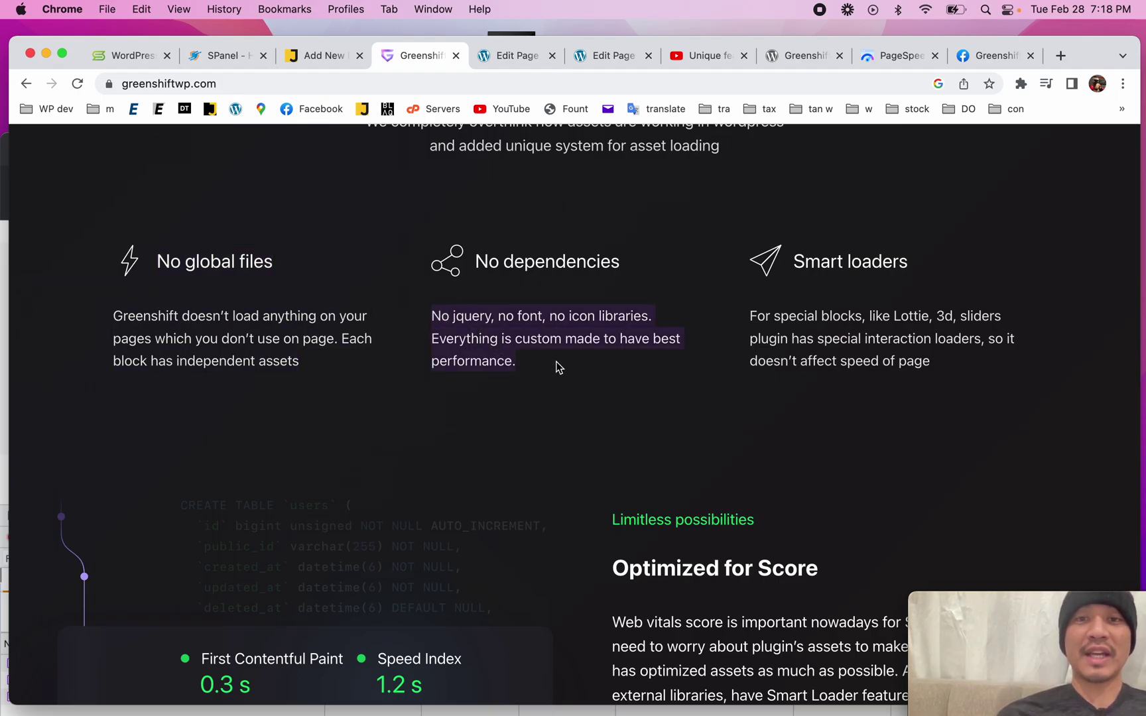
scroll(557, 367, down, 10)
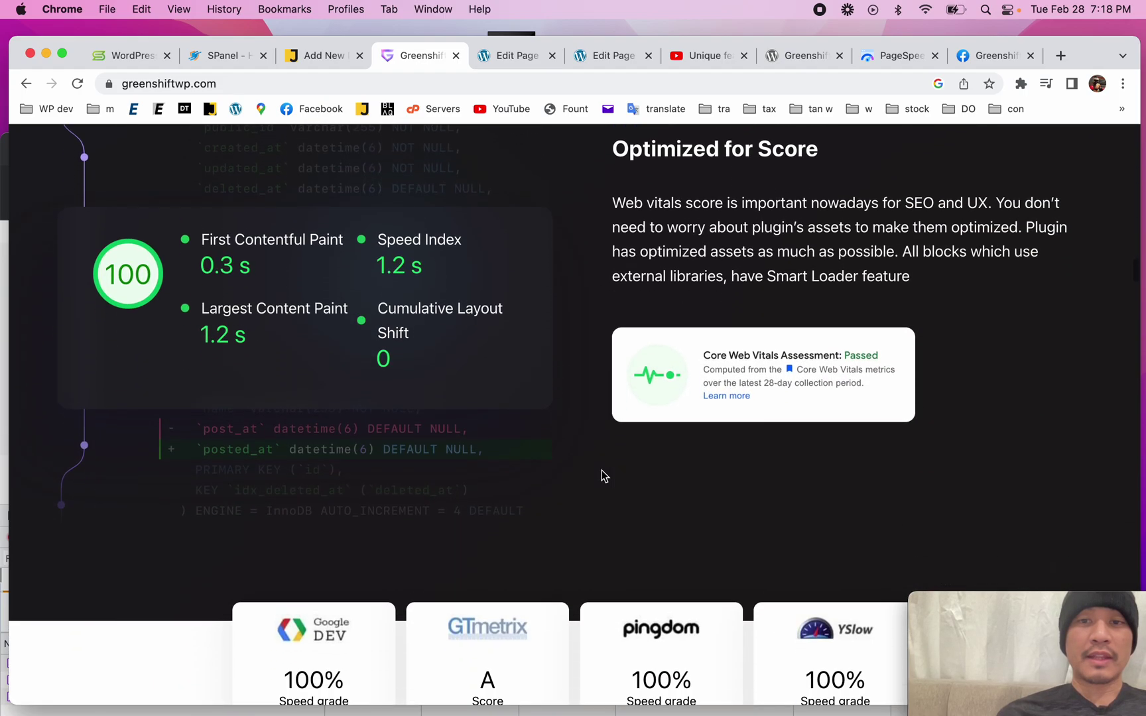
scroll(601, 471, down, 10)
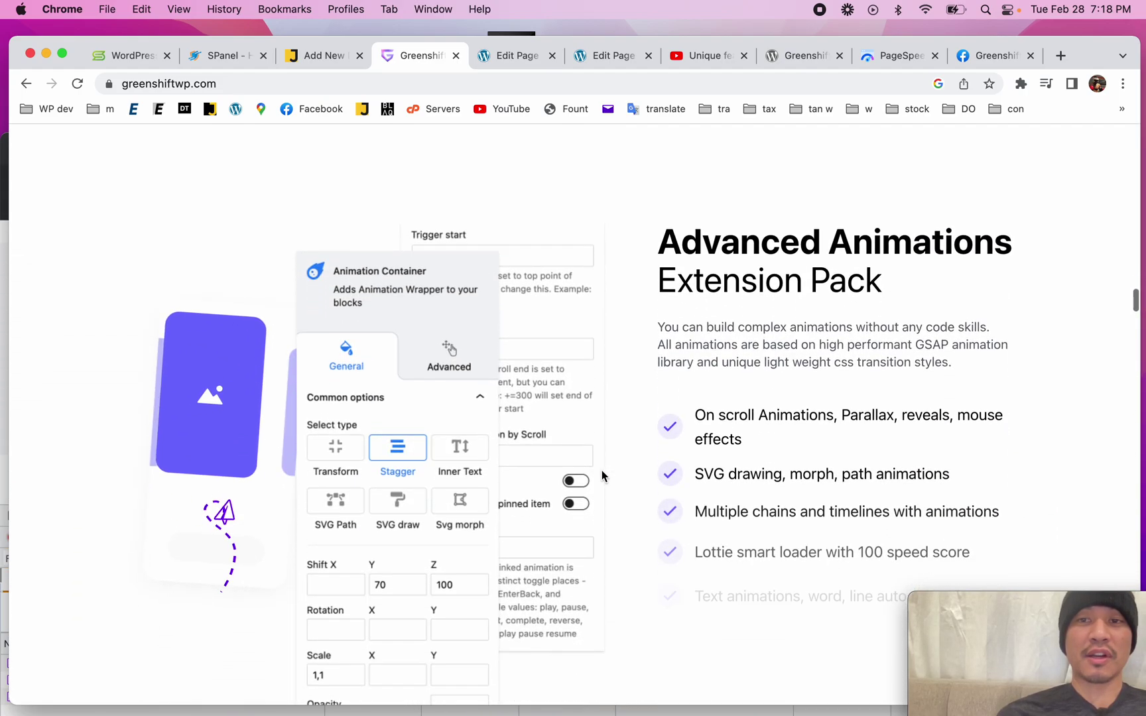
scroll(602, 471, down, 9)
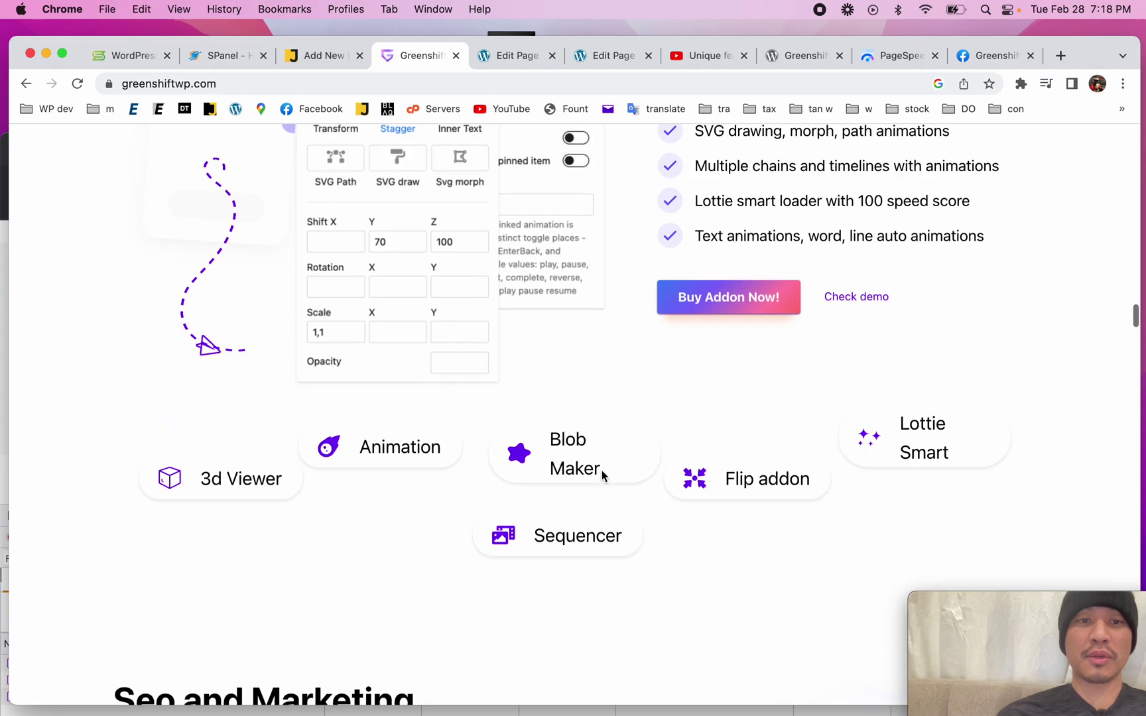
scroll(715, 266, down, 10)
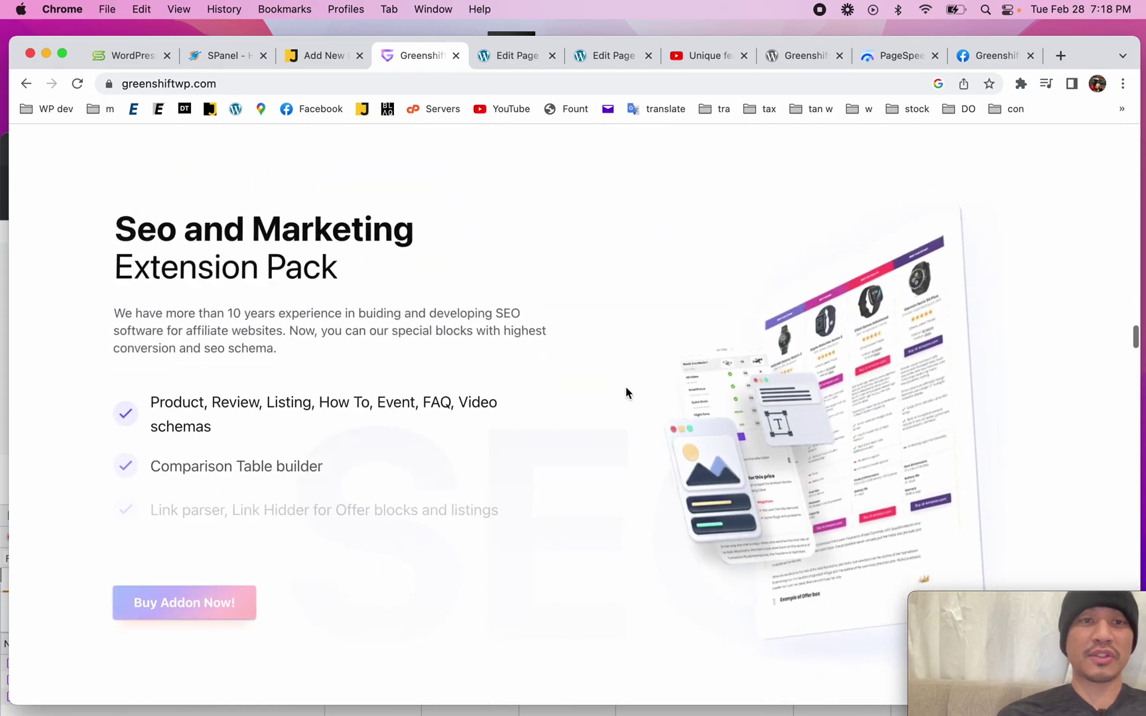
scroll(626, 391, down, 20)
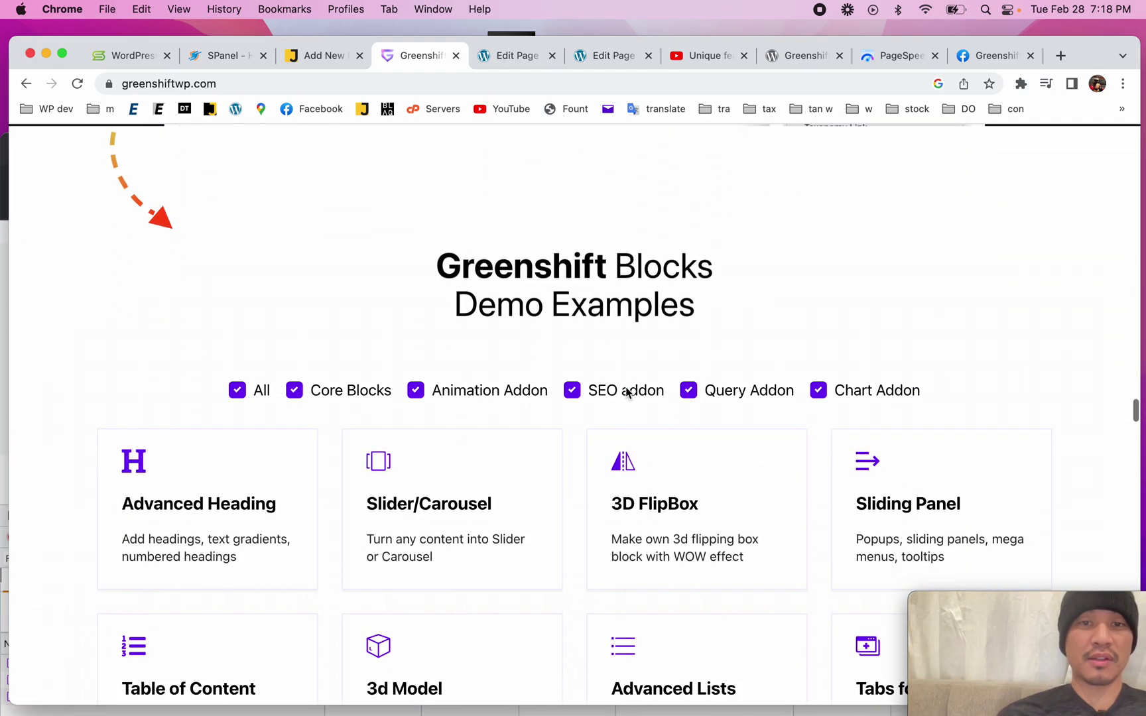
- Examine the first core blocks in the Greenshift Blocks Demo Examples, such as Slider/Carousel, 3D FlipBox and 3d Model
scroll(626, 391, down, 6)
scroll(627, 394, up, 3)
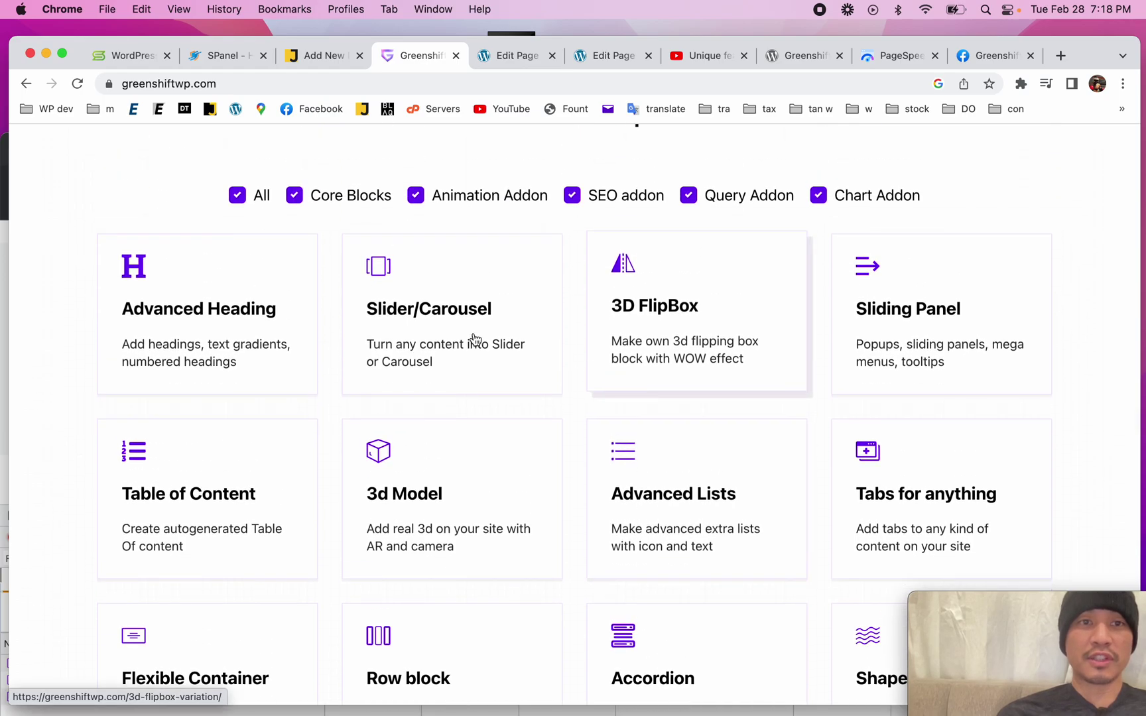
scroll(482, 349, down, 2)
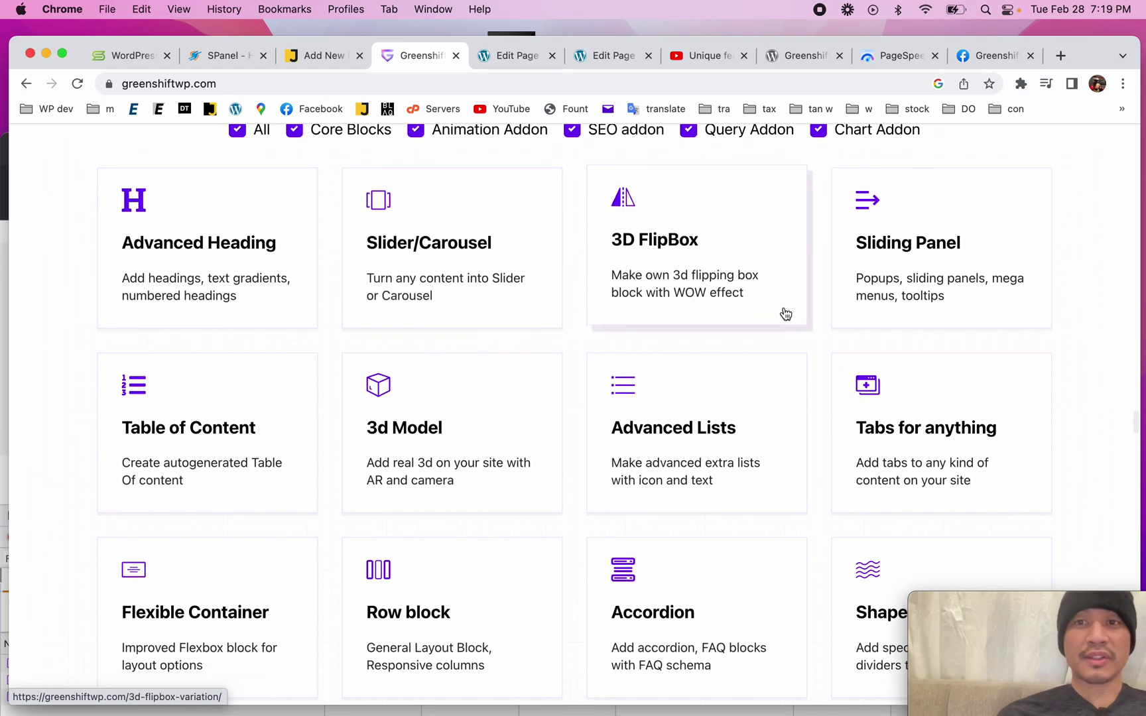
scroll(912, 298, down, 3)
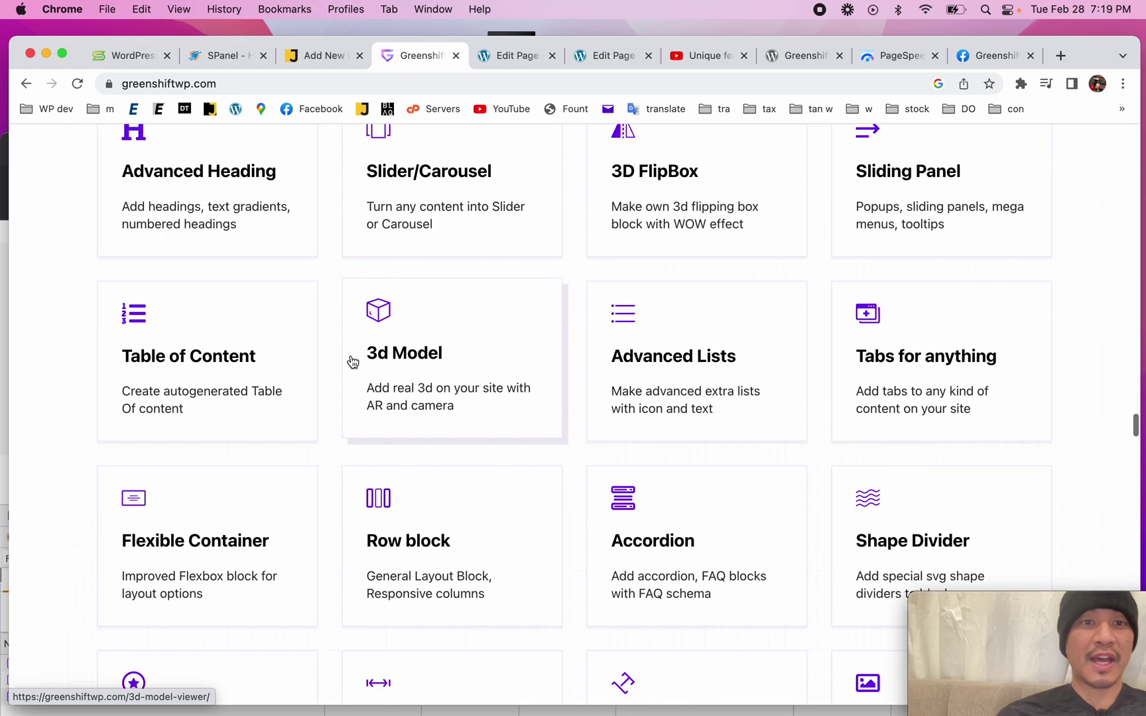
- View the 3d Model block's demo page, rotate the astronaut model, and close the demo
scroll(372, 365, up, 3)
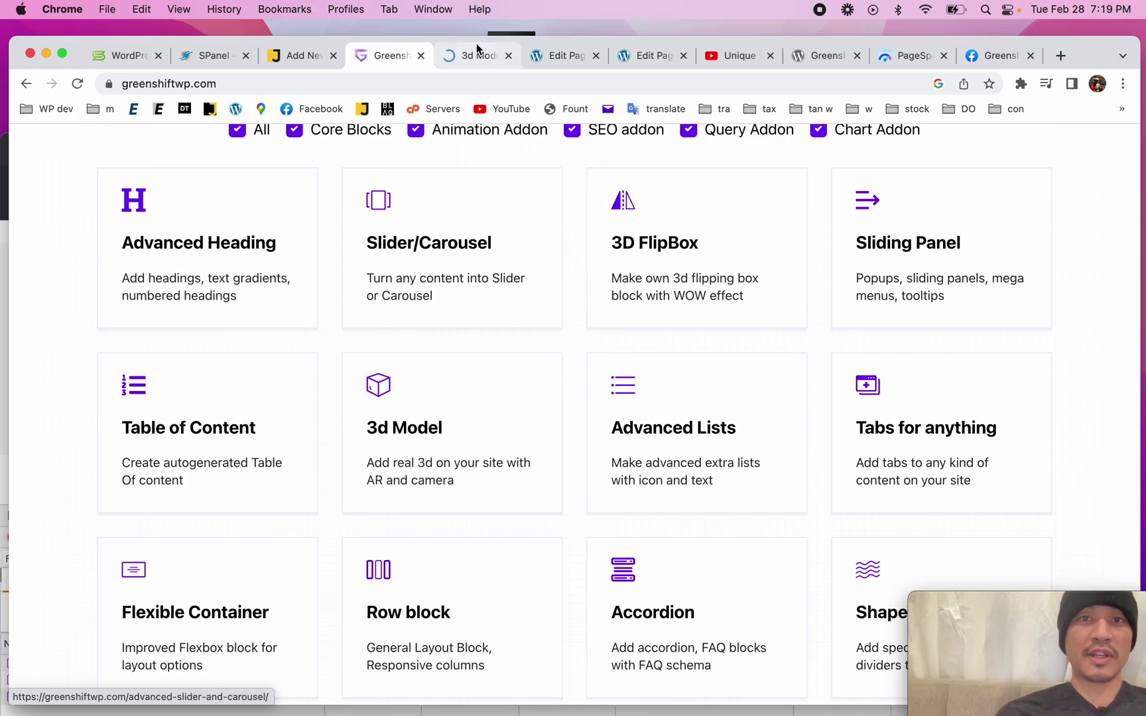
click(476, 53)
scroll(586, 430, down, 10)
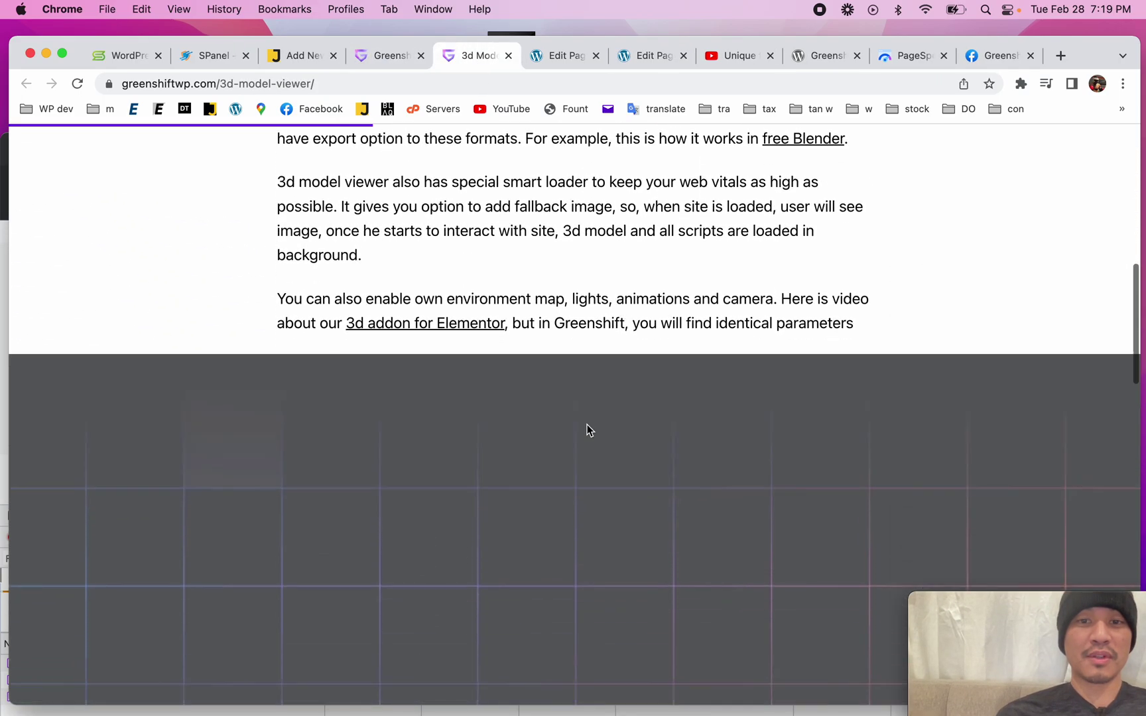
scroll(586, 430, down, 4)
drag(565, 294, 583, 351)
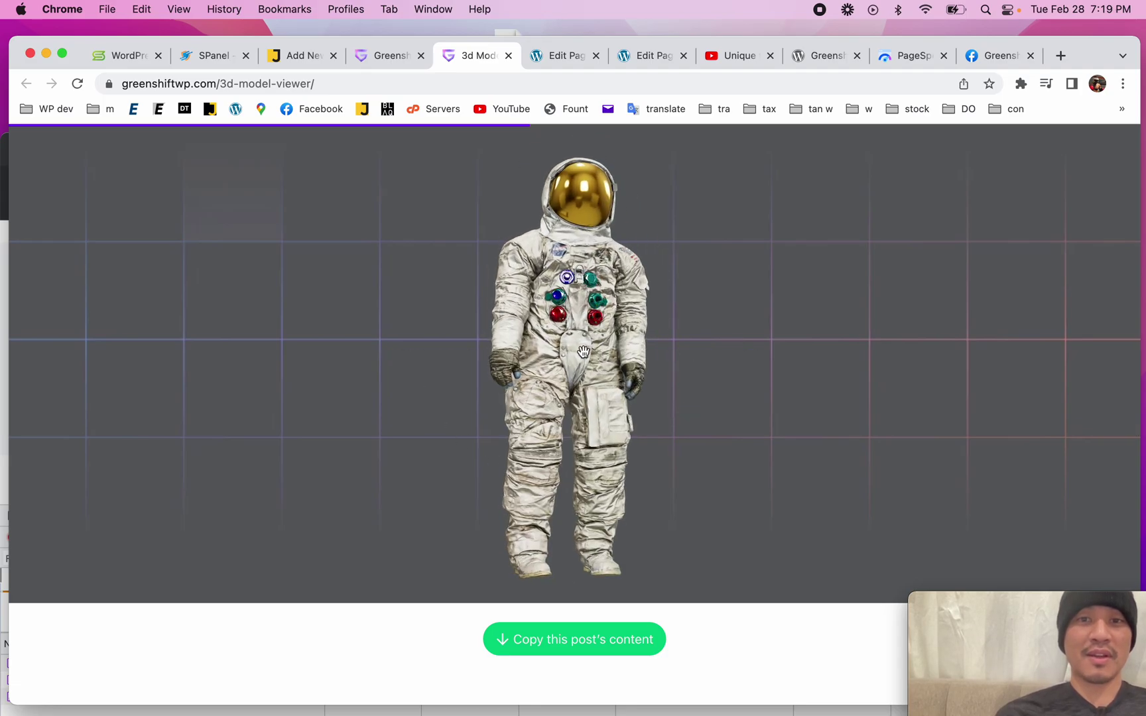
click(508, 61)
- Look through the remaining core blocks and the Animation Addon blocks in the demo gallery
scroll(514, 384, down, 3)
scroll(509, 473, down, 10)
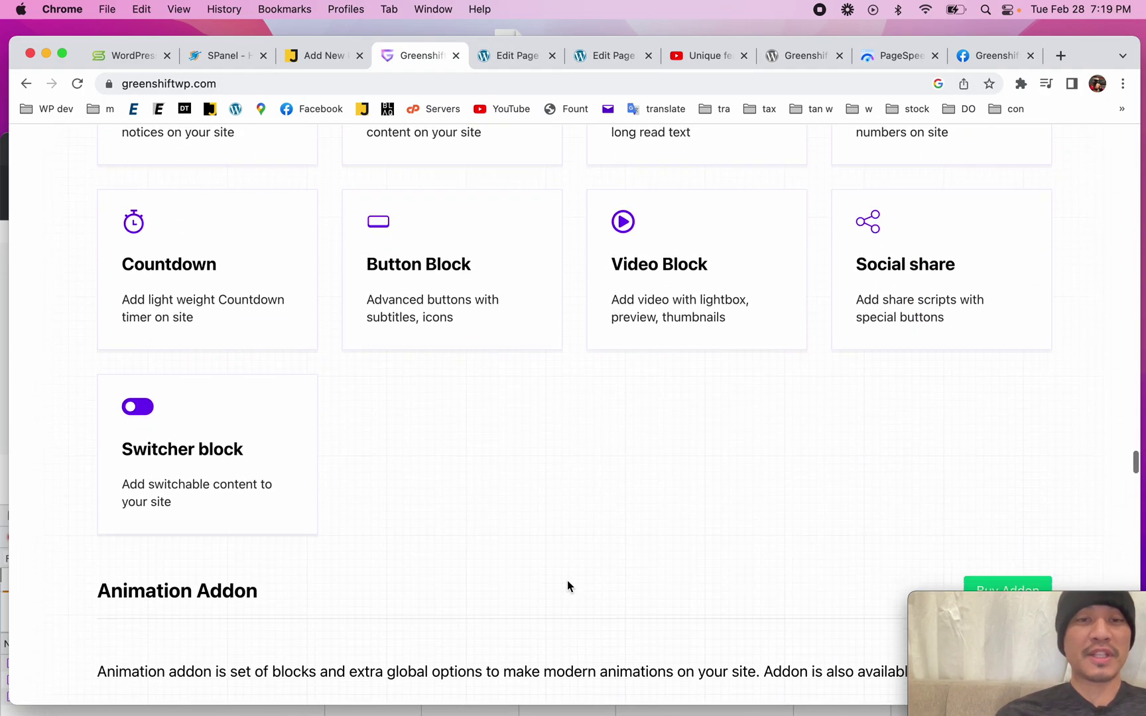
scroll(567, 582, down, 2)
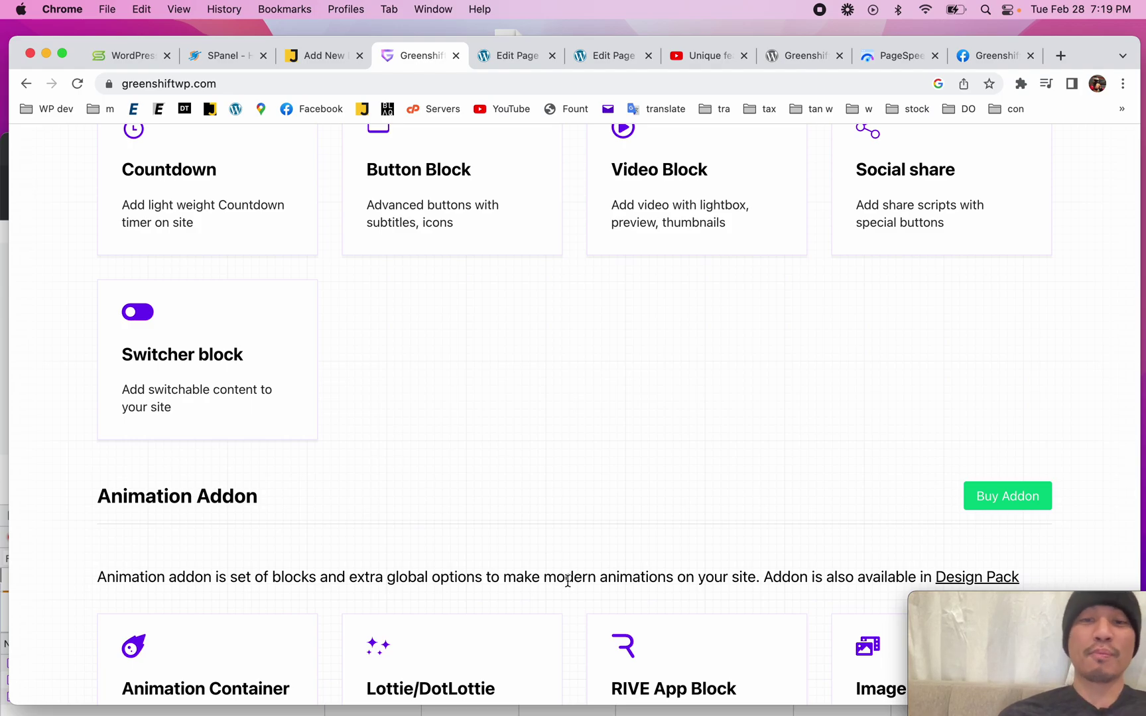
scroll(568, 580, down, 5)
scroll(567, 581, down, 3)
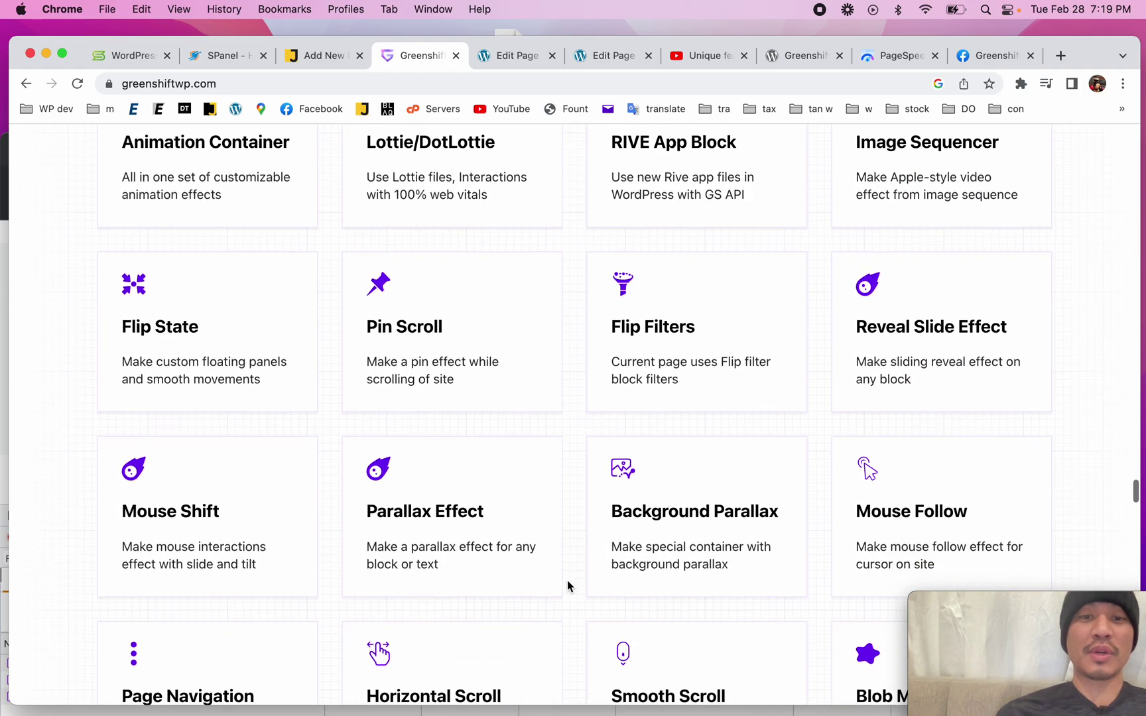
scroll(238, 522, up, 1)
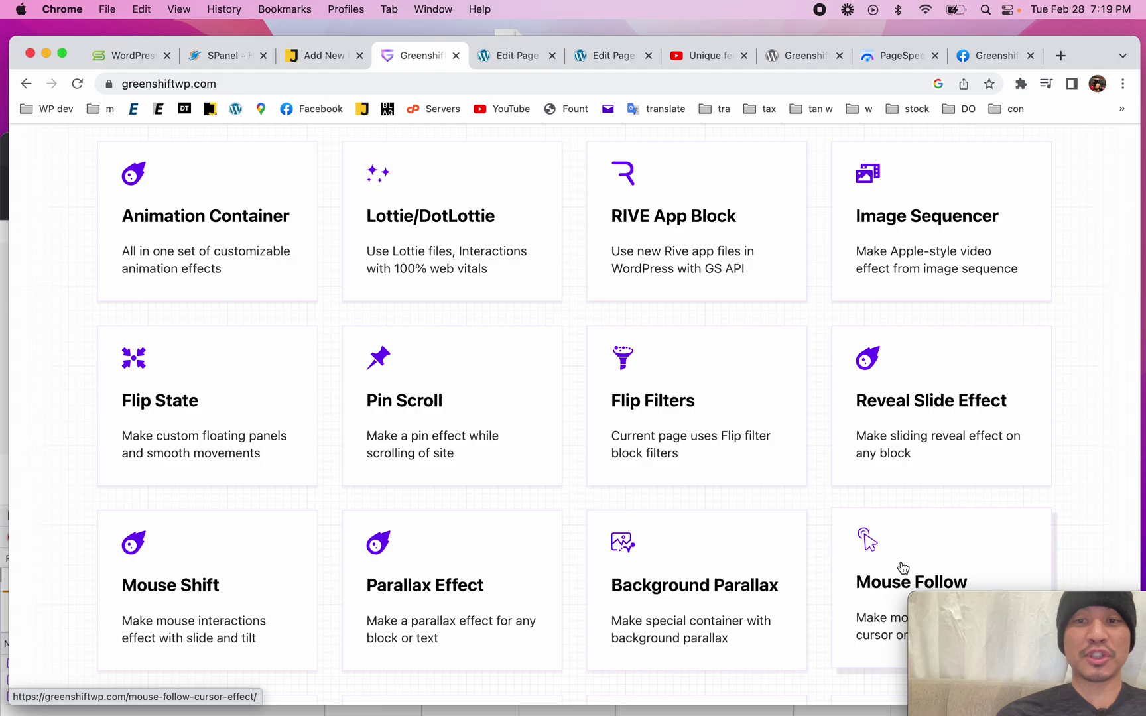
scroll(901, 568, down, 1)
scroll(901, 568, up, 1)
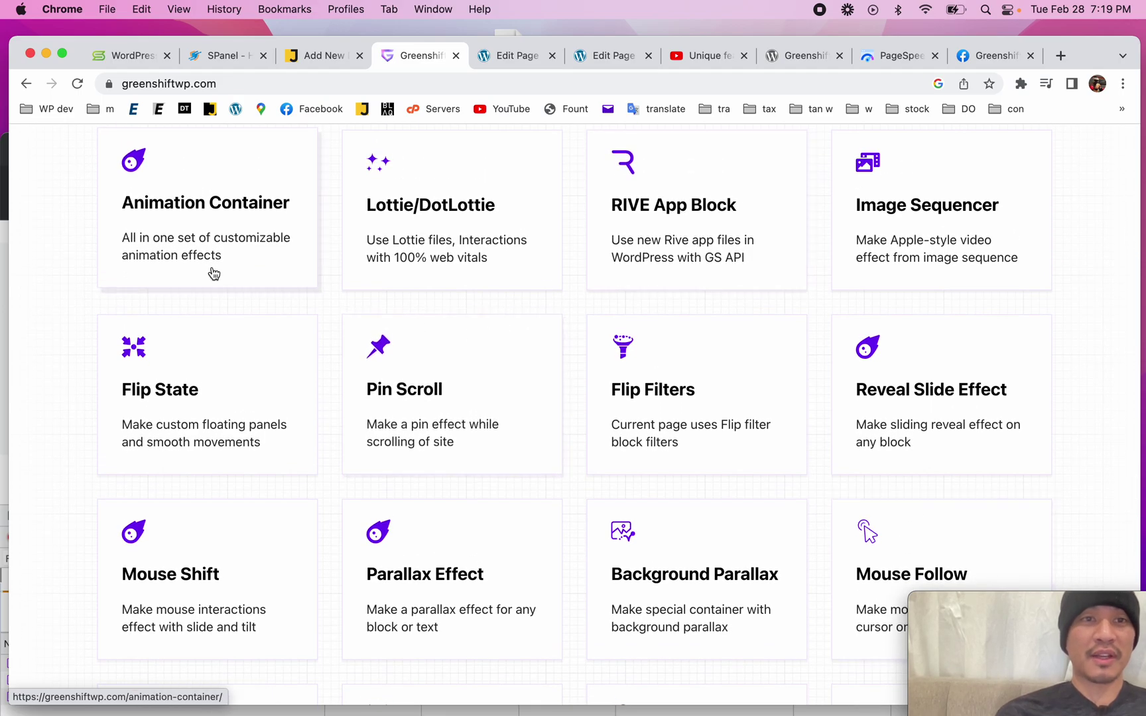
- Browse the SEO, Query Dynamic and Chart addon blocks, examining the Query Dynamic Addon's blocks more closely
scroll(312, 412, down, 14)
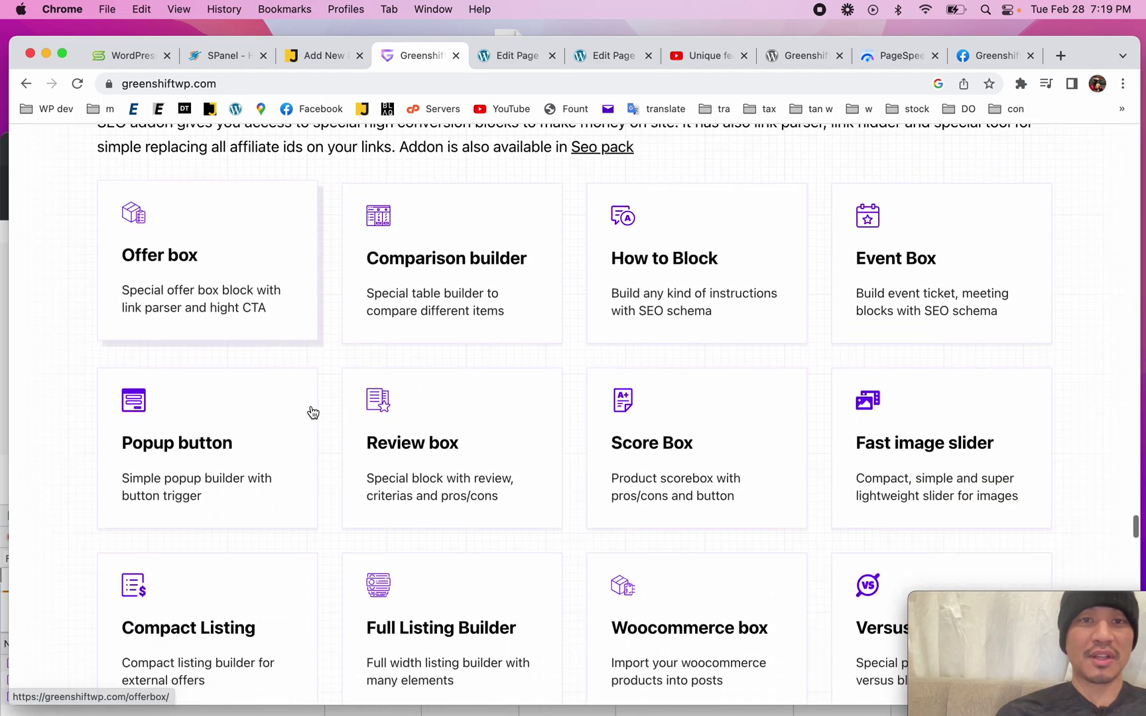
scroll(312, 413, down, 12)
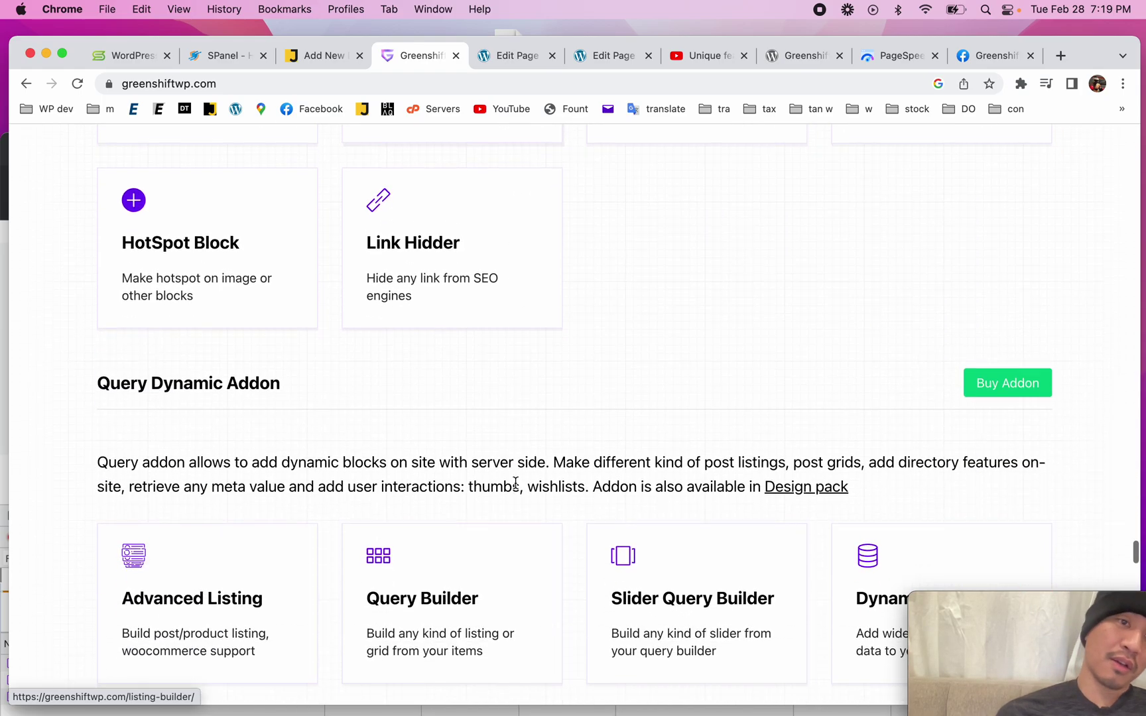
scroll(518, 489, down, 14)
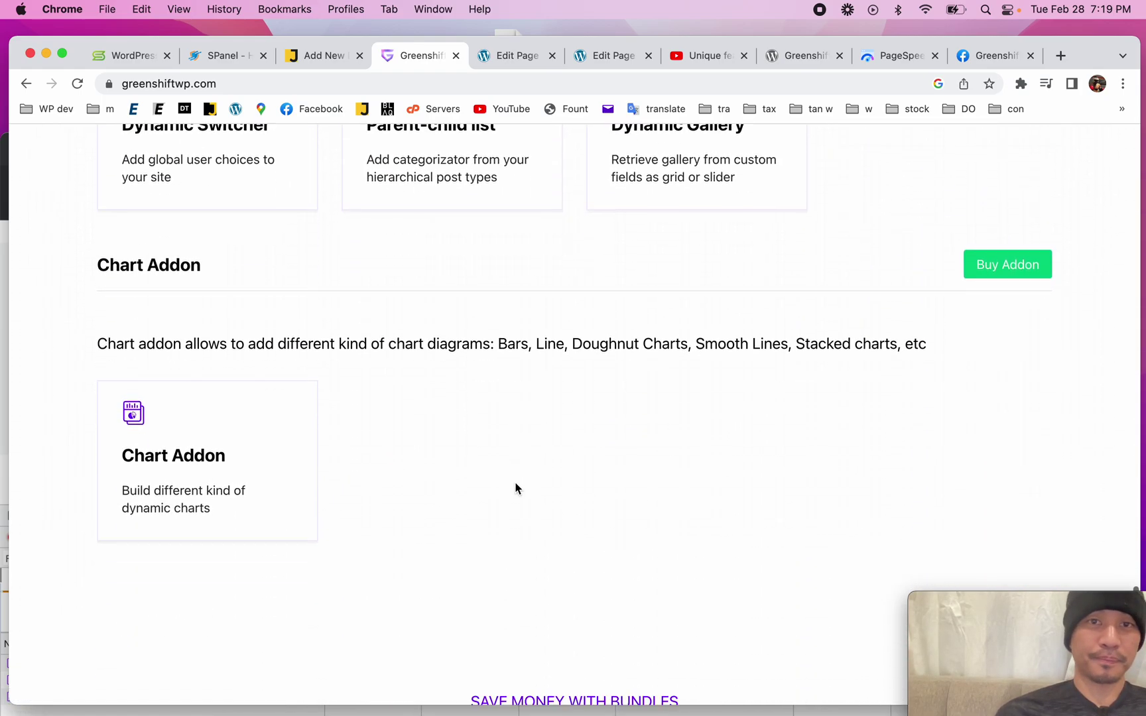
scroll(515, 486, up, 13)
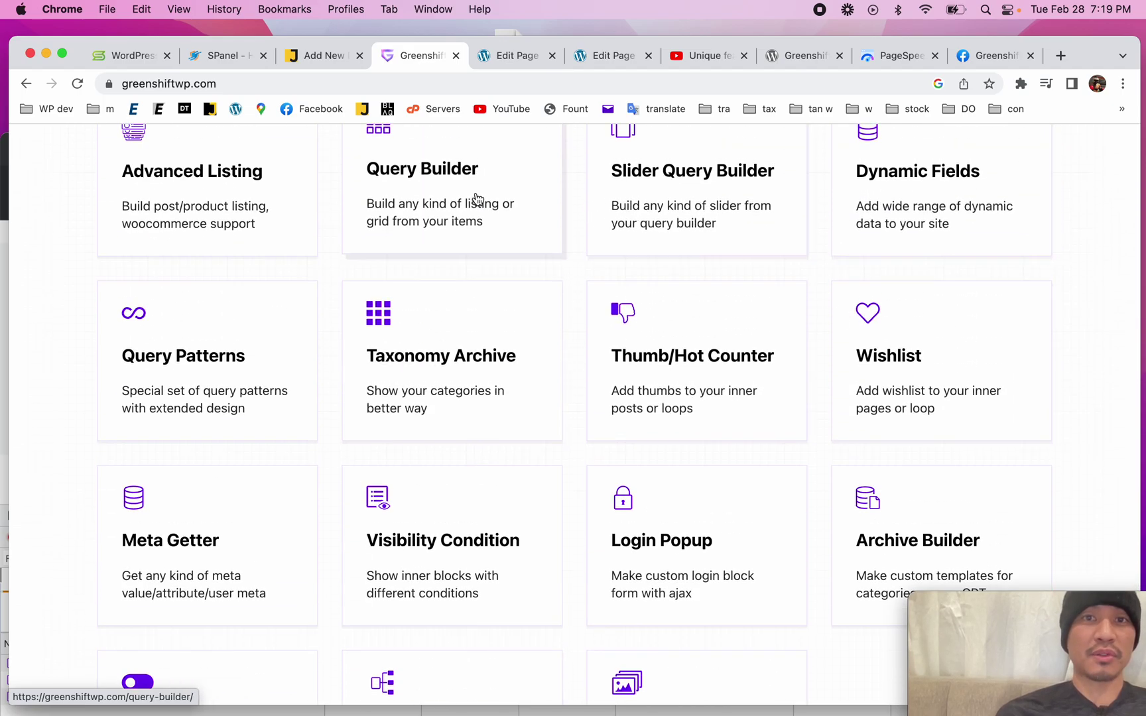
scroll(476, 197, up, 3)
scroll(458, 436, down, 3)
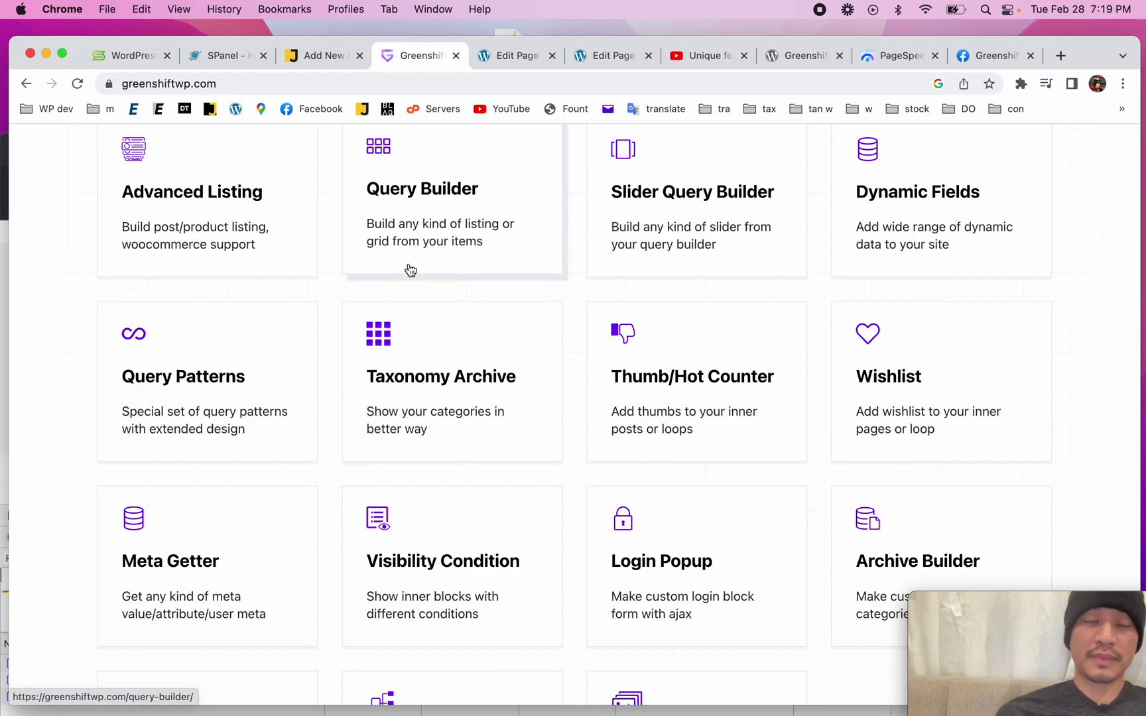
scroll(587, 400, down, 3)
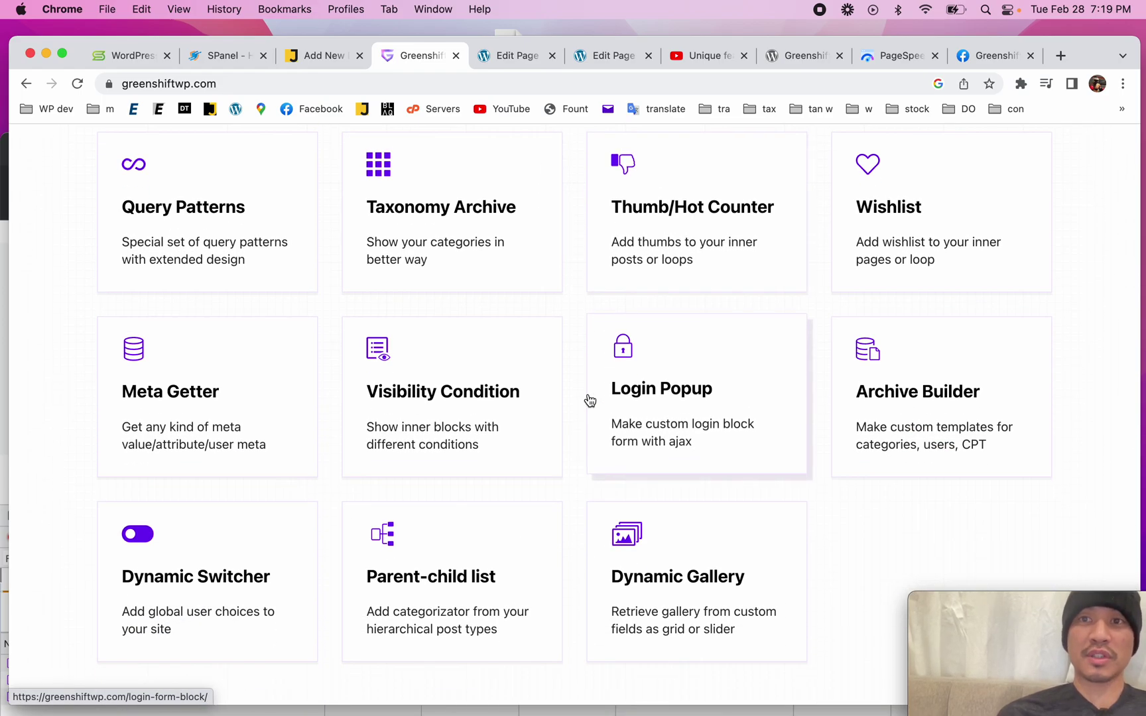
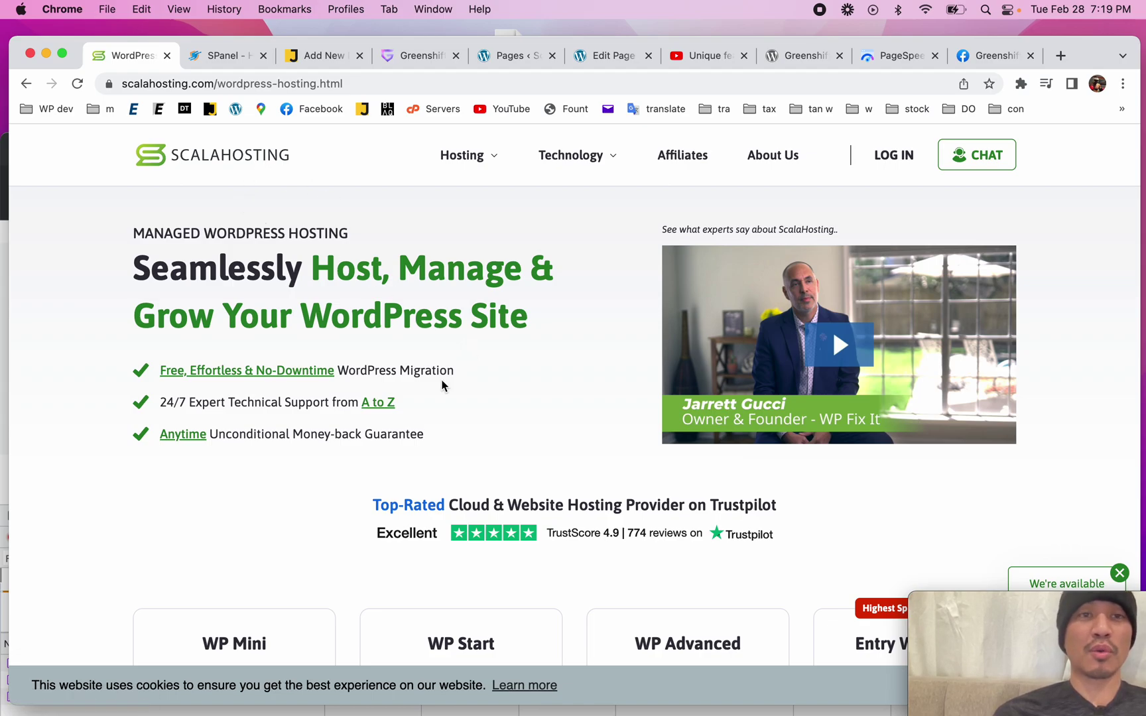
- Compare ScalaHosting's managed WordPress plans, examining the Entry WP Cloud plan's price, storage and premium features
scroll(592, 482, down, 8)
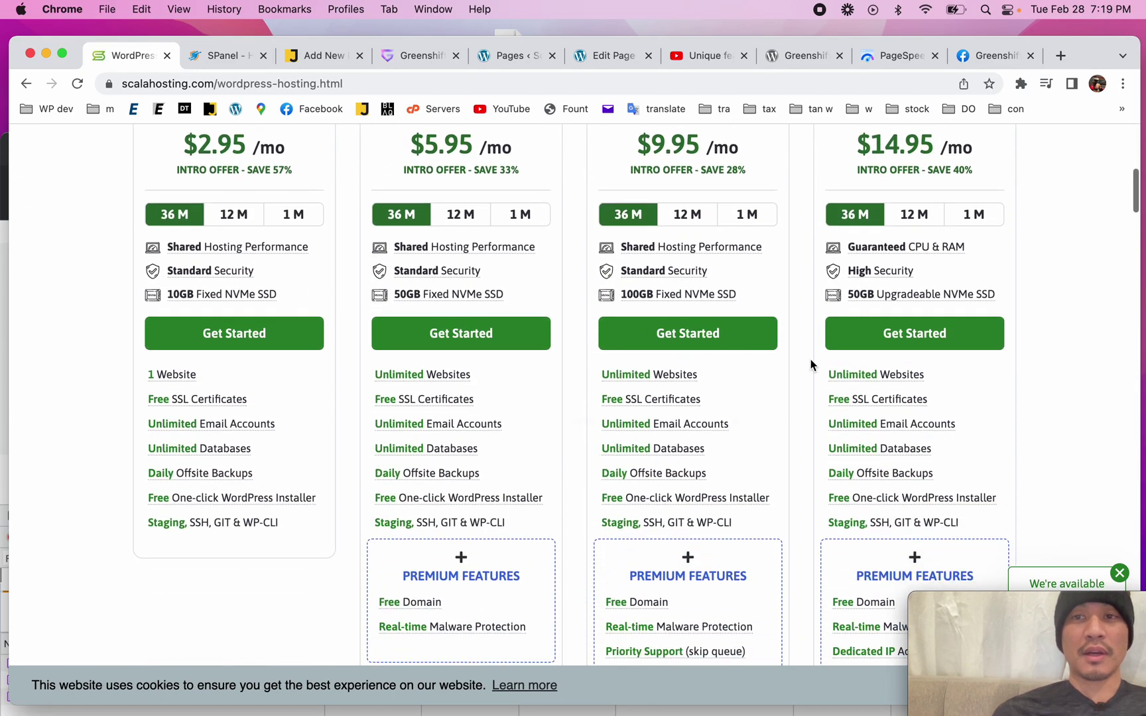
scroll(1034, 349, up, 2)
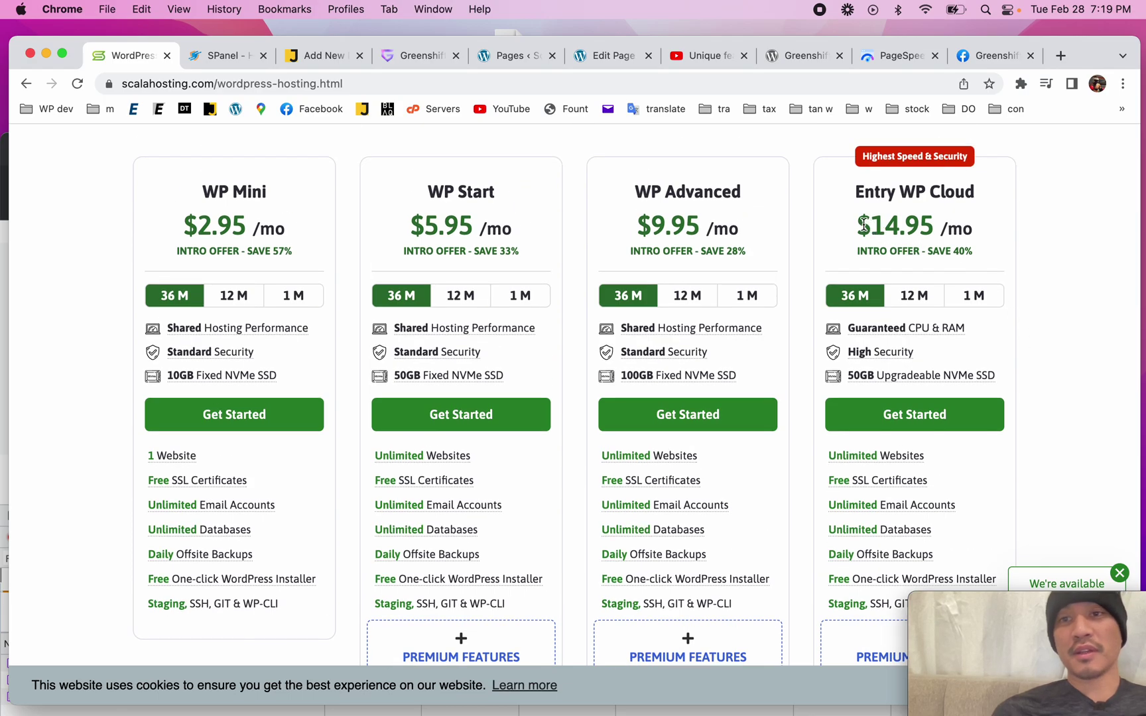
drag(863, 225, 985, 232)
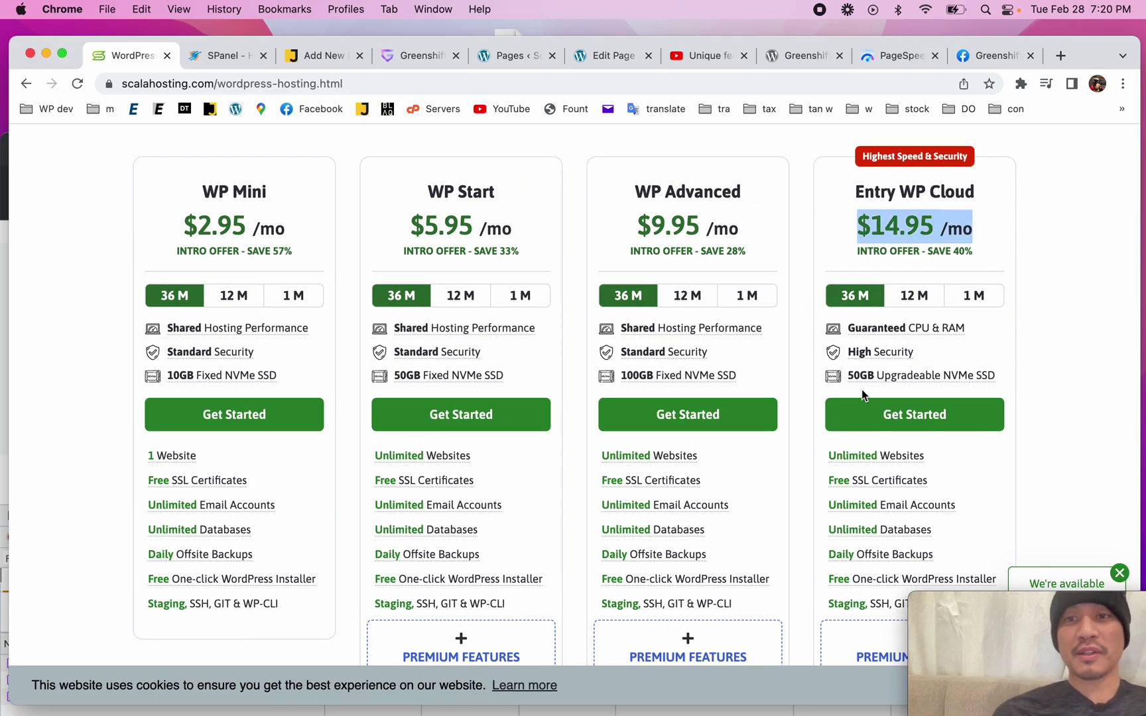
mouse_move(850, 375)
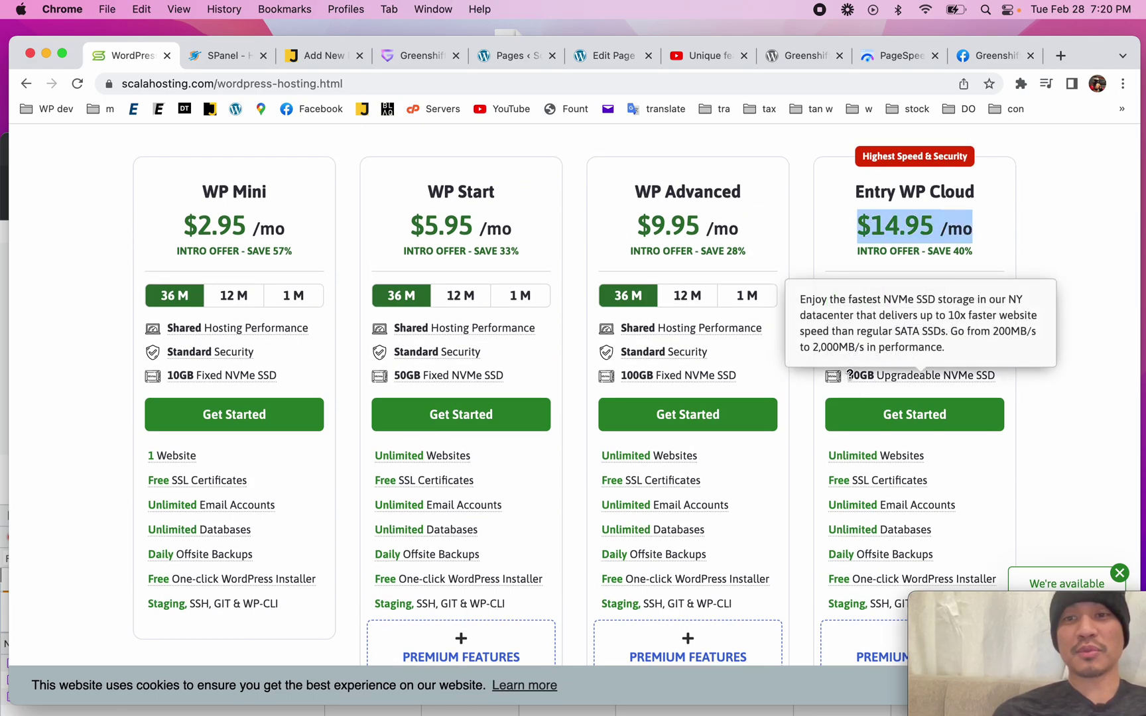
click(862, 227)
mouse_move(859, 381)
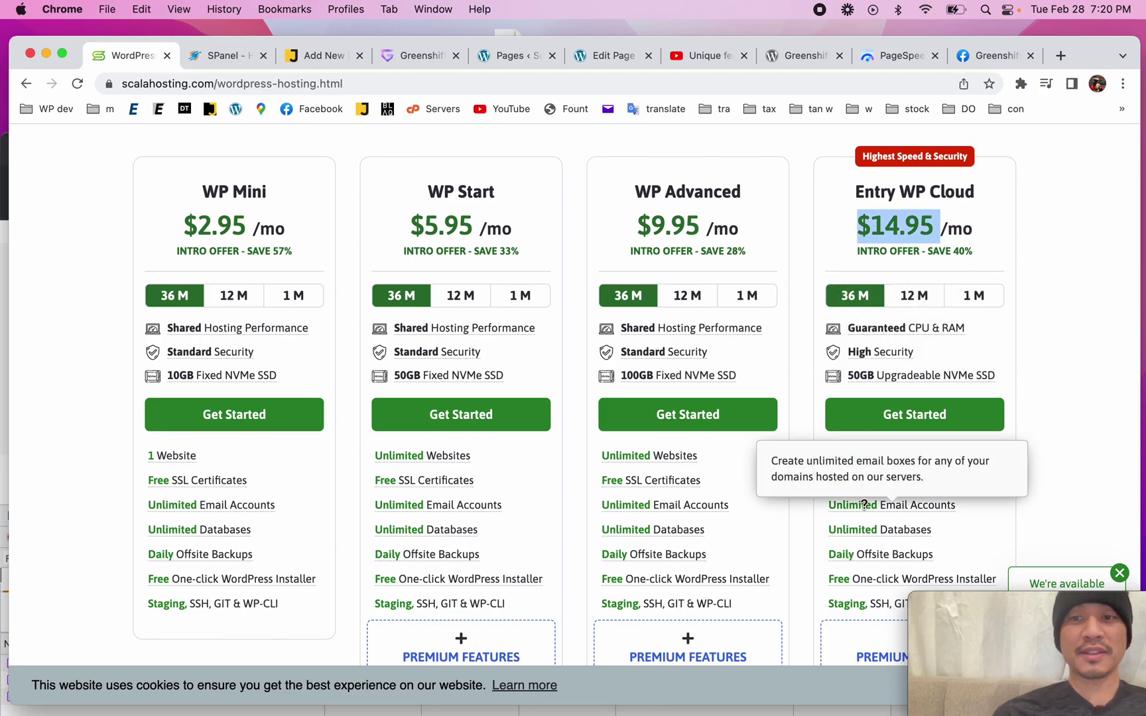
scroll(862, 507, down, 5)
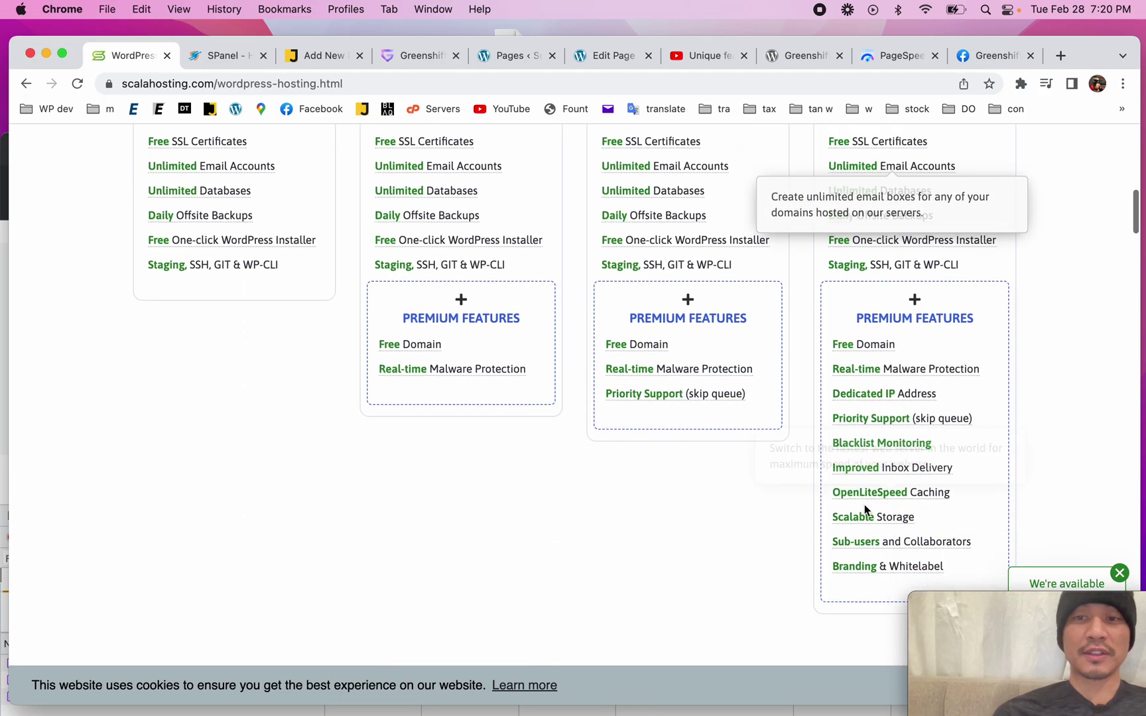
- Switch to the SPanel page and log in to the hosting control panel with the prefilled credentials
click(220, 55)
click(168, 165)
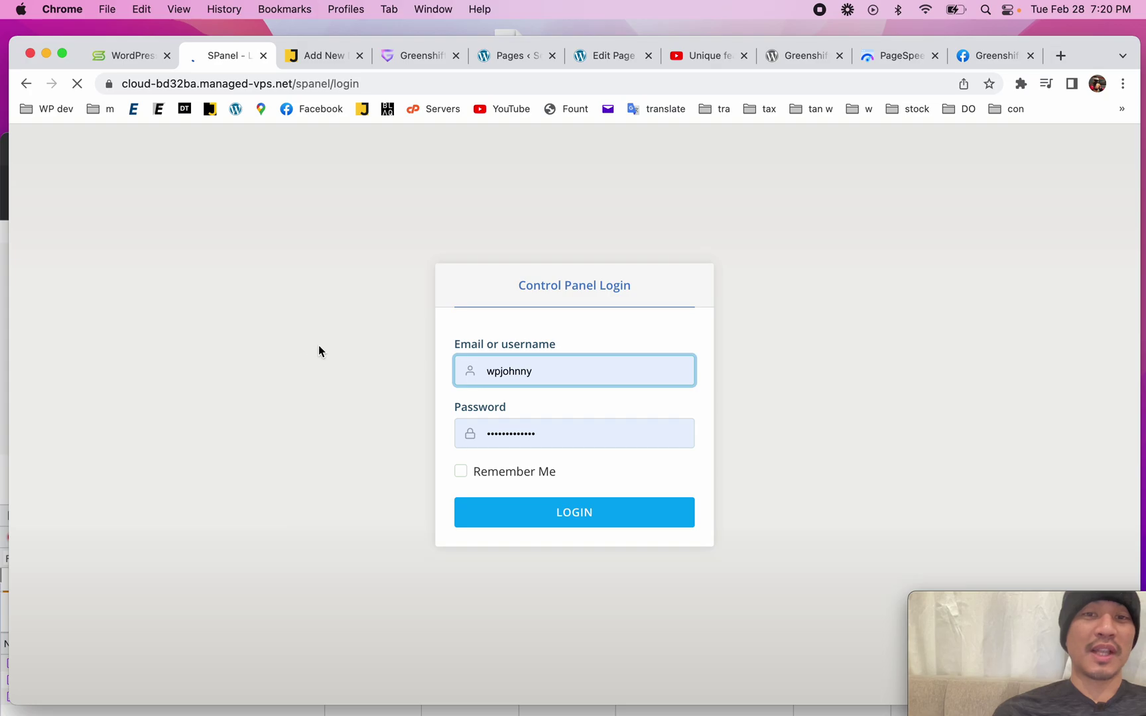
click(559, 505)
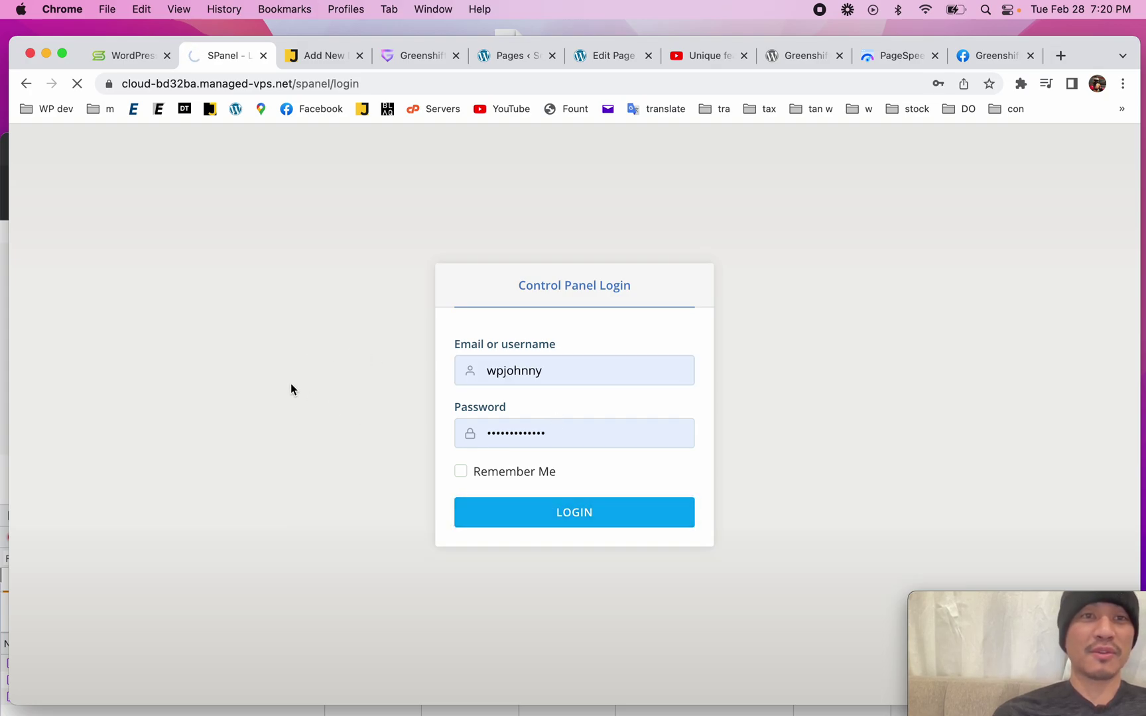
- Look through the SPanel dashboard's email, database, settings, domain, file, tool and software sections
scroll(290, 384, down, 5)
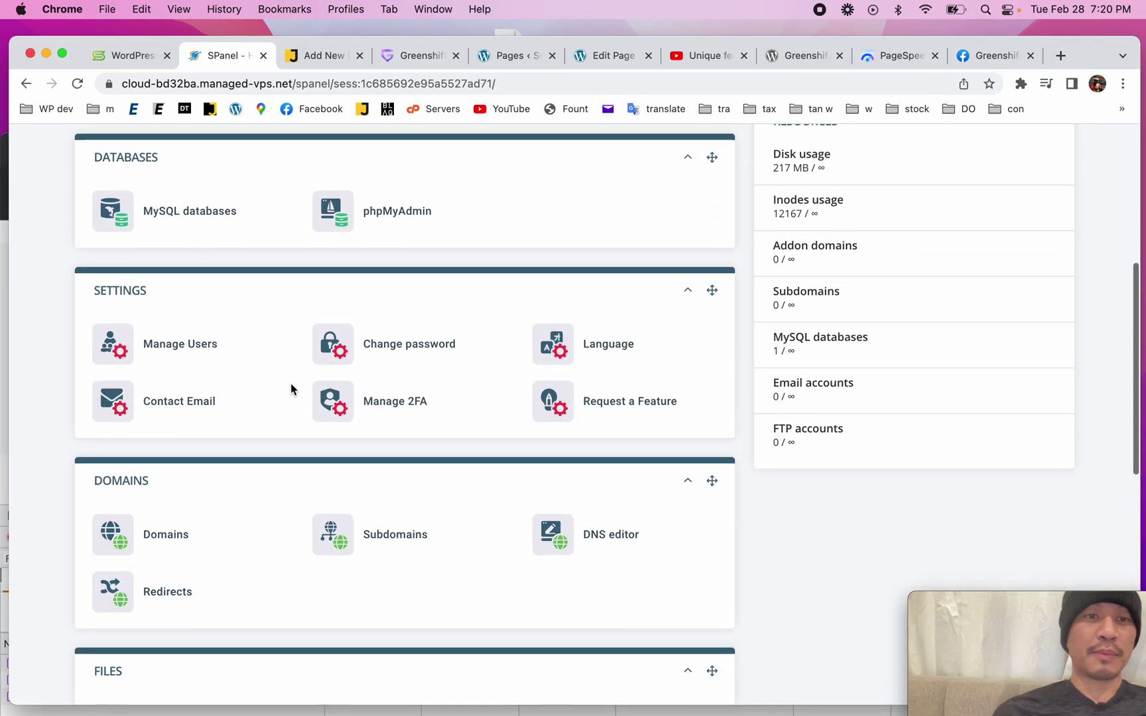
scroll(289, 383, up, 5)
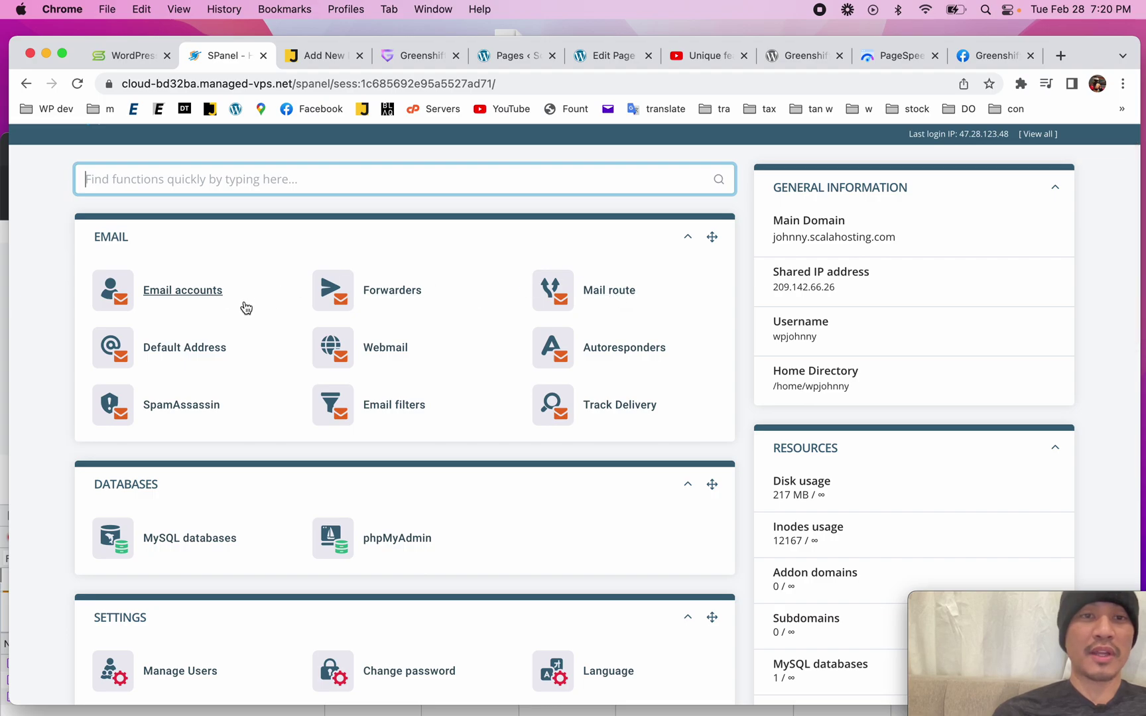
scroll(424, 482, down, 5)
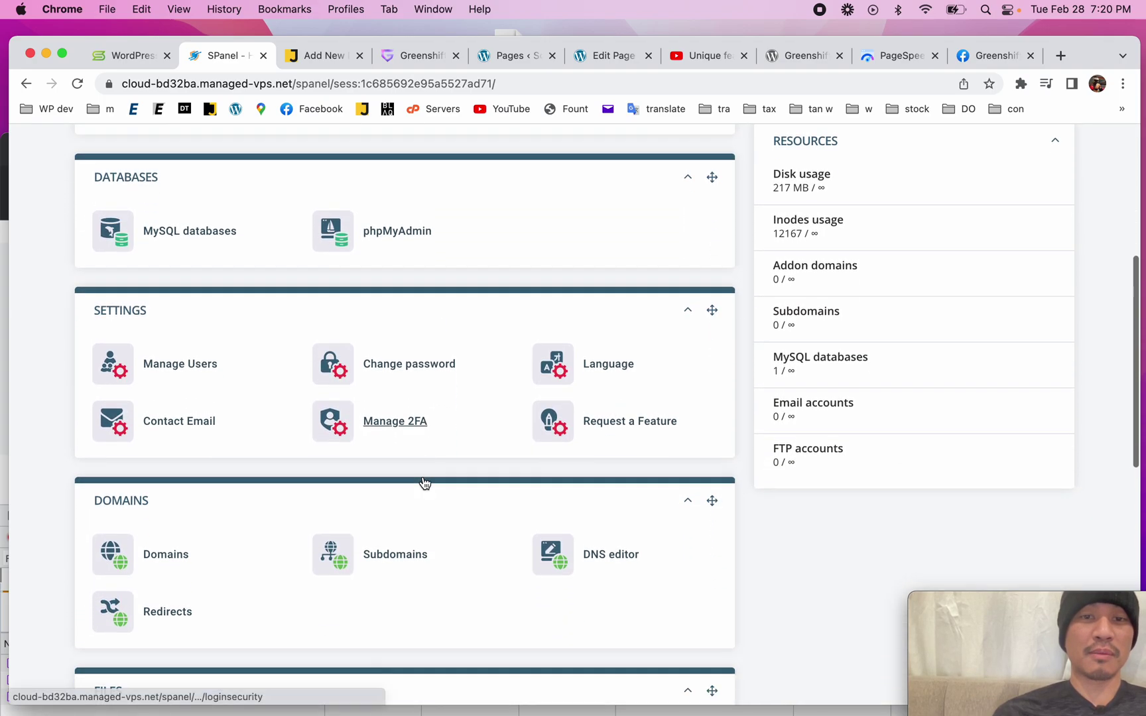
scroll(424, 483, down, 10)
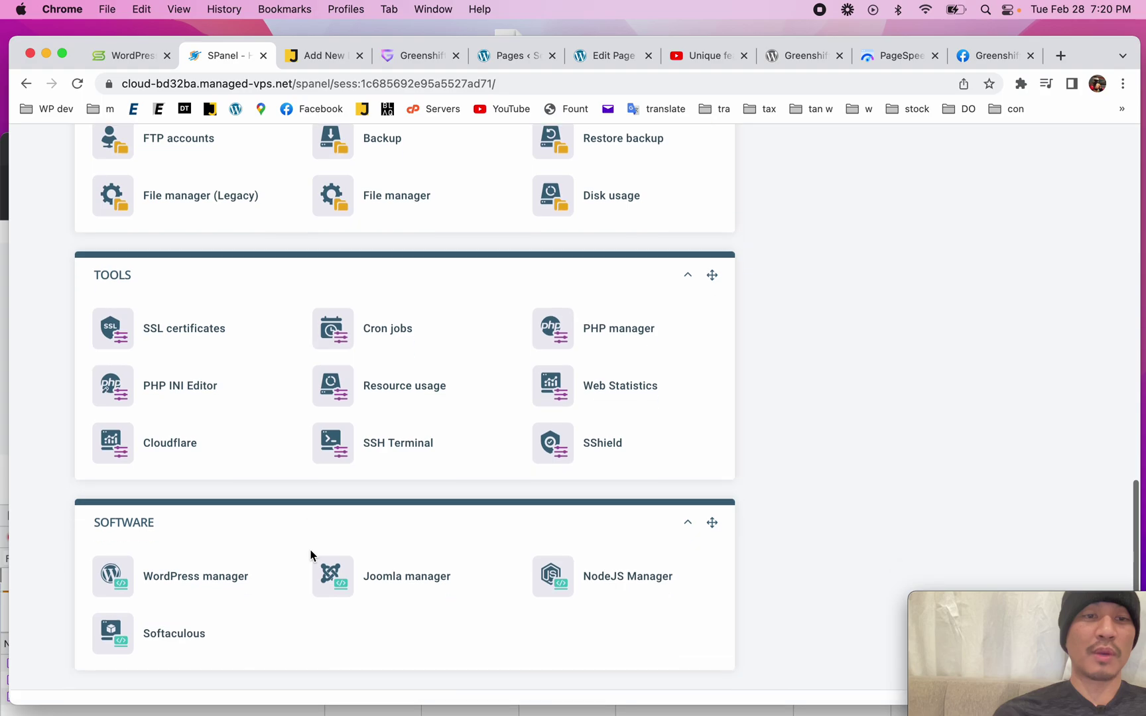
scroll(310, 554, down, 2)
scroll(630, 472, up, 6)
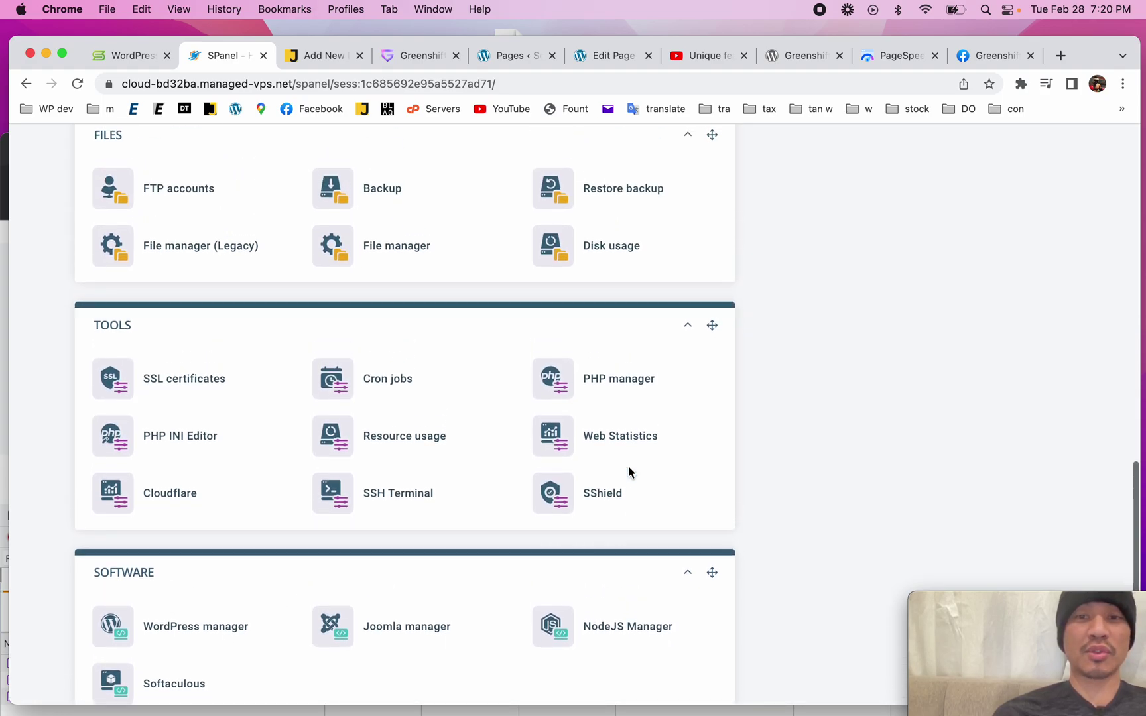
scroll(630, 292, up, 10)
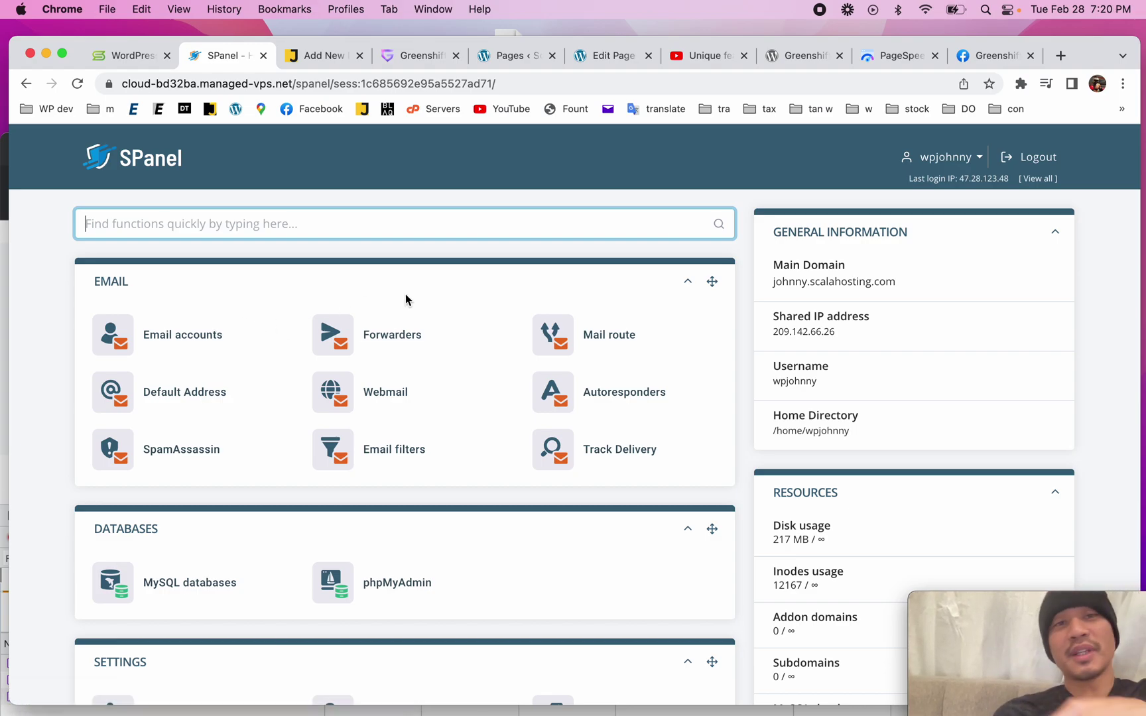
scroll(335, 411, down, 5)
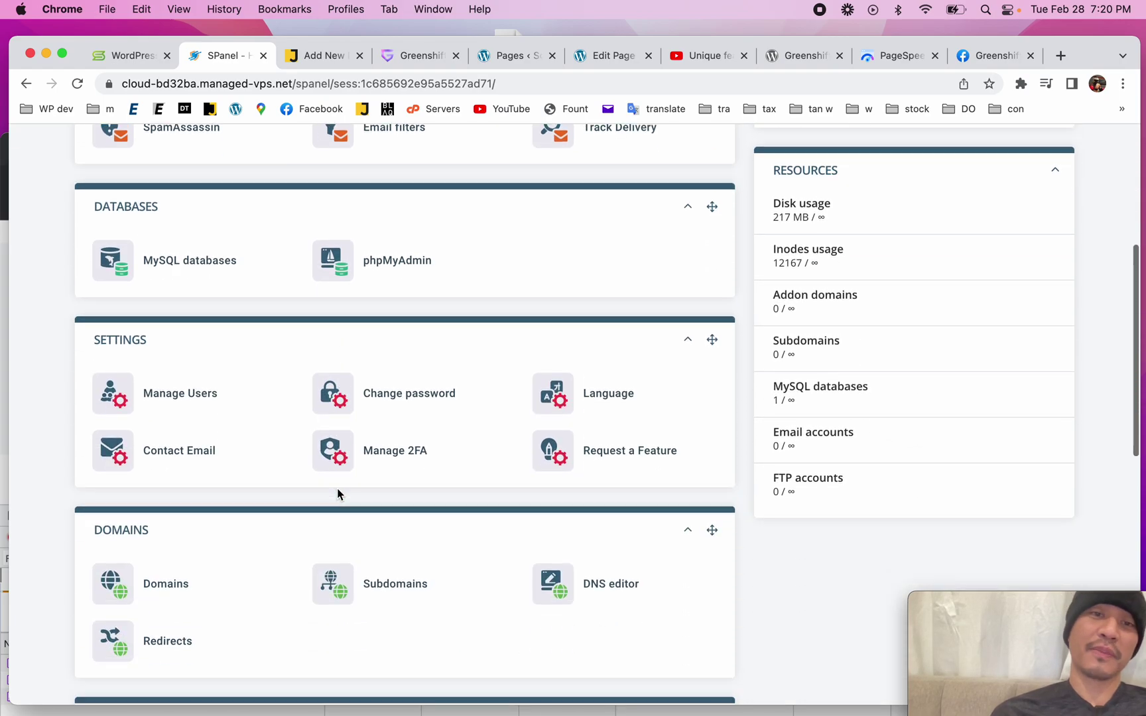
scroll(284, 477, down, 5)
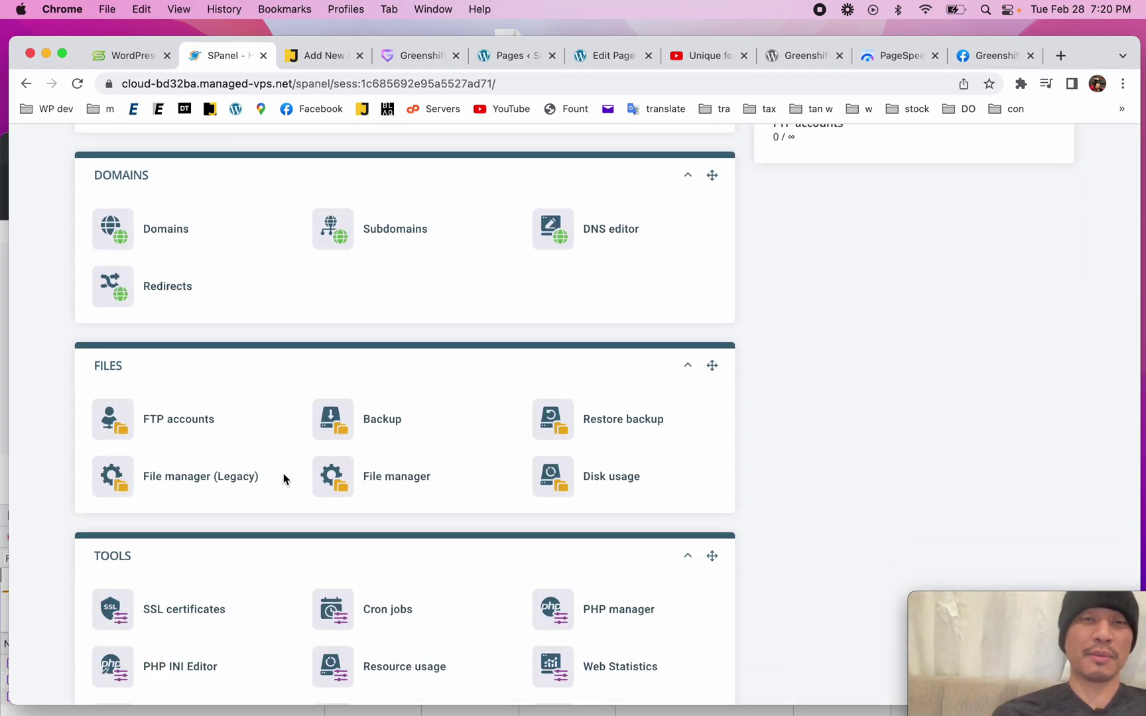
- Switch to the WordPress admin page list and review the installed plugins, including GreenShift
click(422, 57)
click(501, 60)
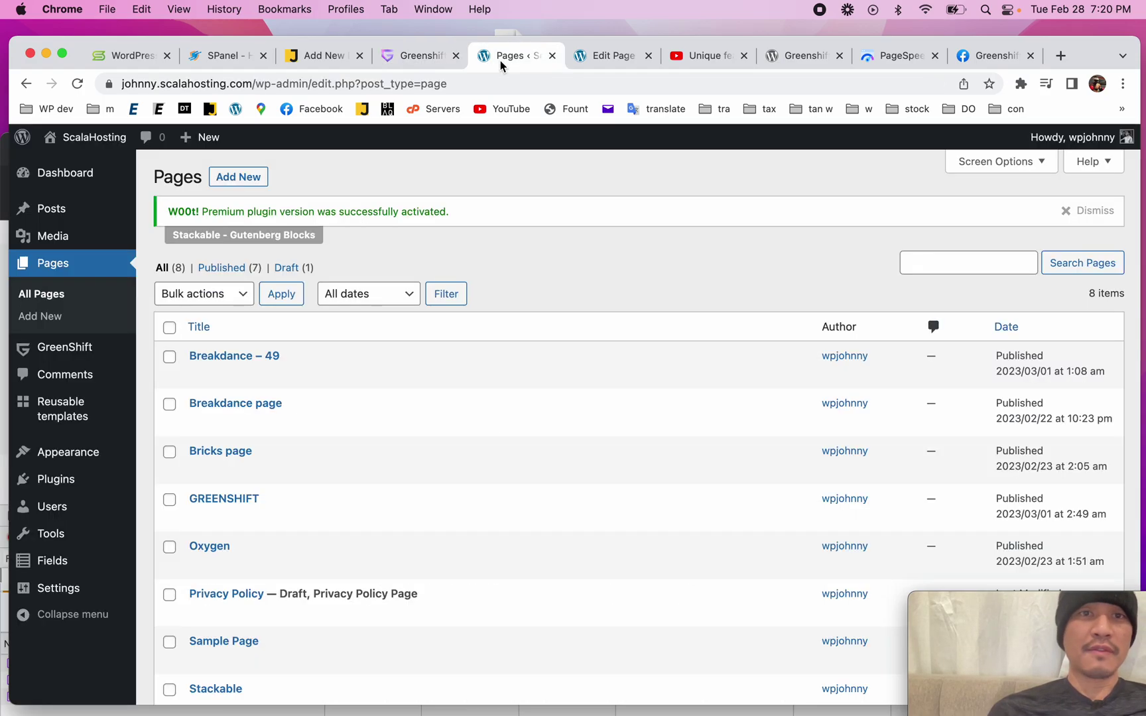
scroll(558, 374, down, 3)
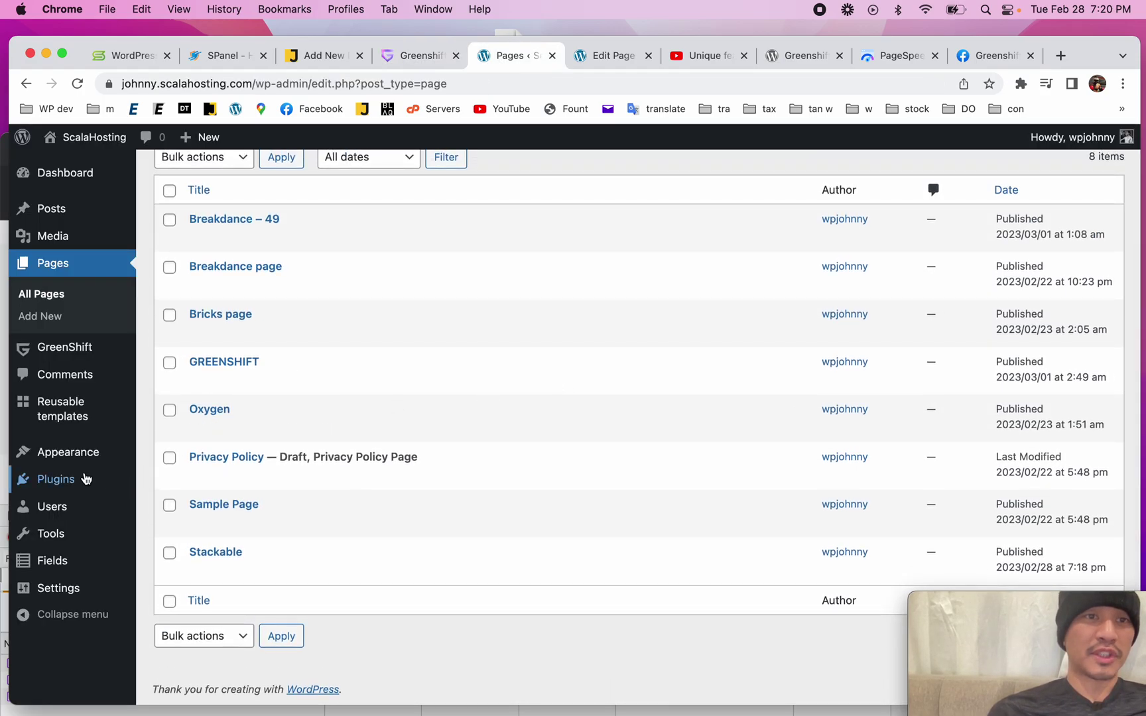
click(57, 482)
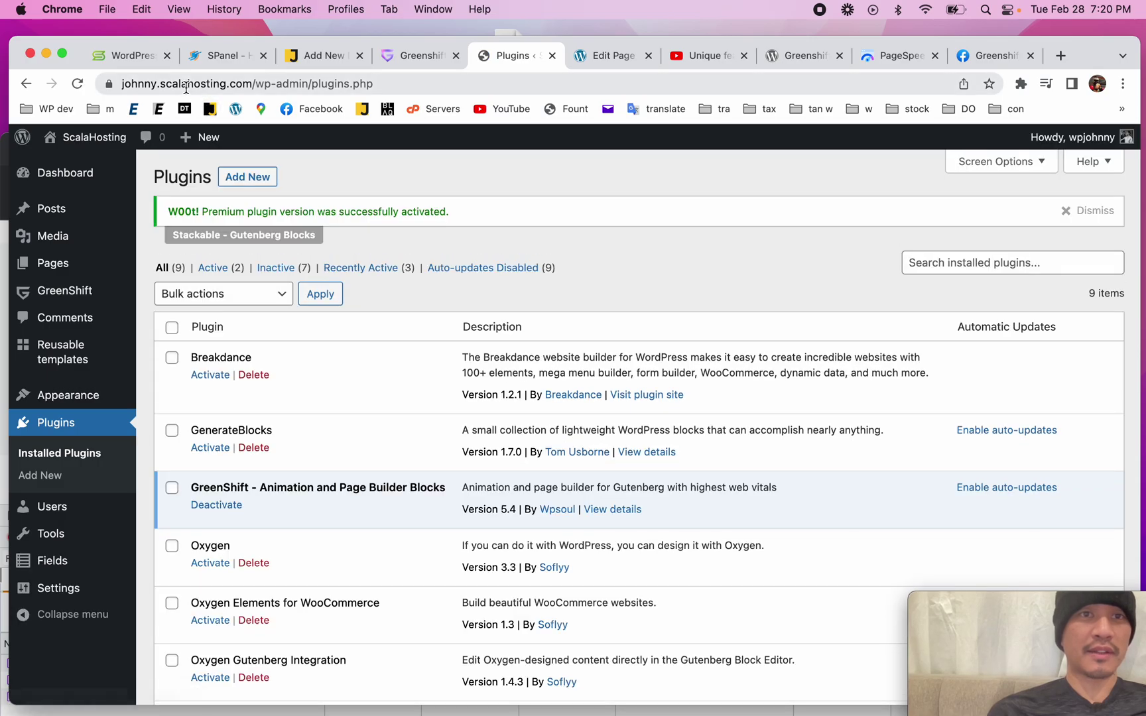
scroll(277, 471, down, 5)
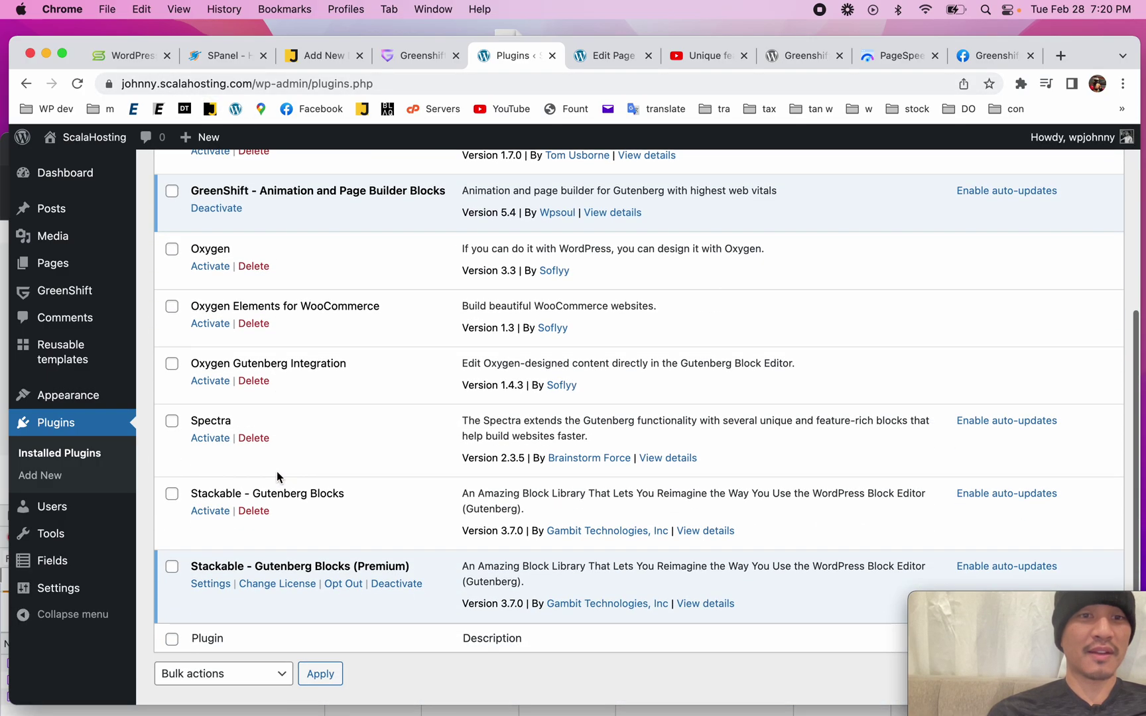
scroll(371, 415, up, 2)
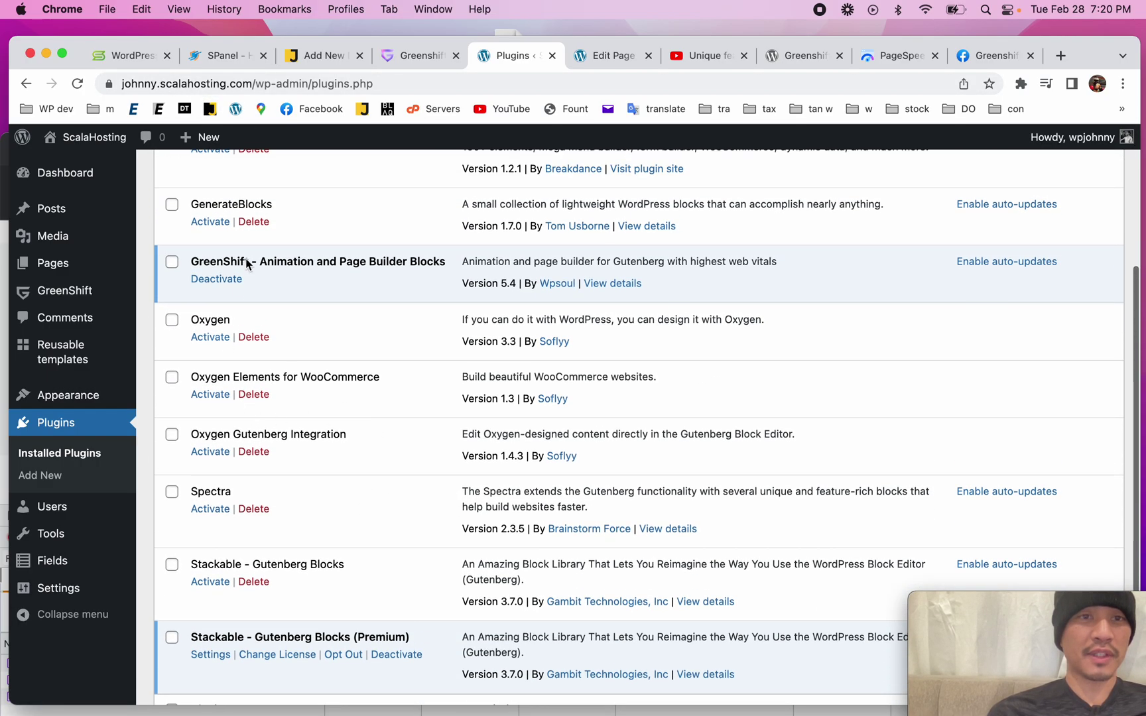
- Create a new page titled GREEN and publish it
click(57, 263)
mouse_move(203, 137)
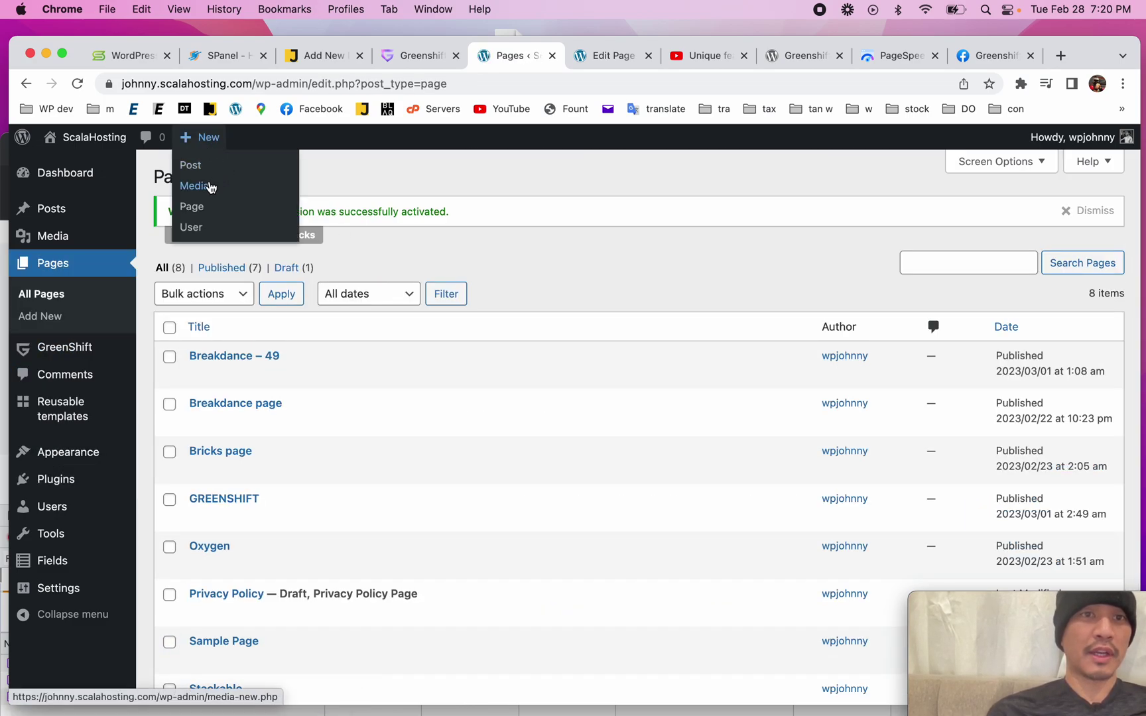
click(197, 208)
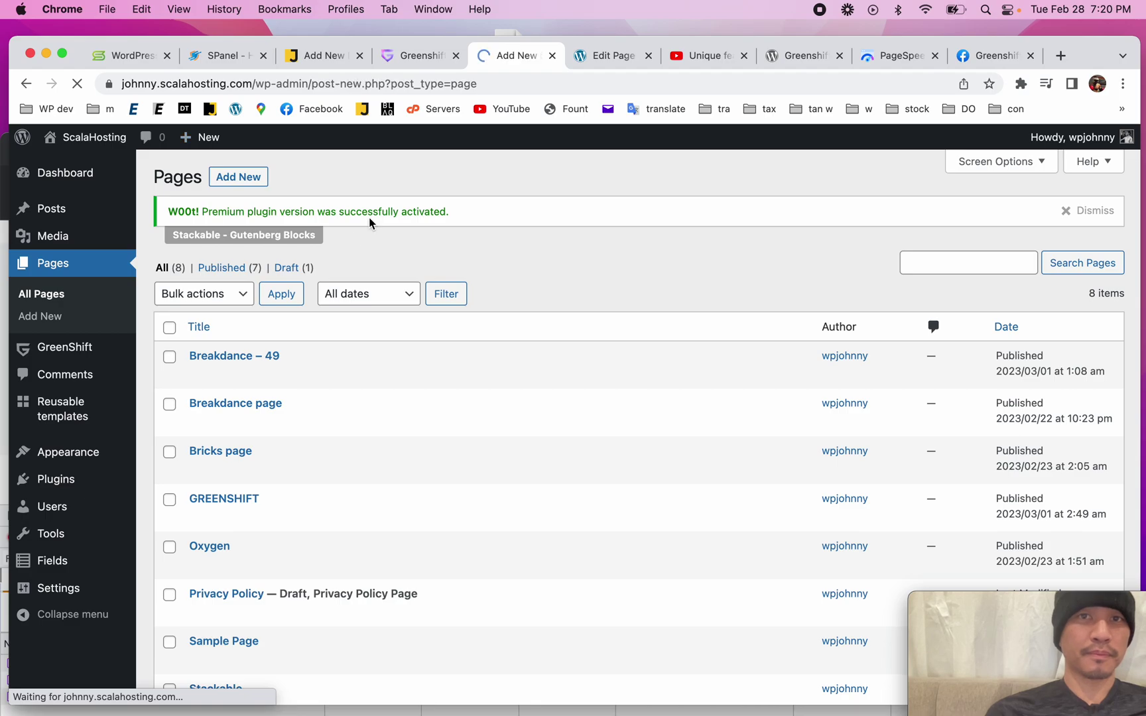
text(GREEN)
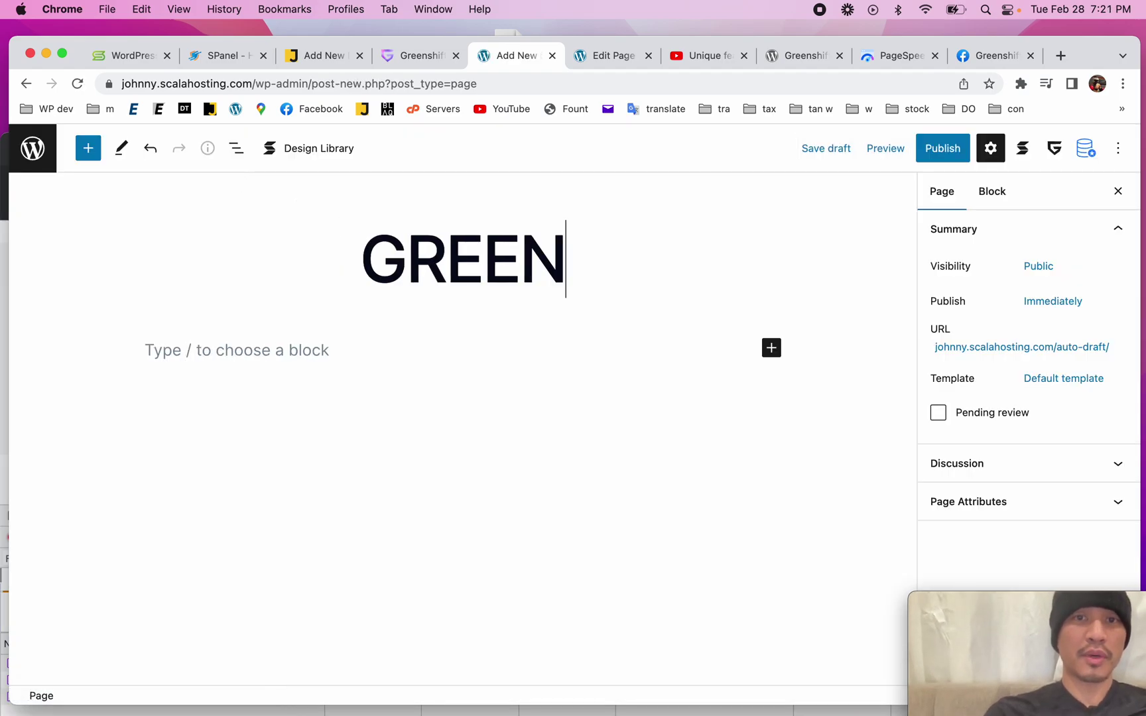
click(945, 156)
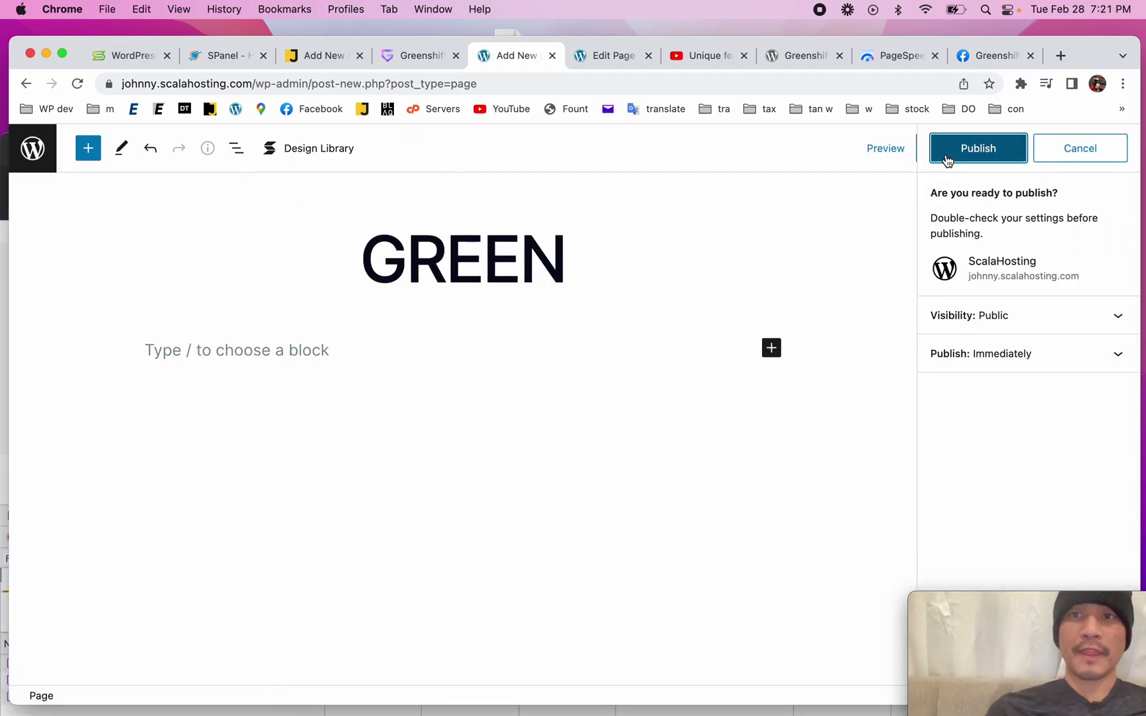
click(949, 150)
- Add a core Heading block reading GUTEN below the page title and update the page
click(247, 351)
click(88, 148)
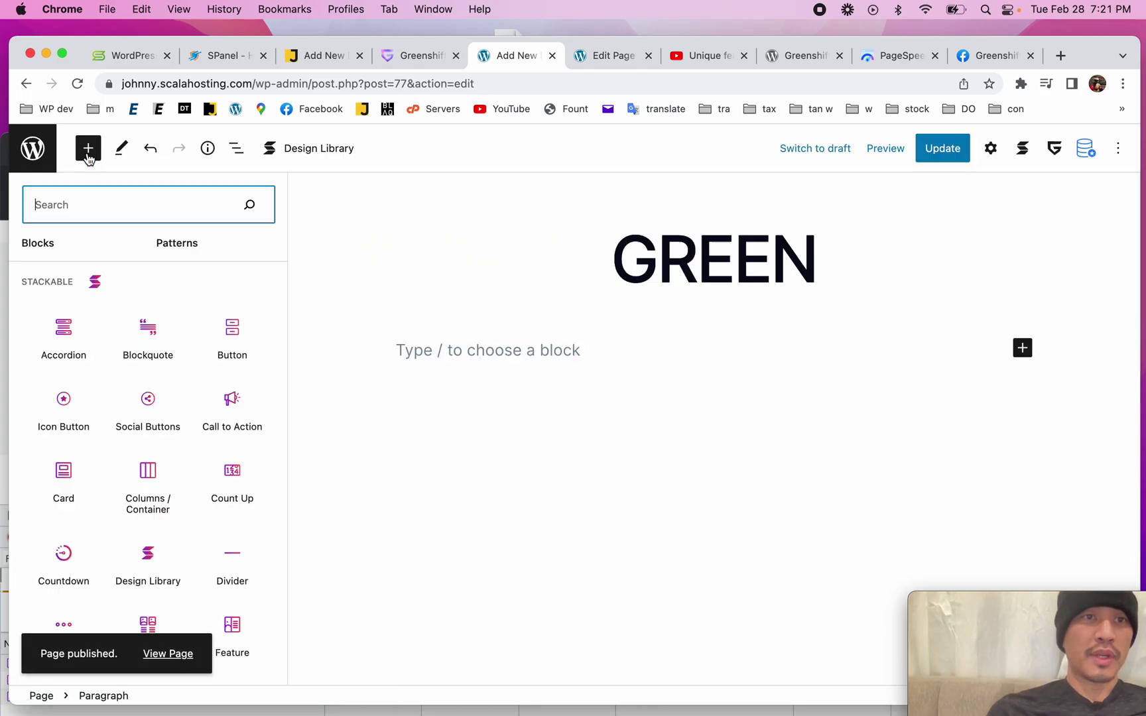
scroll(136, 427, down, 5)
scroll(136, 427, down, 10)
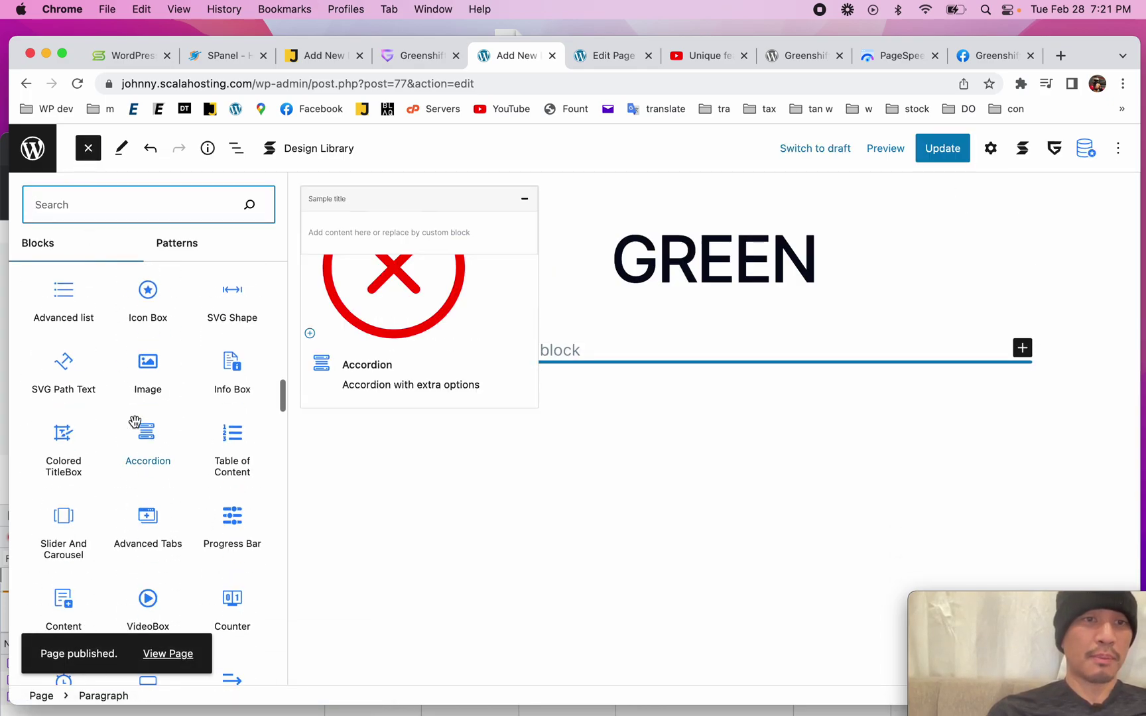
scroll(135, 427, up, 5)
scroll(136, 427, up, 1)
scroll(136, 428, down, 10)
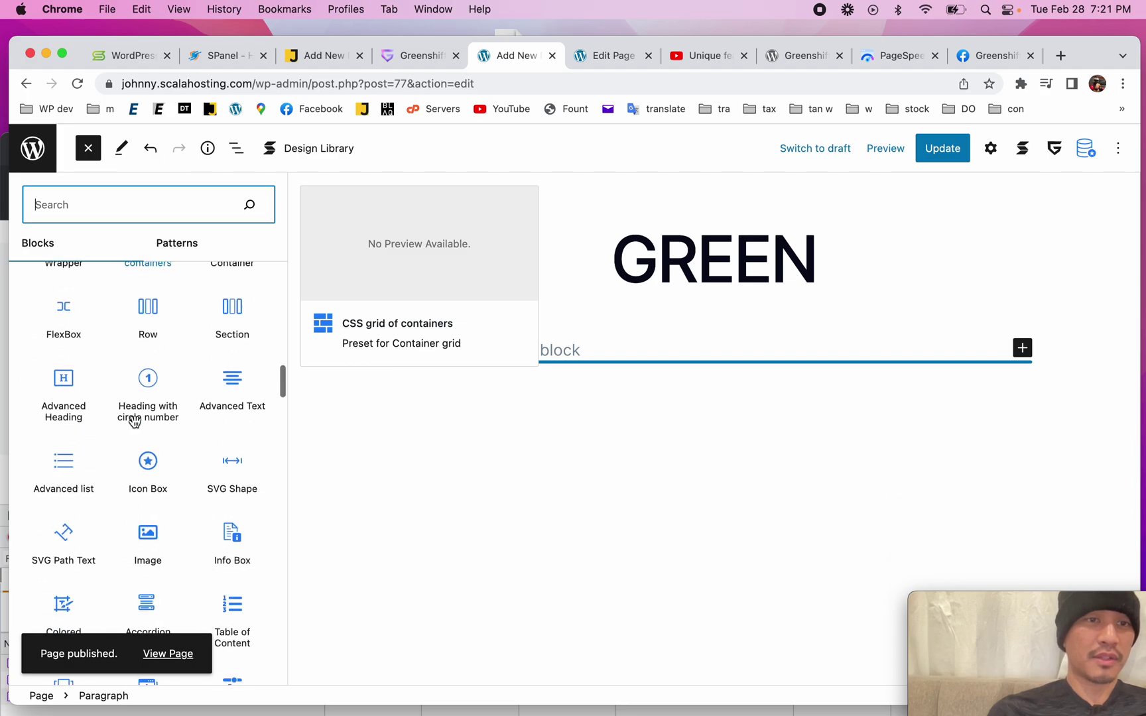
click(69, 408)
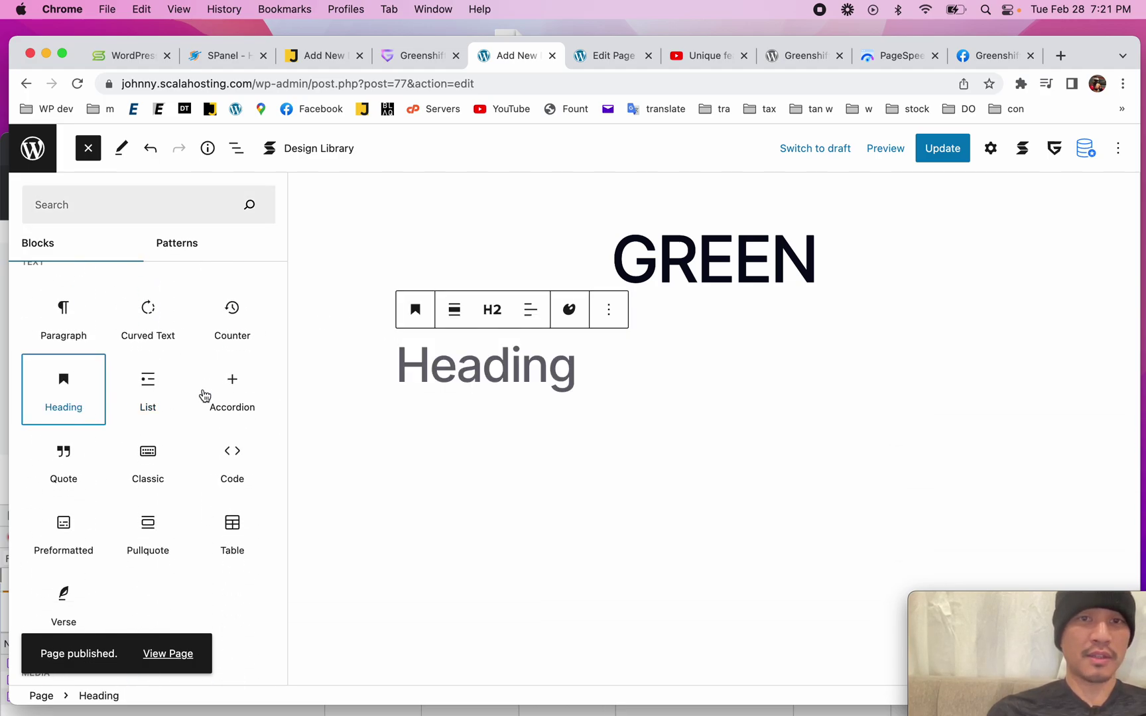
click(543, 369)
text(GUTEN)
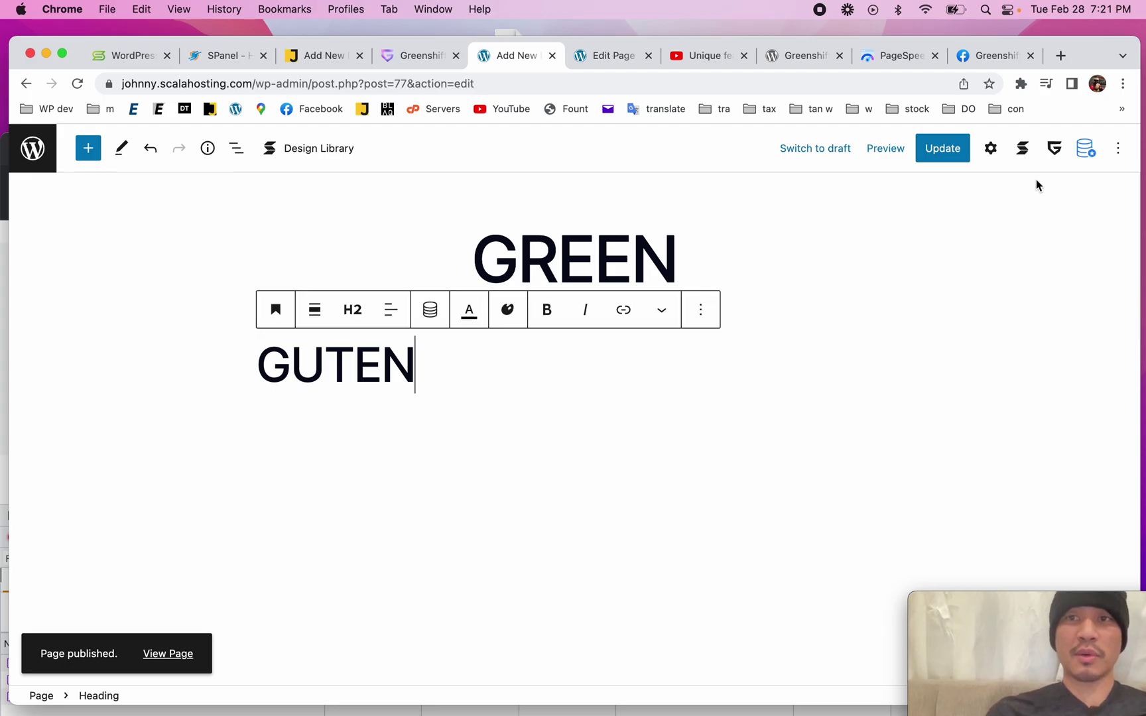
click(949, 151)
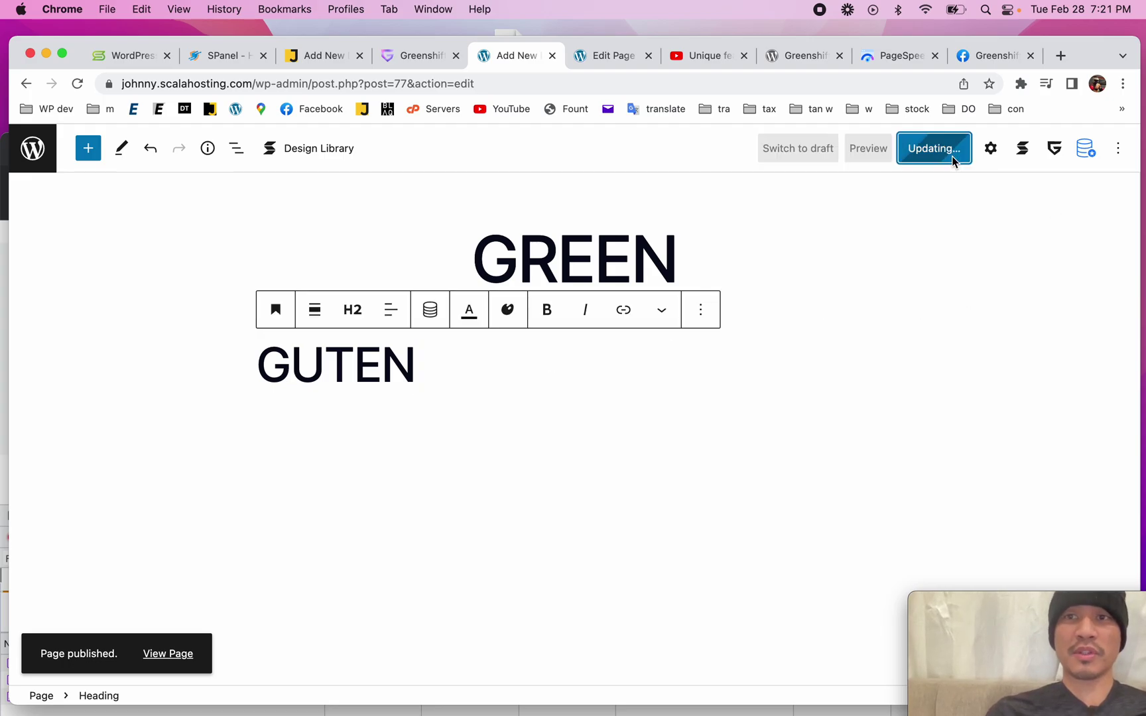
- Open the GUTEN heading's animation settings and try the Bounce and Spin effects
click(992, 150)
click(1019, 358)
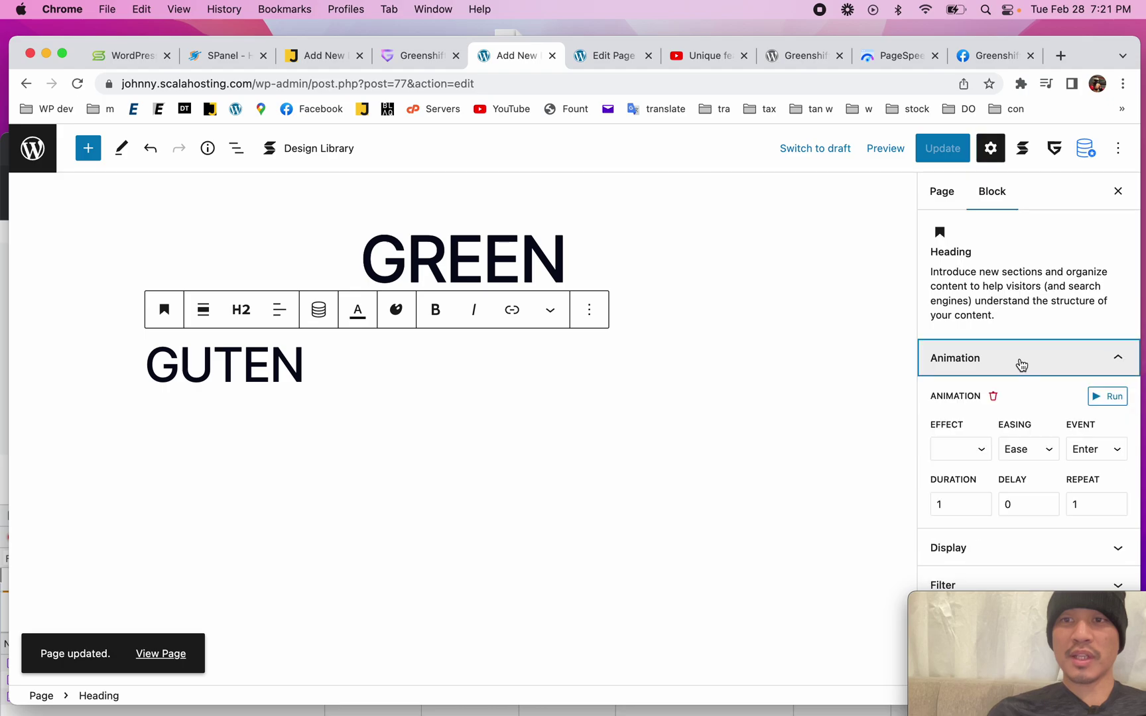
scroll(995, 351, down, 3)
click(981, 342)
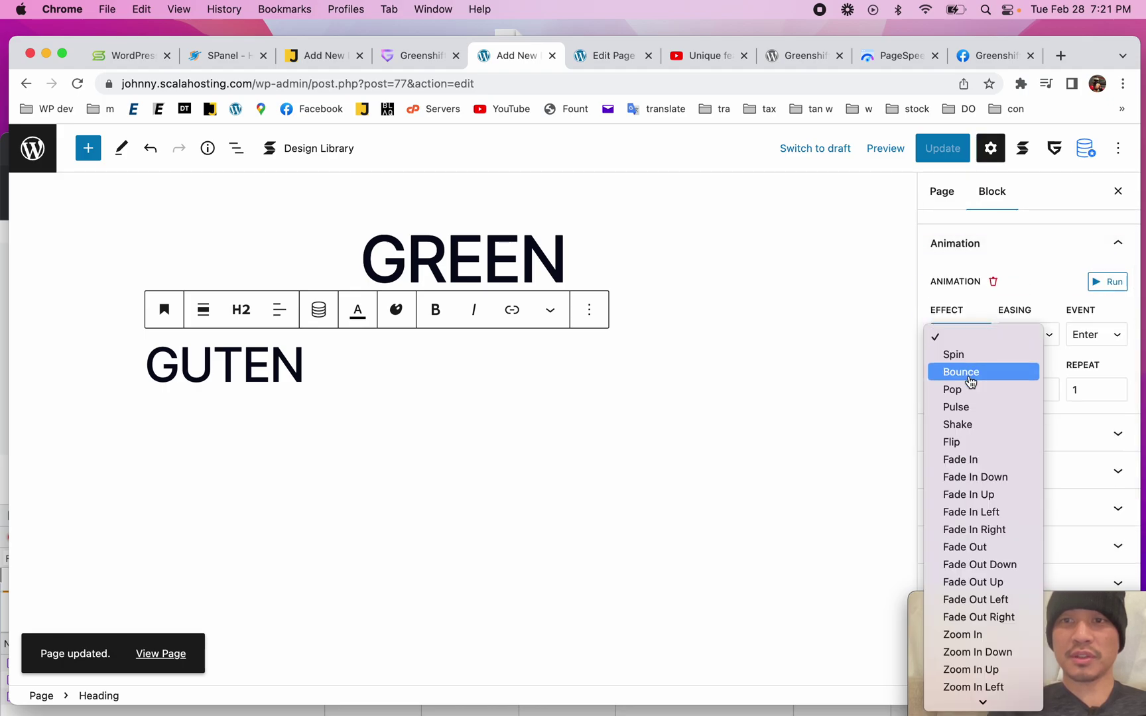
click(965, 373)
click(968, 345)
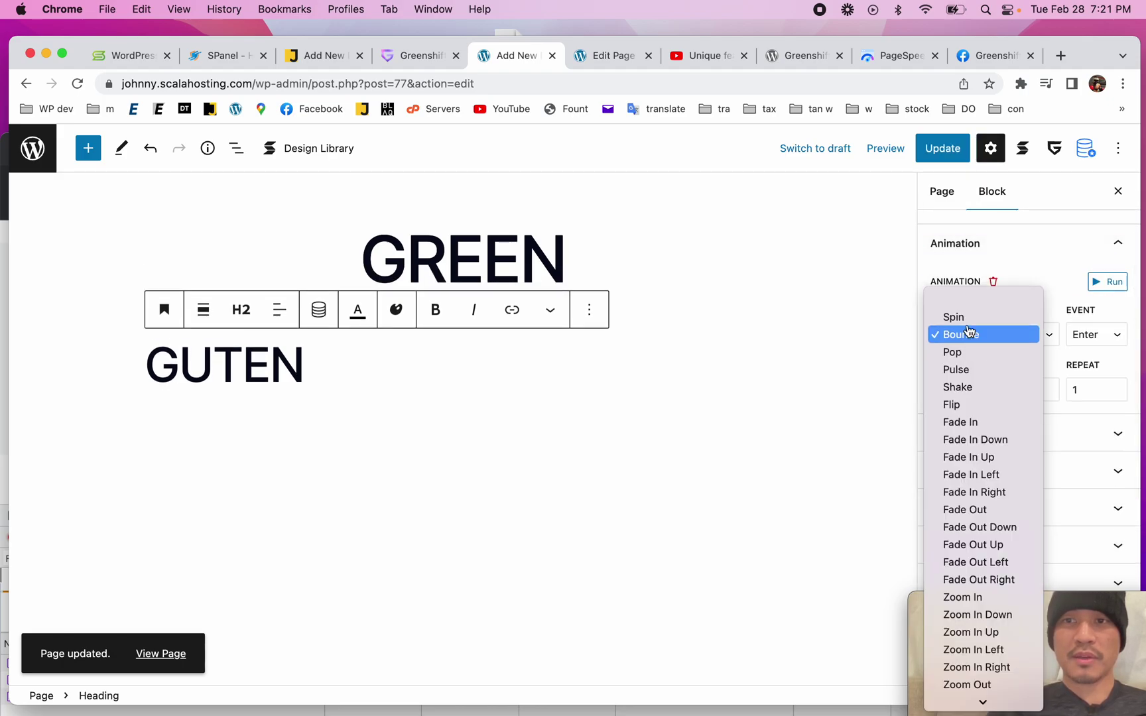
click(963, 317)
- Change the GUTEN heading's animation effect to a Fade option and keep its easing at Ease
click(960, 331)
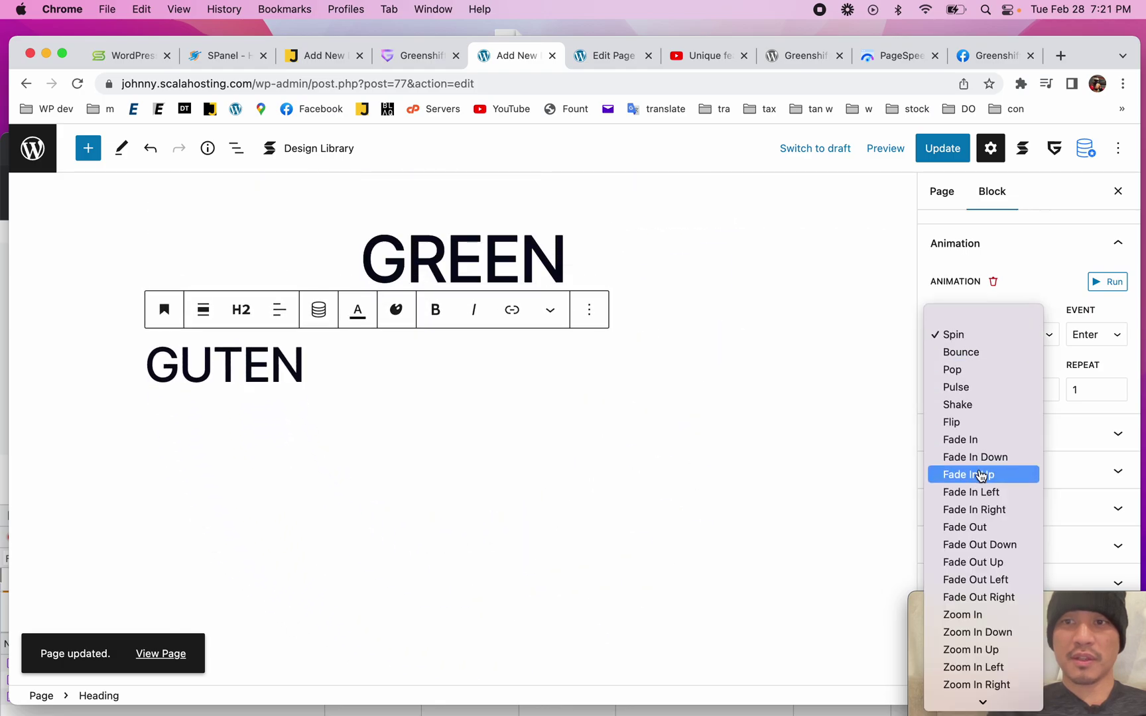
key(Escape)
key(f)
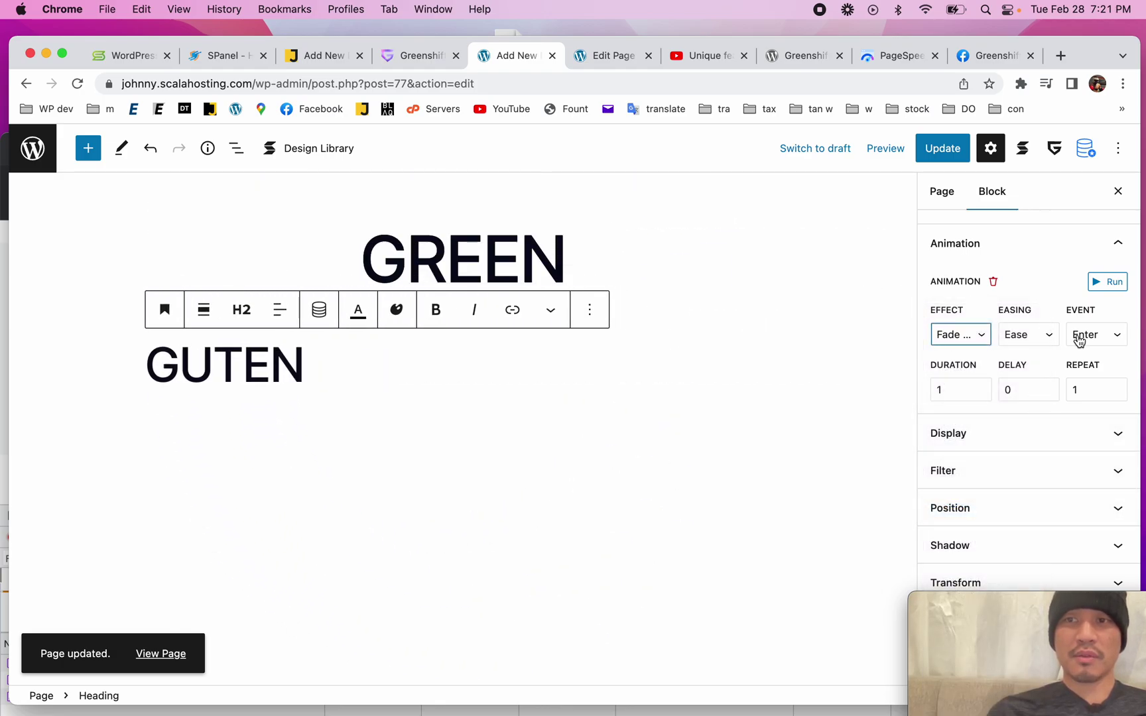
click(1030, 338)
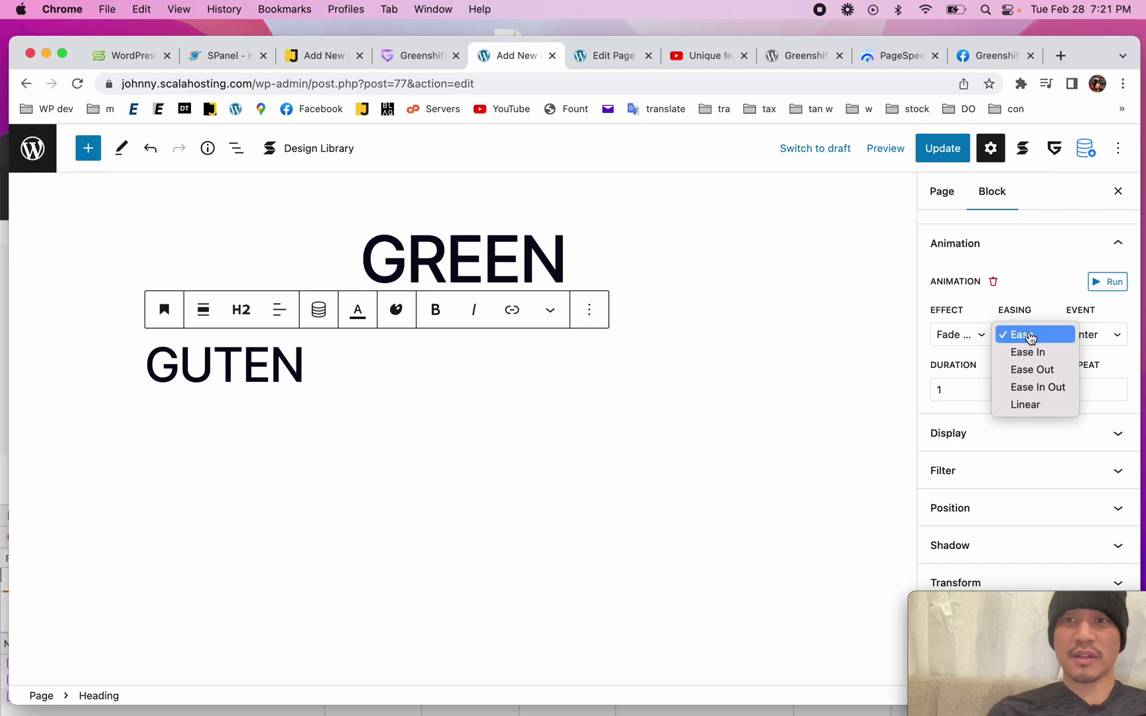
click(1033, 337)
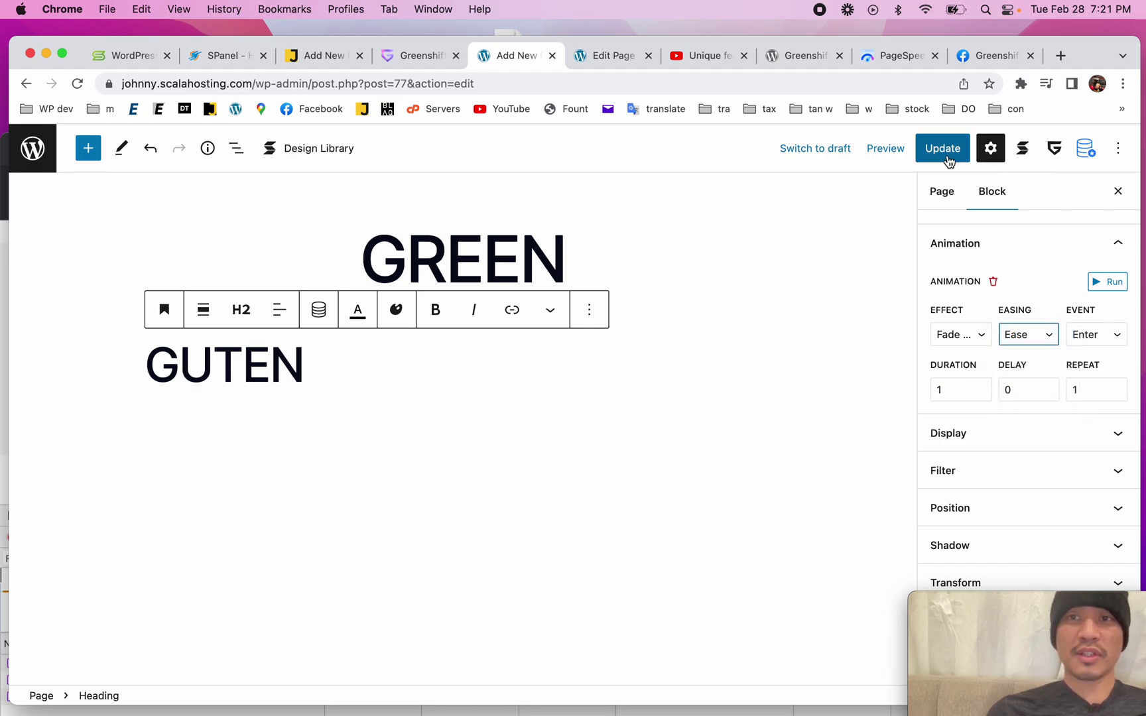
- Add a GreenShift Advanced Heading block below the GUTEN heading and update the page
click(438, 464)
click(772, 426)
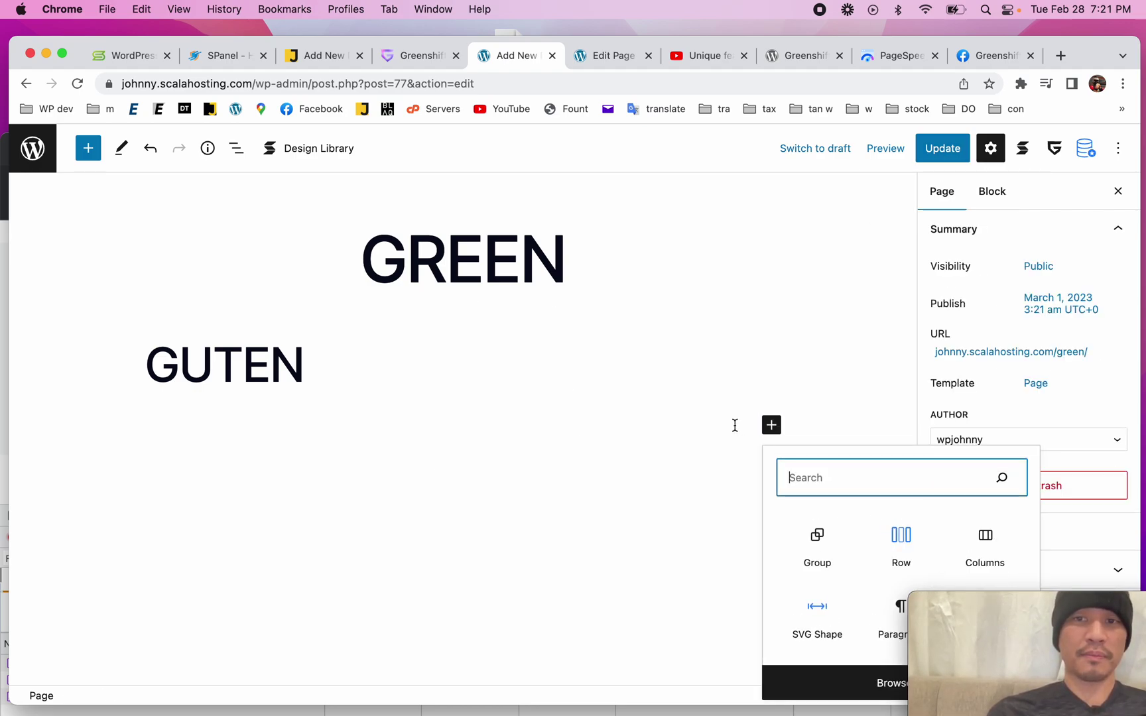
click(85, 149)
scroll(192, 507, down, 15)
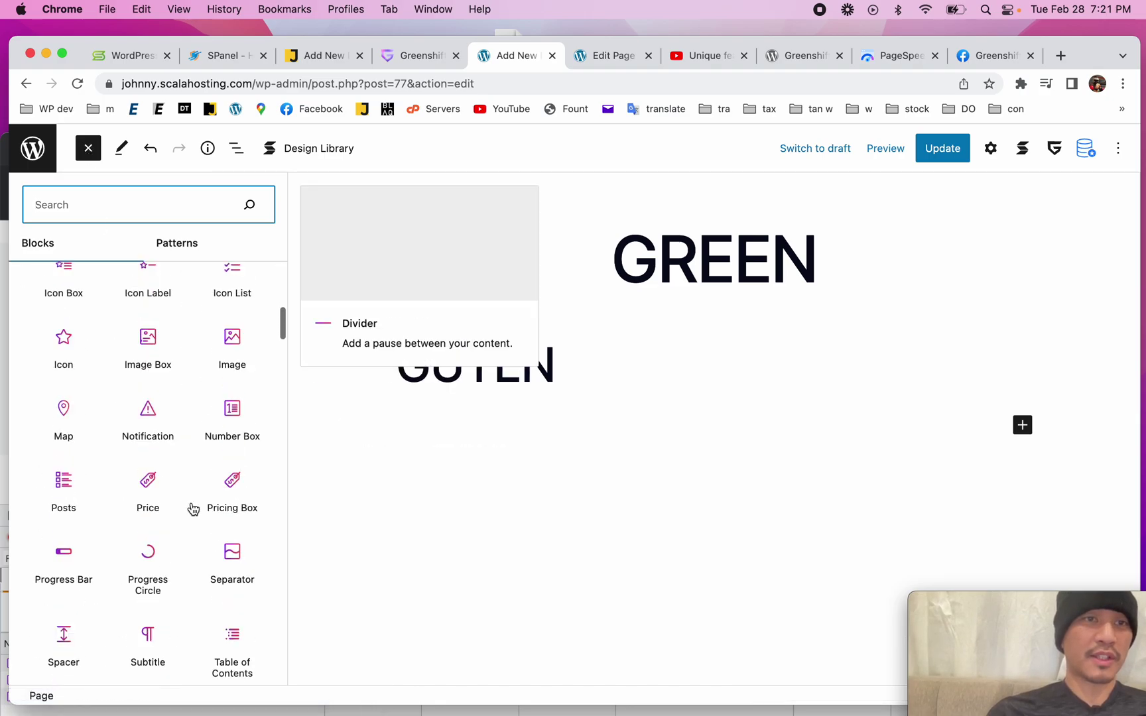
scroll(193, 509, down, 1)
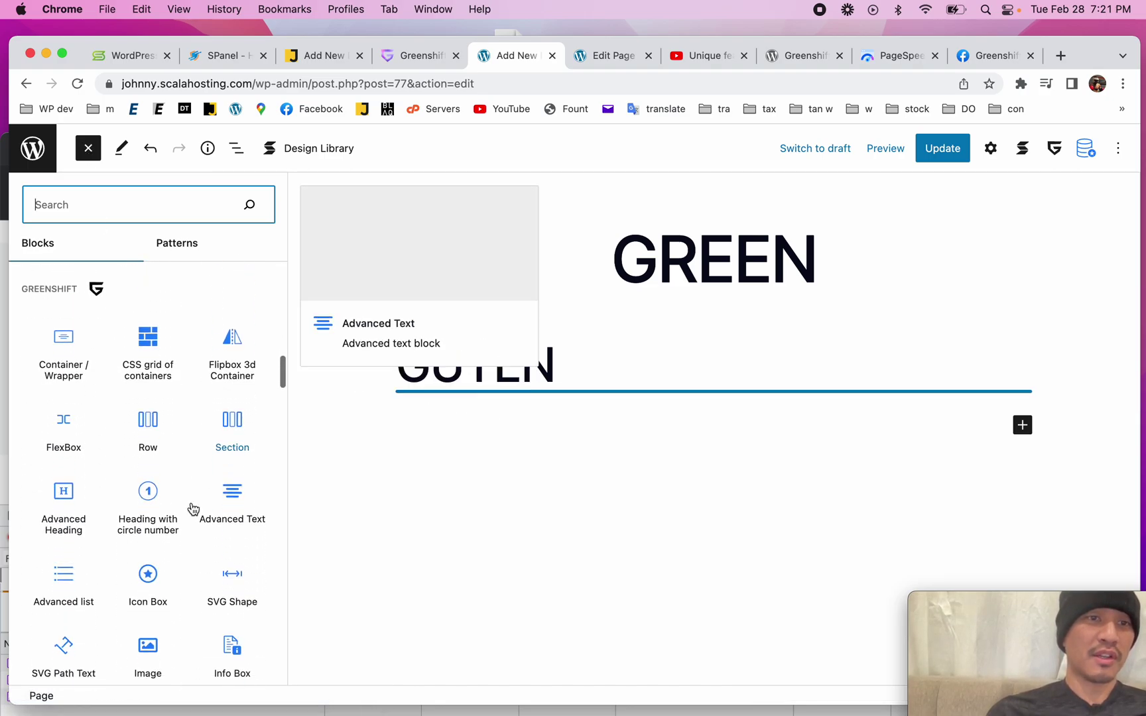
click(66, 498)
click(949, 150)
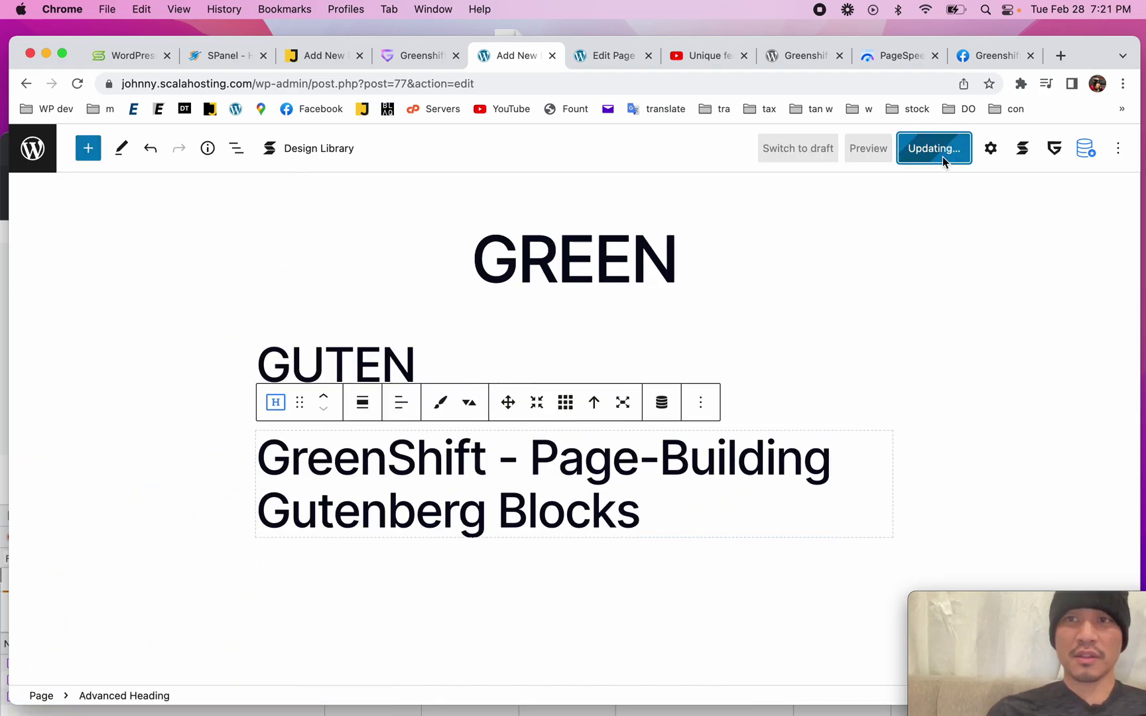
- Open the GreenShift Advanced Heading's settings and try its animated heading option, leaving it enabled
click(990, 149)
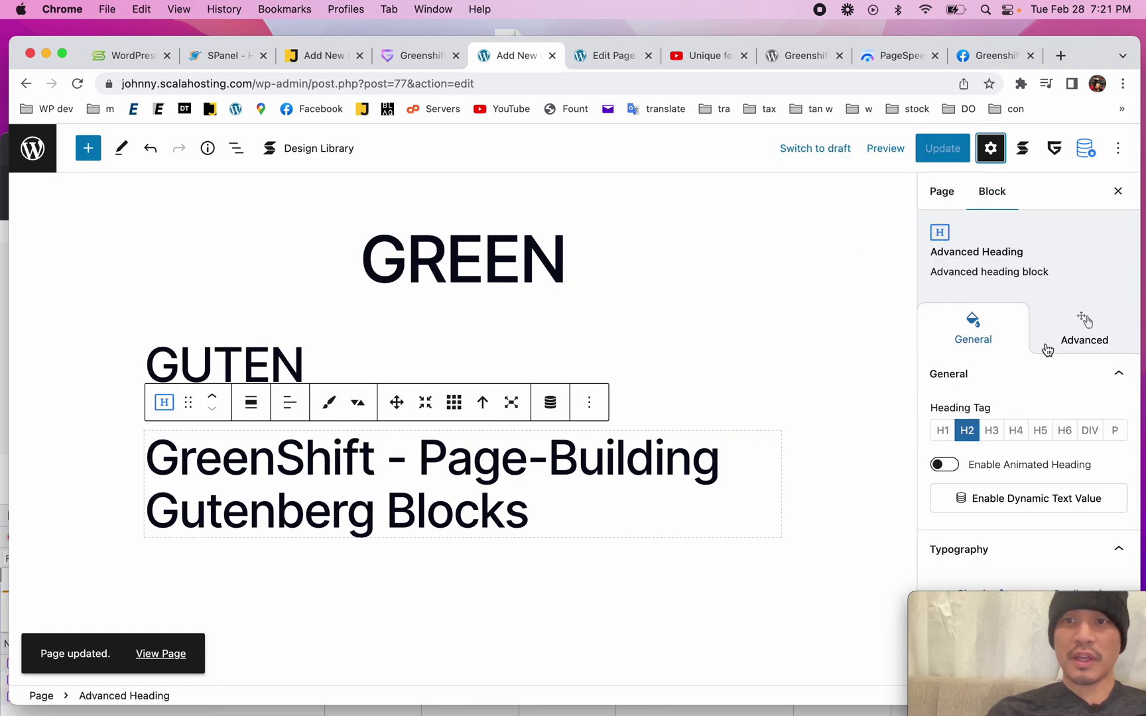
scroll(1047, 349, down, 3)
click(945, 320)
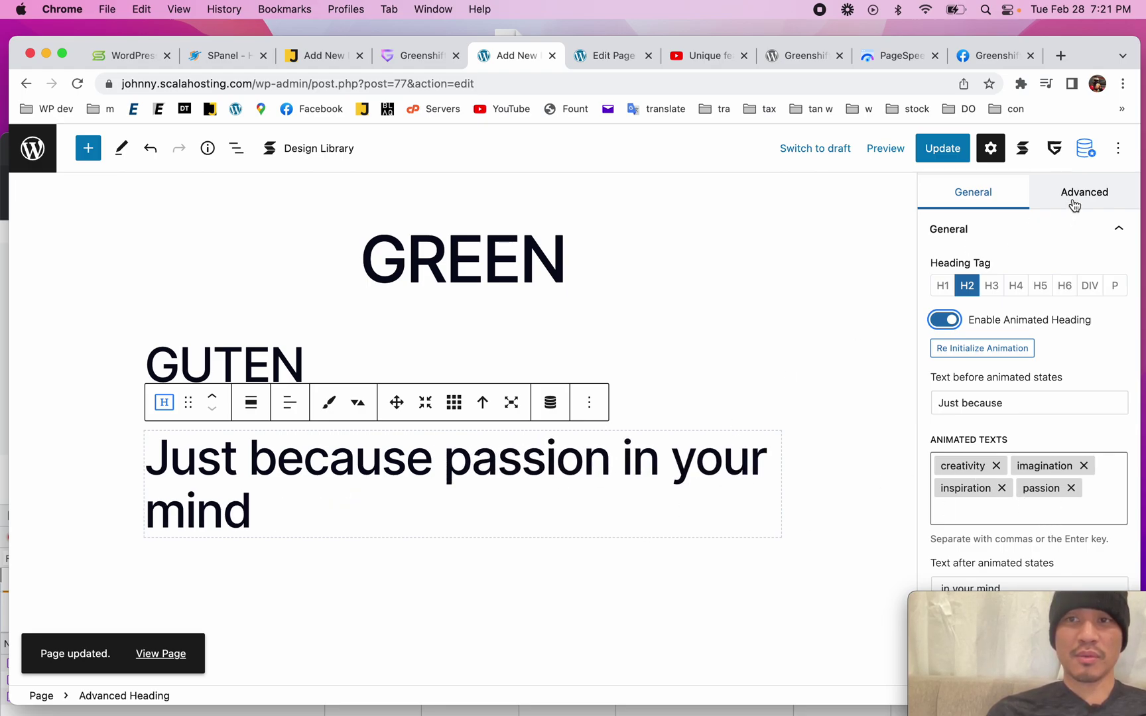
click(944, 320)
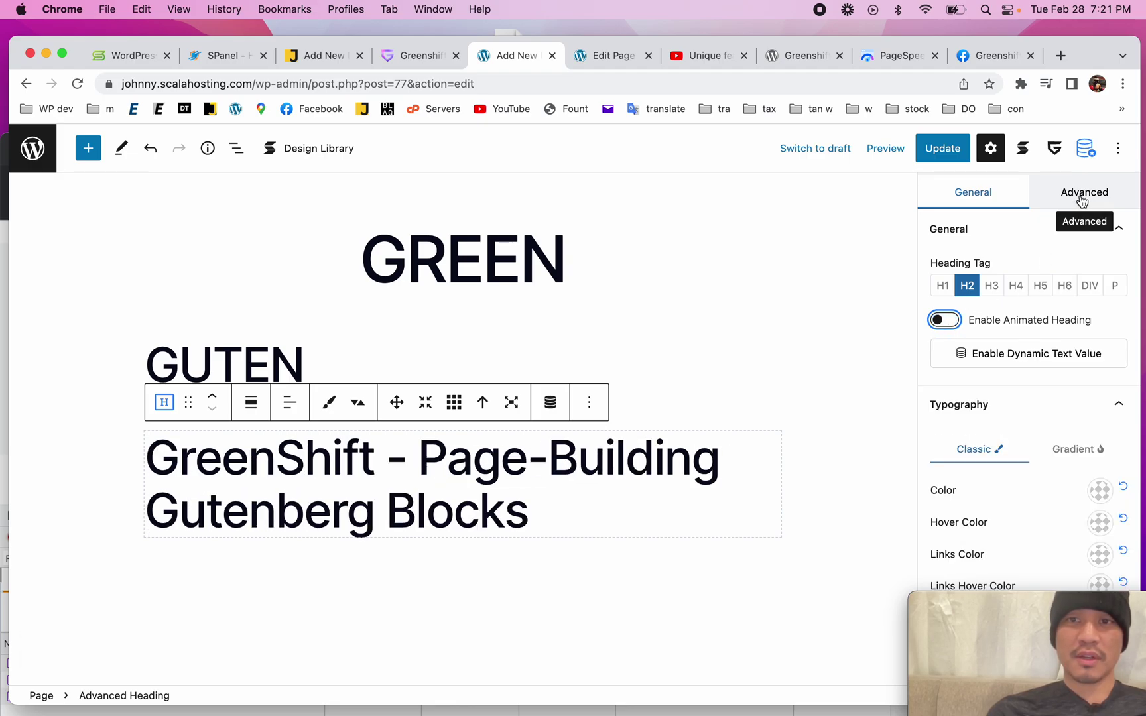
click(944, 320)
click(376, 565)
click(733, 580)
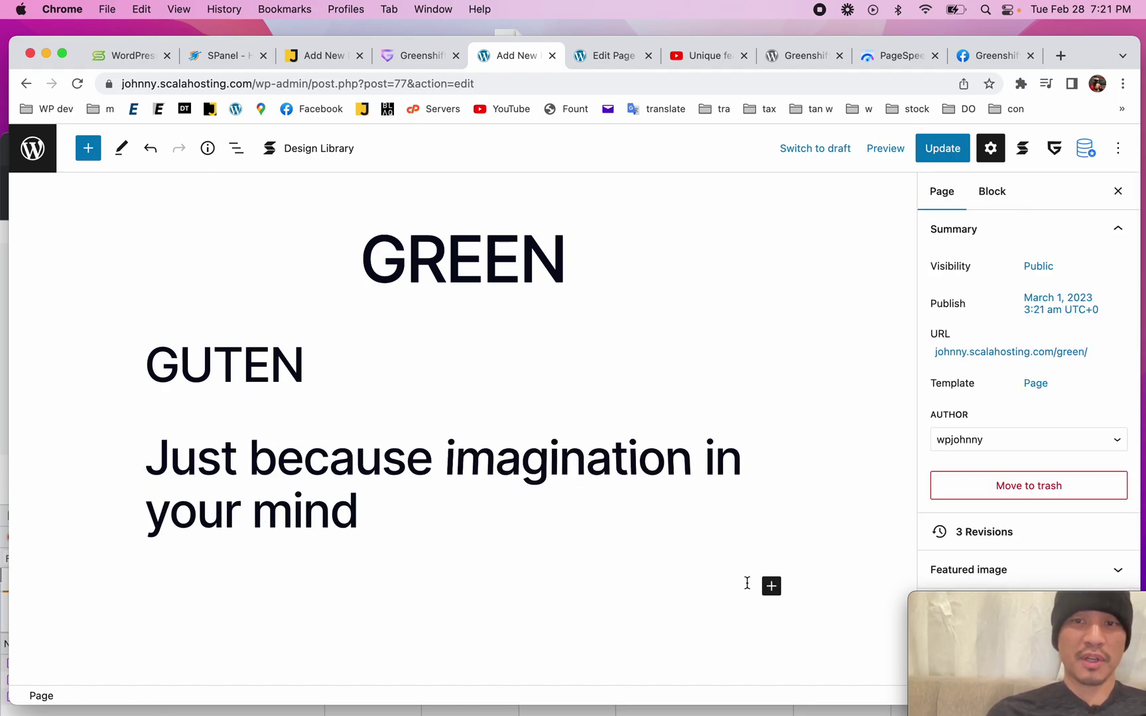
- Add a GreenShift Accordion block below the animated heading, title its item "accordion greenshift" and update the page
click(88, 148)
scroll(189, 500, down, 10)
scroll(189, 501, up, 4)
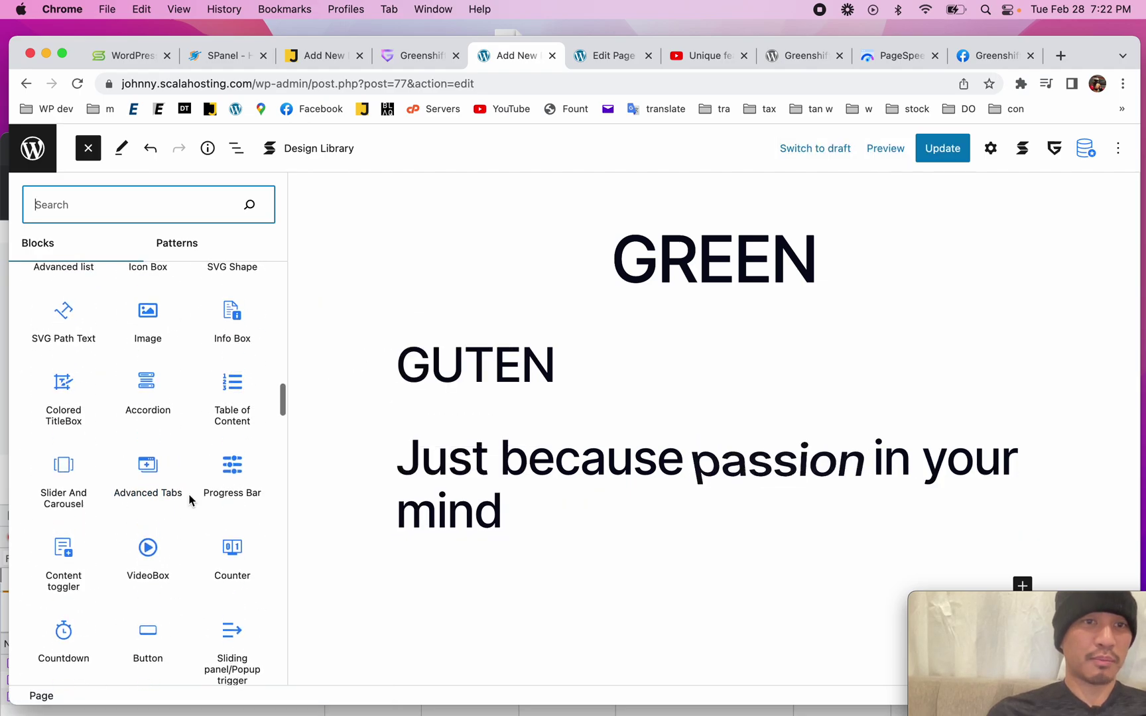
scroll(190, 501, down, 4)
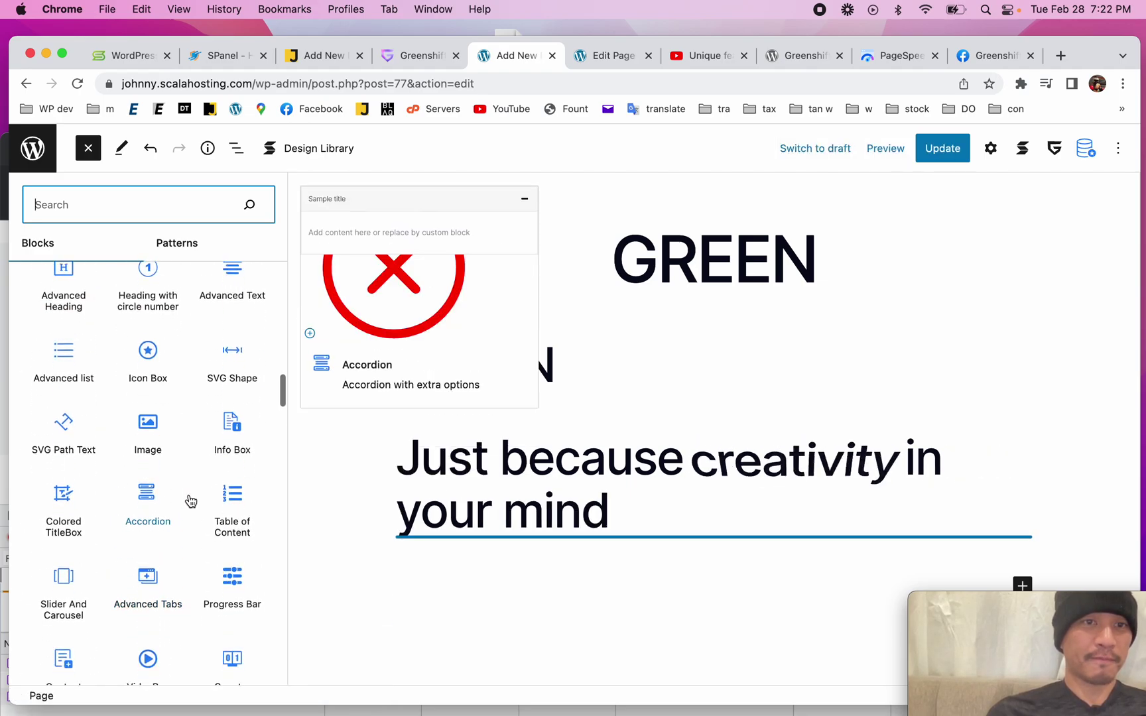
click(152, 404)
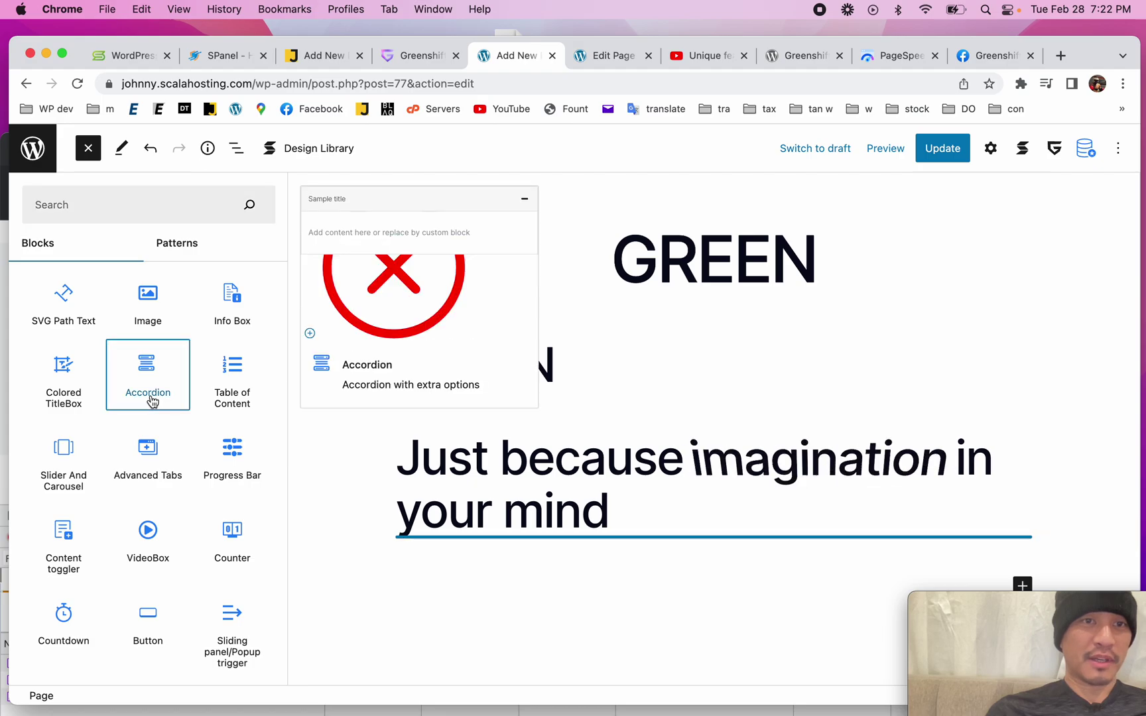
click(453, 325)
click(307, 422)
text(accordi)
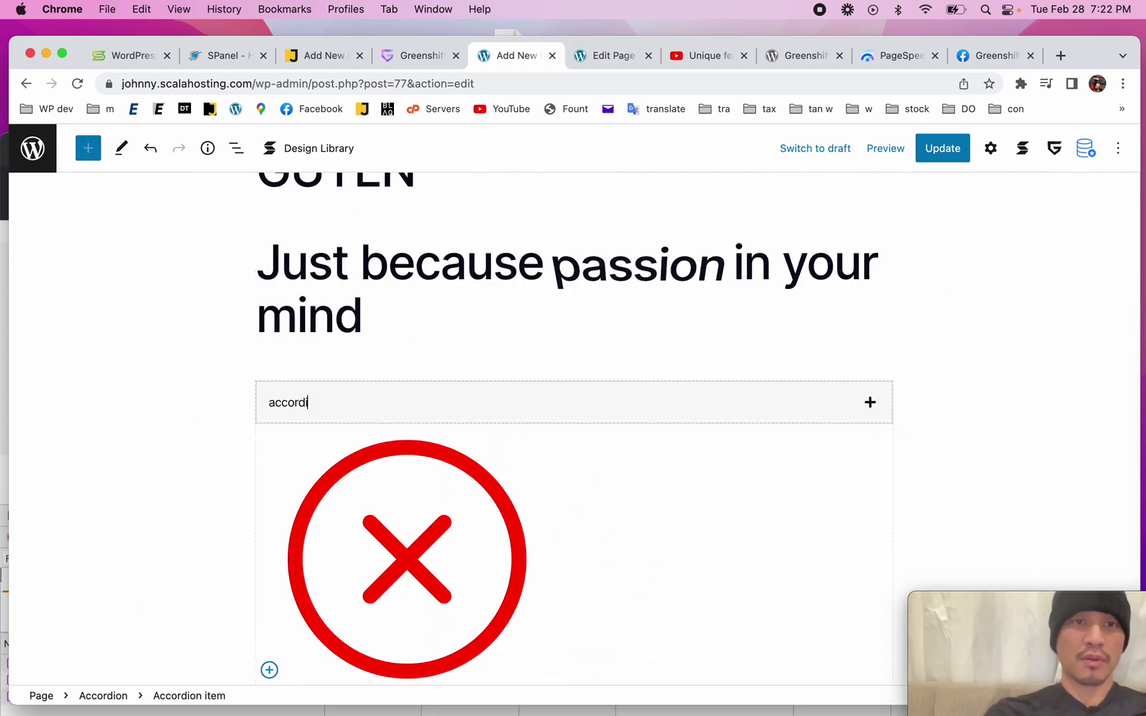
text(on greenshift)
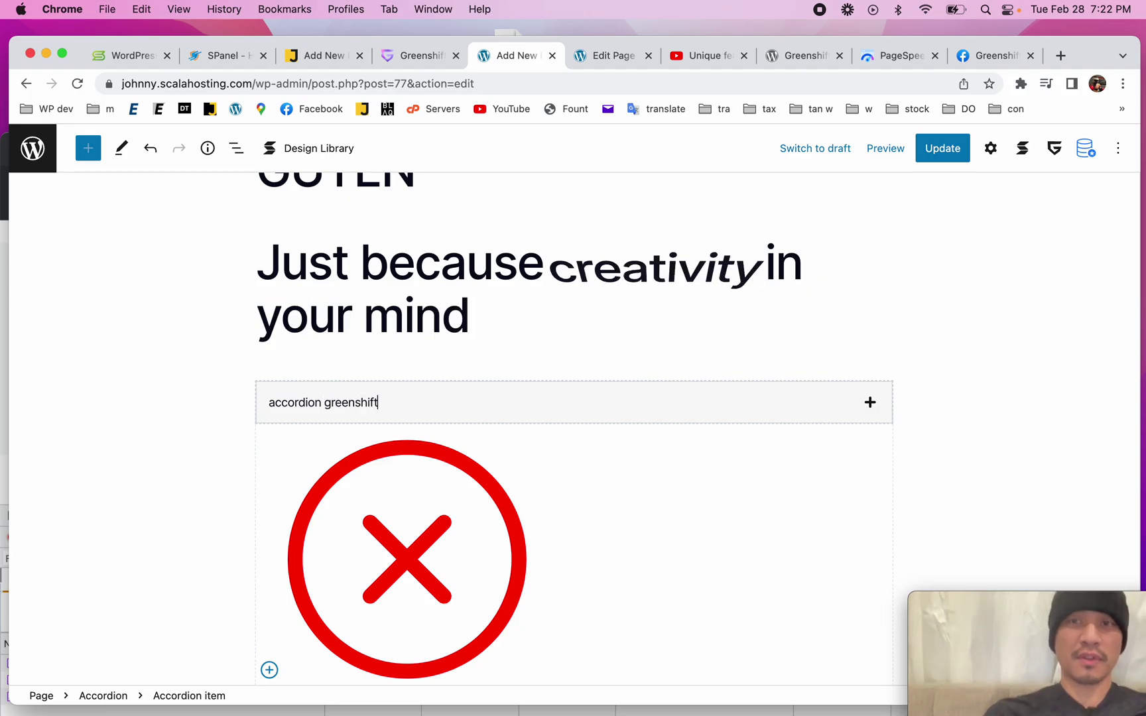
click(938, 159)
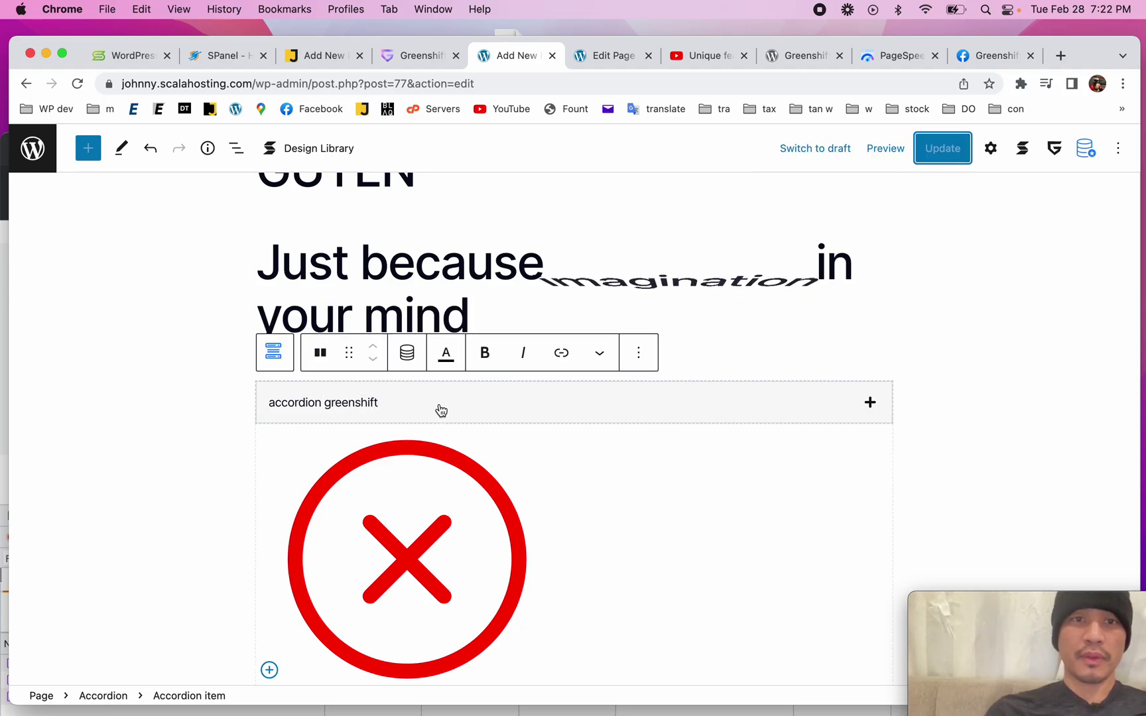
- Examine the general and advanced settings of the accordion item
click(987, 150)
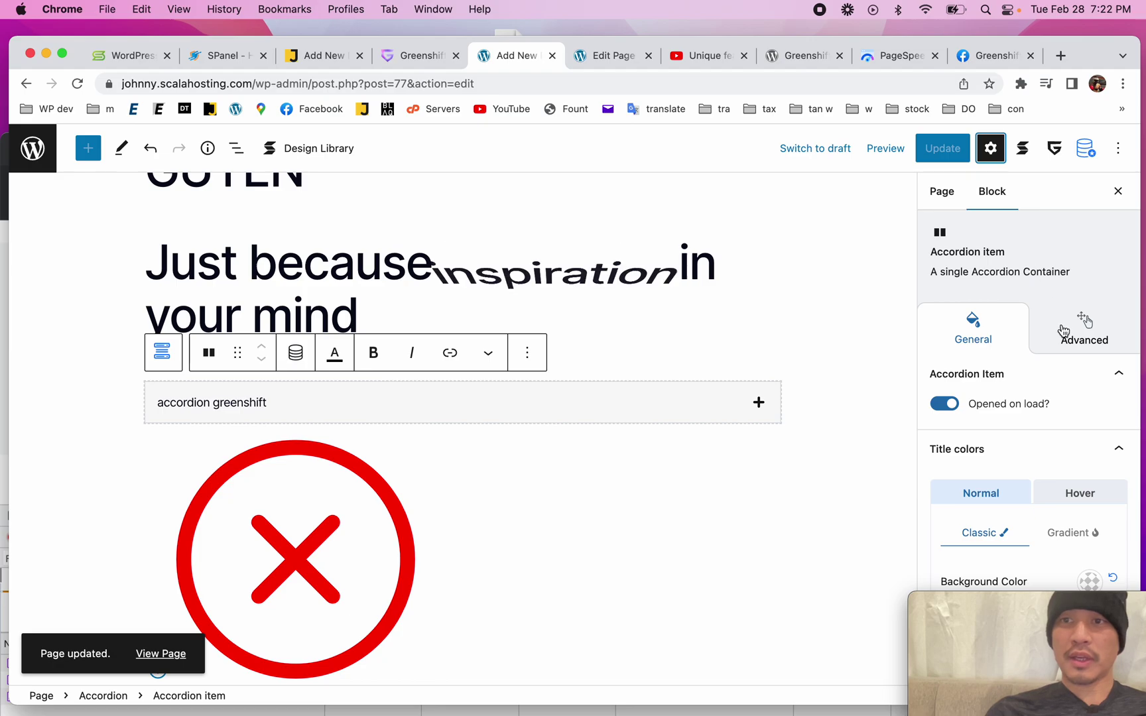
click(1085, 325)
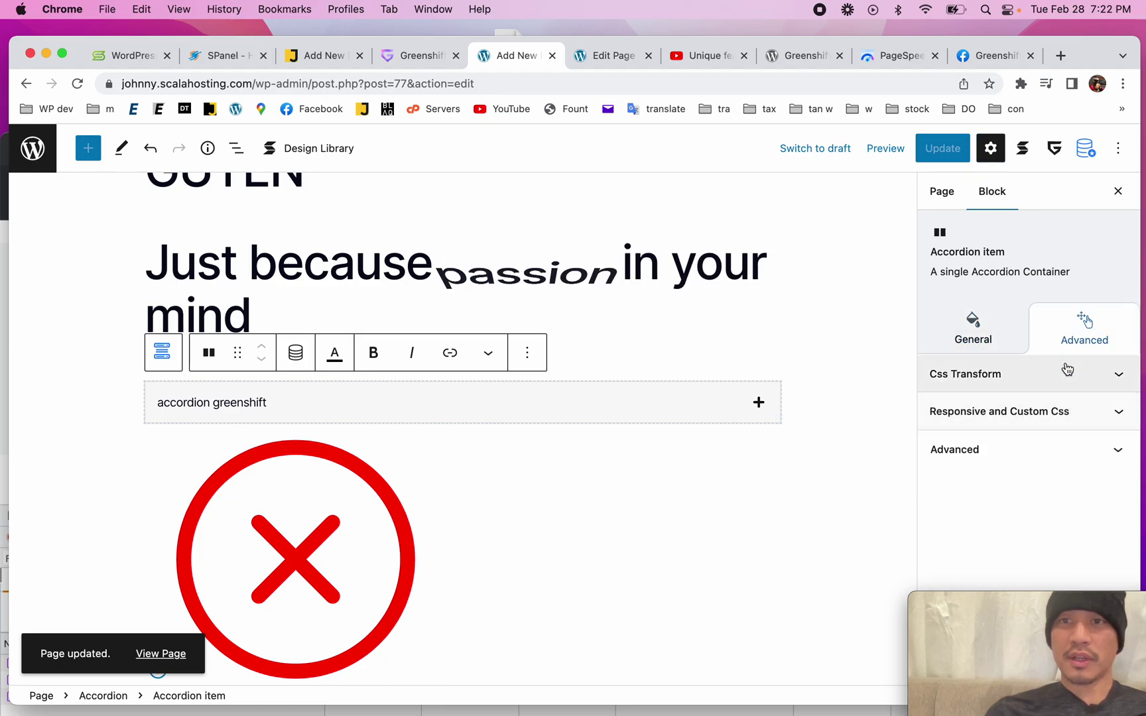
click(973, 335)
scroll(1028, 400, down, 5)
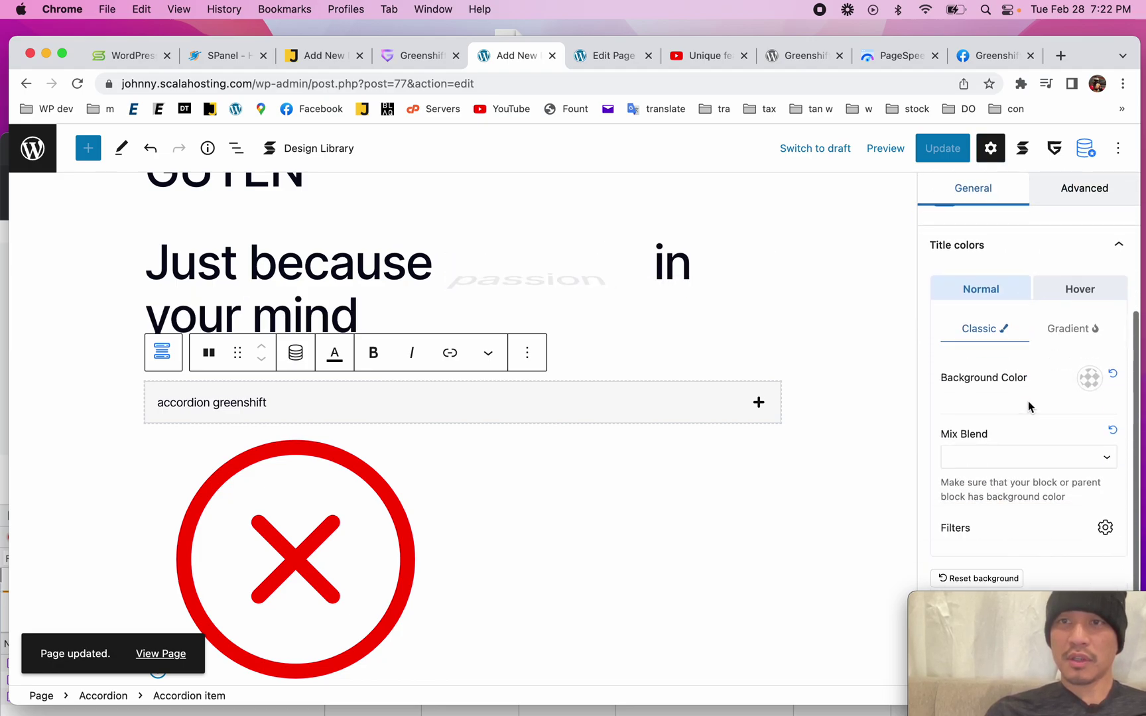
scroll(1043, 463, up, 5)
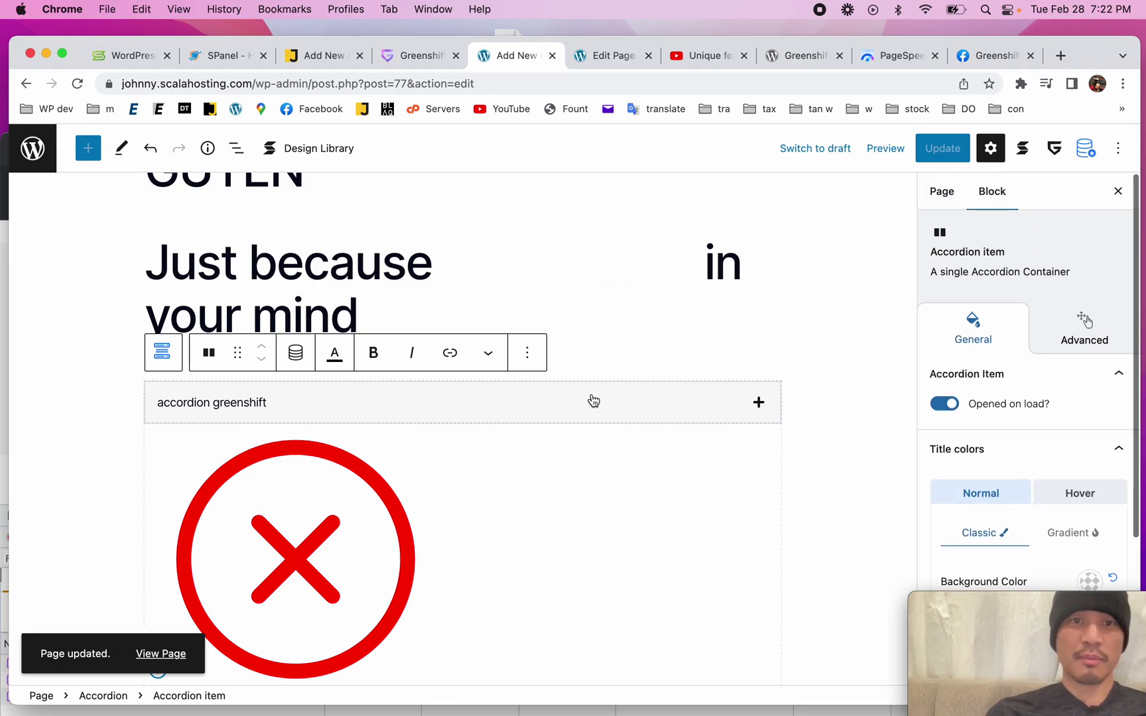
- Remove the "accordion greenshift" item and its parent Accordion block from the page
click(527, 352)
click(577, 631)
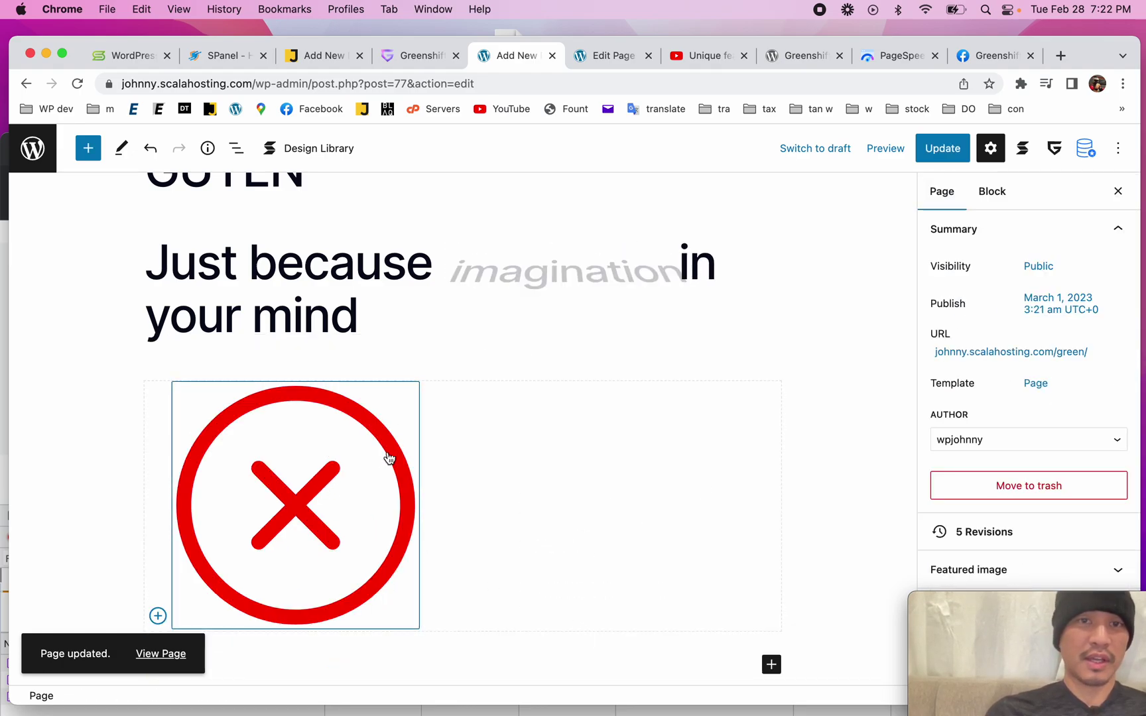
click(415, 366)
click(393, 365)
click(484, 440)
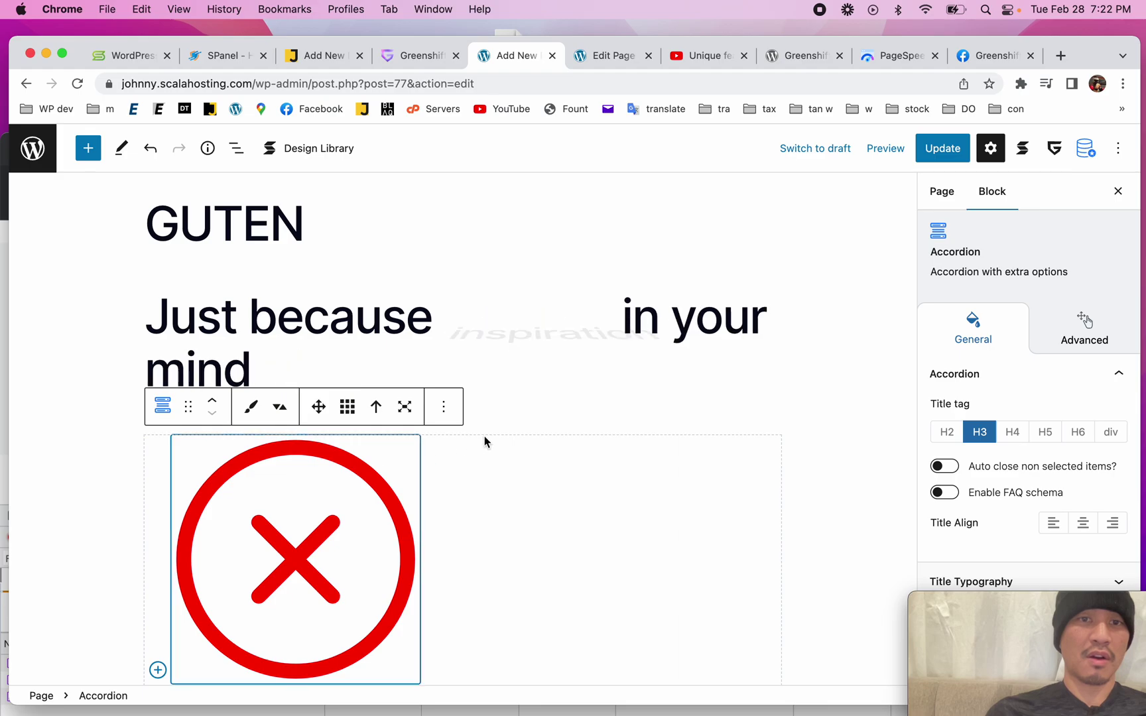
click(162, 406)
click(443, 407)
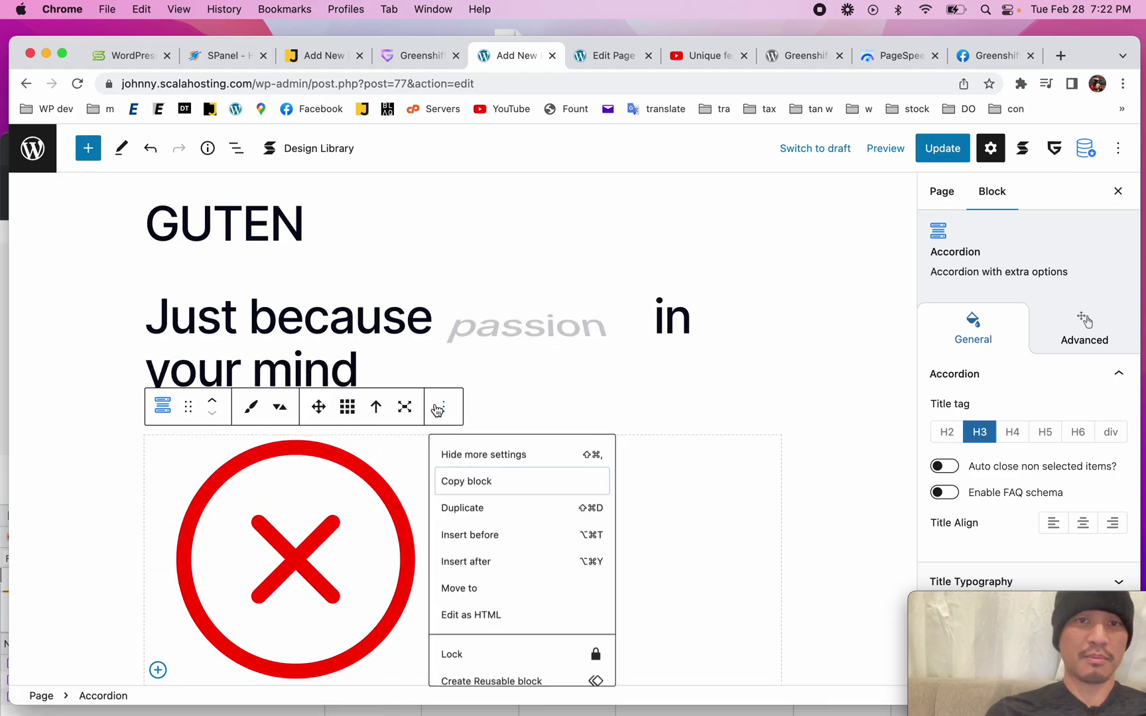
scroll(503, 690, down, 2)
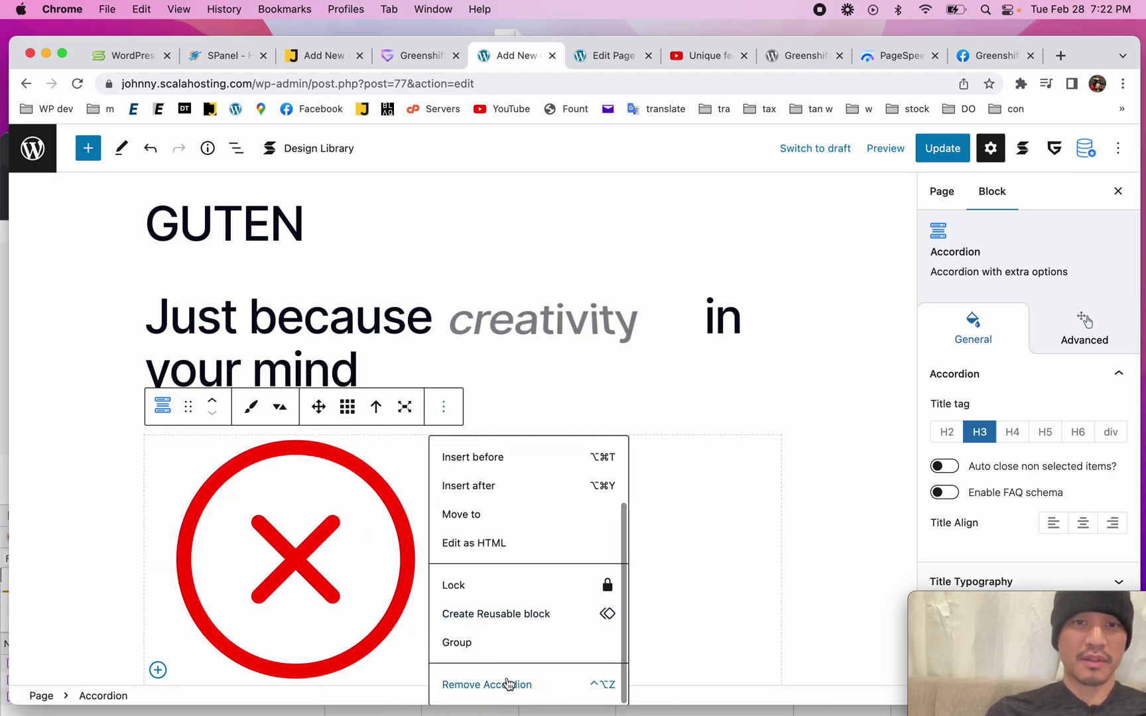
click(511, 686)
click(317, 584)
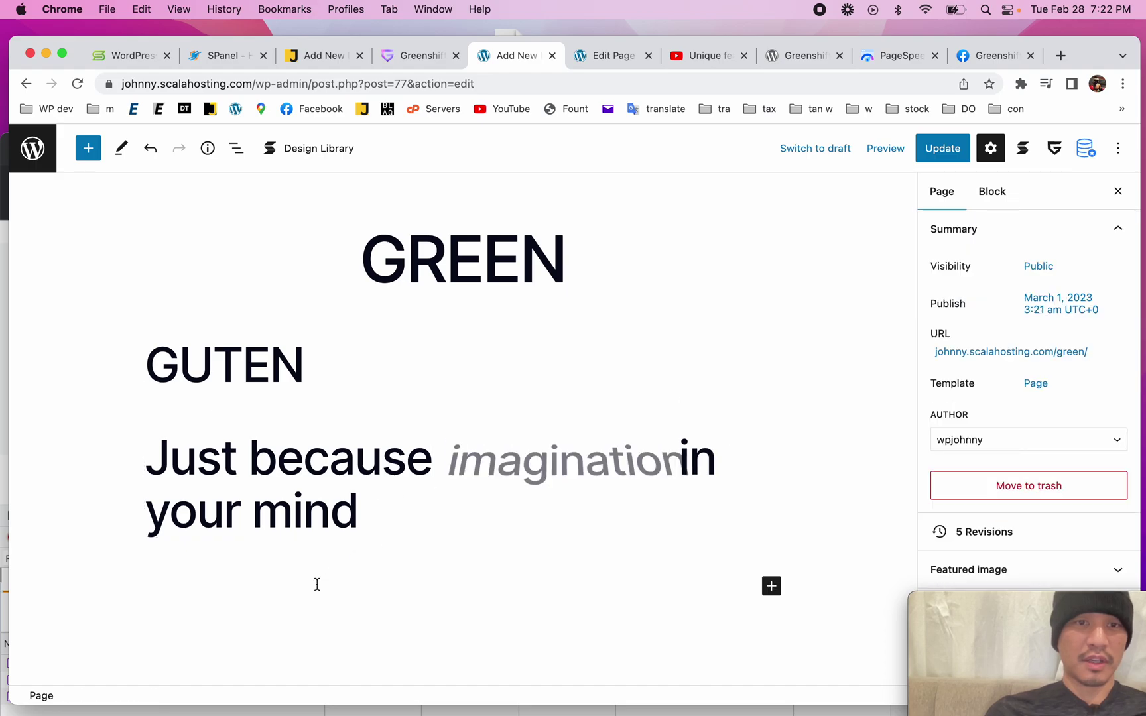
- Turn off the animated heading option of the GreenShift Advanced Heading below GUTEN
click(405, 465)
click(1099, 338)
click(972, 324)
click(942, 465)
- Try the Fade Left animation on the GreenShift Advanced Heading and set its animation type to Zoom in Left
click(1083, 328)
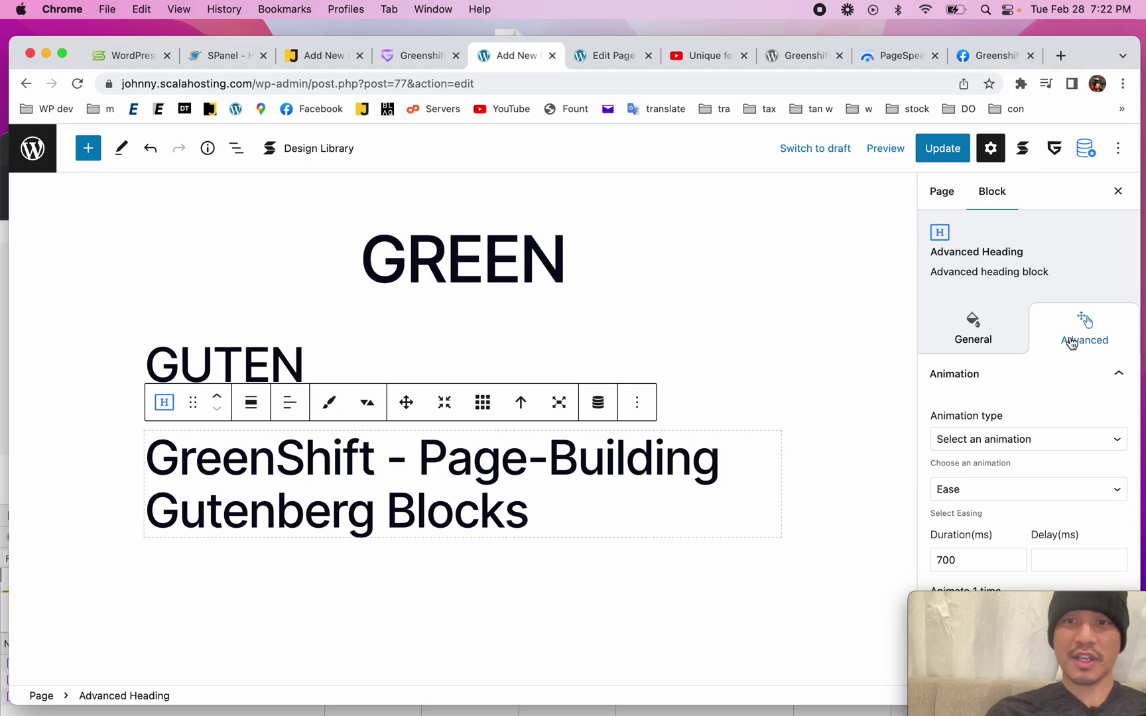
scroll(1008, 465, down, 3)
click(1004, 334)
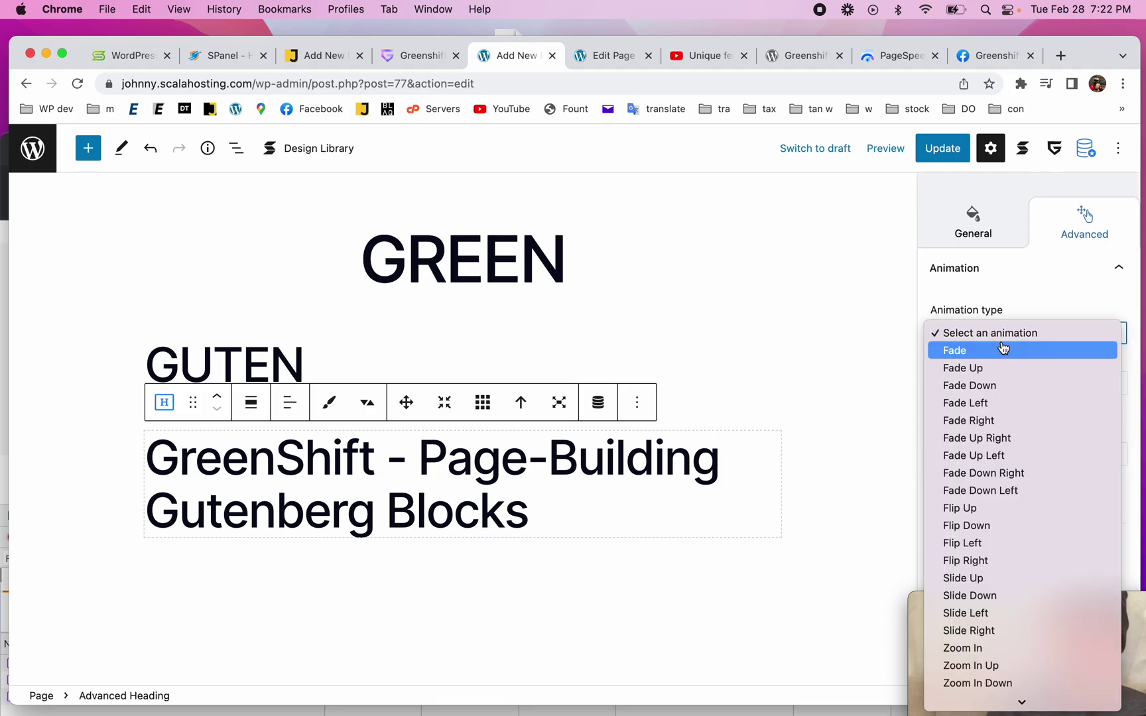
click(1018, 402)
click(1030, 333)
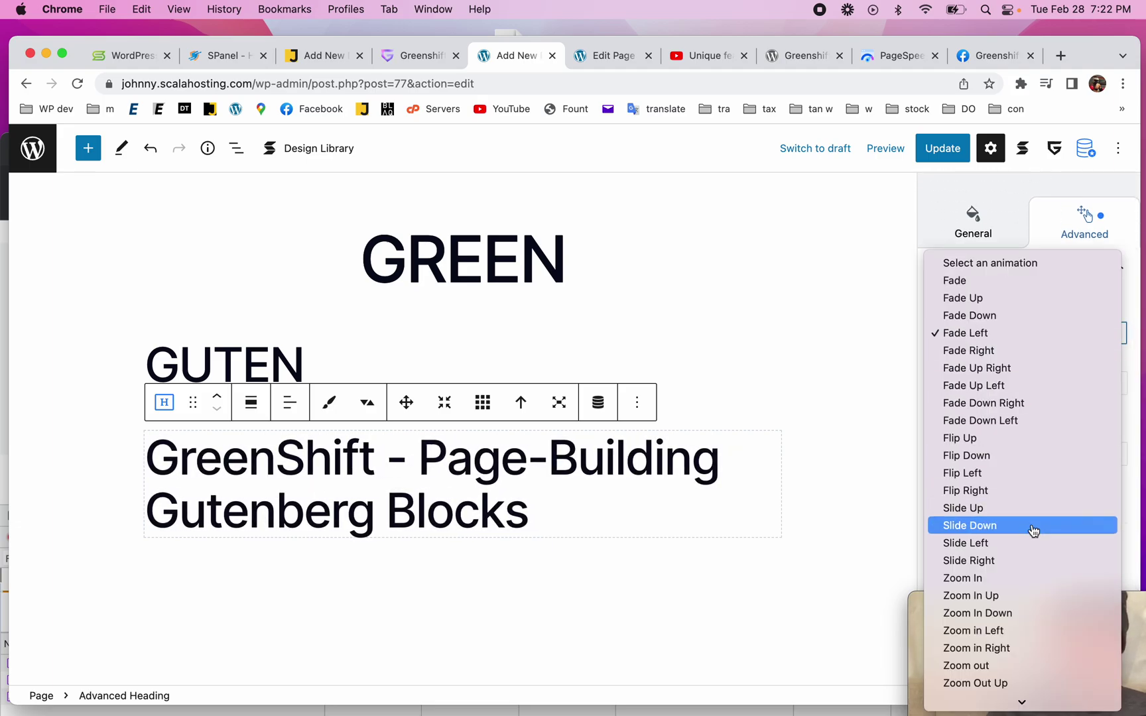
click(1006, 577)
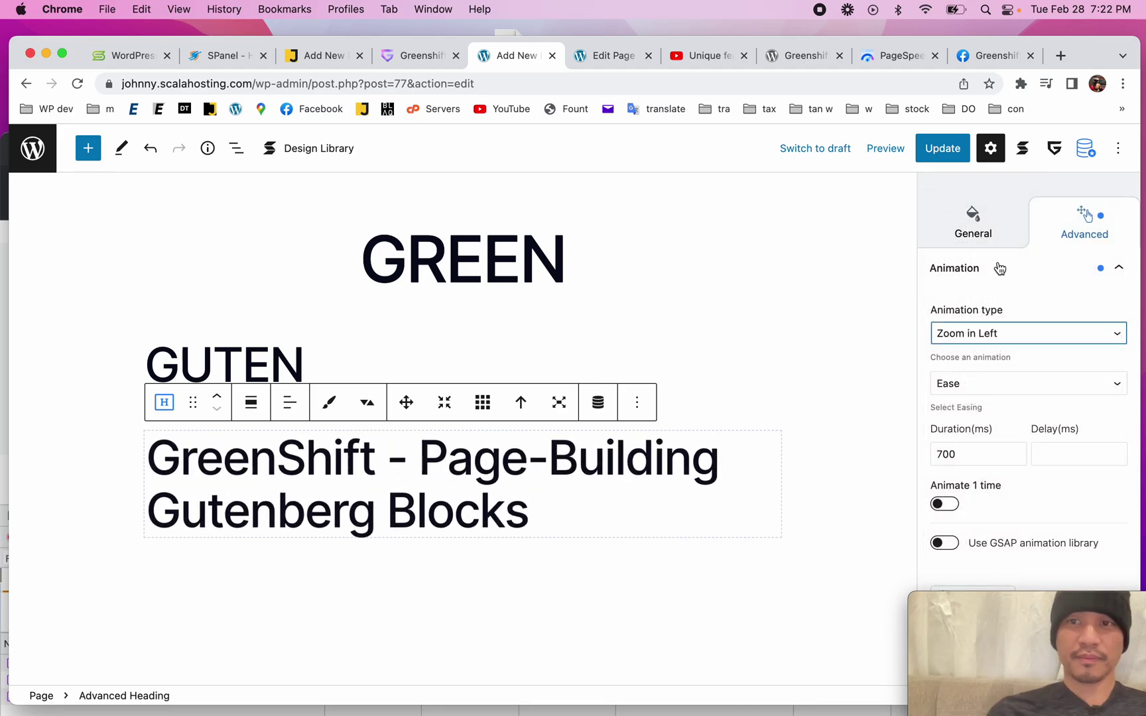
- Update the page, view both headings' animations on the published page and return to the editor
click(947, 154)
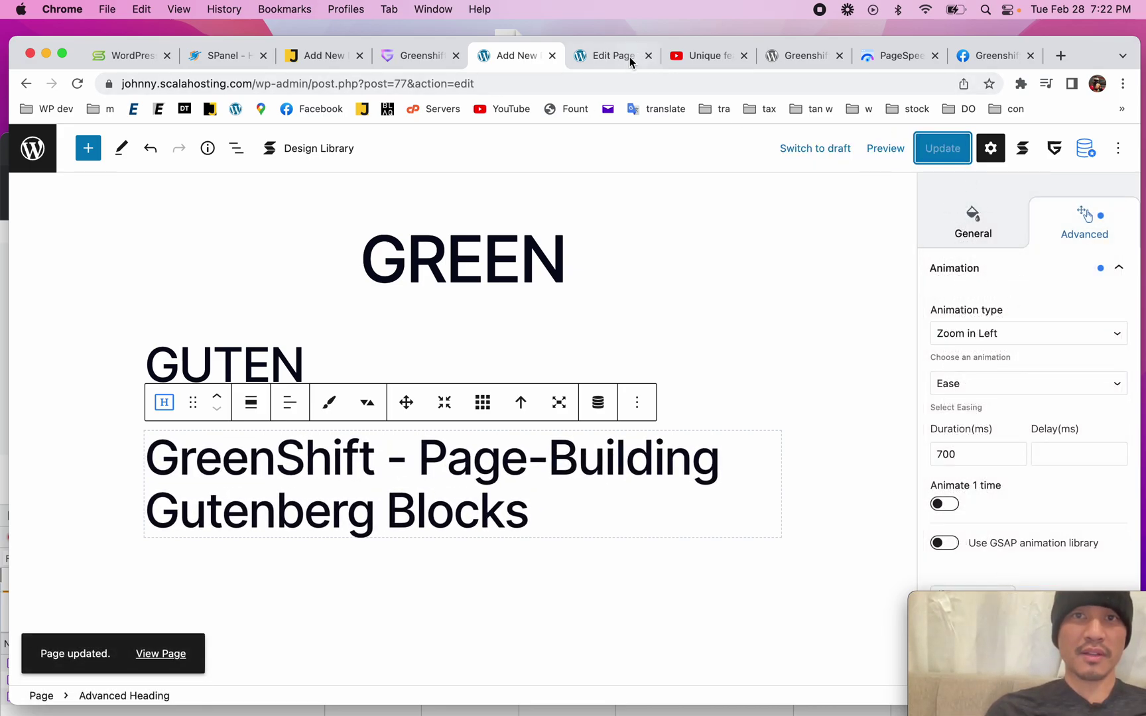
click(176, 655)
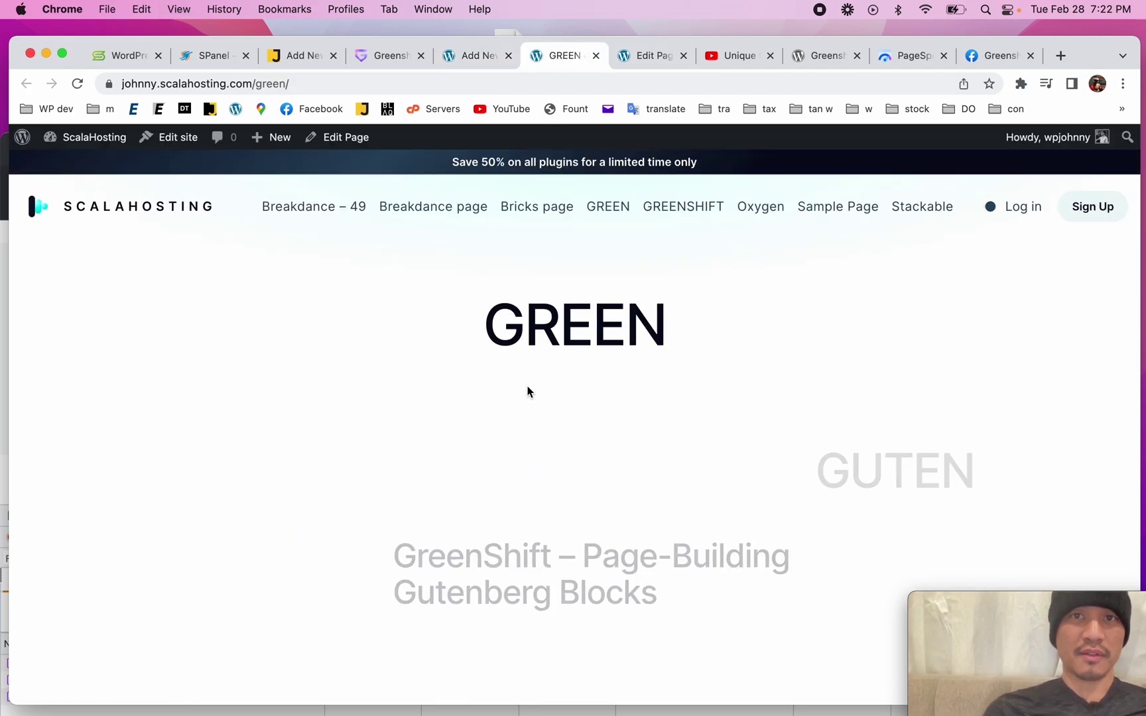
click(596, 57)
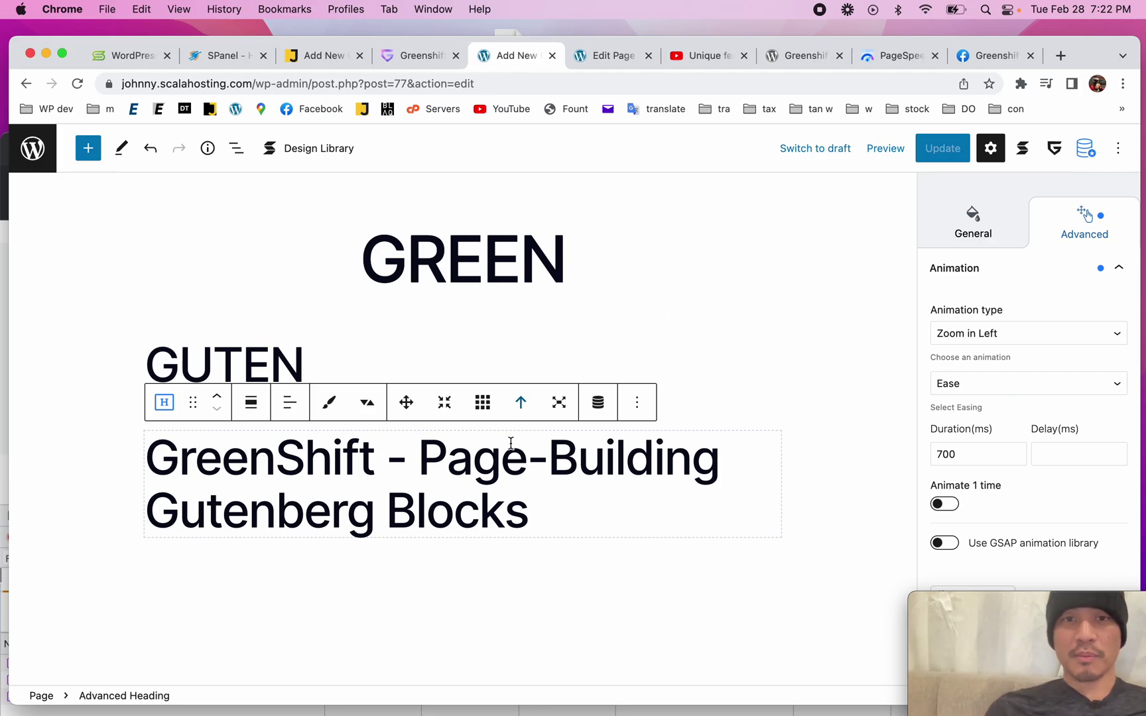
- Compare the block settings of the core GUTEN heading with those of the GreenShift Advanced Heading
click(491, 362)
scroll(1043, 418, down, 7)
scroll(1038, 377, up, 5)
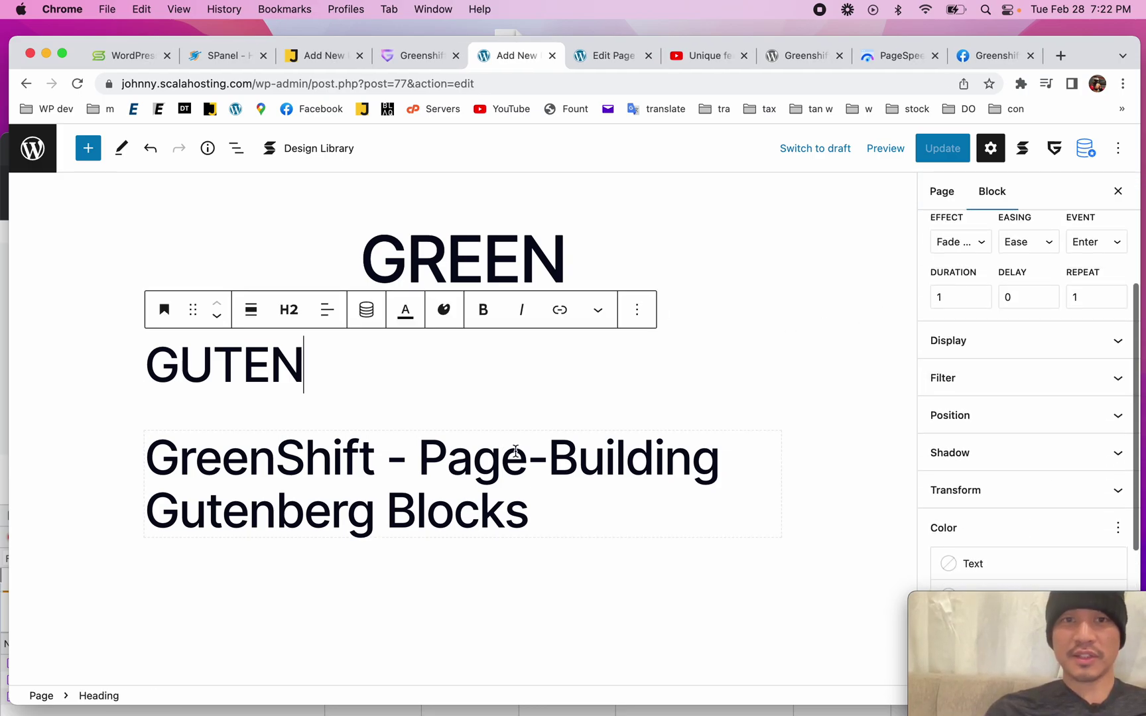
click(501, 458)
scroll(1014, 317, down, 3)
scroll(1013, 317, down, 6)
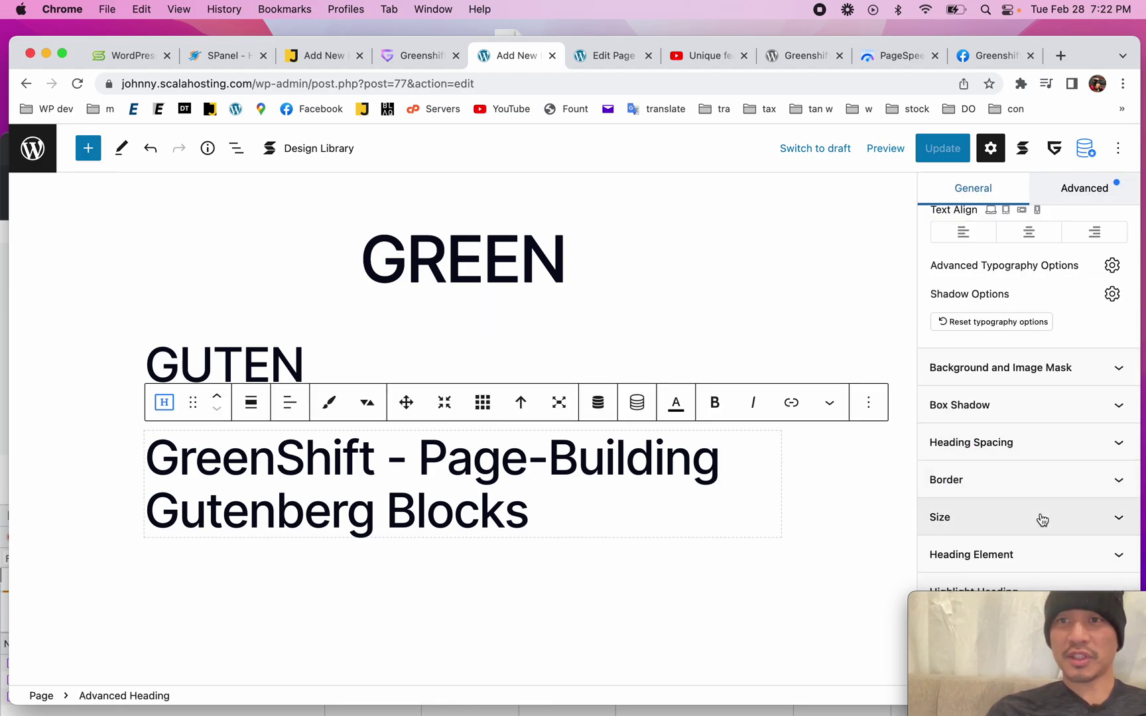
scroll(1045, 364, up, 5)
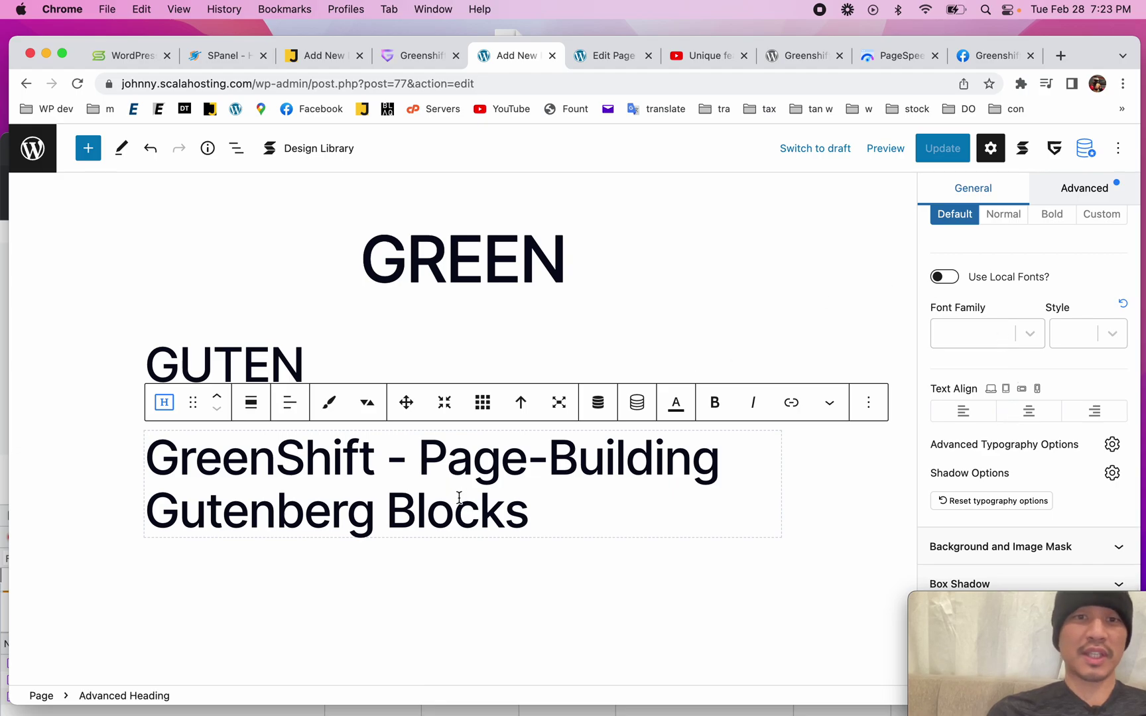
click(489, 574)
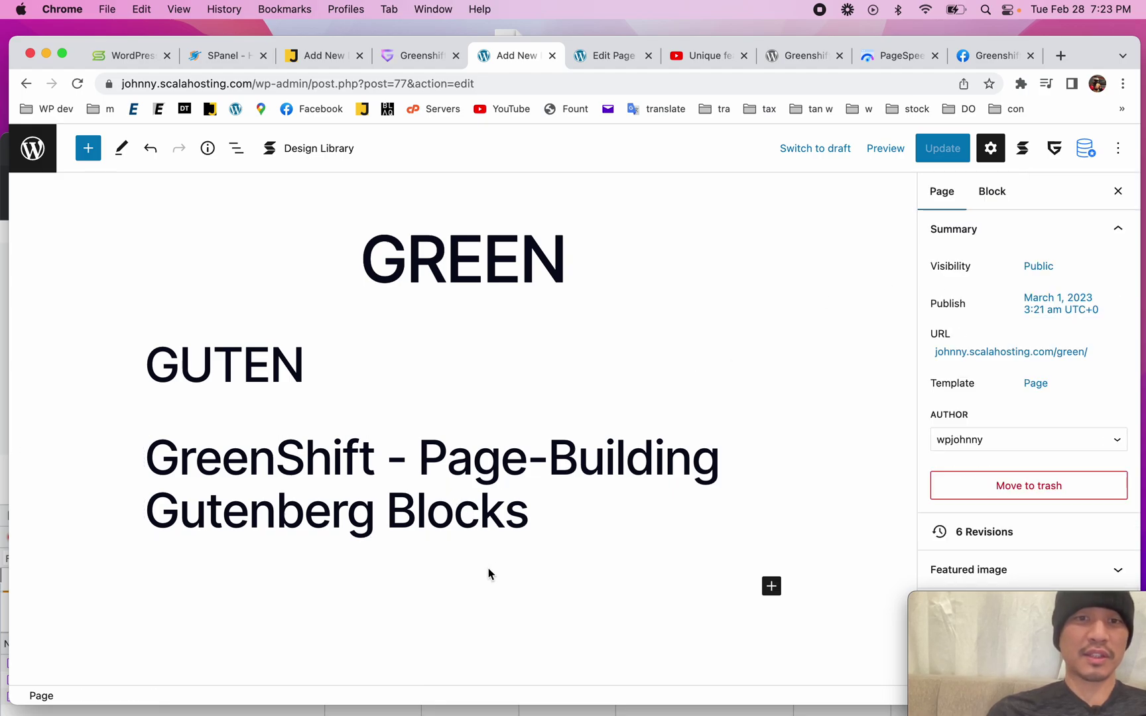
- Import a layout from the GreenShift template library below the headings and attempt recovery of its invalid block
click(1094, 153)
click(1016, 253)
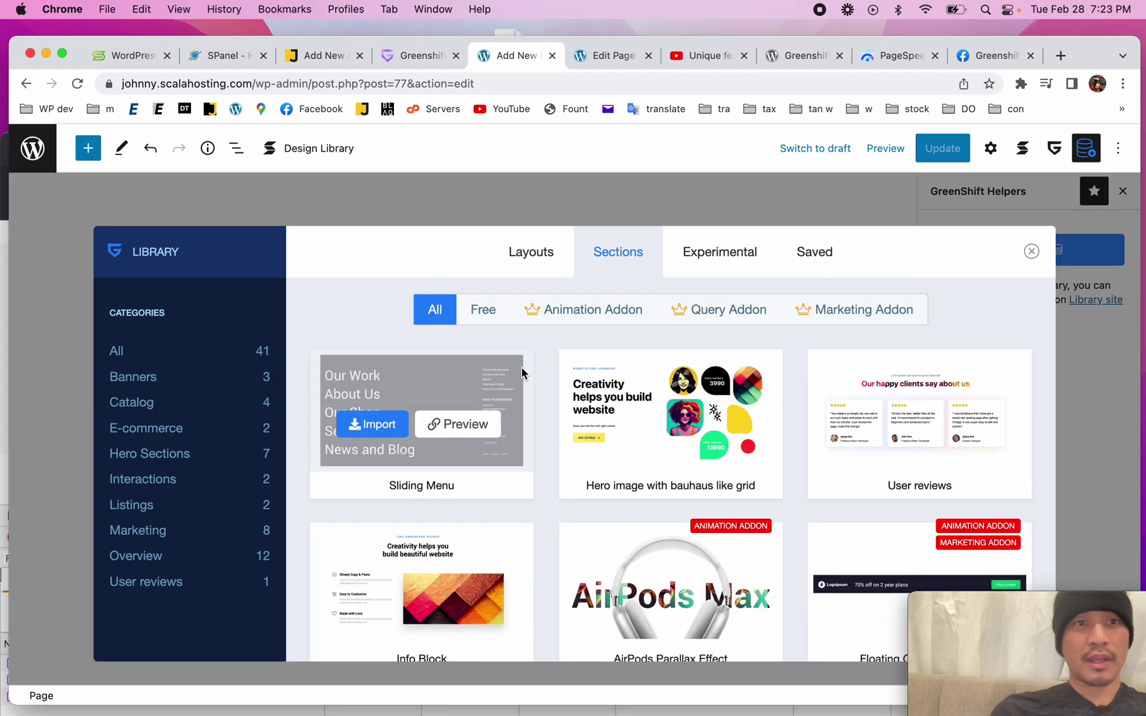
click(539, 277)
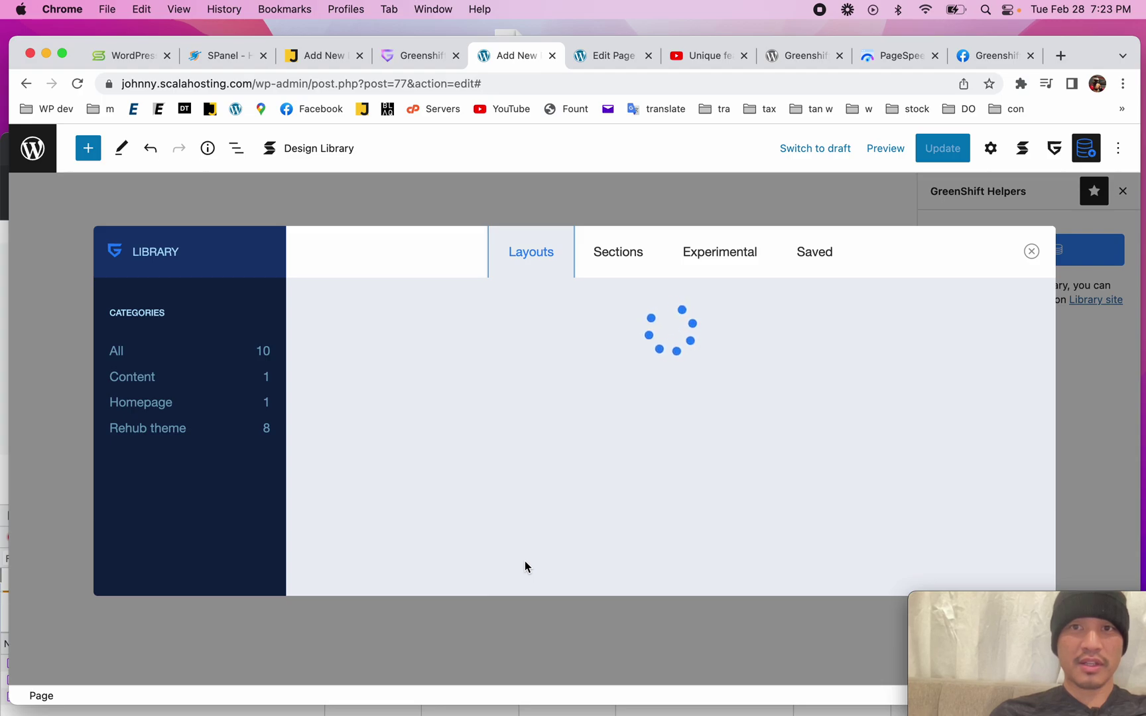
scroll(424, 491, down, 3)
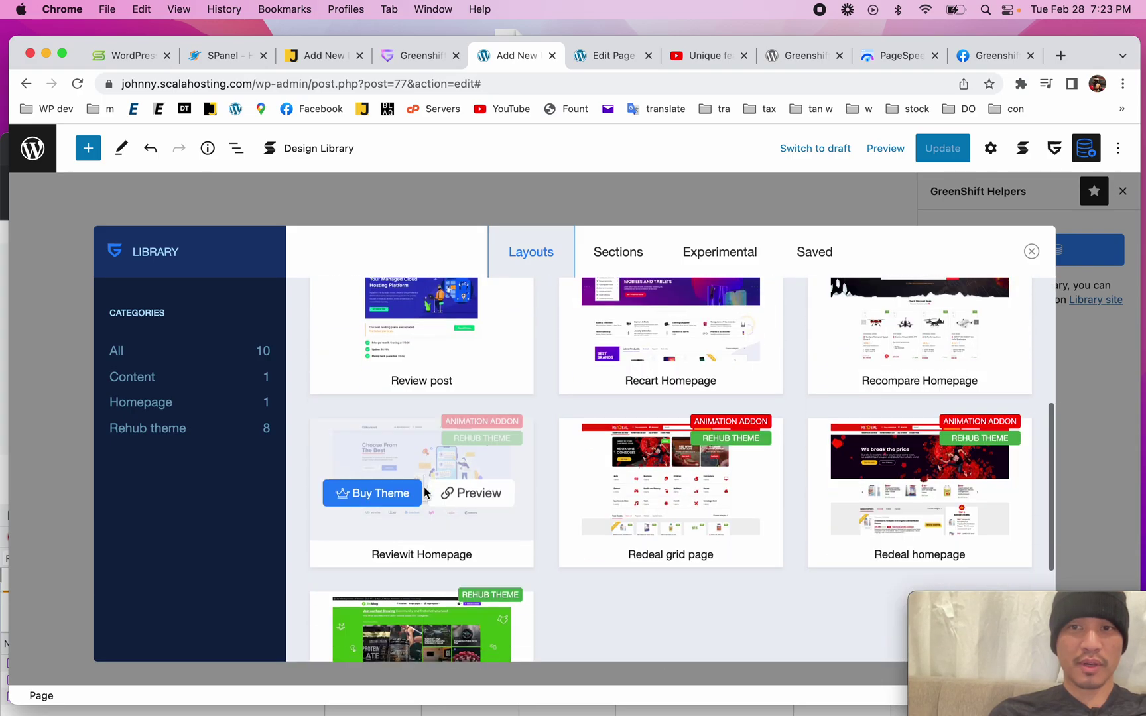
scroll(424, 490, up, 2)
scroll(416, 386, up, 2)
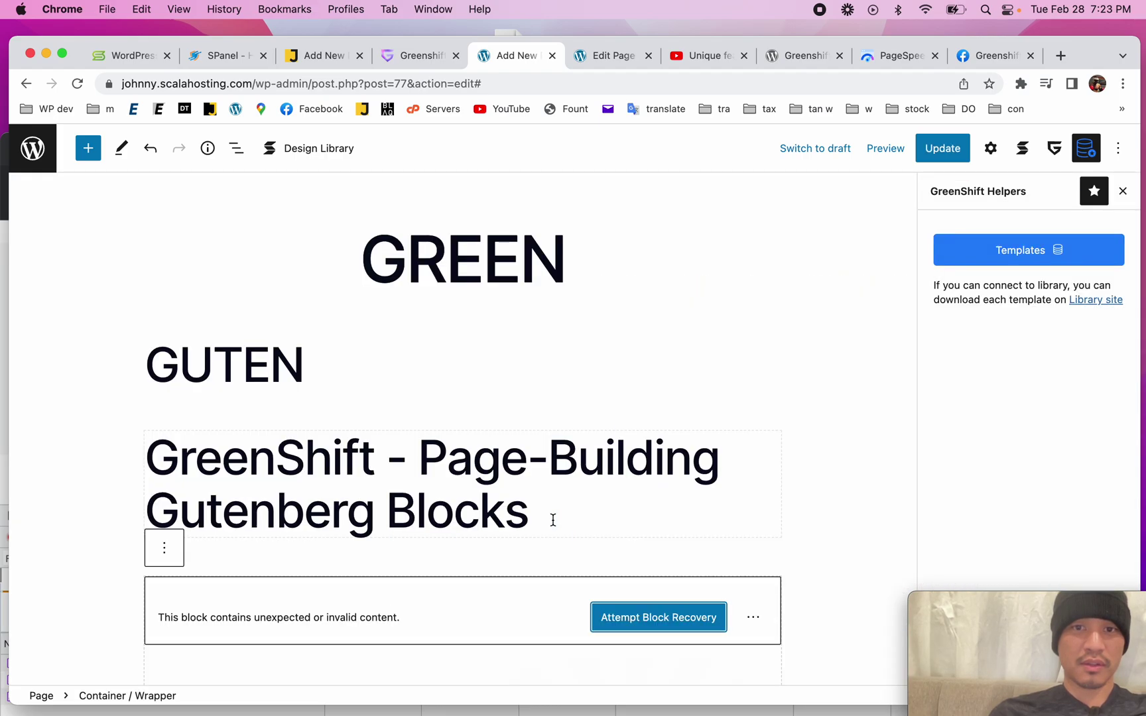
click(673, 615)
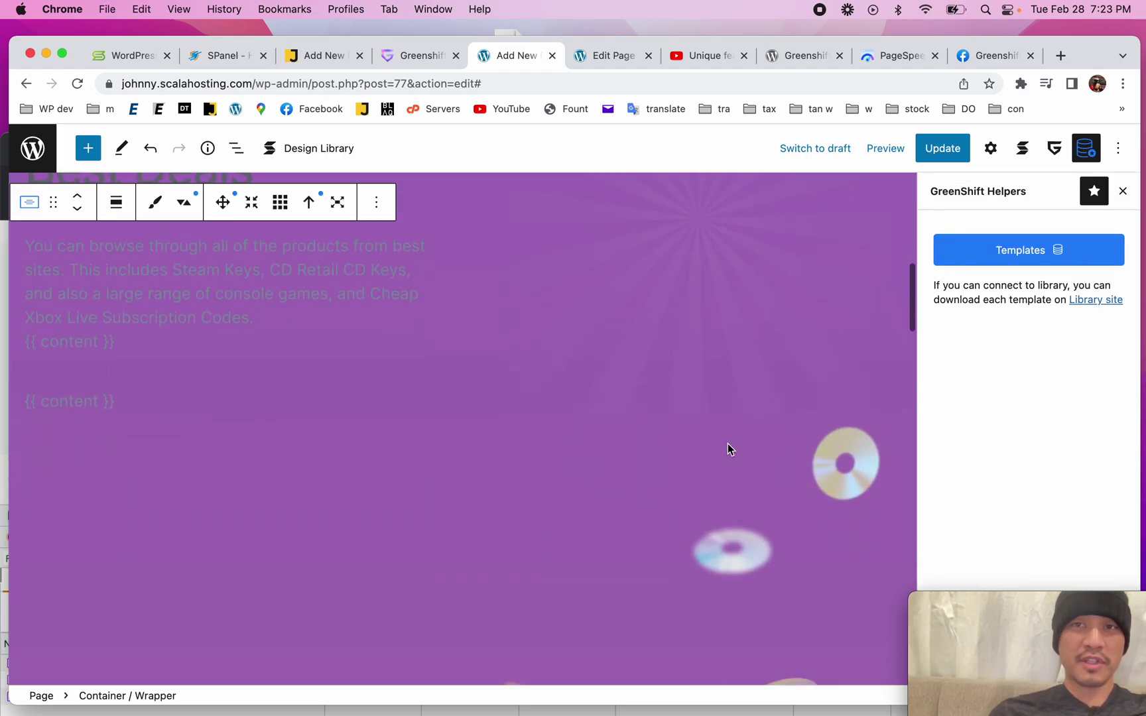
- Recover the invalid container, disc image and video blocks in the imported Best Deals layout and update the page
scroll(728, 443, down, 5)
scroll(728, 443, up, 7)
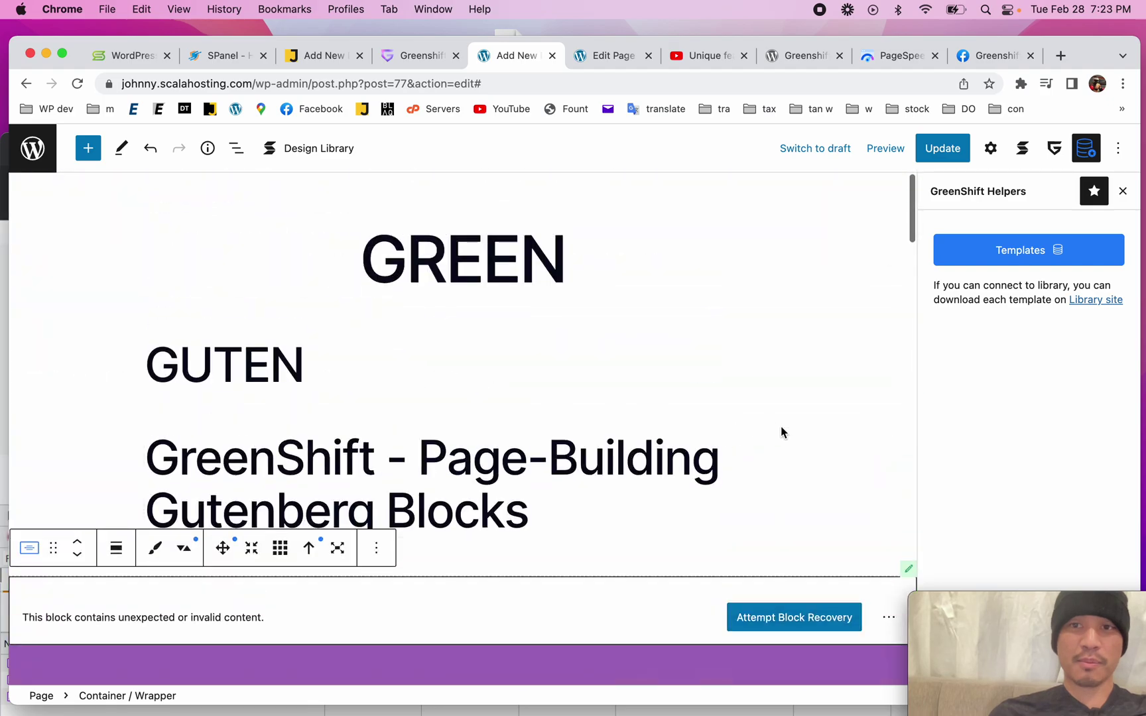
click(771, 612)
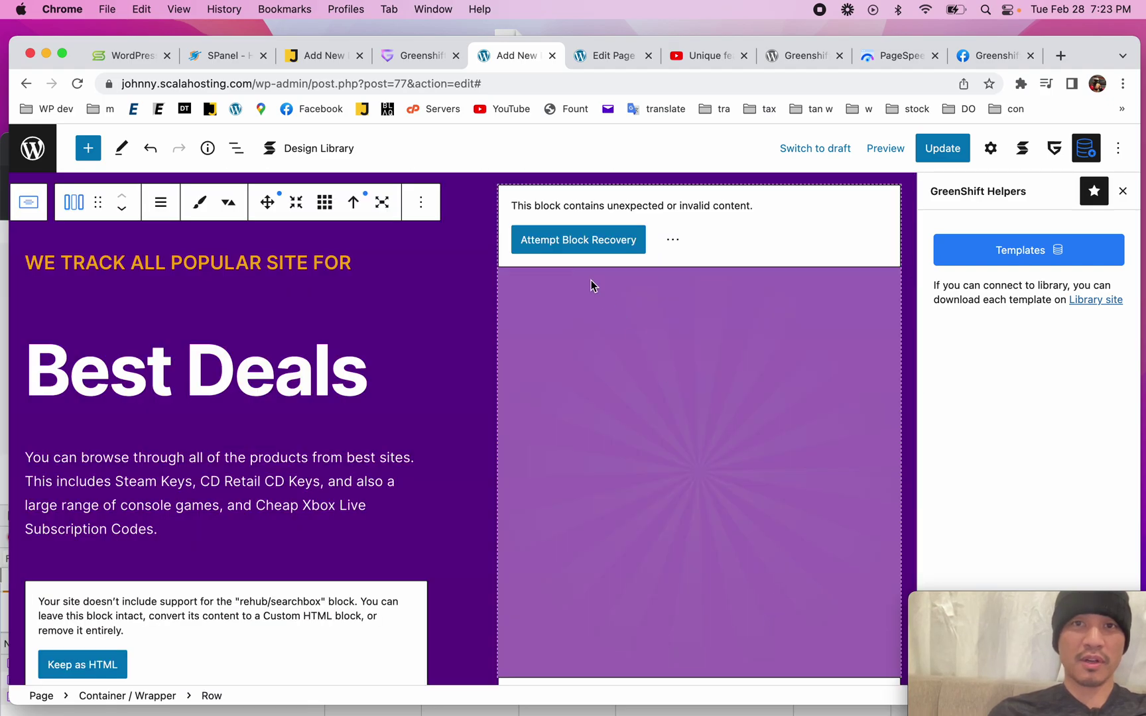
click(589, 247)
click(629, 644)
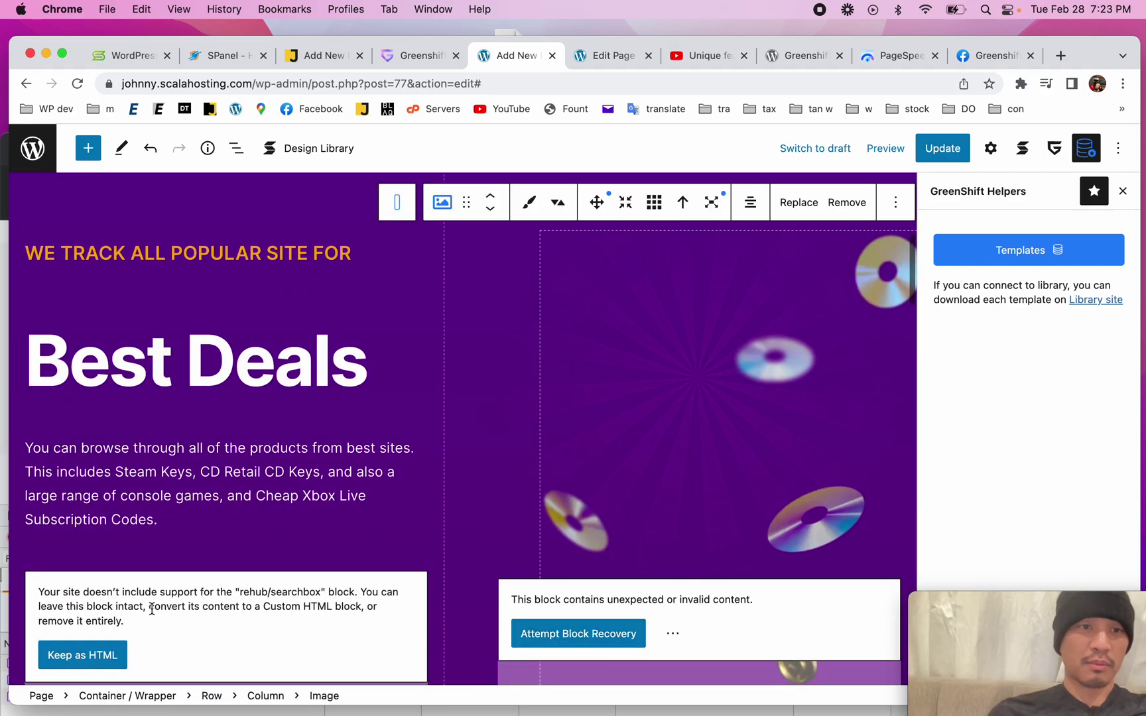
click(578, 634)
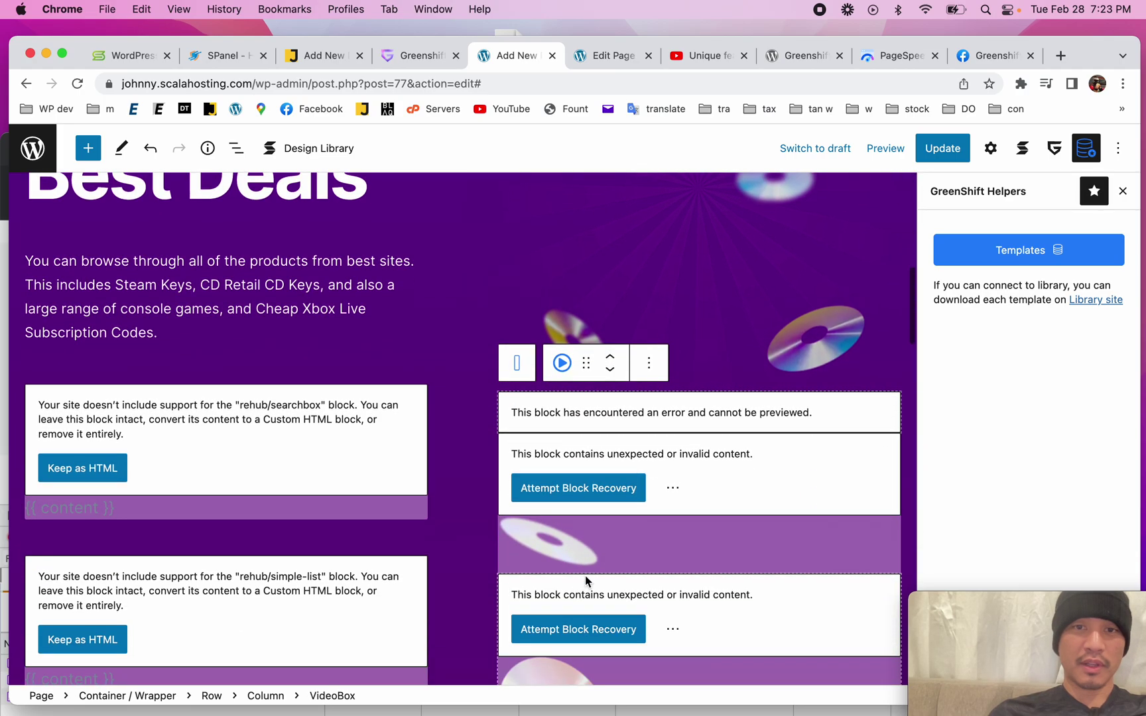
click(590, 502)
click(939, 147)
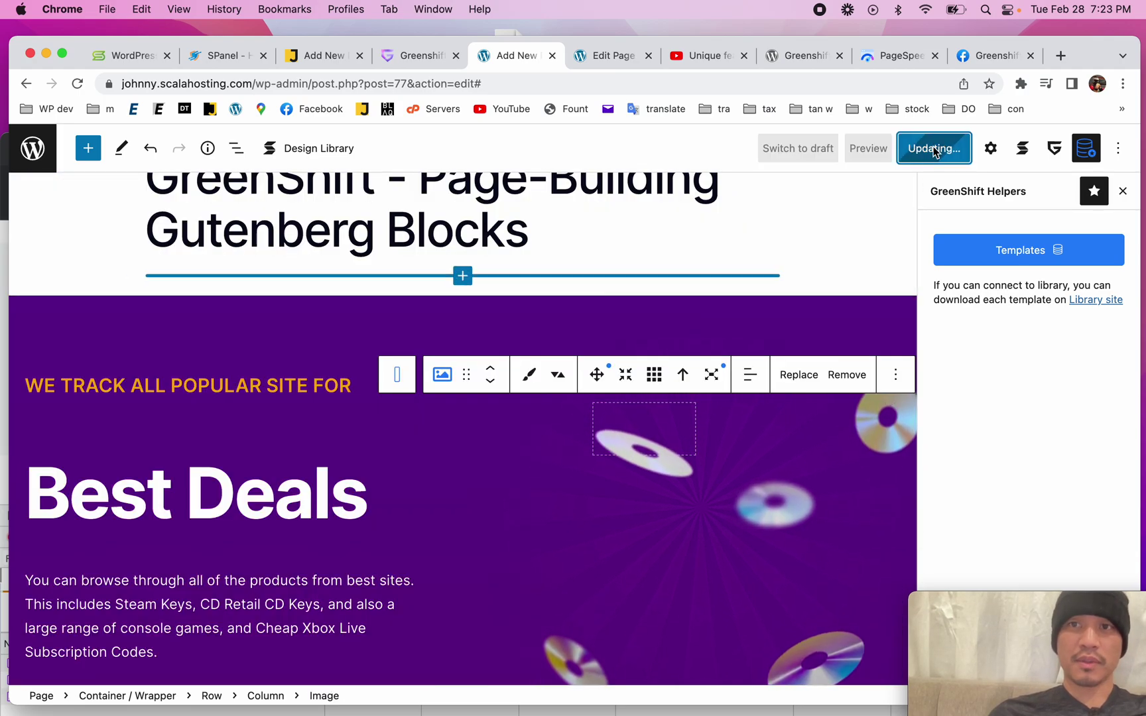
- Open the published GREEN page and examine how the imported layout renders from the headings down to the footer
click(186, 657)
scroll(504, 475, down, 5)
scroll(504, 474, up, 8)
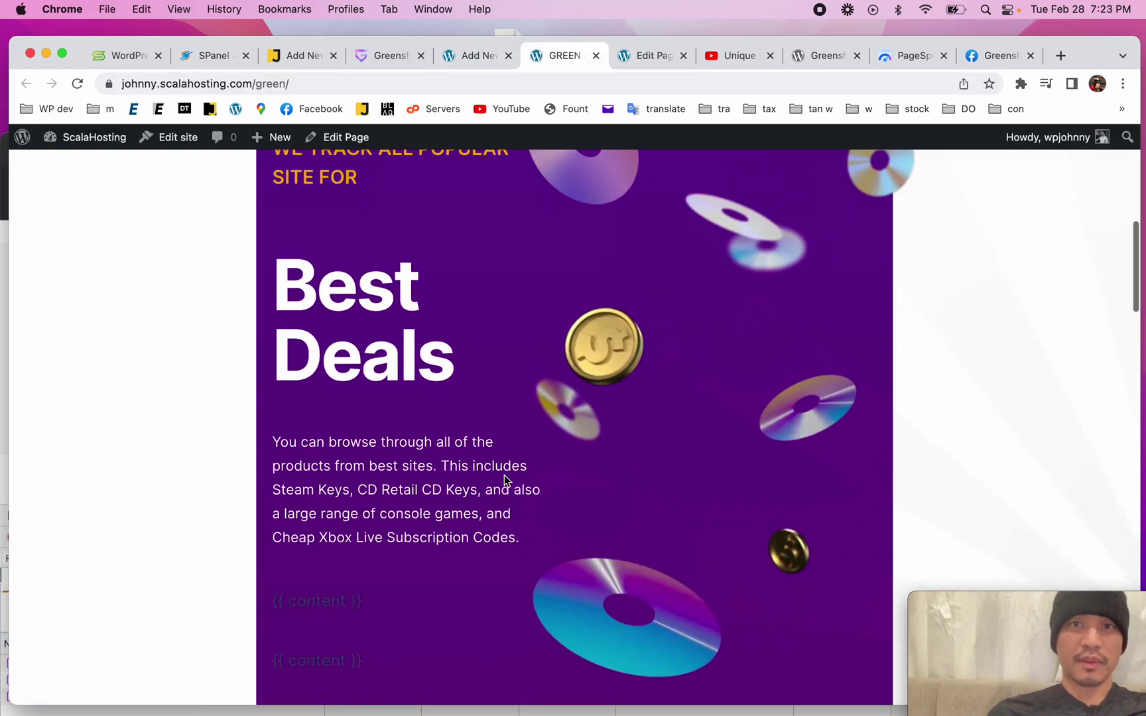
scroll(800, 418, down, 12)
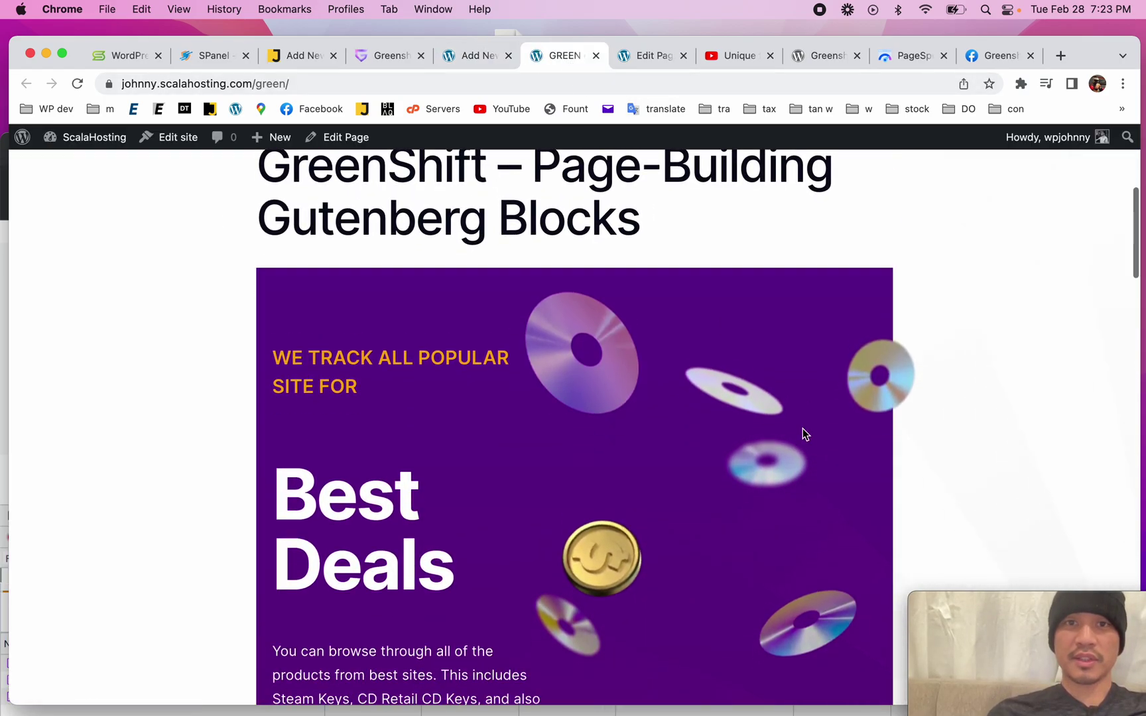
scroll(803, 431, up, 6)
scroll(803, 435, down, 2)
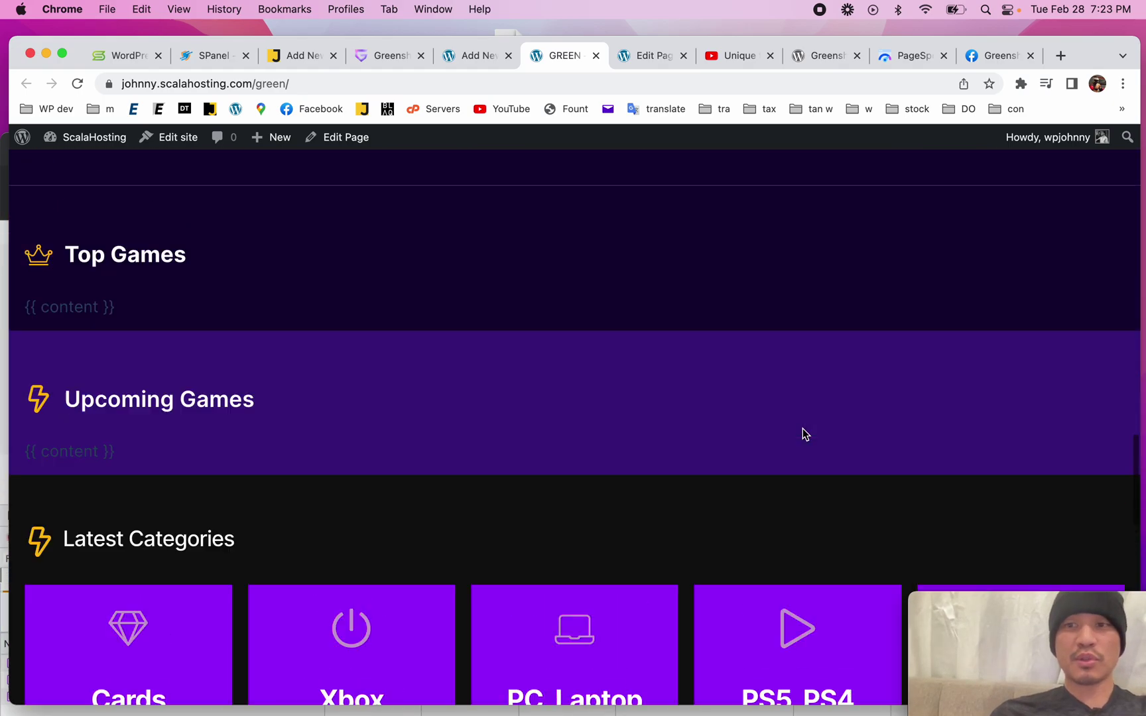
scroll(521, 438, up, 6)
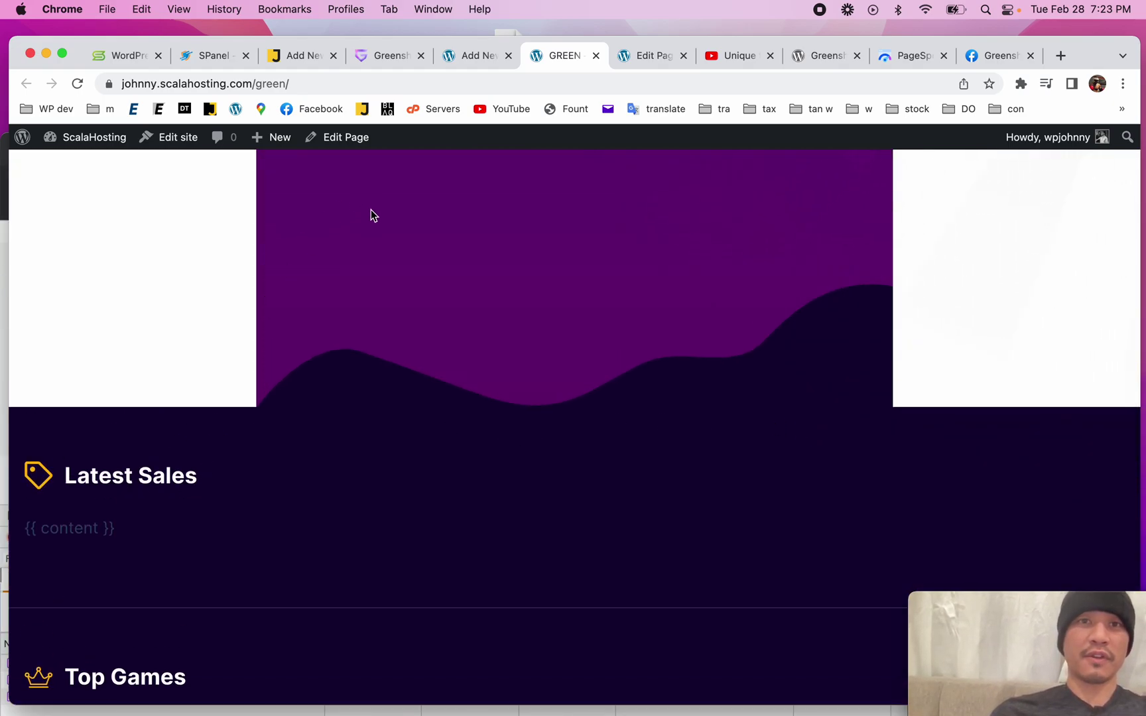
scroll(417, 398, down, 10)
scroll(417, 399, up, 11)
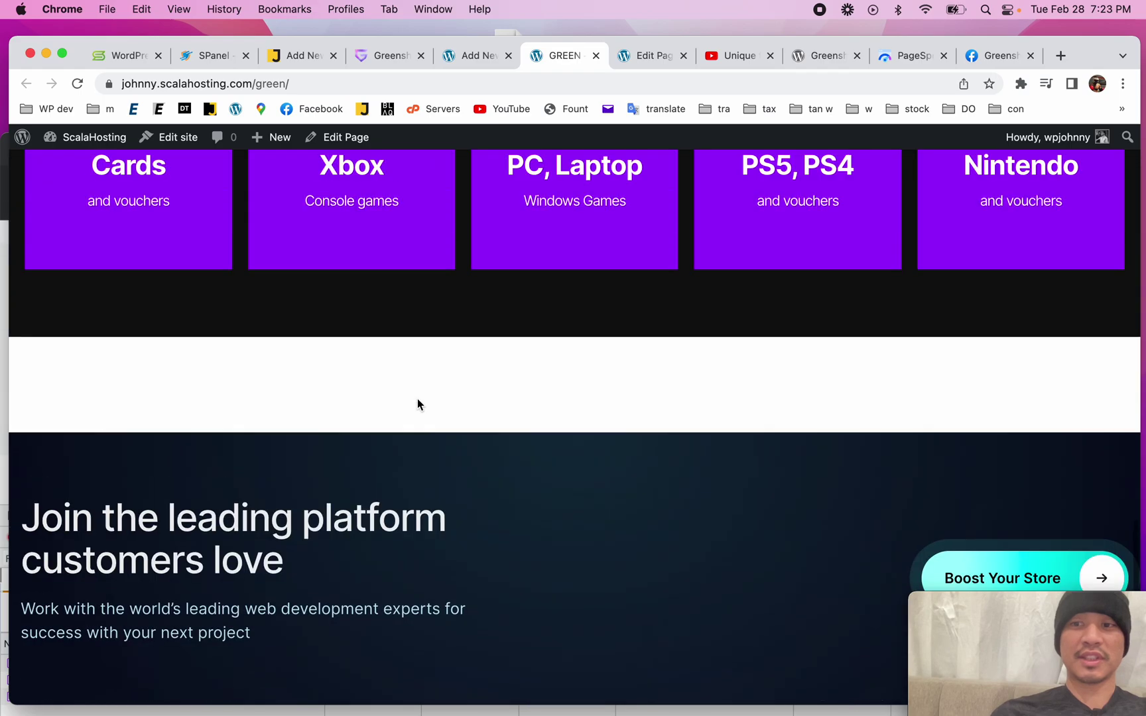
scroll(531, 189, up, 10)
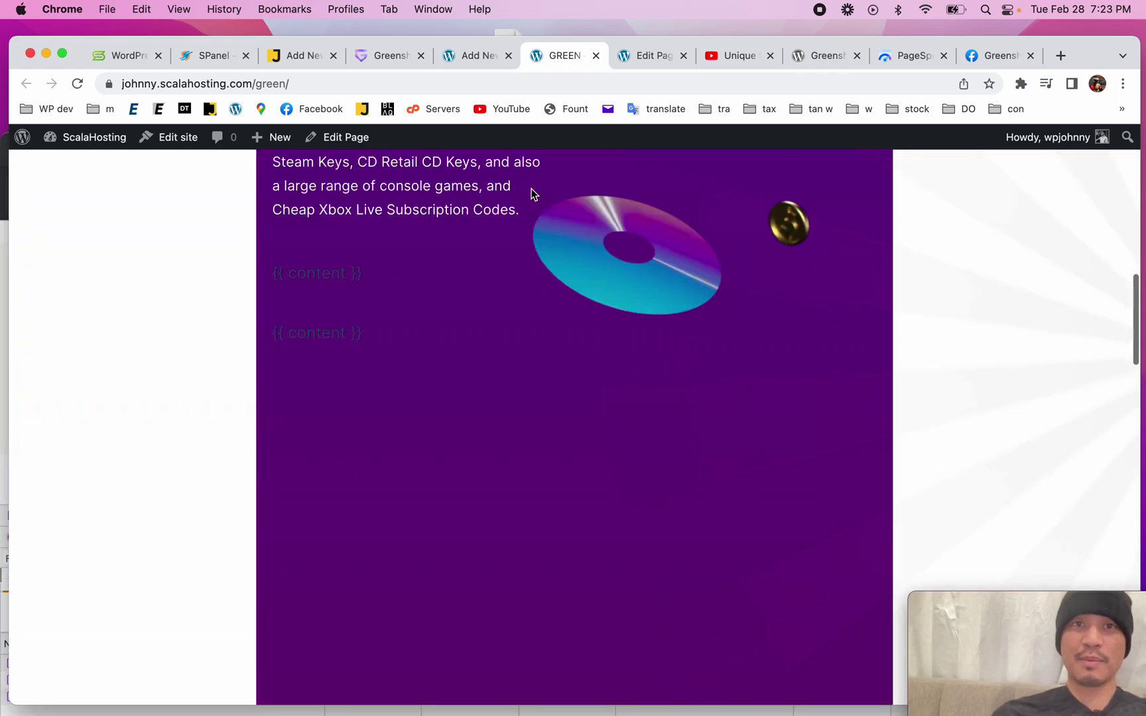
scroll(531, 192, up, 5)
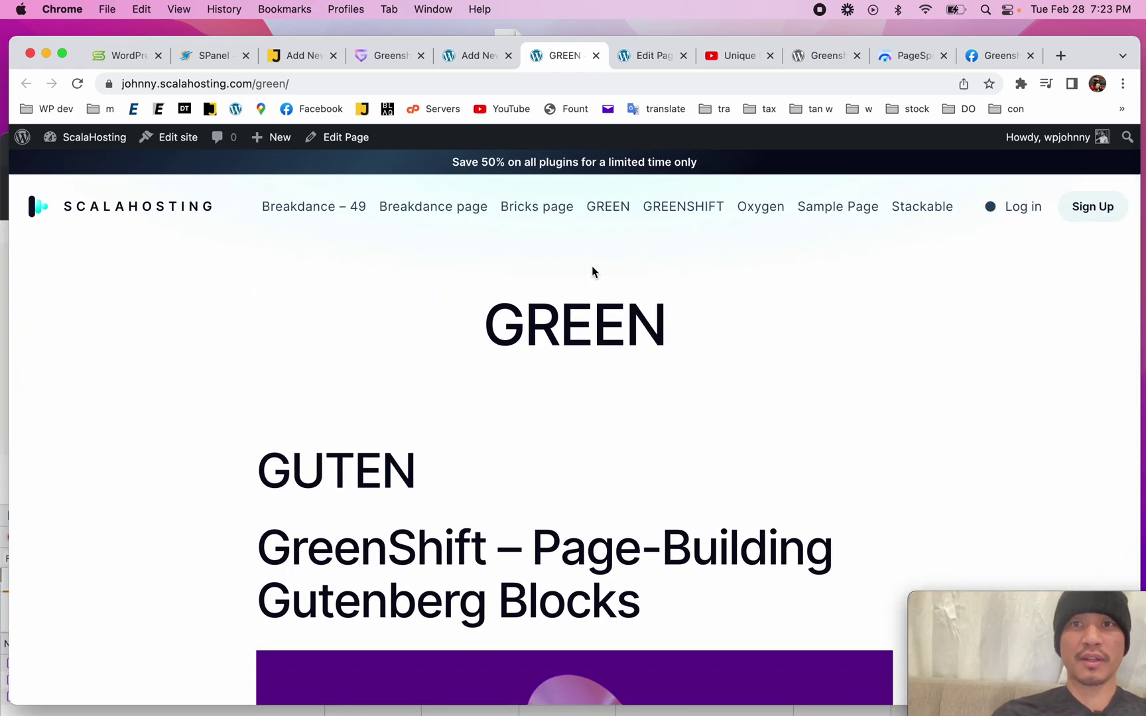
scroll(577, 480, down, 3)
scroll(577, 481, down, 10)
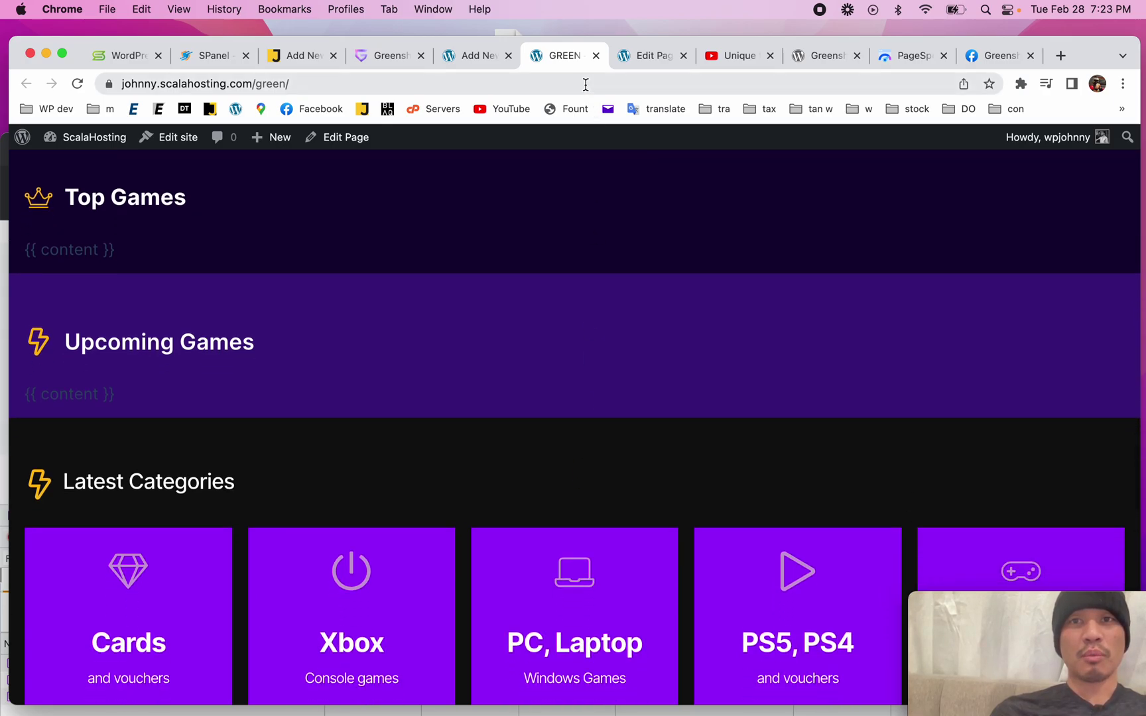
- Switch to the GreenShift website and look over its homepage from the add-on block lists to the footer links
click(377, 57)
scroll(462, 336, up, 6)
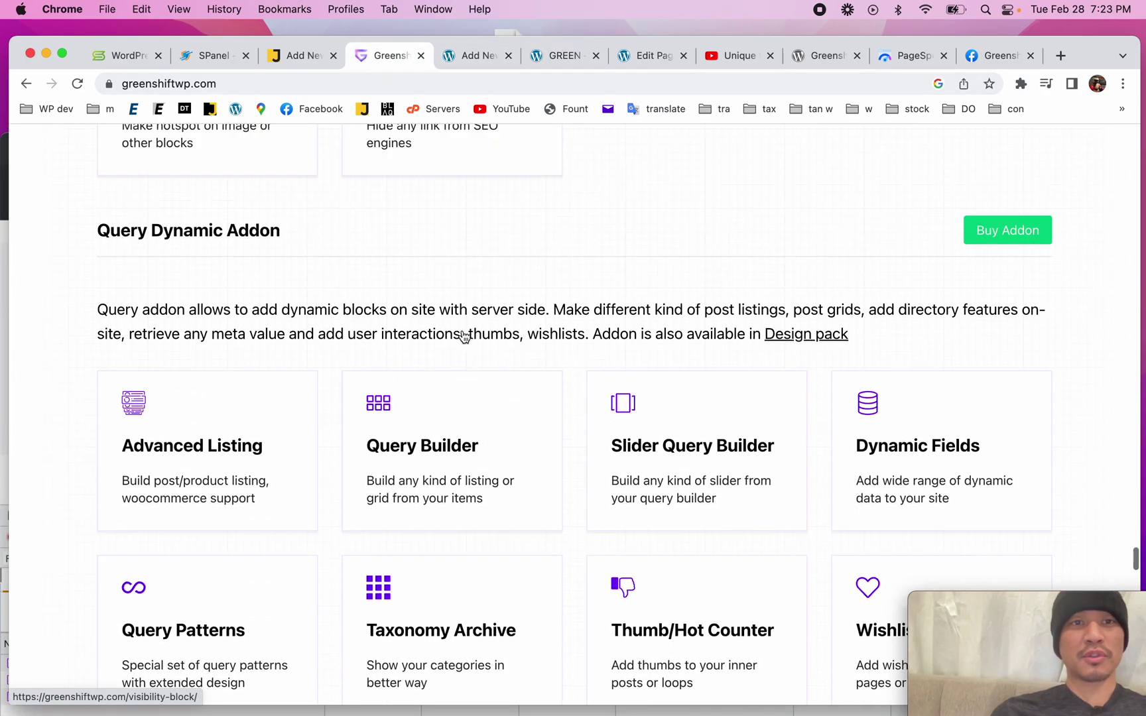
scroll(463, 337, down, 15)
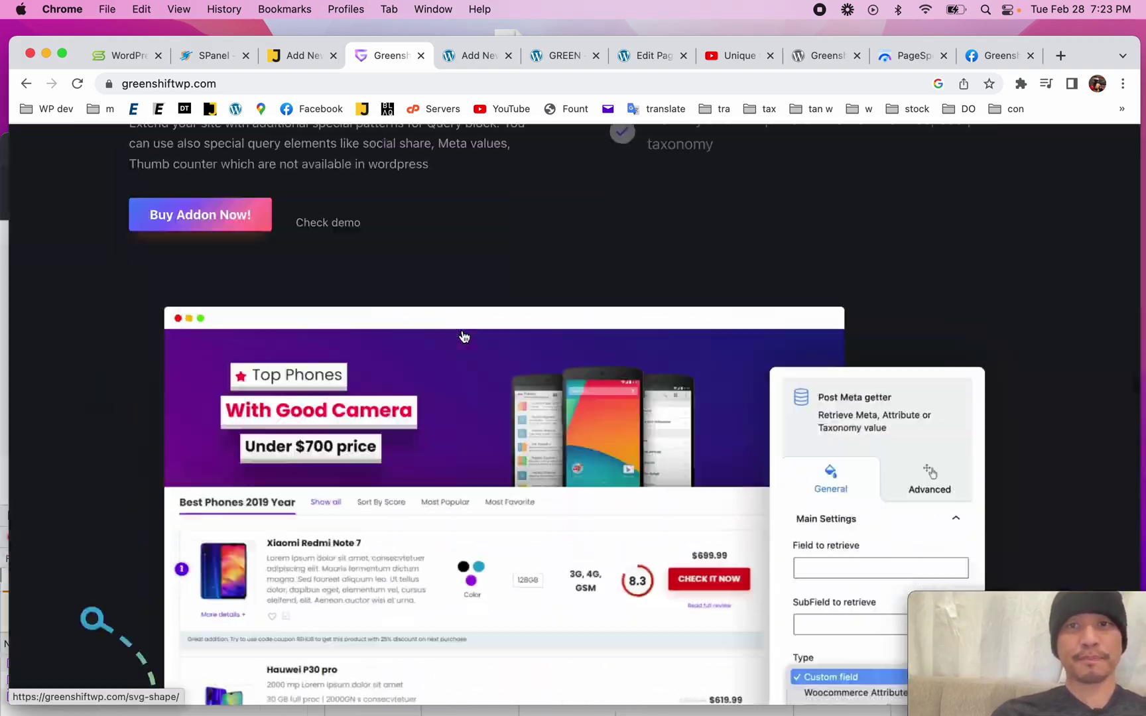
scroll(464, 337, up, 15)
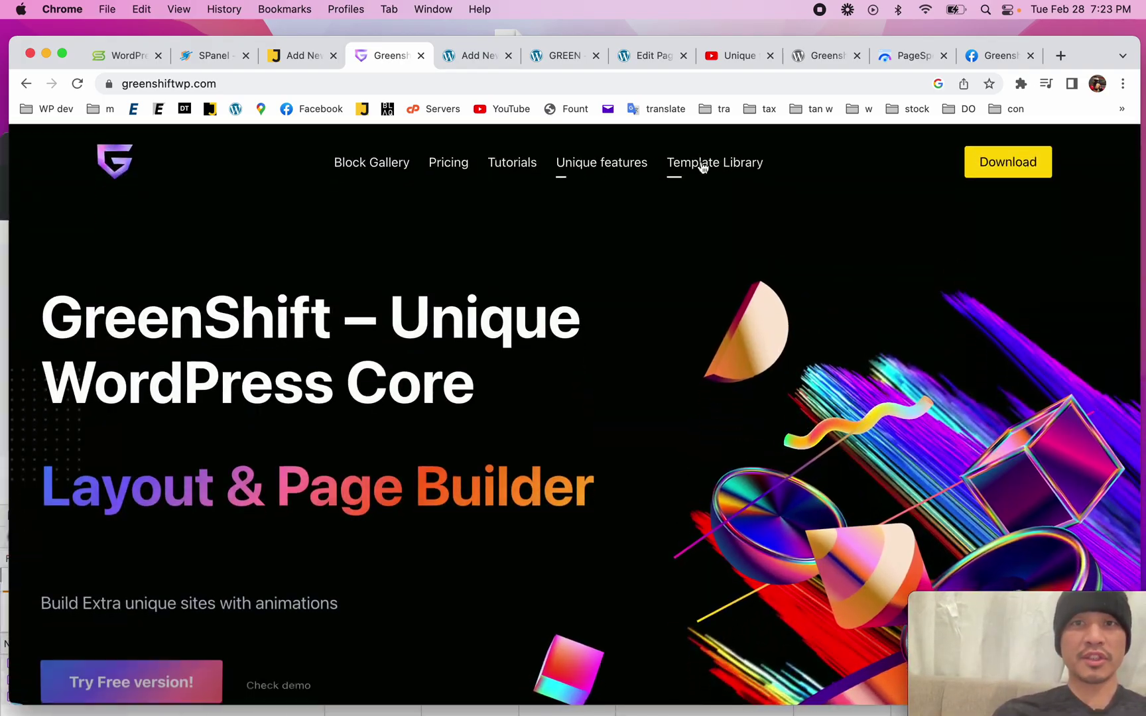
scroll(447, 504, down, 15)
scroll(448, 510, down, 15)
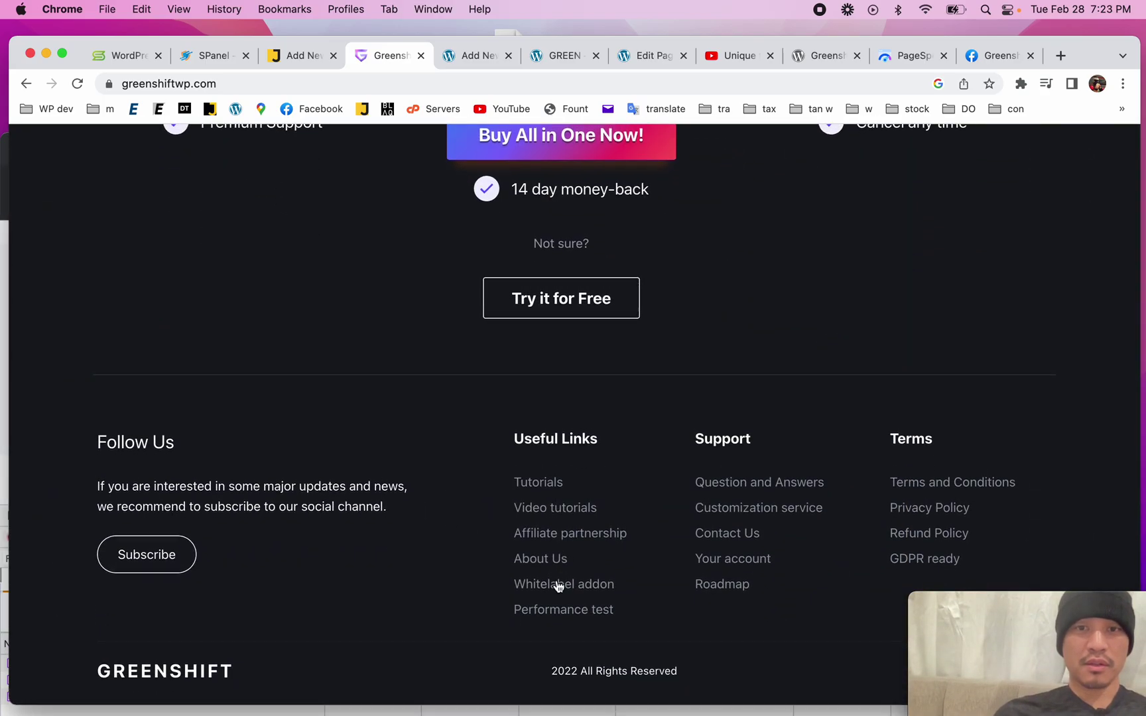
- Open the GreenShift Roadmap page and read its planned features, from the ACF repeater builder to the wireframe and full page library
click(716, 585)
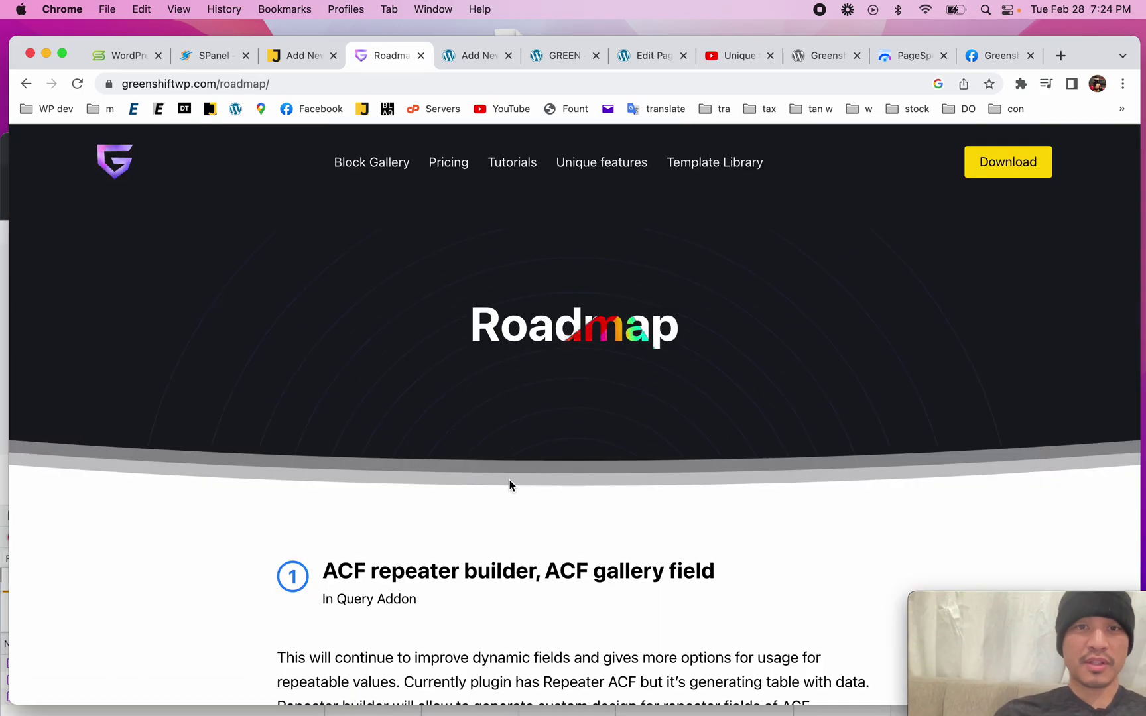
scroll(509, 486, down, 7)
scroll(431, 458, down, 3)
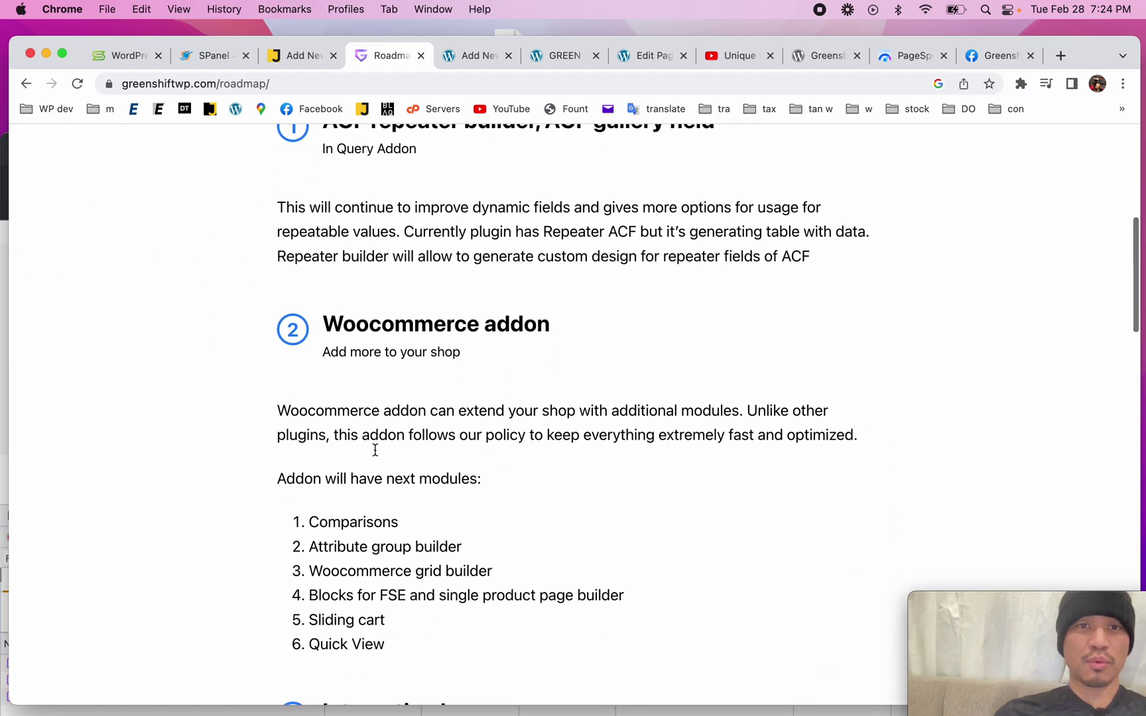
drag(278, 411, 419, 585)
scroll(420, 580, down, 5)
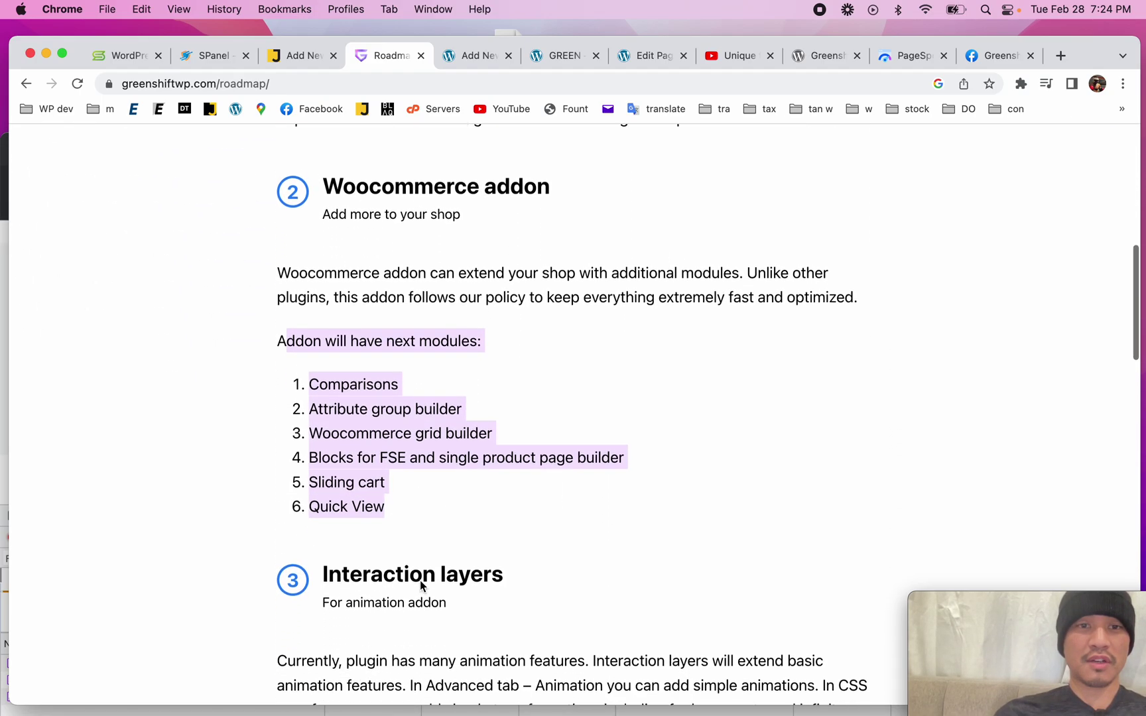
scroll(468, 465, down, 8)
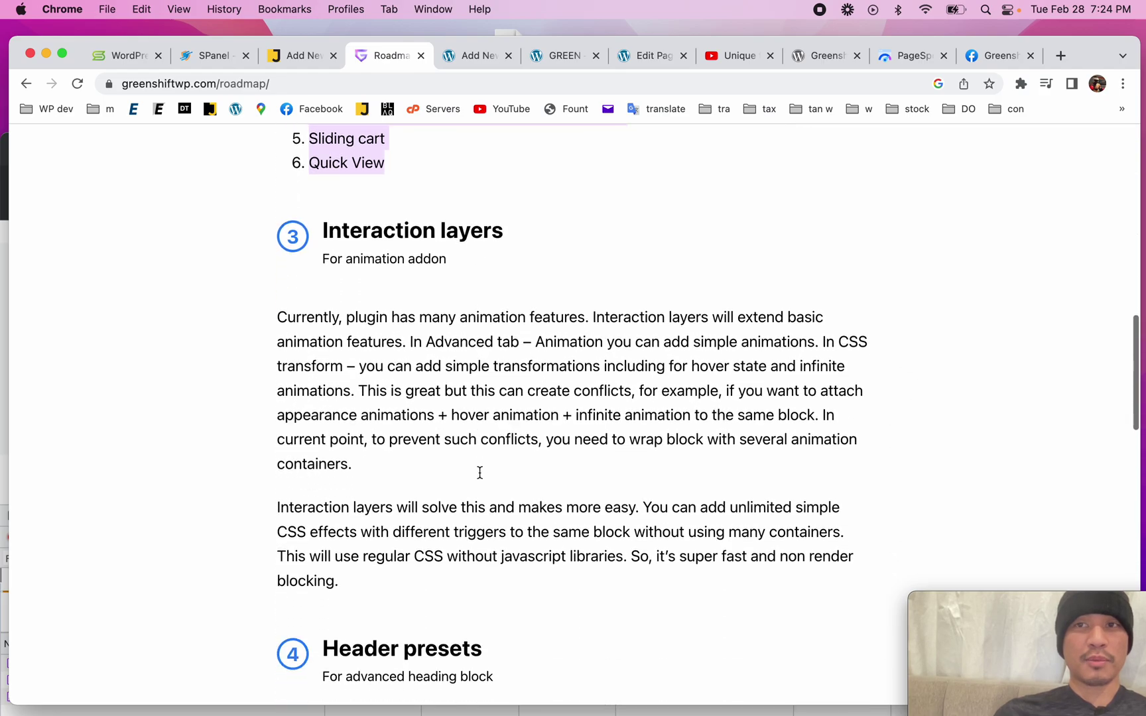
scroll(386, 488, down, 10)
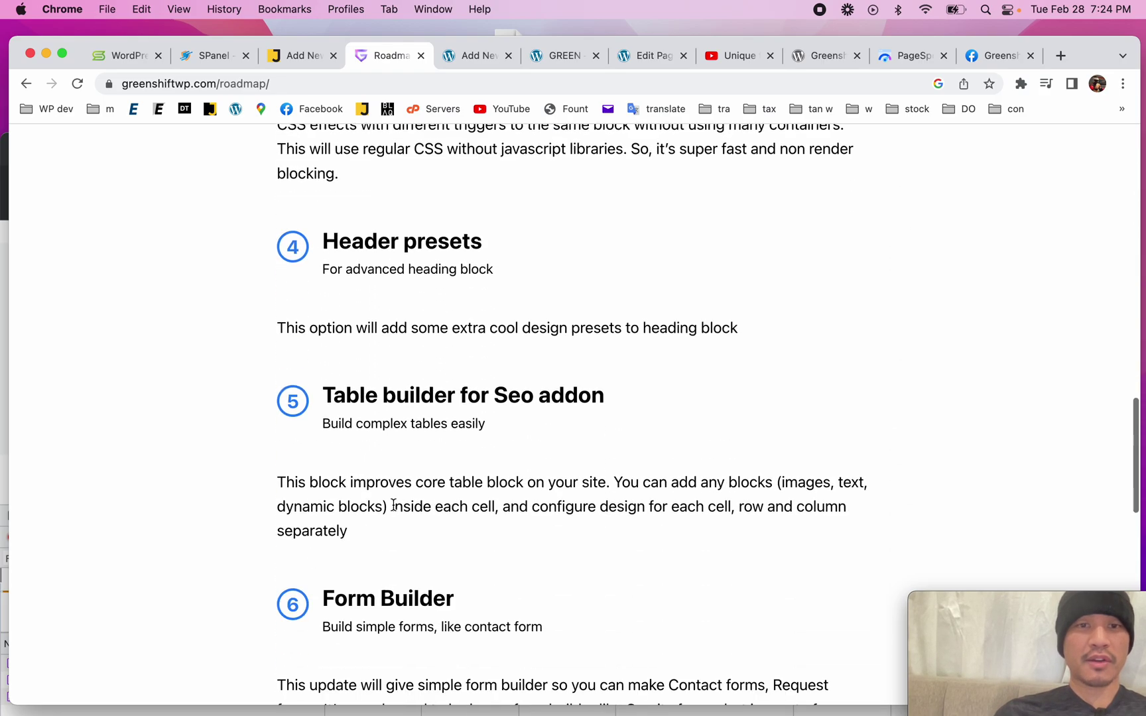
drag(326, 396, 445, 524)
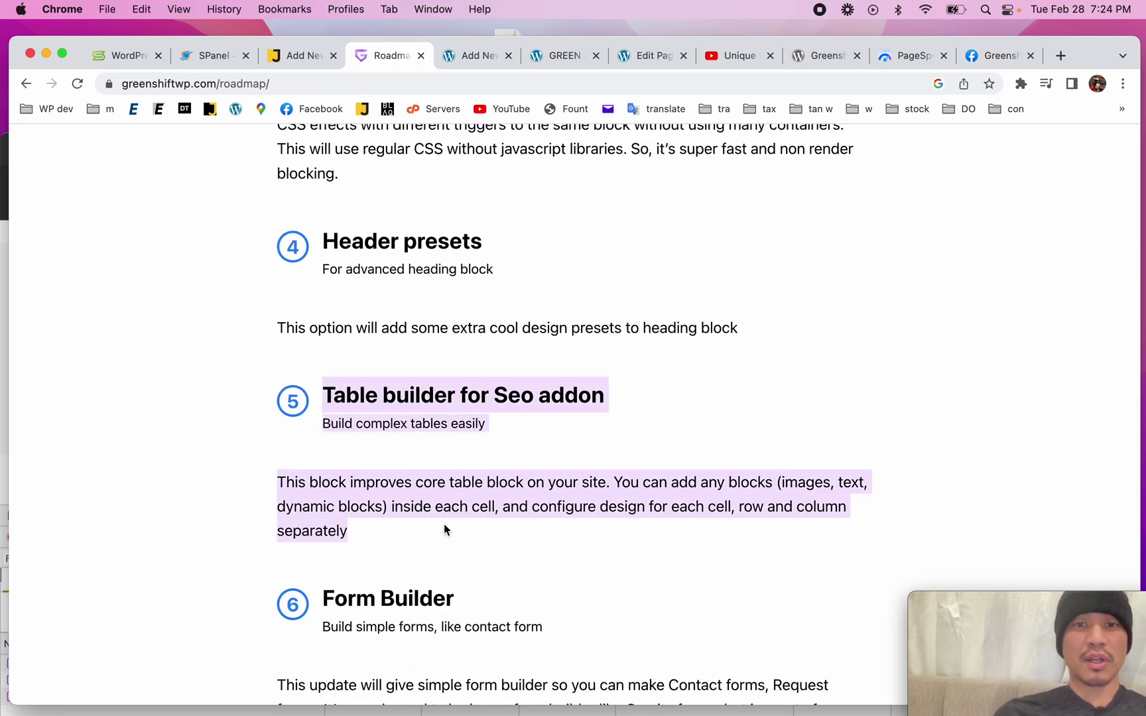
scroll(444, 524, down, 4)
scroll(444, 515, down, 10)
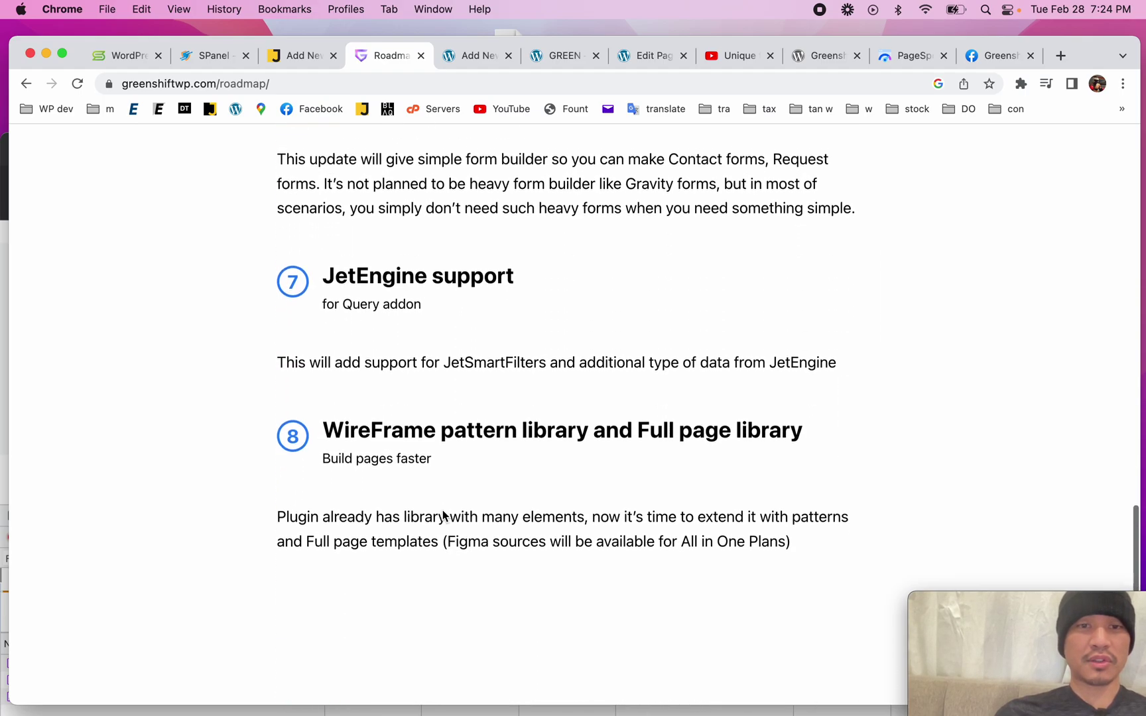
drag(323, 365, 838, 543)
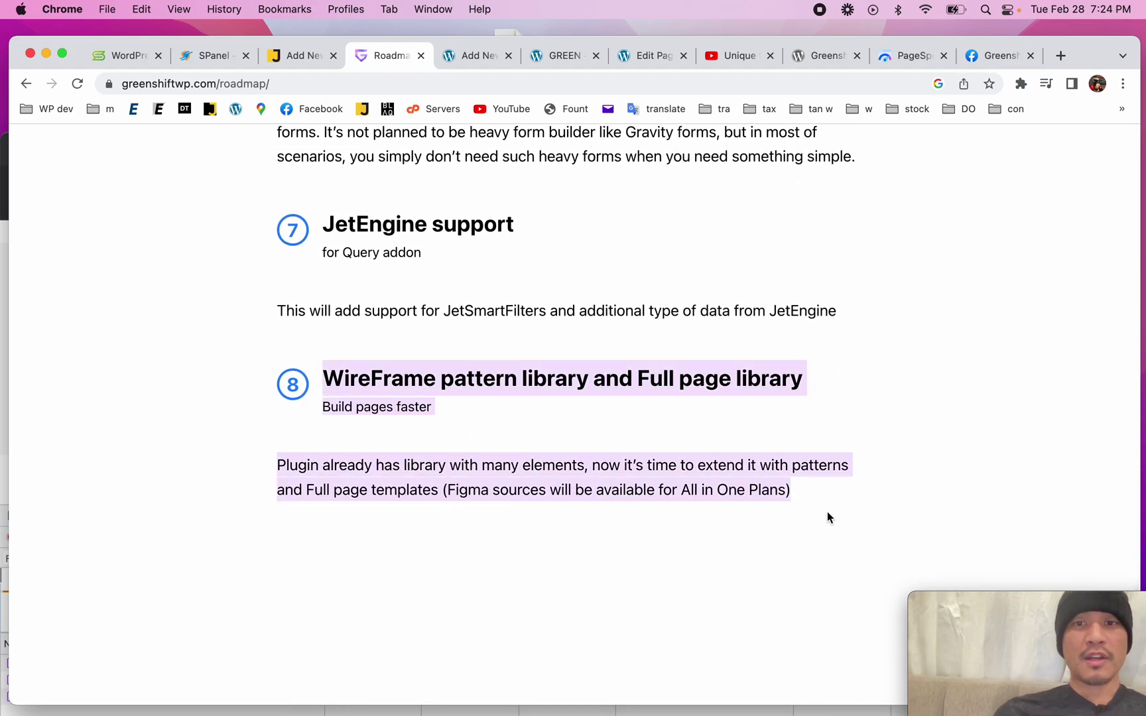
click(827, 513)
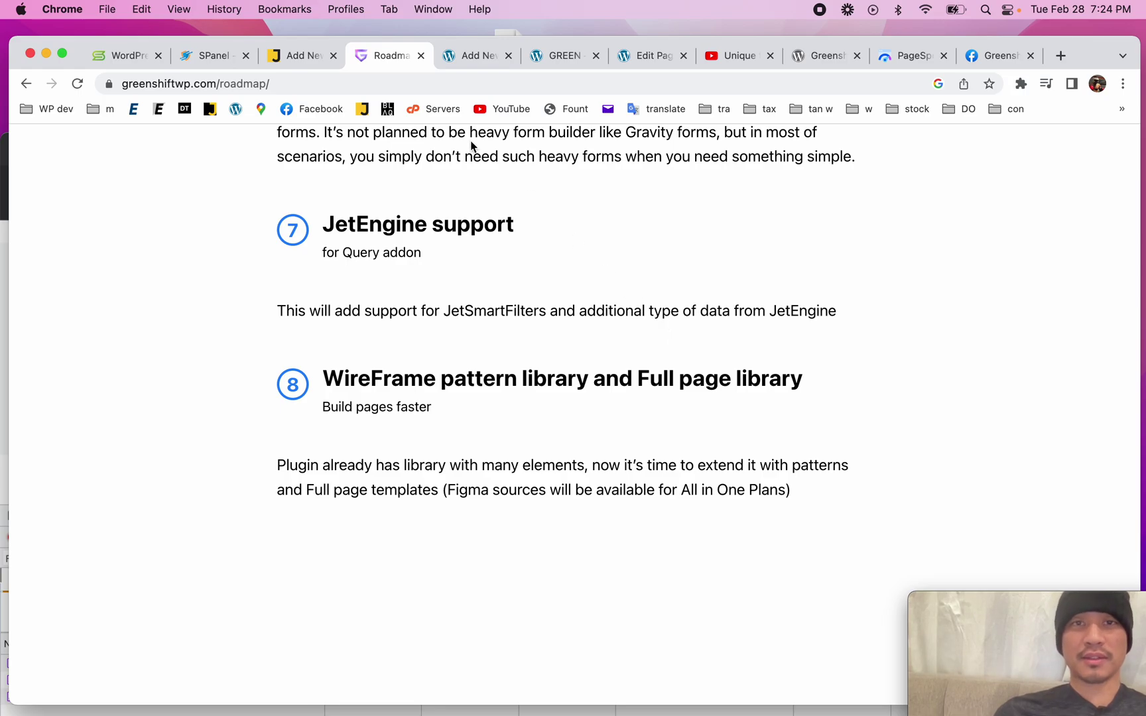
- Reopen the GreenShift template library in the page editor and browse the Content, Homepage, Rehub theme and All layout categories
click(463, 59)
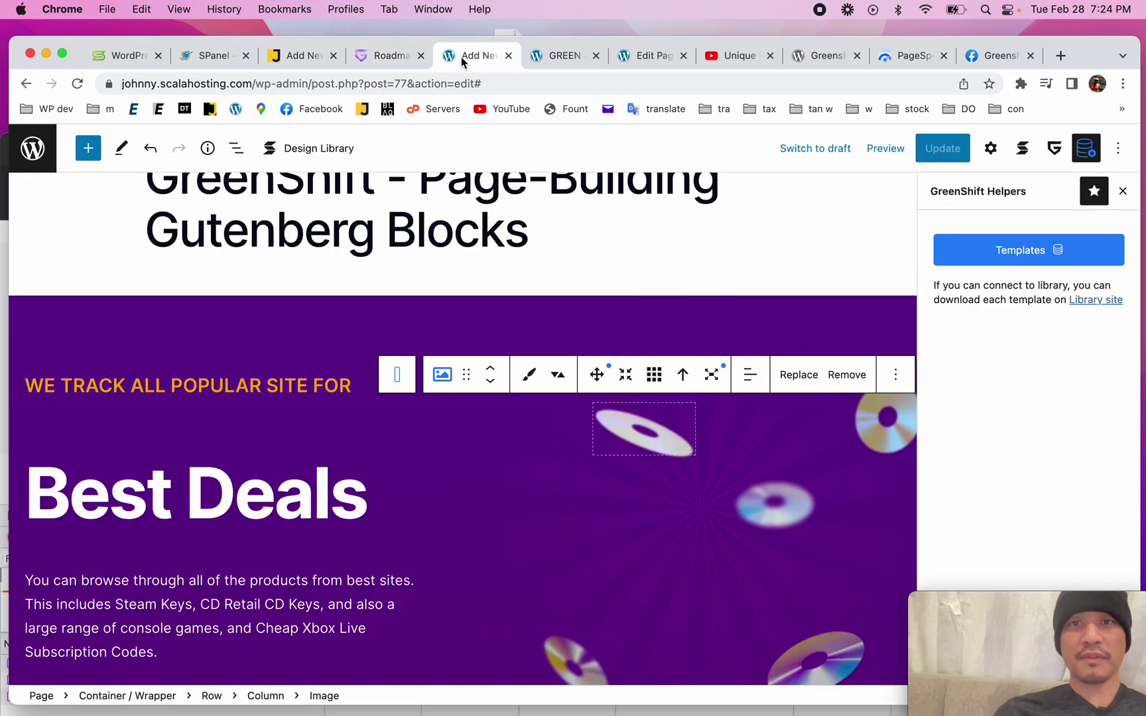
click(1027, 257)
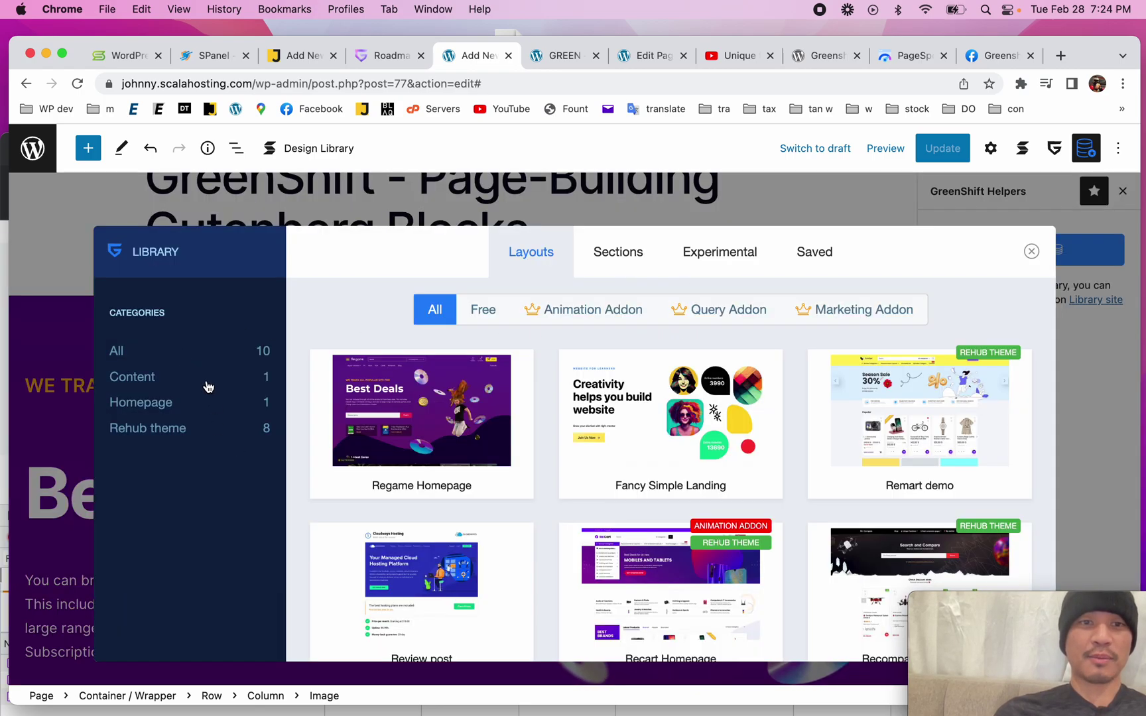
click(206, 385)
click(200, 402)
click(191, 428)
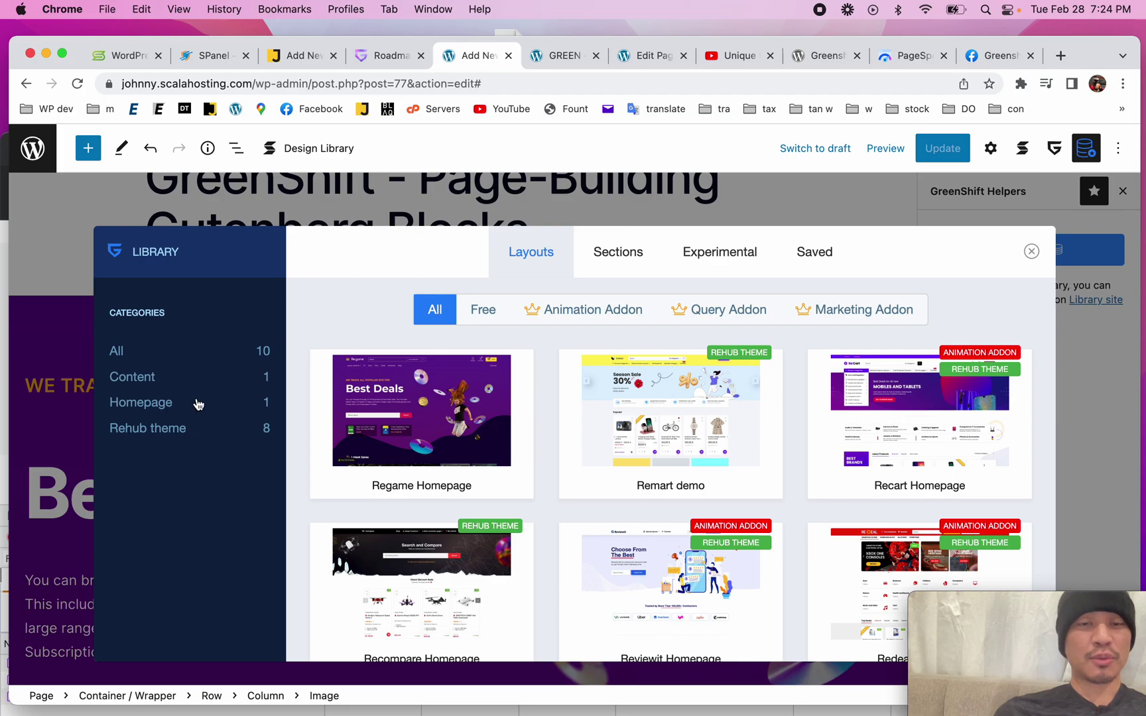
click(197, 402)
click(197, 377)
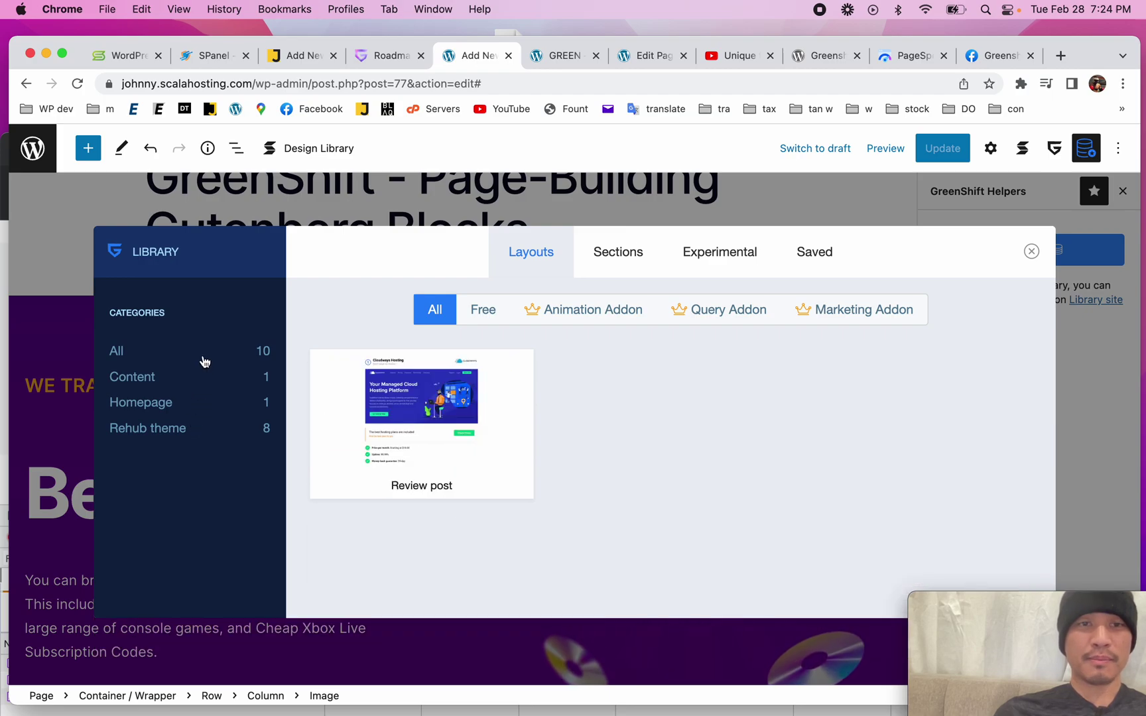
click(202, 353)
- Preview the Remag homepage layout's demo site, close it and return to the start of the layout list
mouse_move(466, 466)
scroll(466, 462, down, 8)
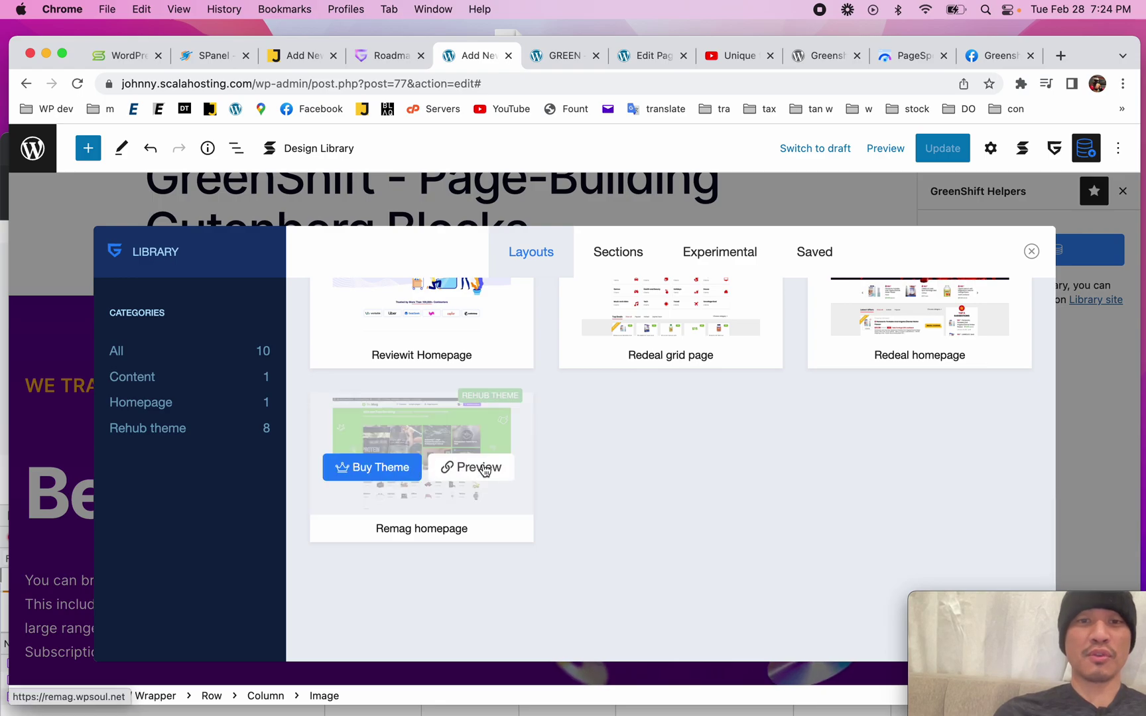
click(485, 468)
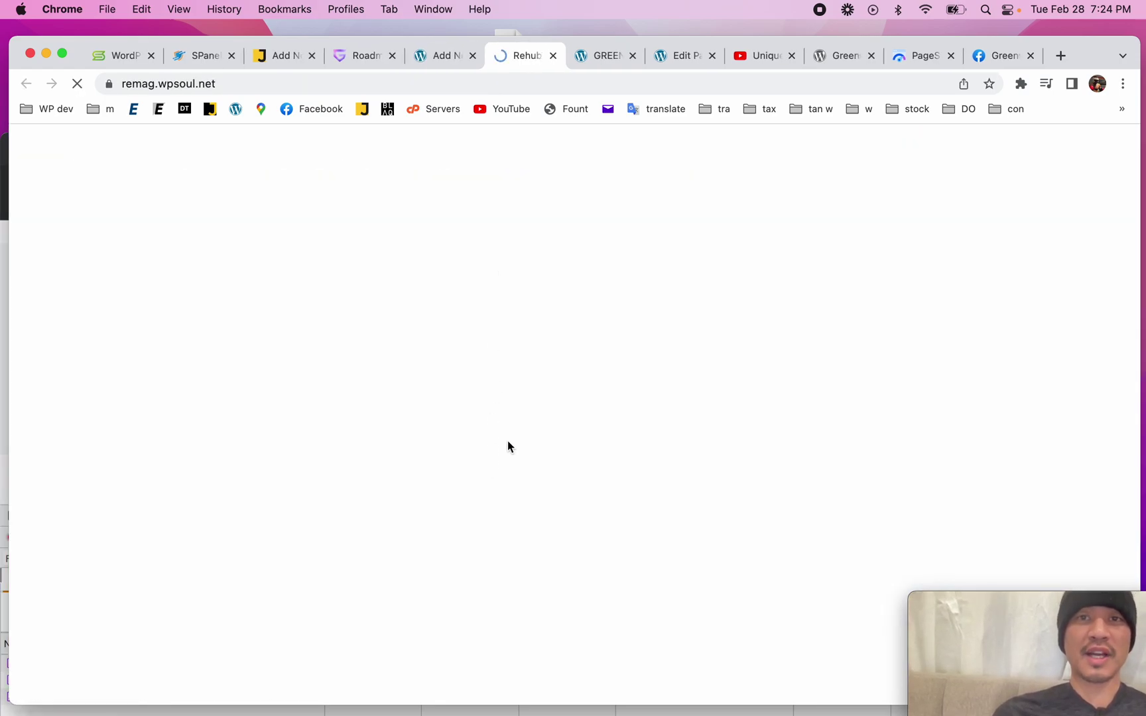
scroll(509, 447, down, 20)
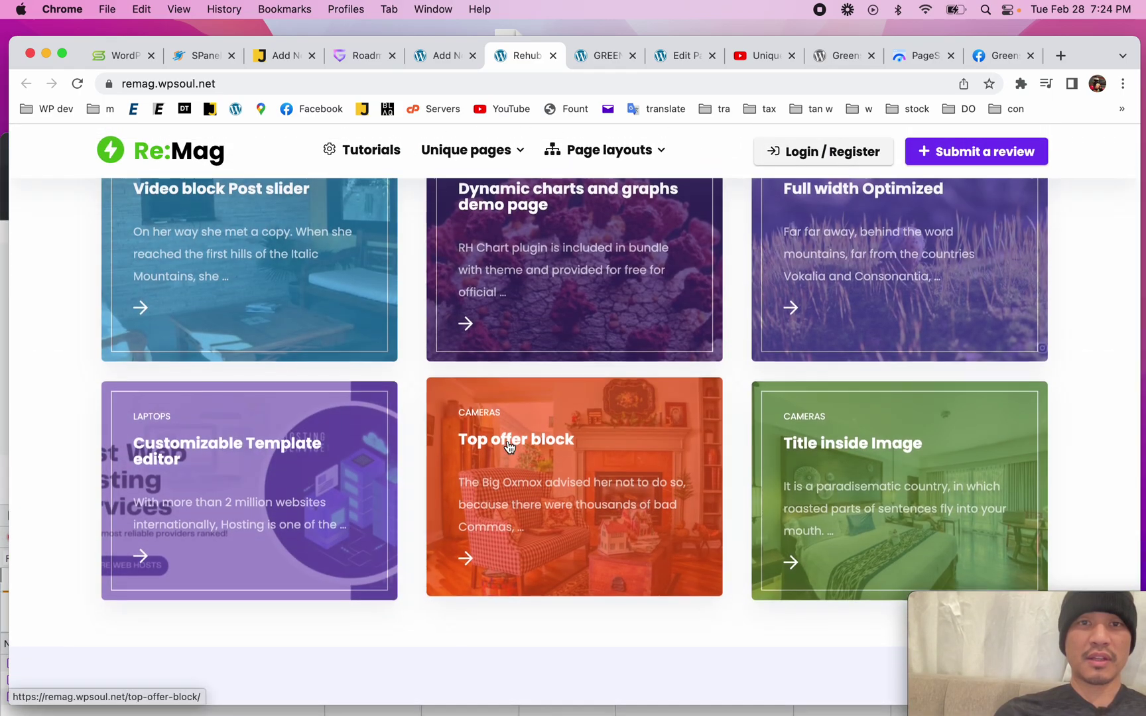
scroll(544, 298, down, 5)
click(553, 55)
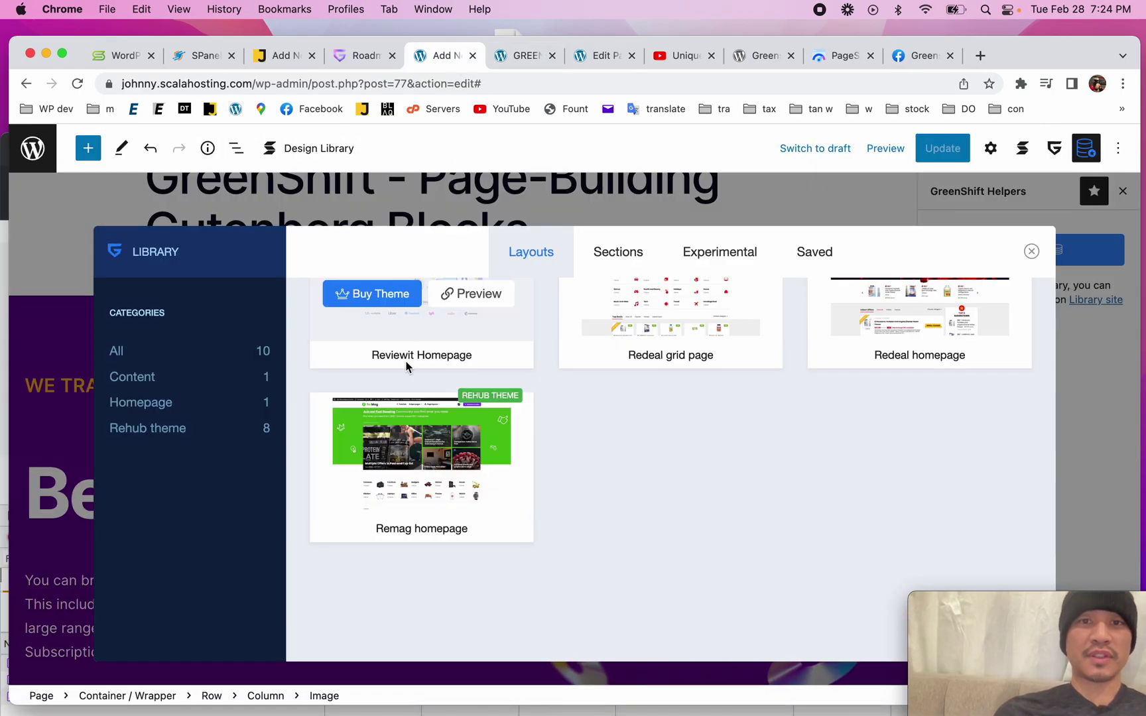
scroll(405, 366, up, 8)
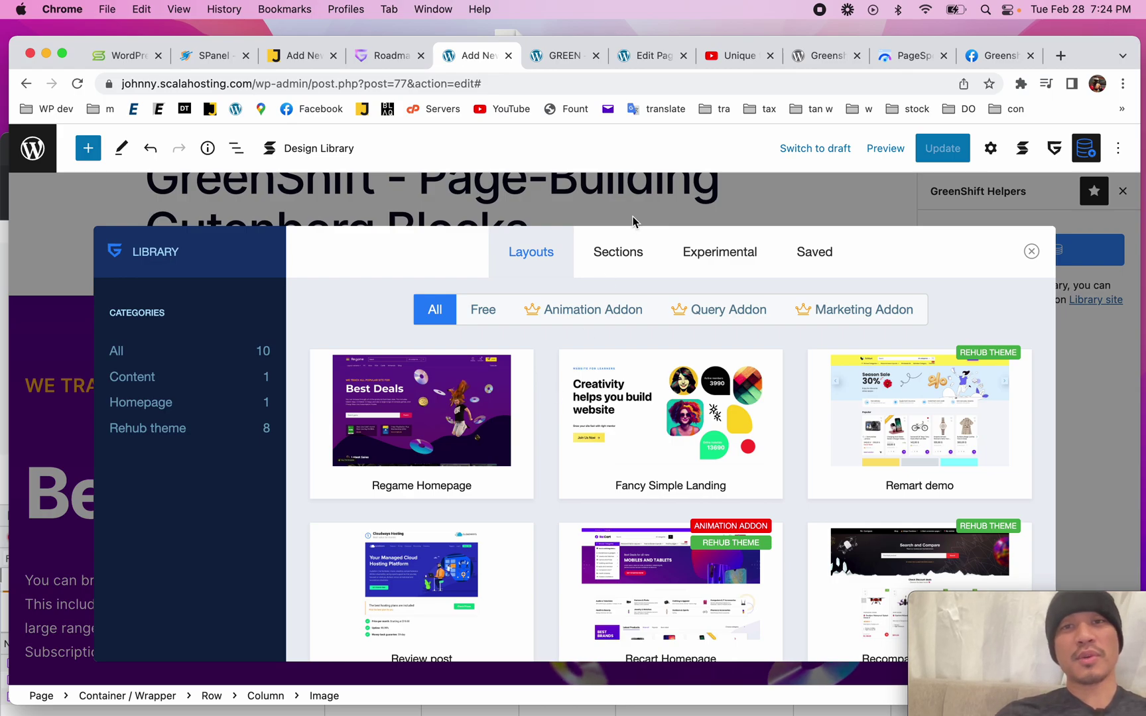
- Close the template library and look over the GreenShift website's homepage from the hero heading to the bundle pricing and client testimonials
click(1032, 253)
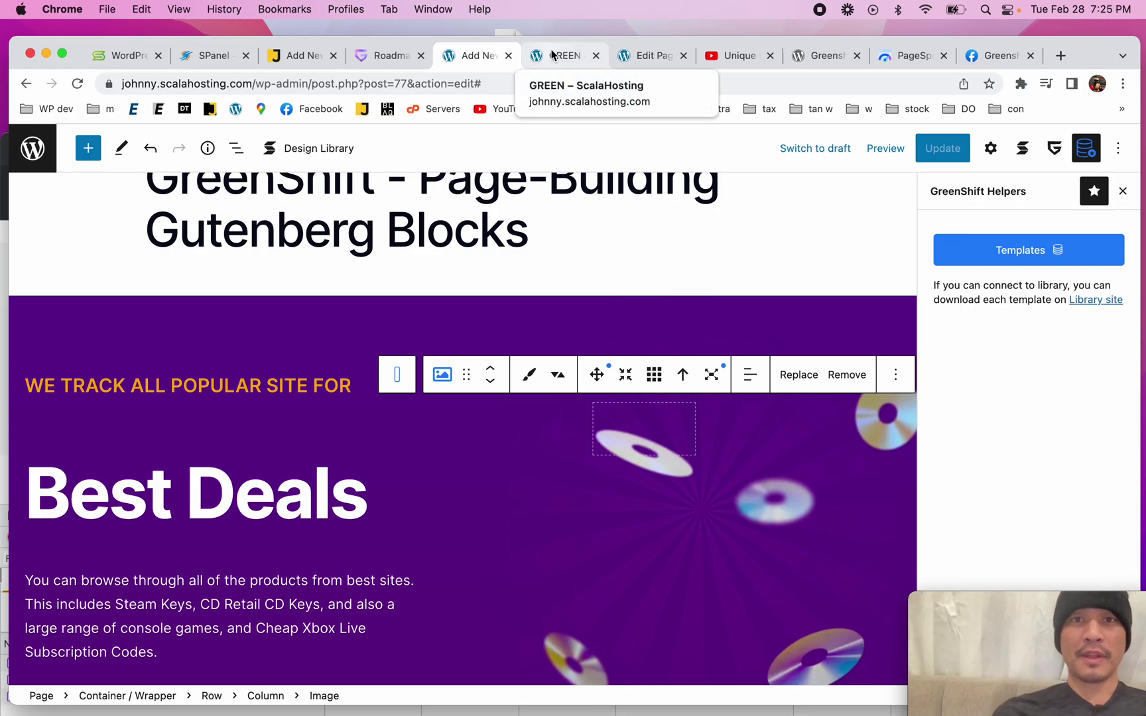
click(395, 56)
scroll(224, 149, up, 15)
scroll(199, 176, down, 1)
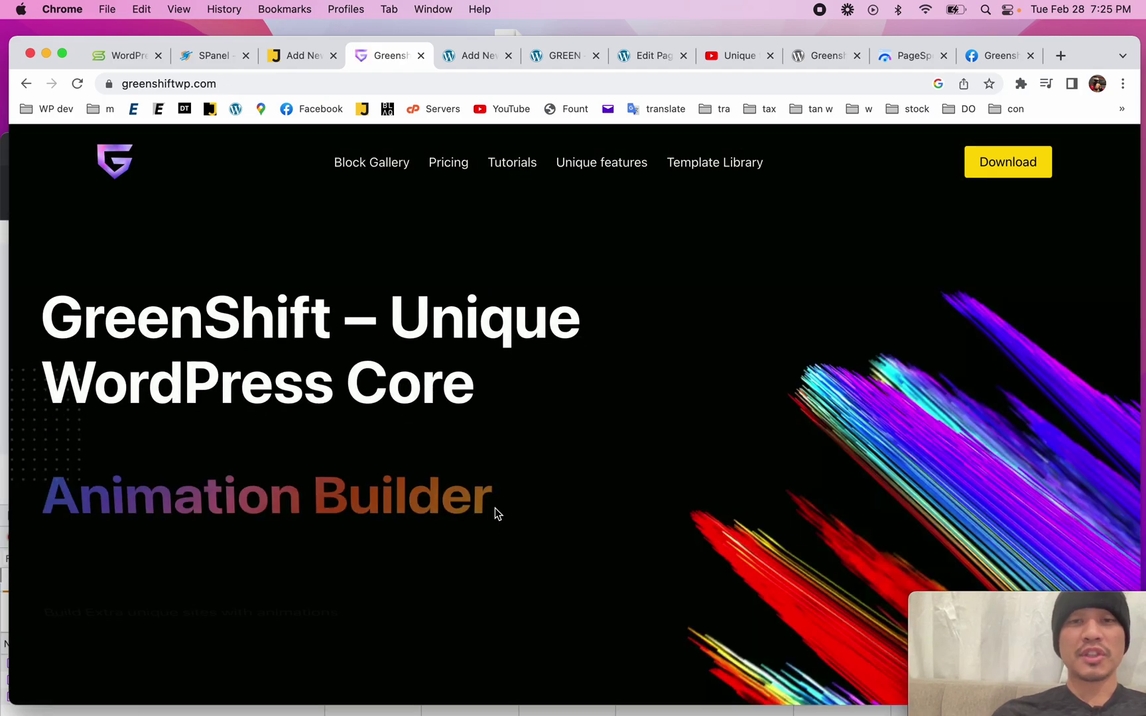
scroll(491, 499, down, 1)
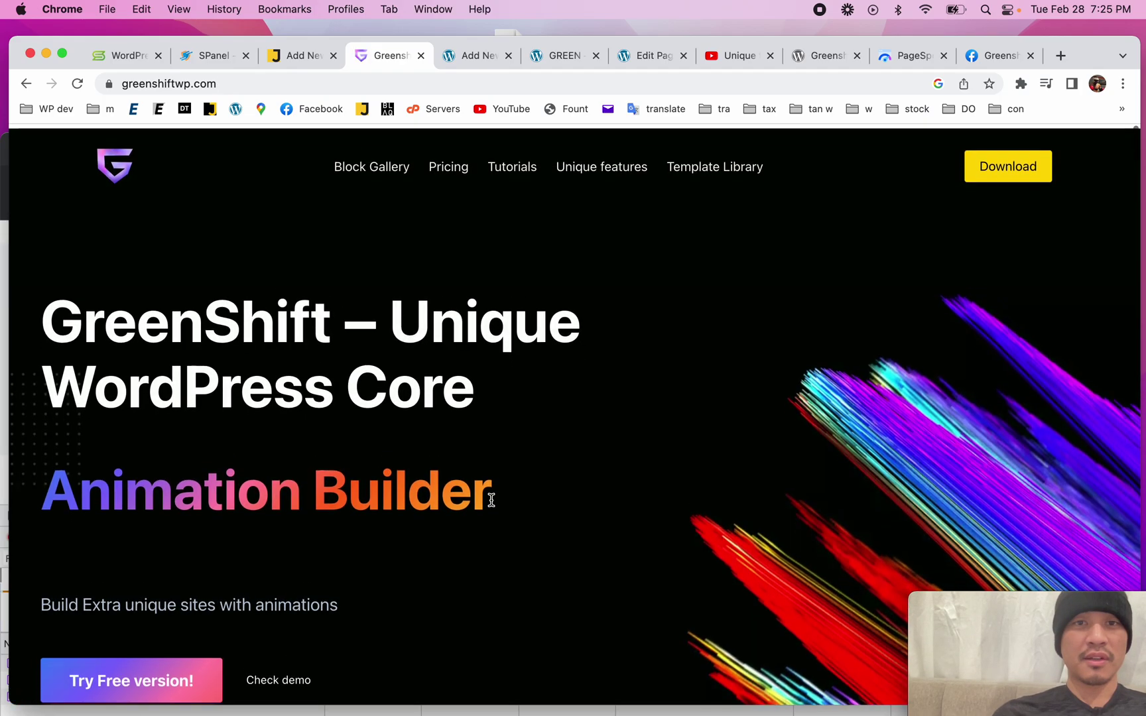
scroll(450, 496, down, 20)
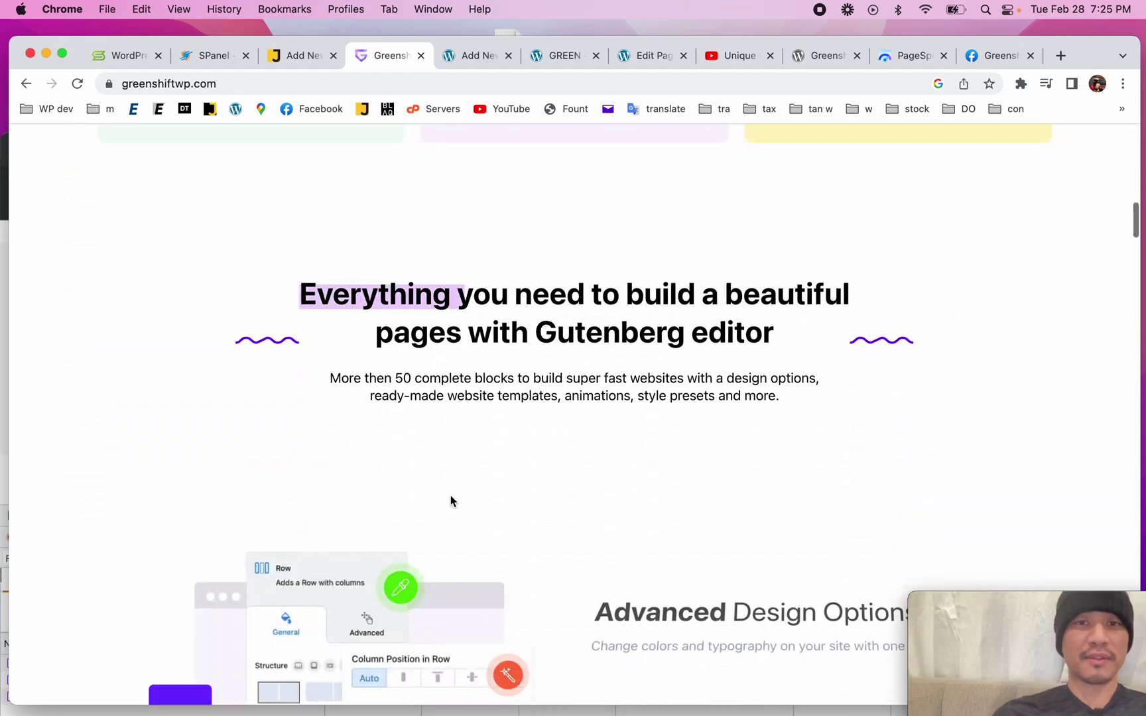
scroll(450, 499, down, 20)
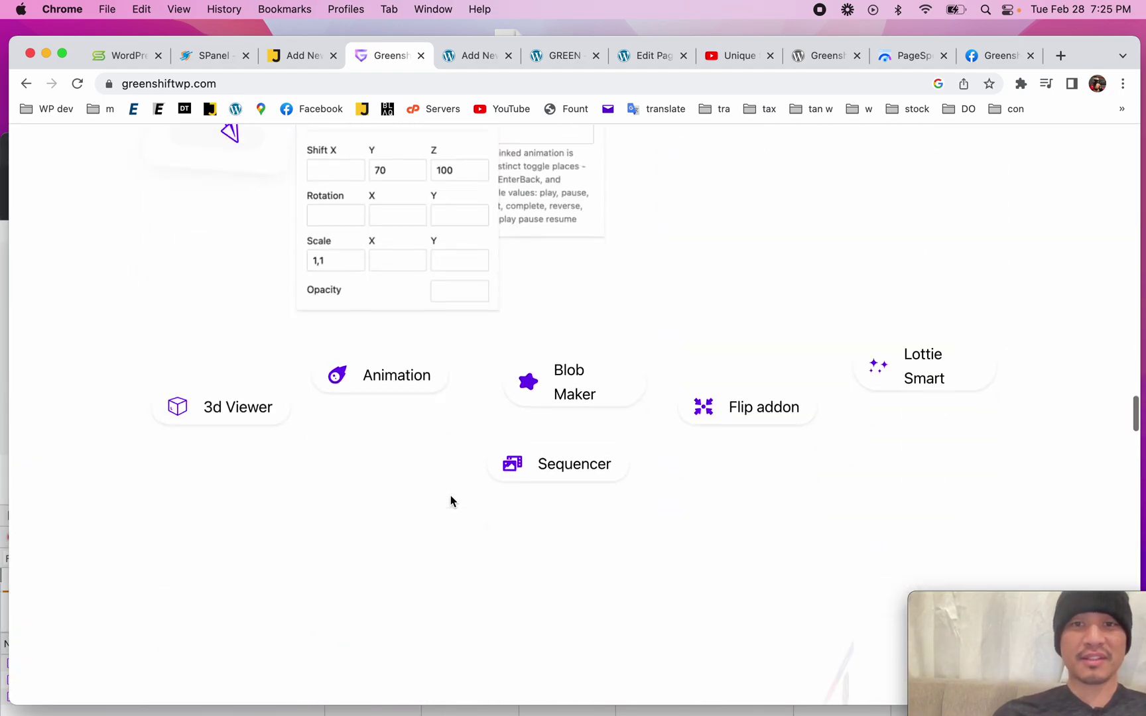
scroll(451, 502, down, 20)
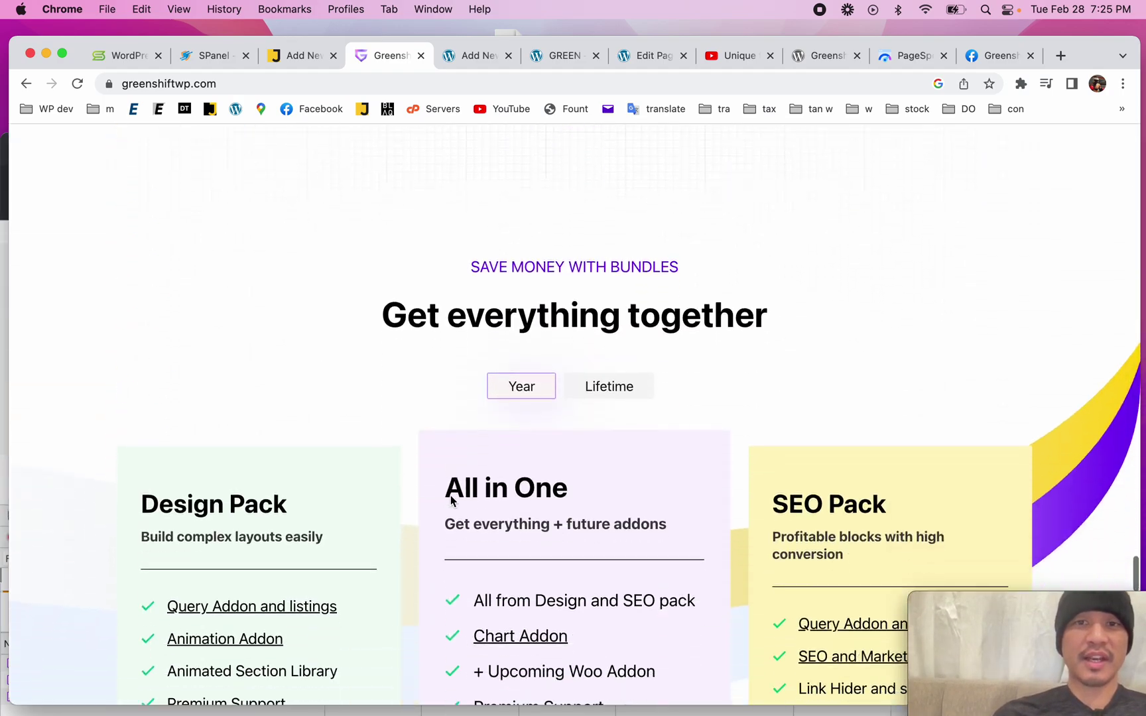
scroll(451, 497, up, 20)
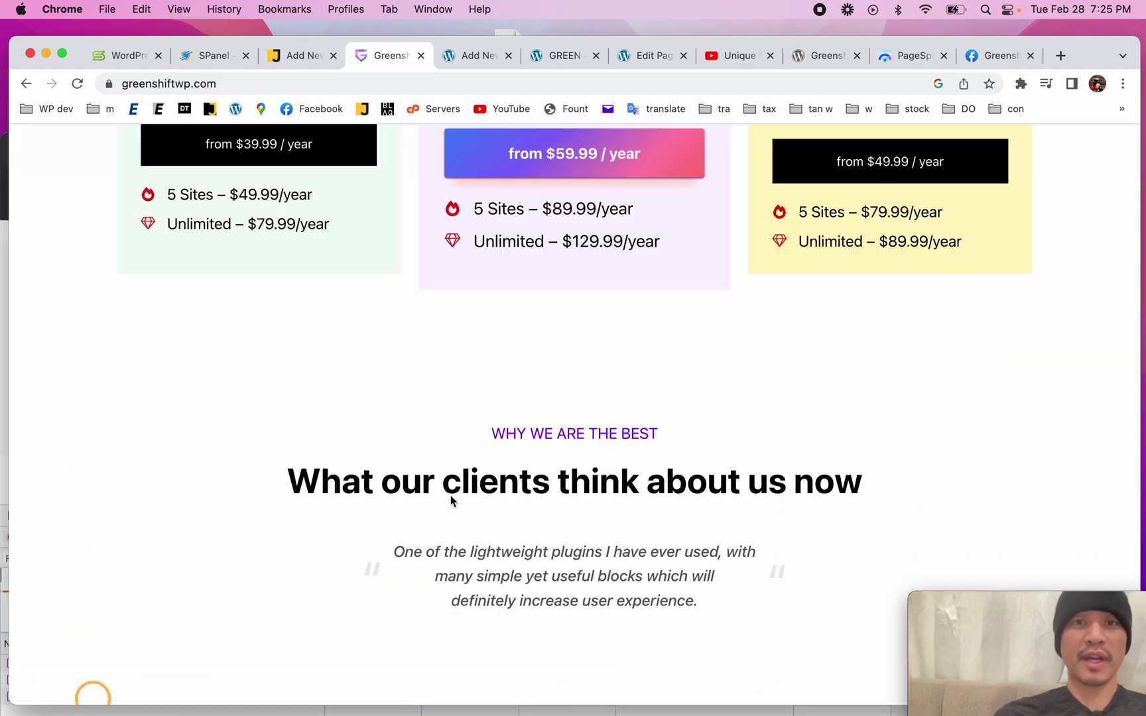
scroll(450, 499, up, 20)
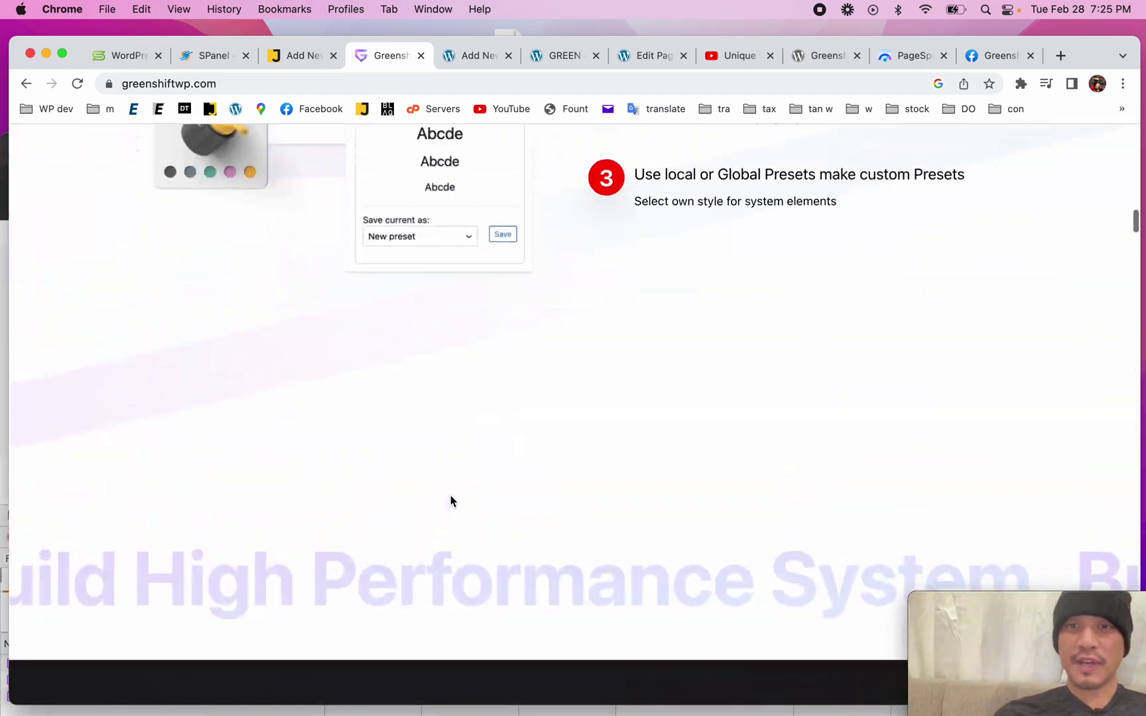
- Reload the GreenShift homepage and hide the browser's bookmarks bar
click(77, 83)
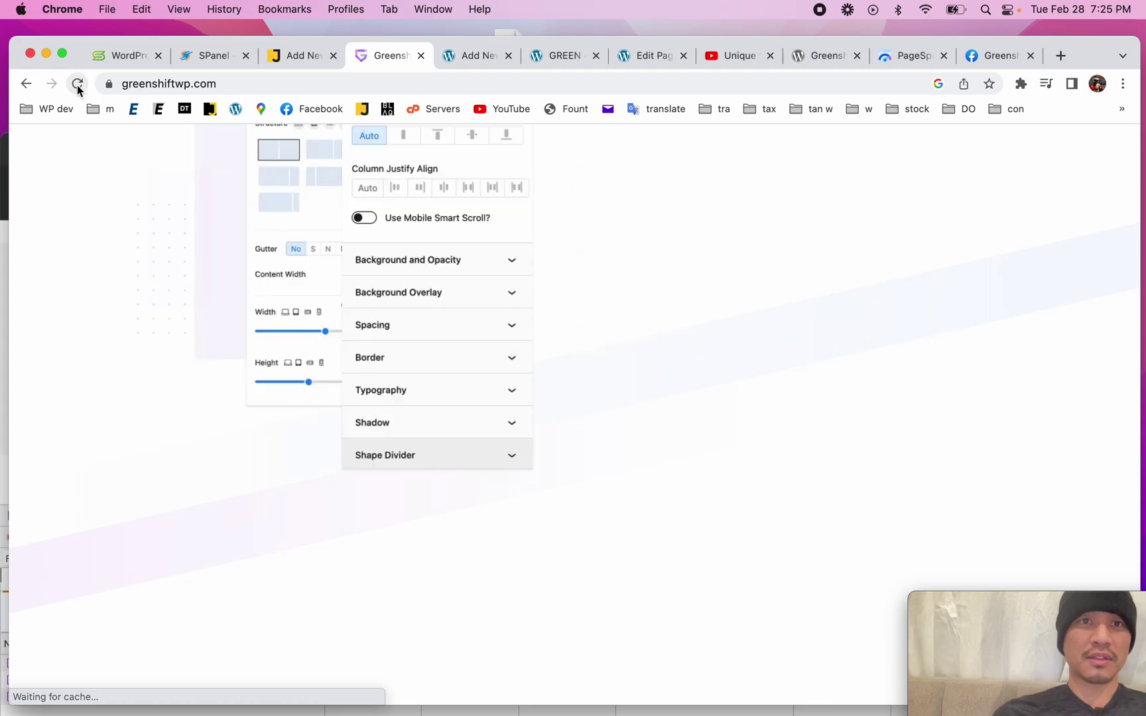
scroll(297, 521, up, 15)
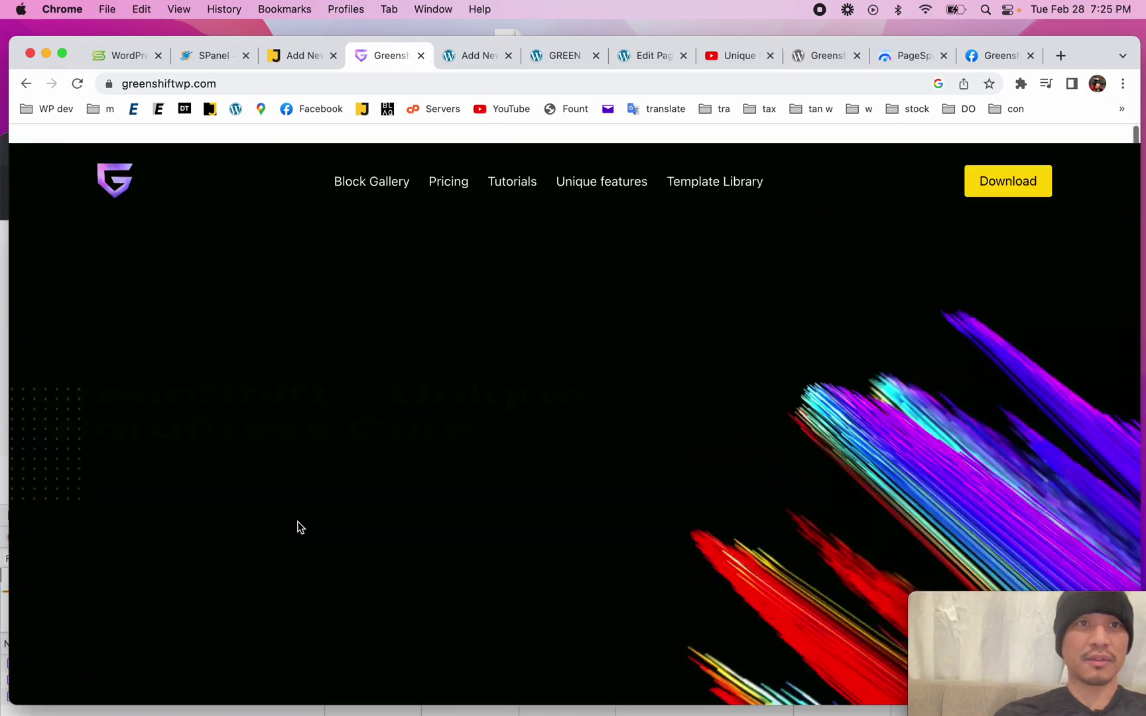
click(189, 8)
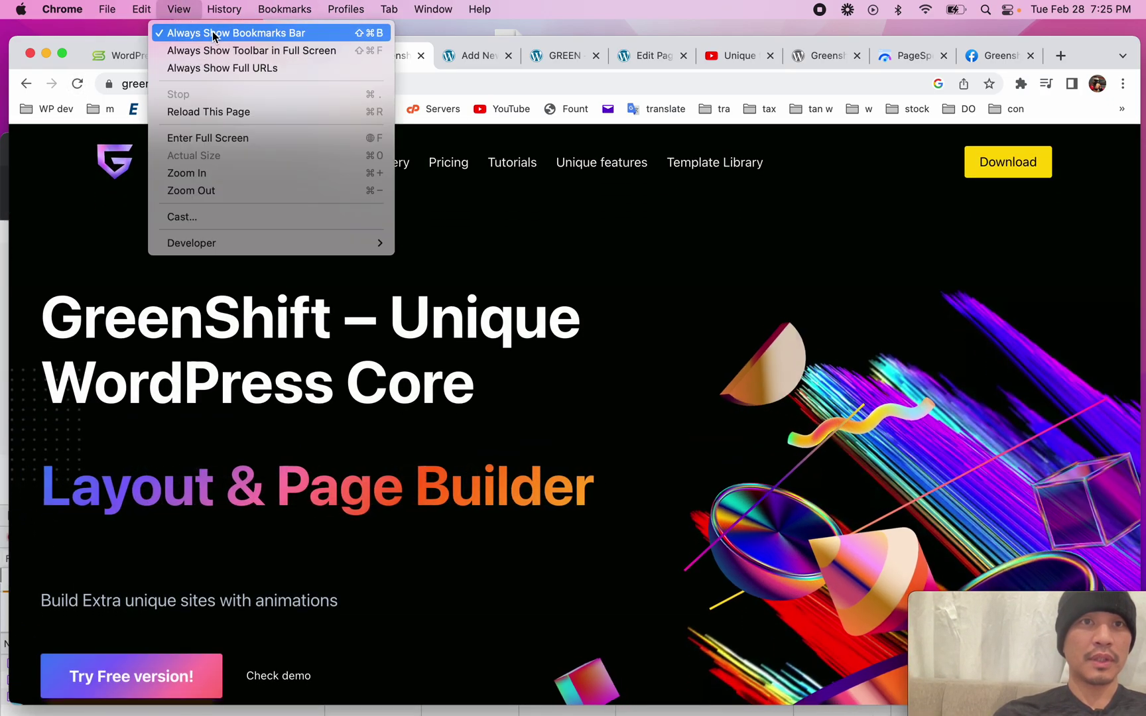
click(212, 31)
- Inspect the homepage's Advanced Animations section and record the page's network requests on a reload
scroll(379, 359, down, 20)
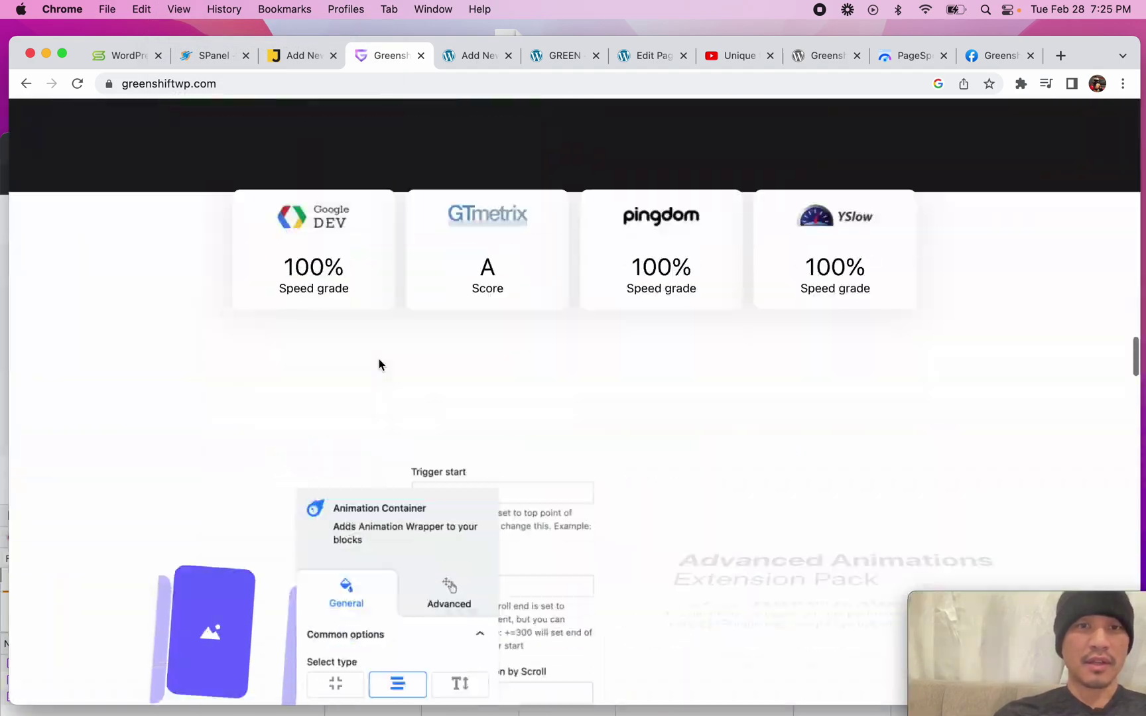
right_click(165, 476)
click(234, 626)
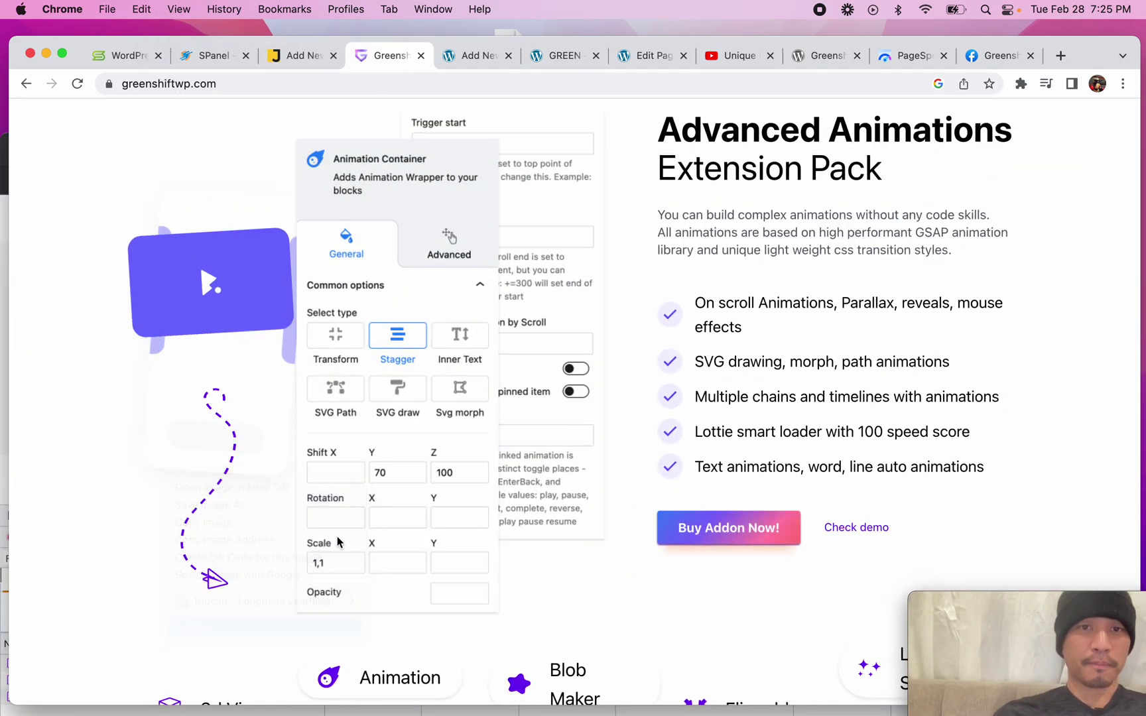
click(257, 330)
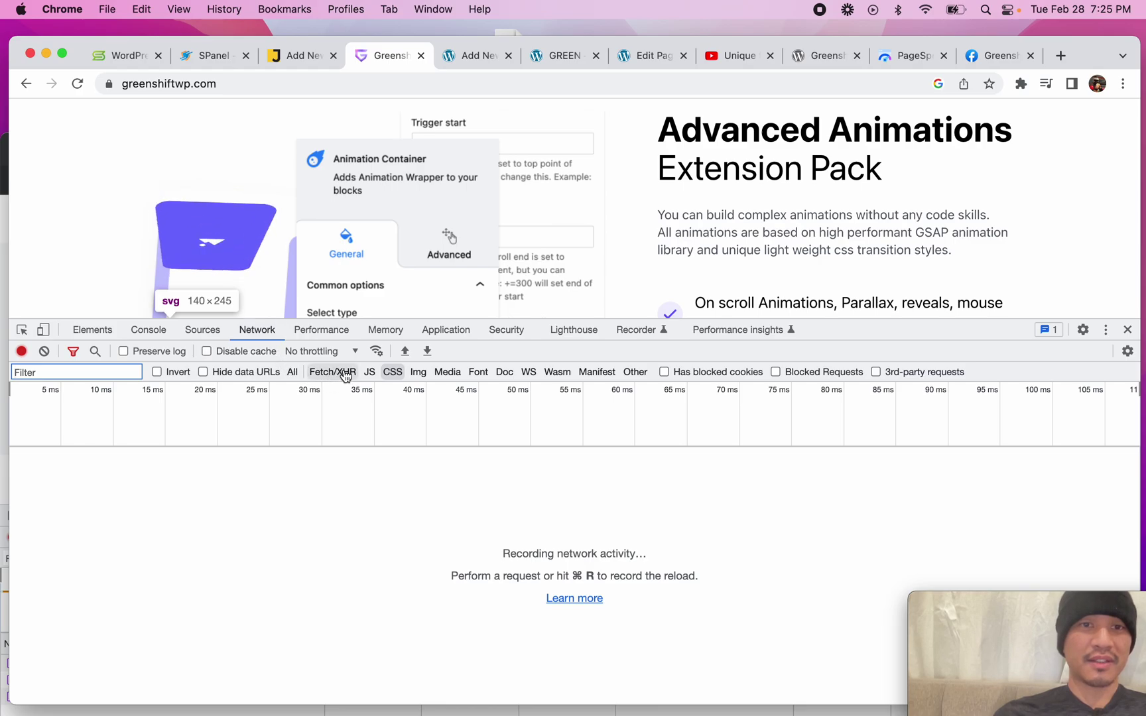
key(super+r)
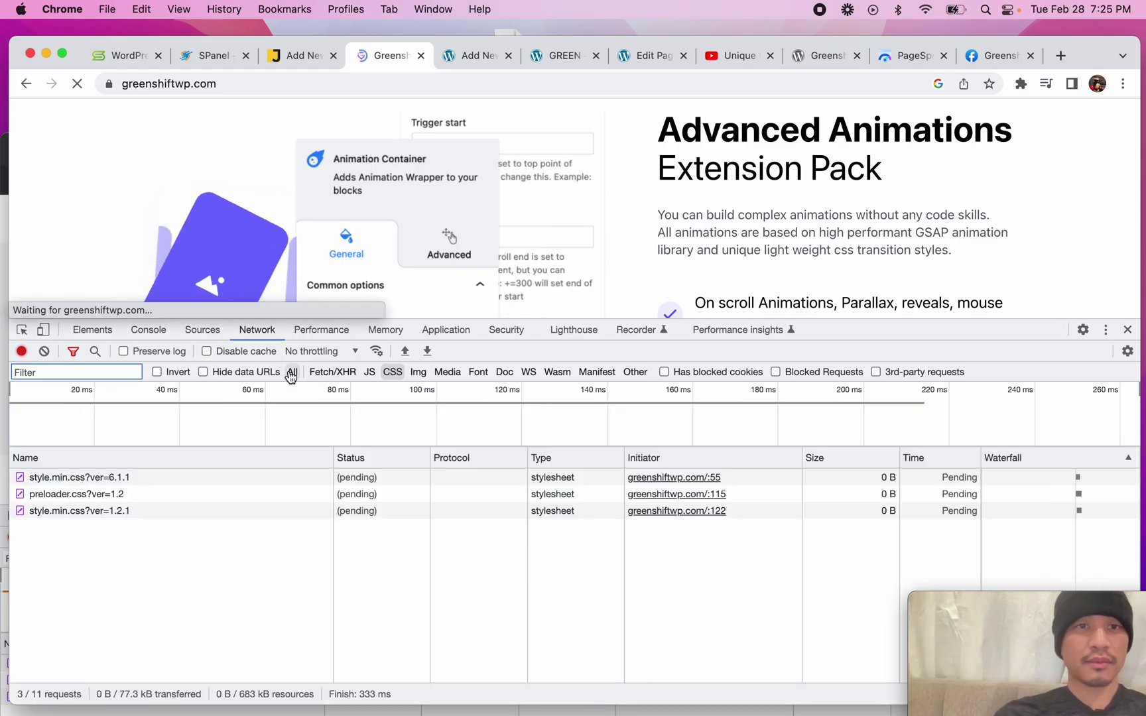
- Examine the homepage's CSS requests while going through the page, resizing the developer tools to compare page and request list
scroll(601, 203, up, 20)
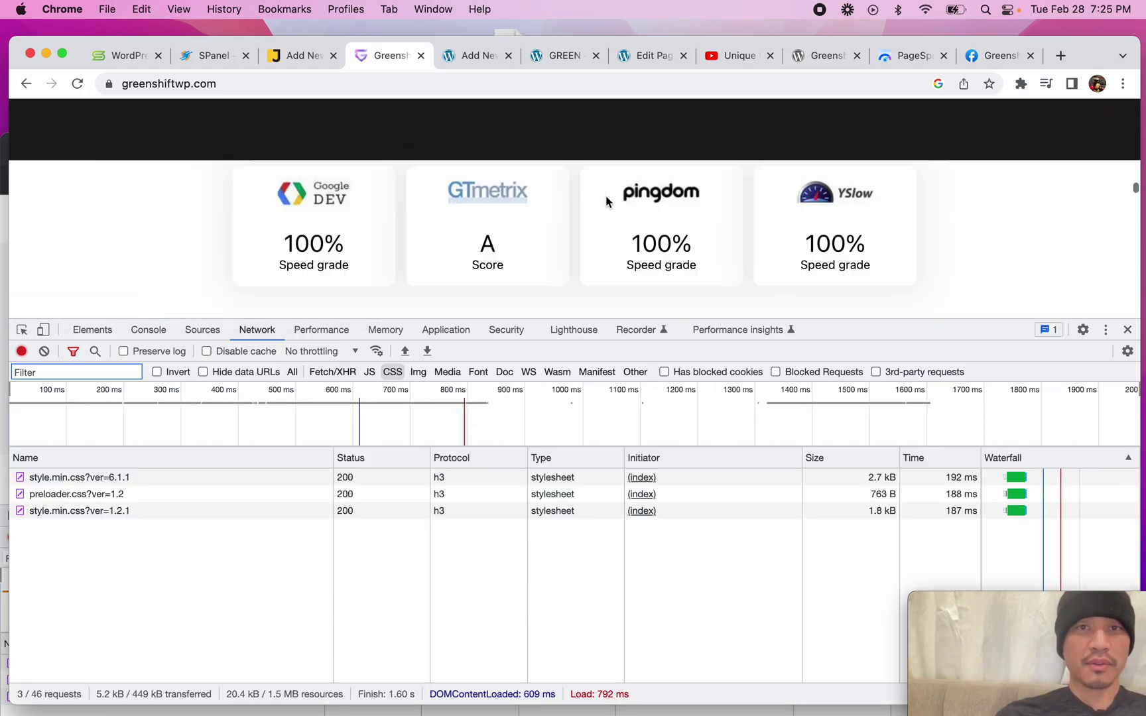
scroll(608, 201, down, 5)
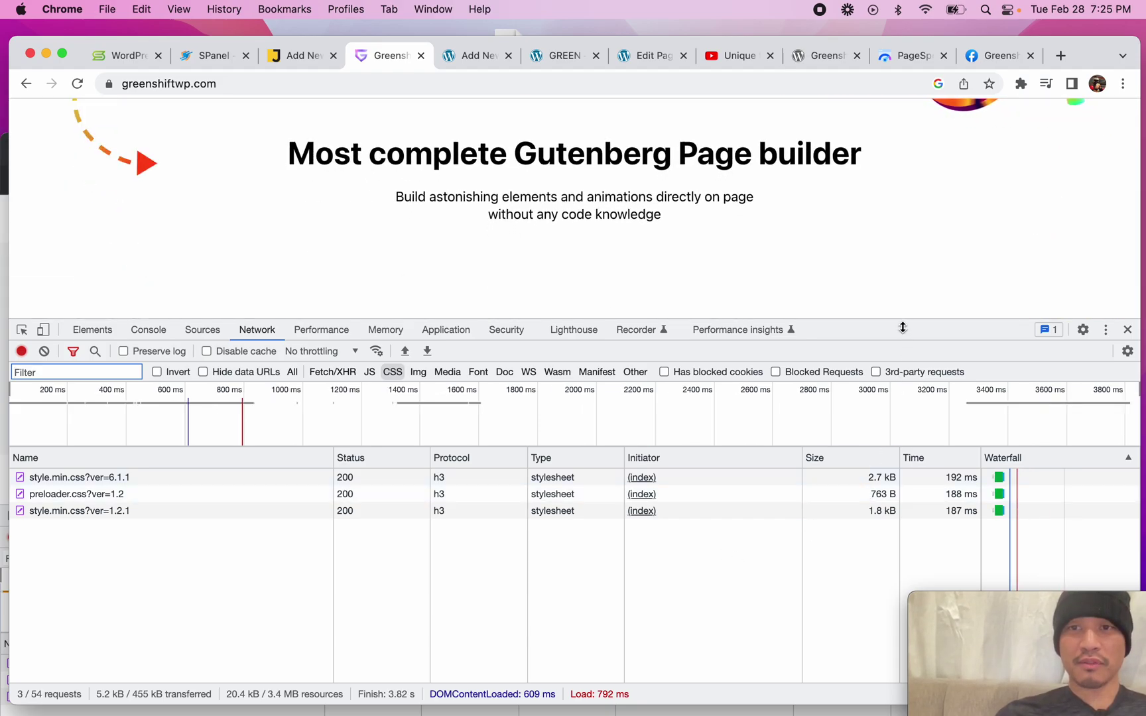
drag(903, 328, 902, 457)
scroll(626, 267, up, 5)
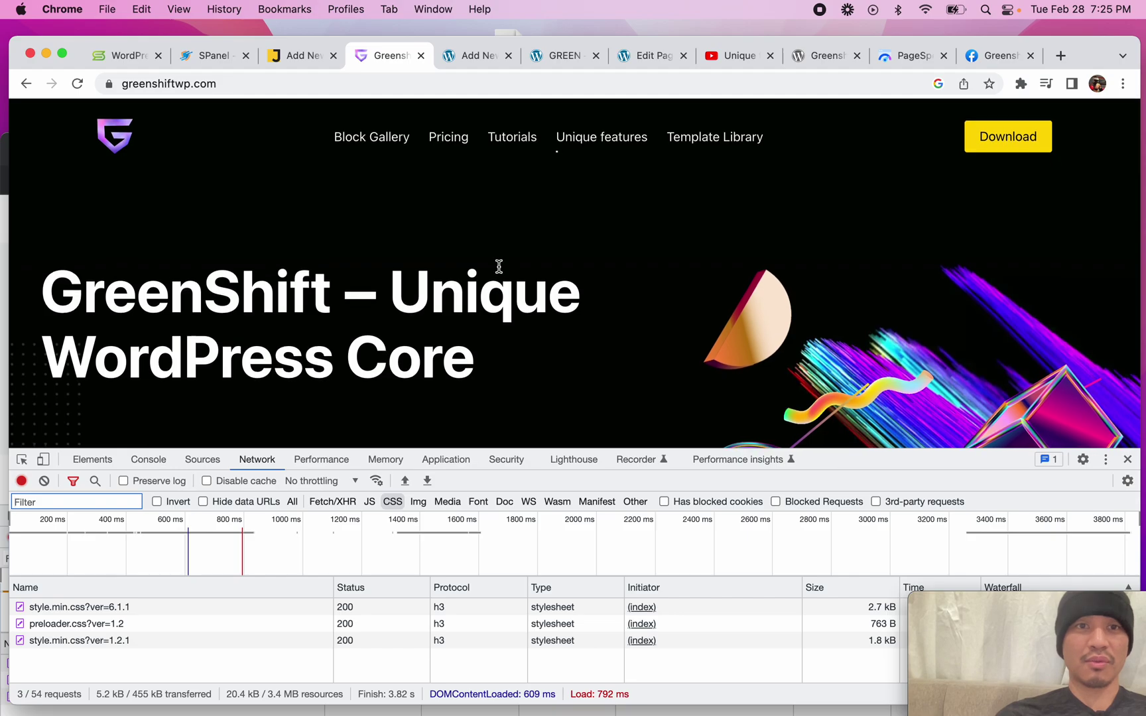
scroll(498, 267, down, 15)
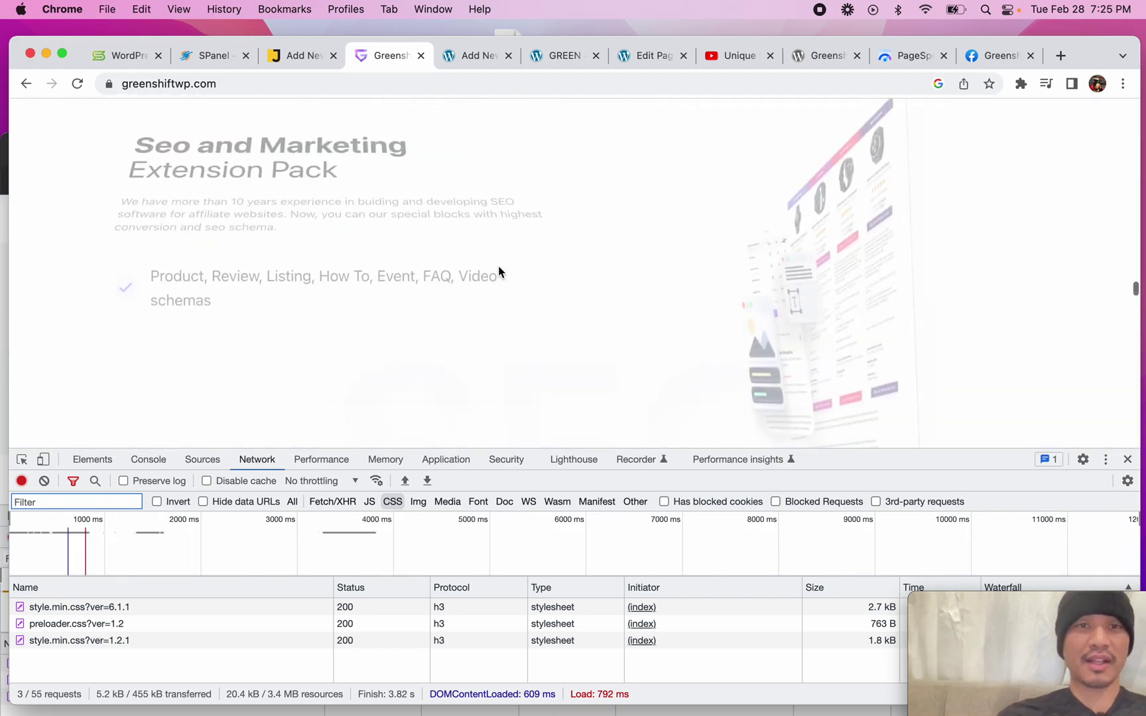
scroll(499, 272, down, 5)
drag(908, 463, 597, 222)
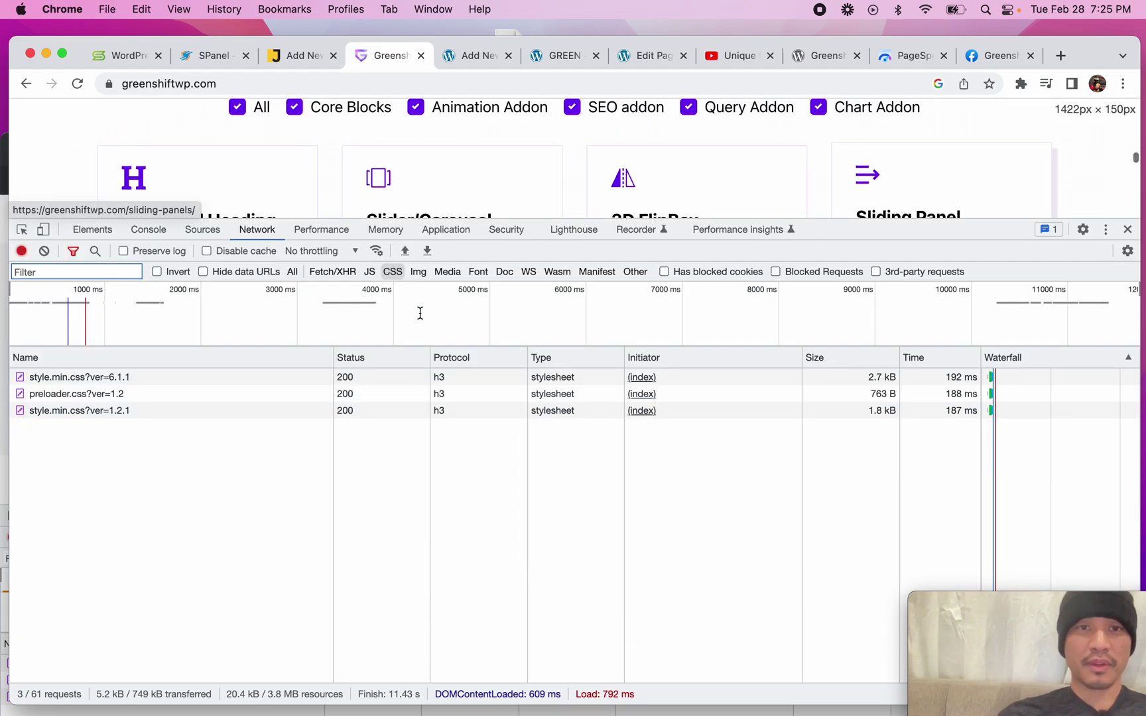
- Filter the network requests to JS, read the script list and look through the homepage's block gallery
click(371, 273)
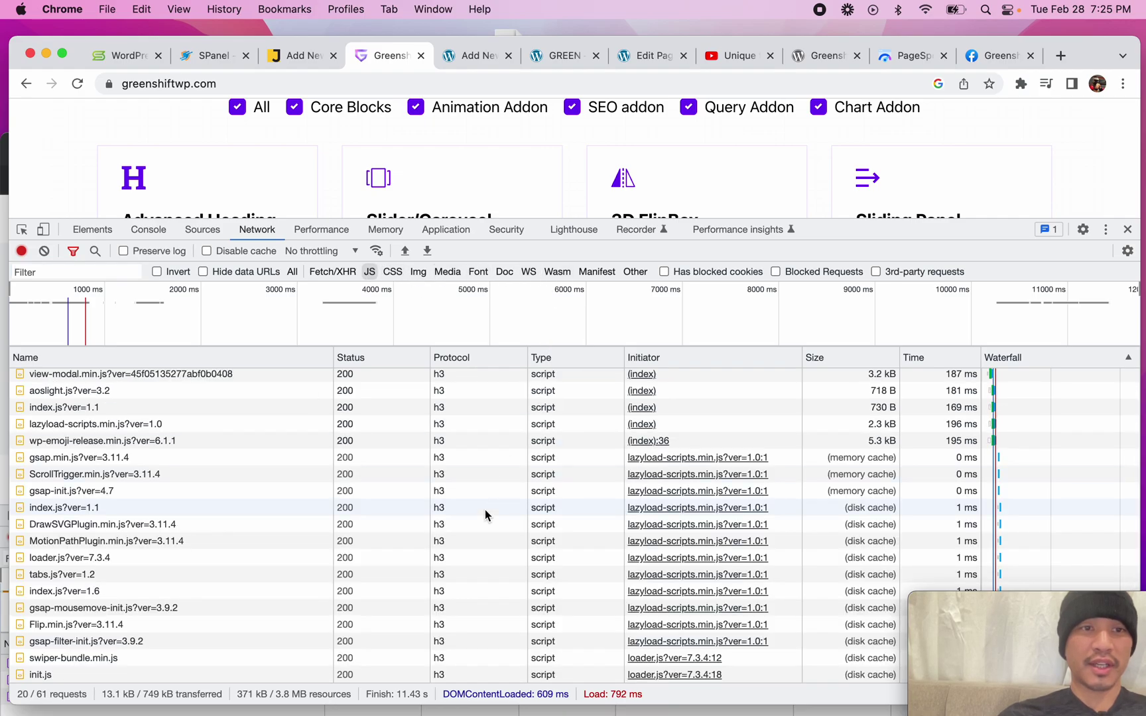
scroll(484, 509, up, 1)
drag(880, 227, 862, 475)
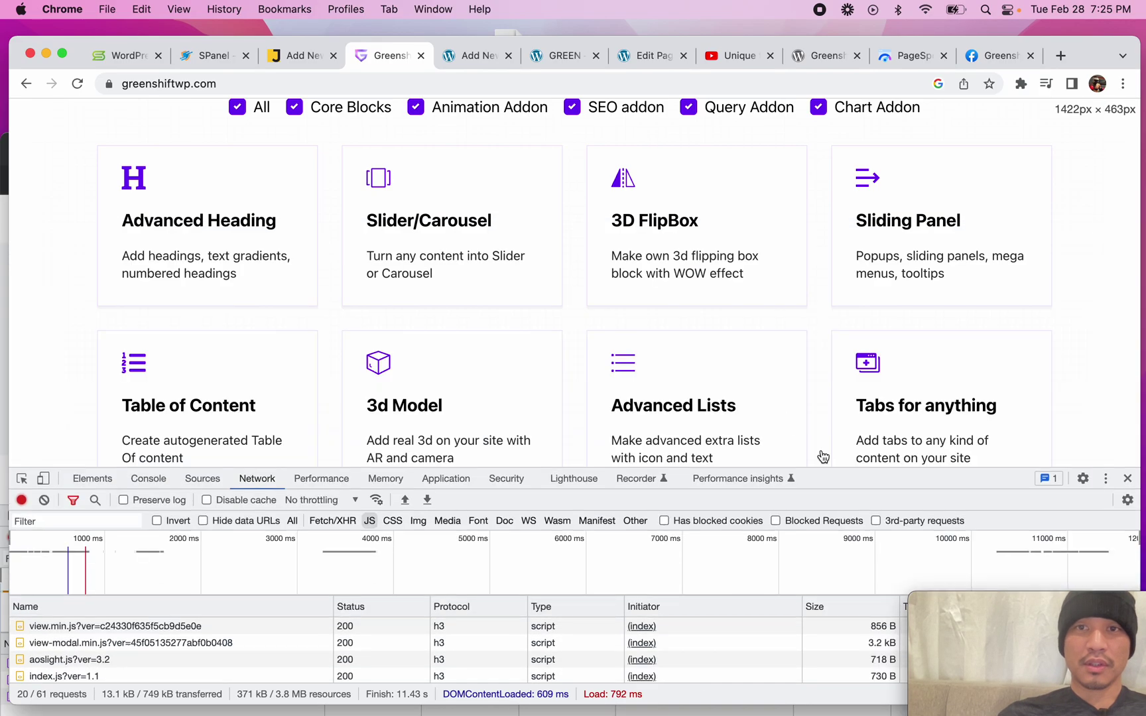
scroll(762, 385, down, 15)
scroll(762, 385, up, 10)
- Reload the homepage and check which JS files load as the page is scrolled, with the request list enlarged for reading
key(super+r)
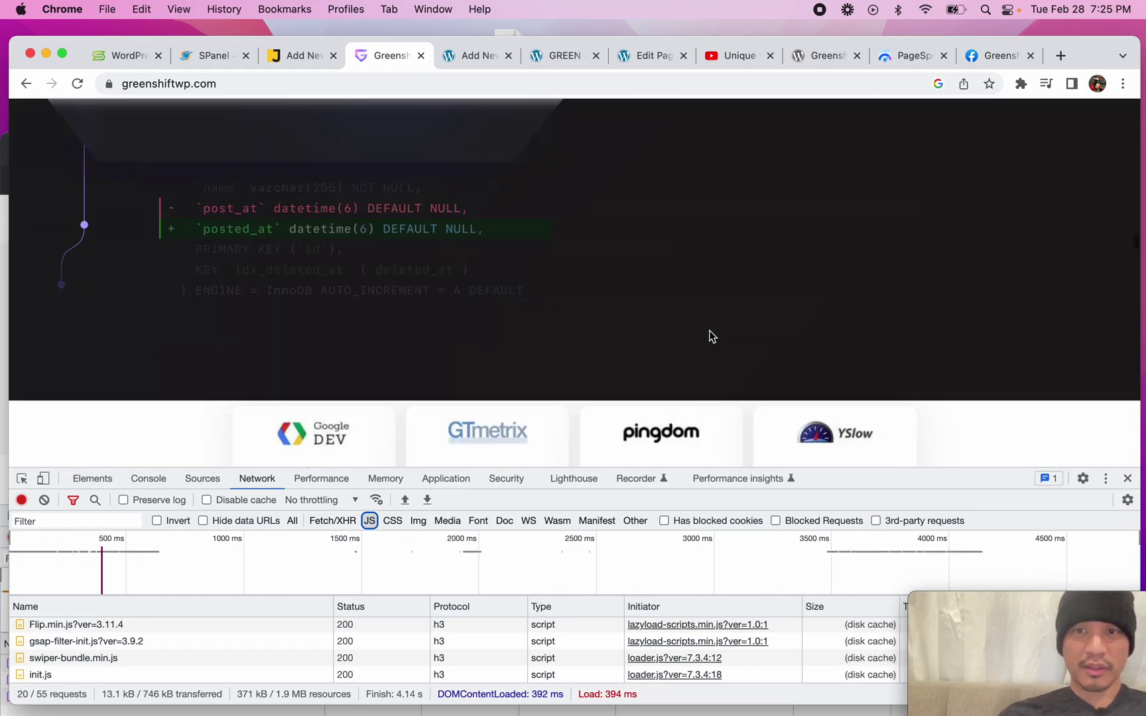
key(super+r)
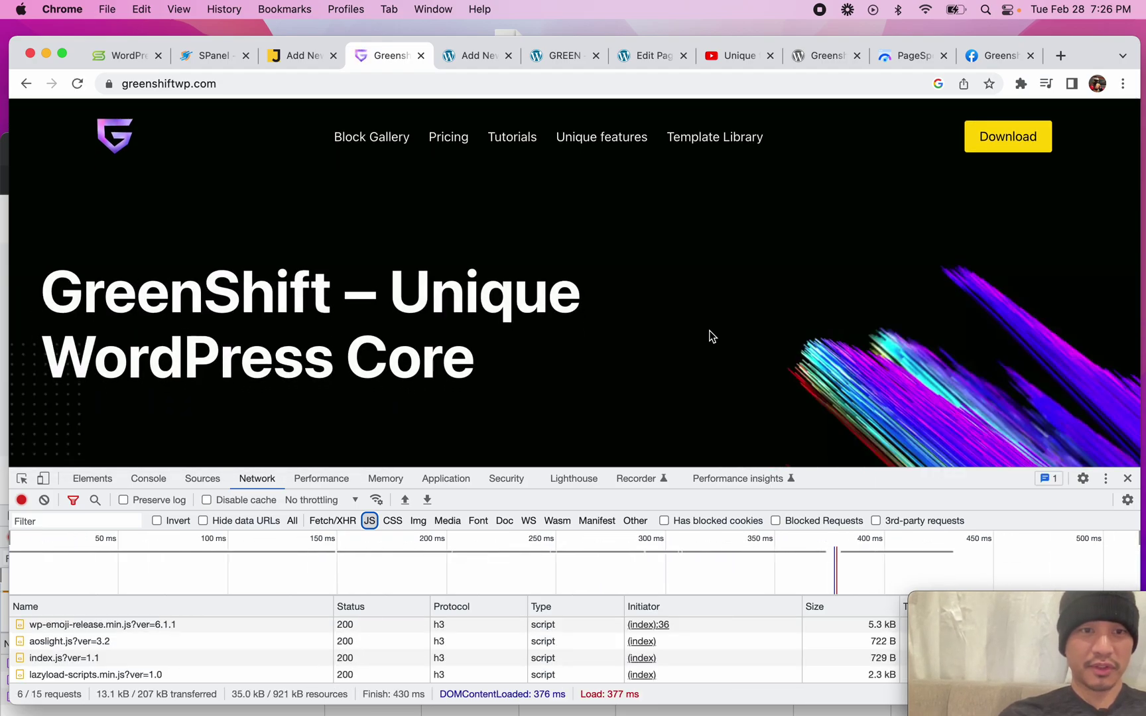
scroll(735, 383, down, 15)
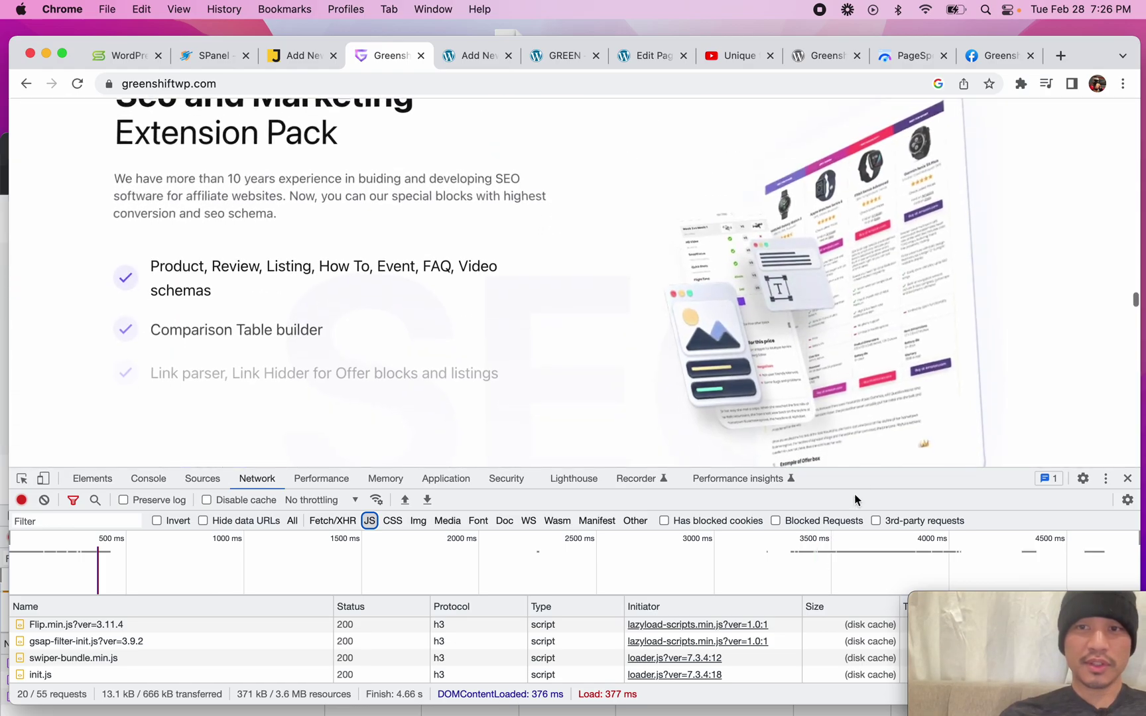
drag(856, 467, 869, 219)
mouse_move(726, 548)
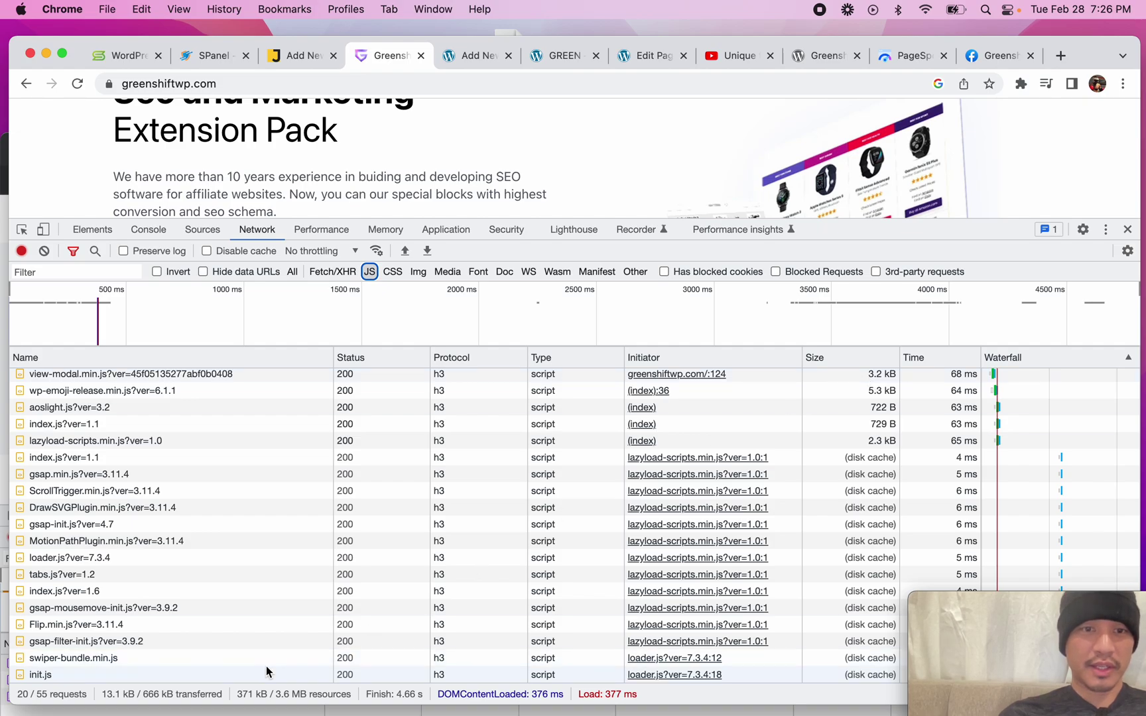
drag(902, 231, 902, 525)
scroll(748, 316, down, 15)
scroll(749, 316, up, 15)
click(592, 80)
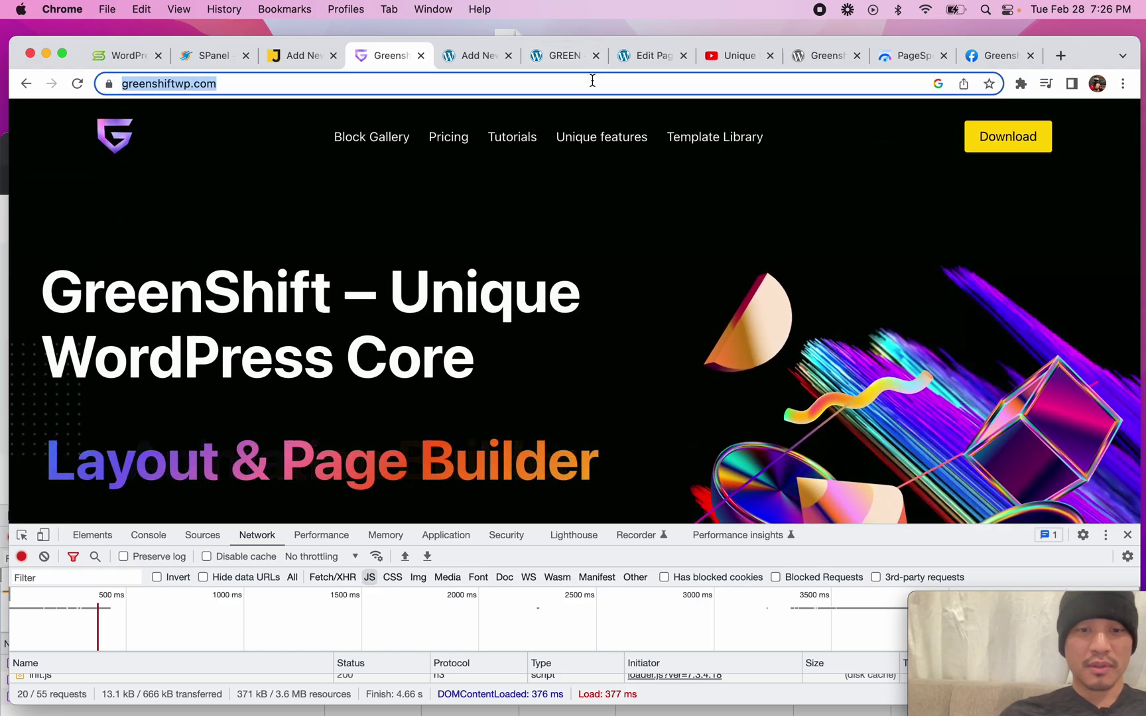
click(889, 56)
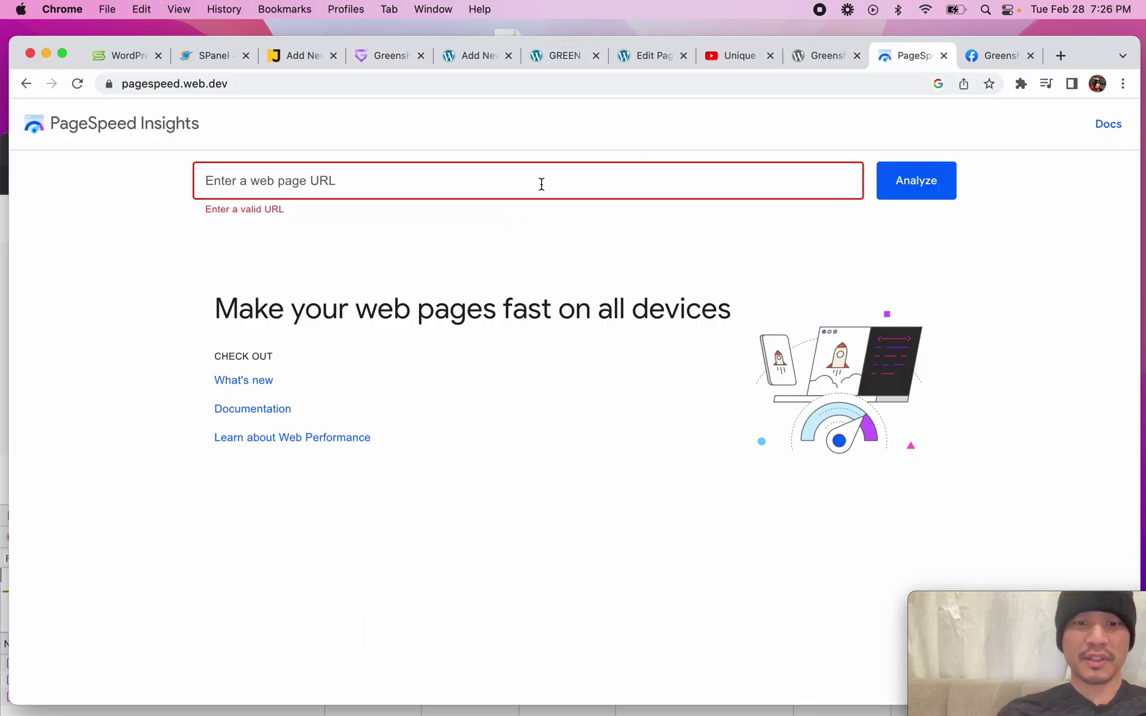
click(911, 188)
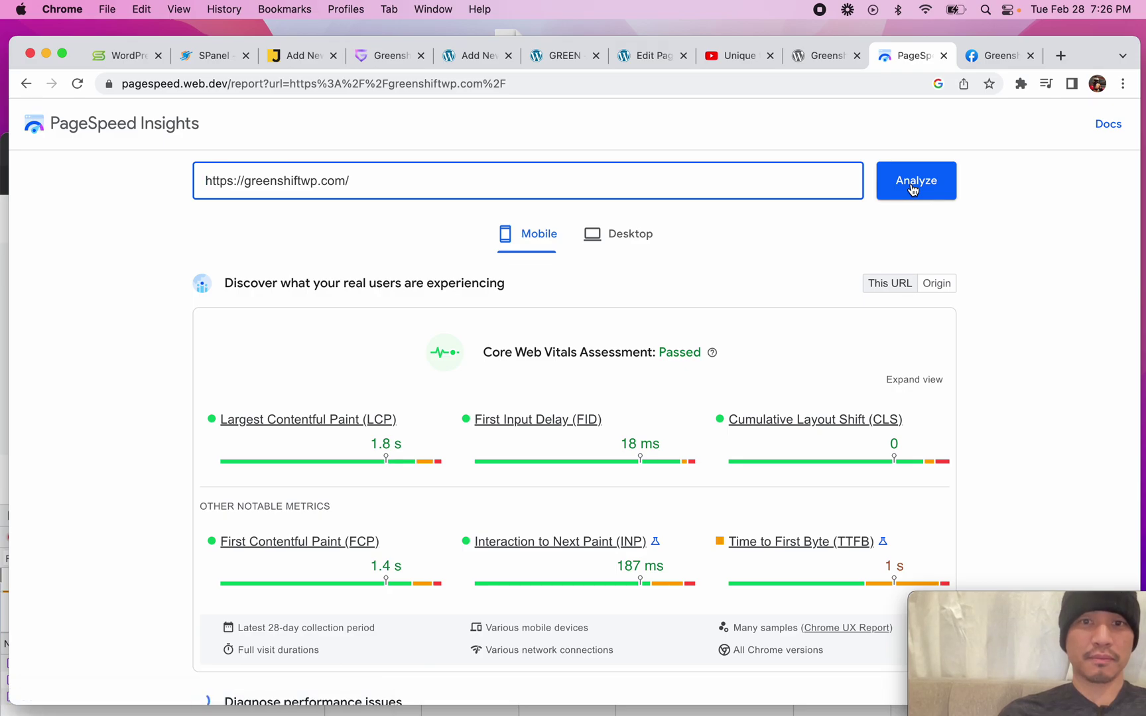
scroll(667, 408, down, 5)
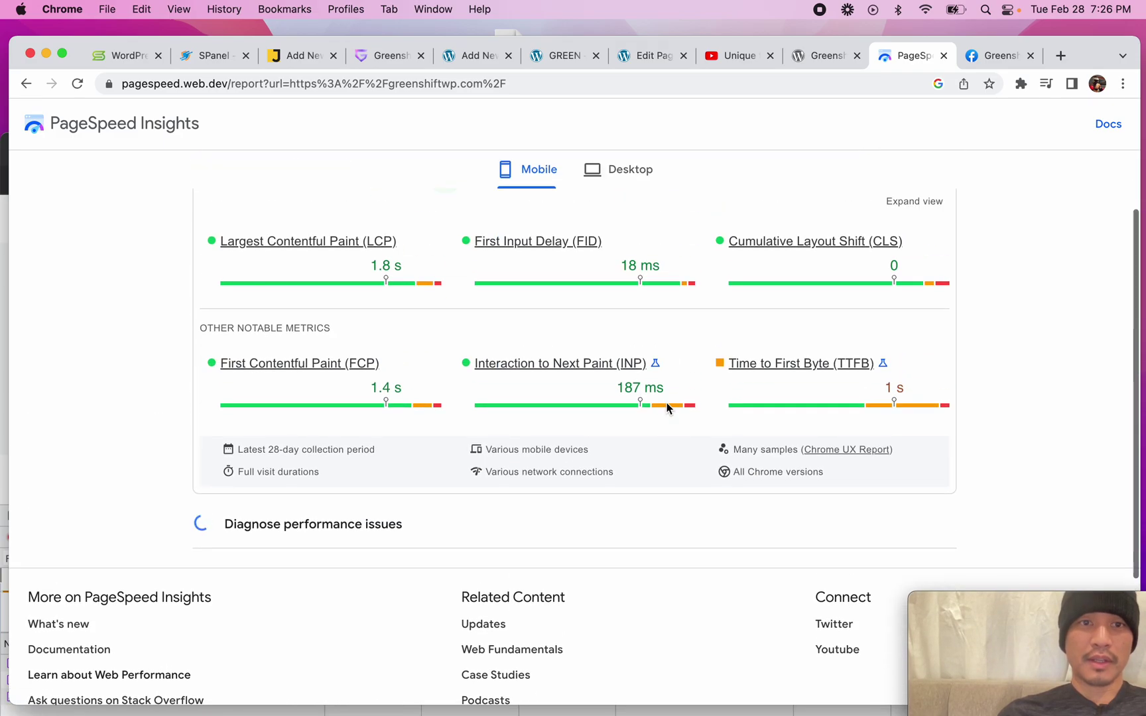
- Open the Template Library from the GreenShift homepage and look through its section templates
click(392, 57)
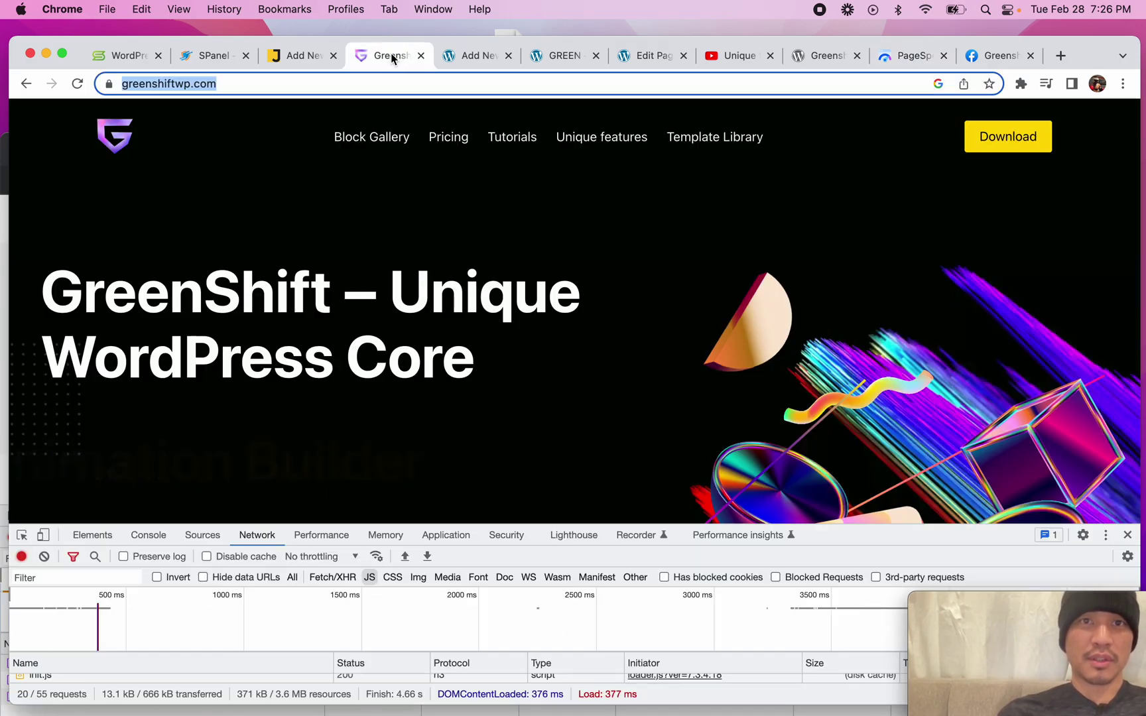
click(710, 141)
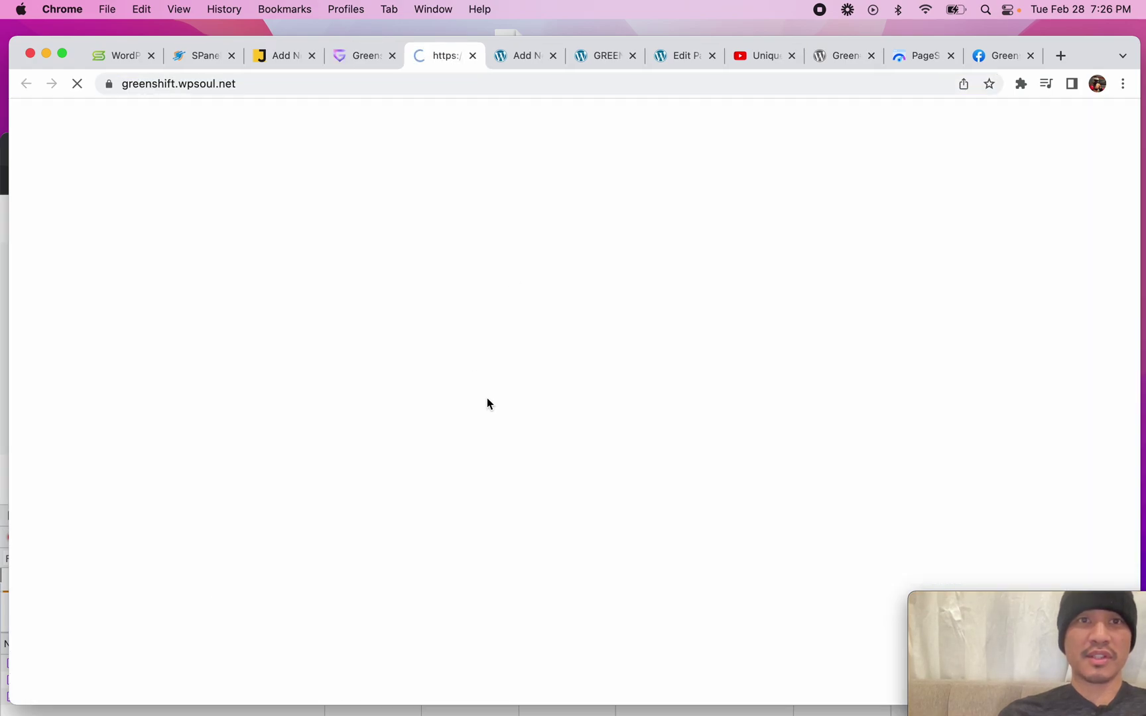
scroll(494, 443, down, 6)
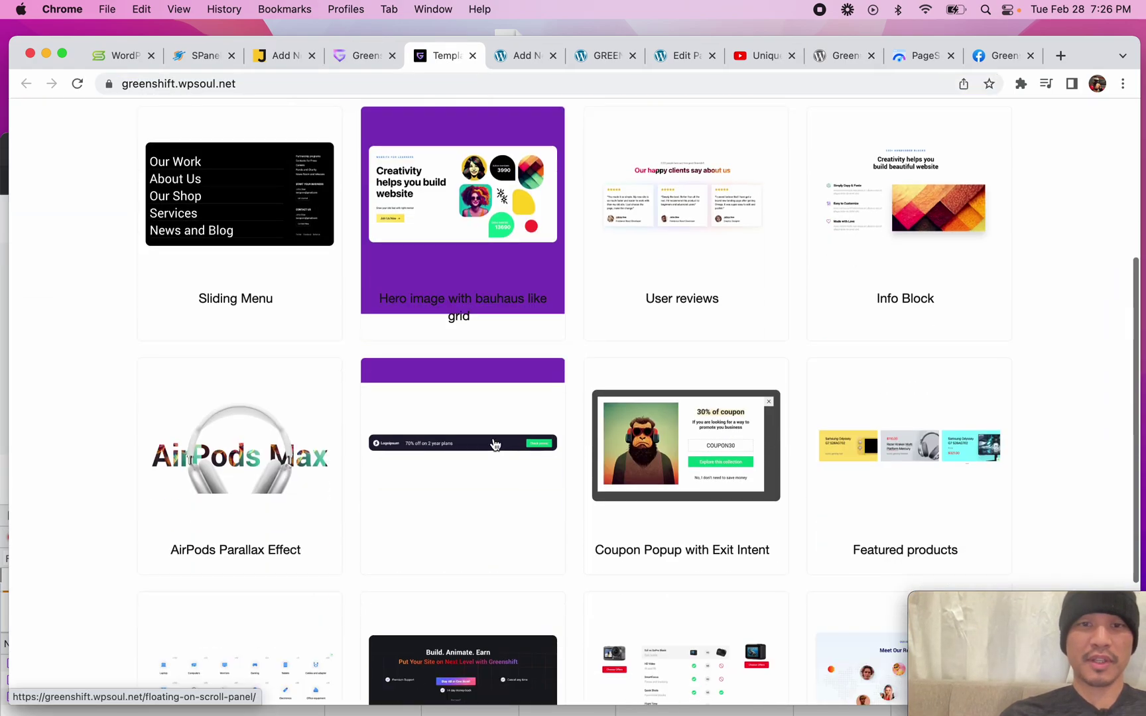
scroll(494, 443, down, 4)
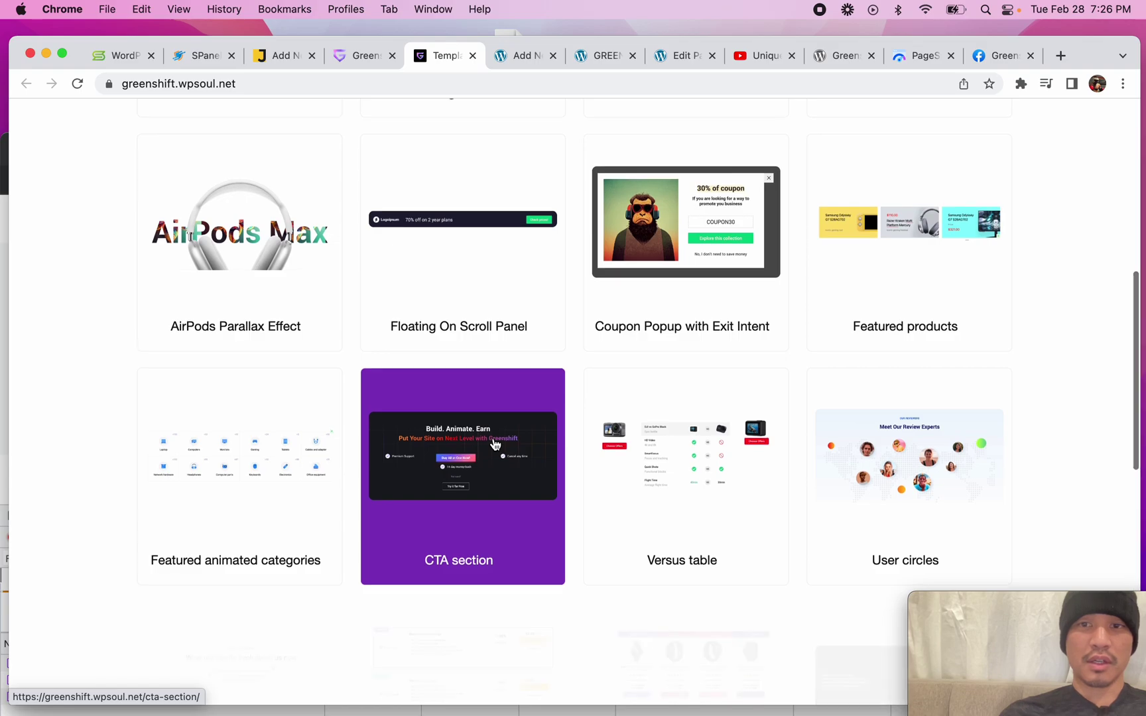
scroll(545, 415, up, 10)
scroll(512, 531, down, 10)
scroll(512, 530, down, 8)
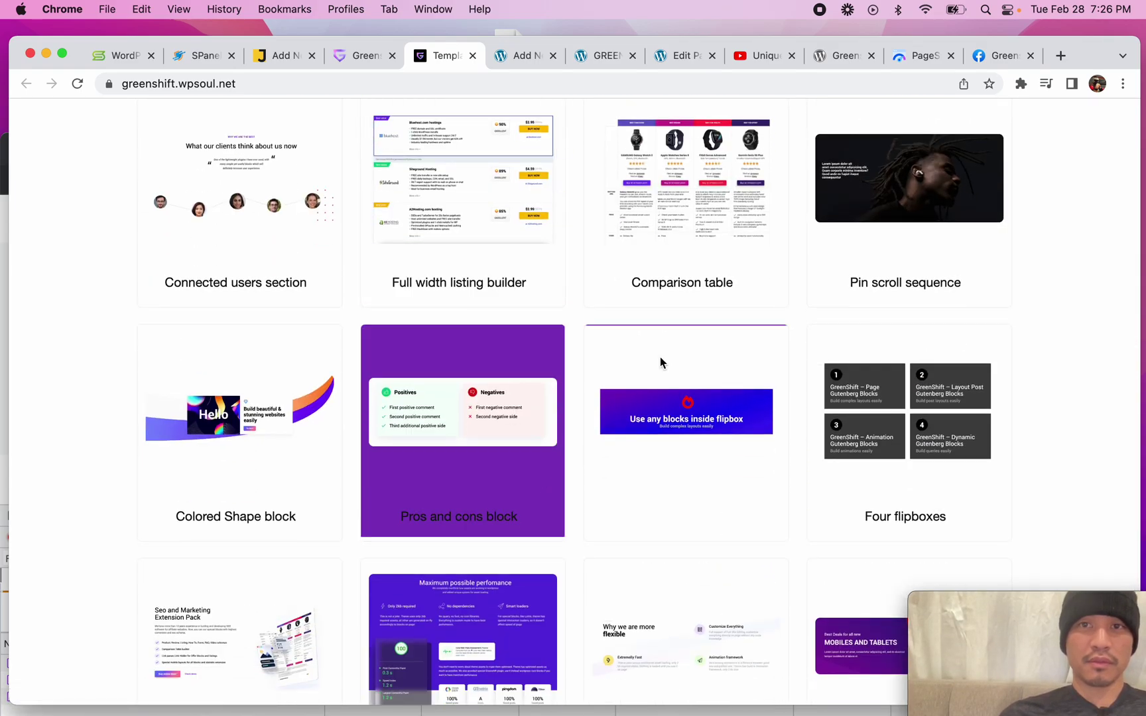
- Read the mobile performance scores for greenshiftwp.com in PageSpeed Insights and compare them with the desktop report
click(902, 59)
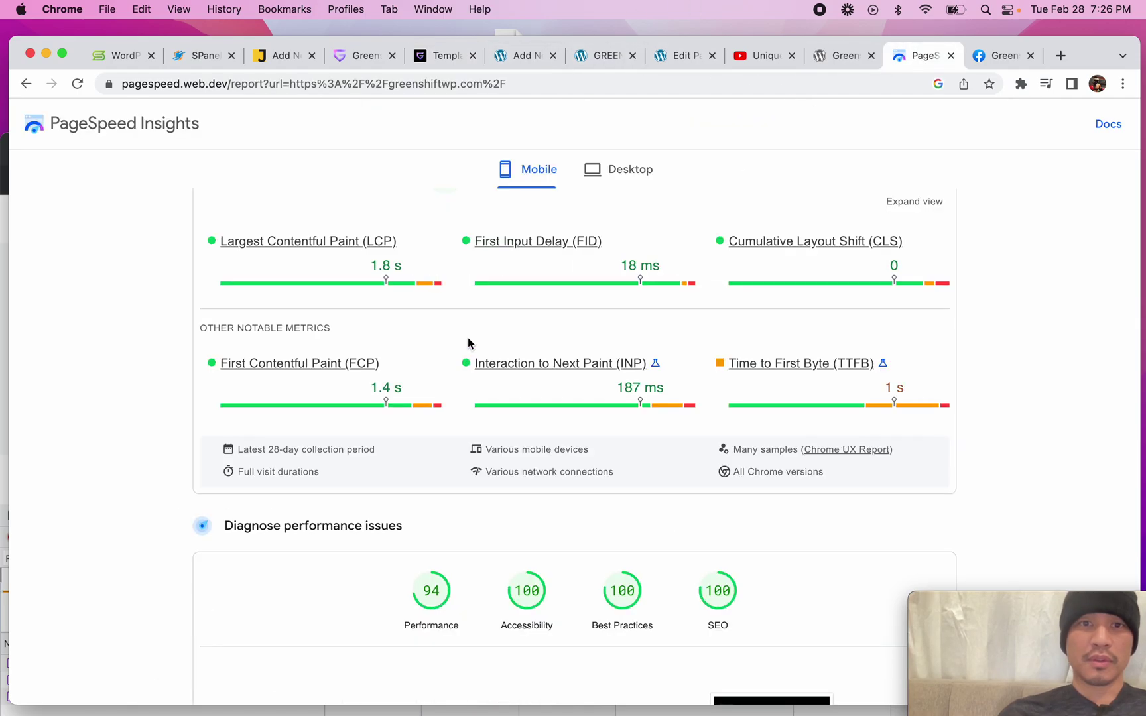
scroll(464, 345, up, 3)
scroll(461, 346, down, 8)
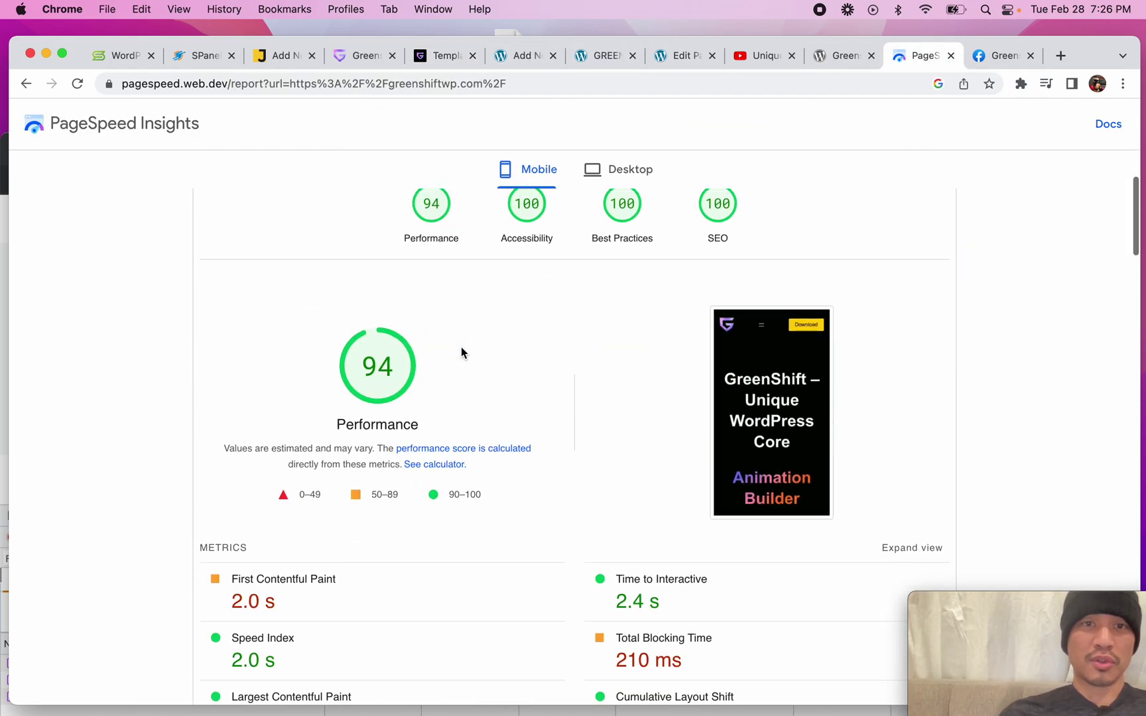
scroll(460, 352, up, 5)
click(624, 241)
scroll(526, 490, down, 10)
scroll(526, 489, up, 4)
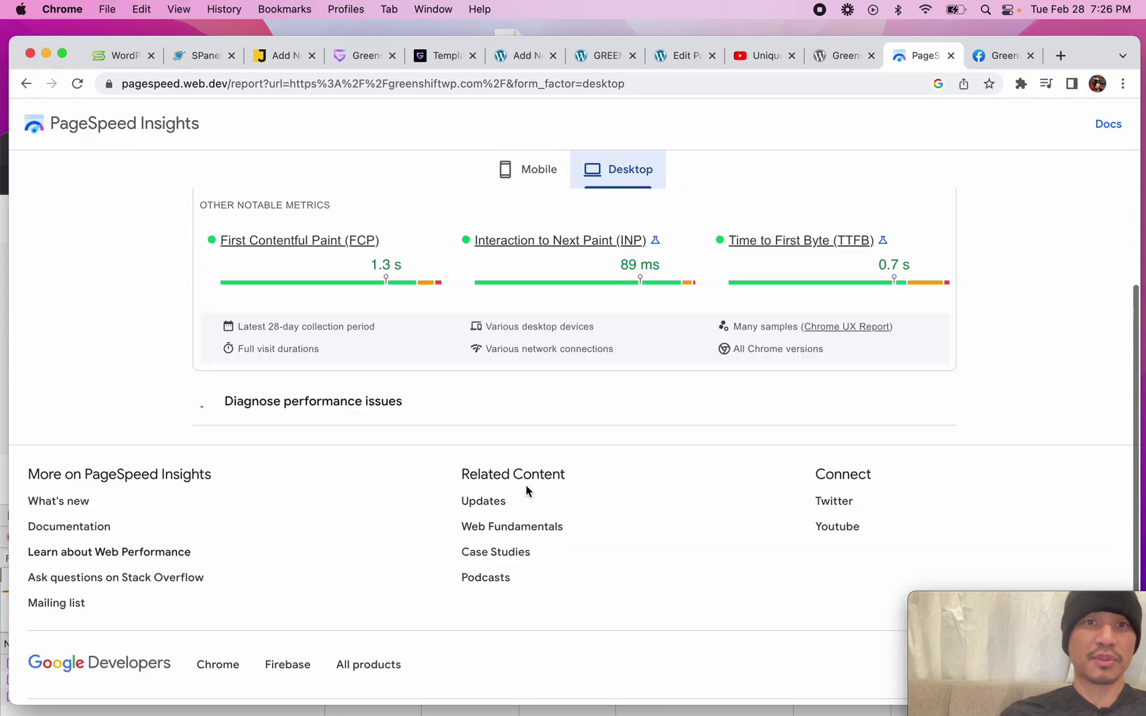
scroll(526, 489, down, 2)
scroll(526, 491, down, 3)
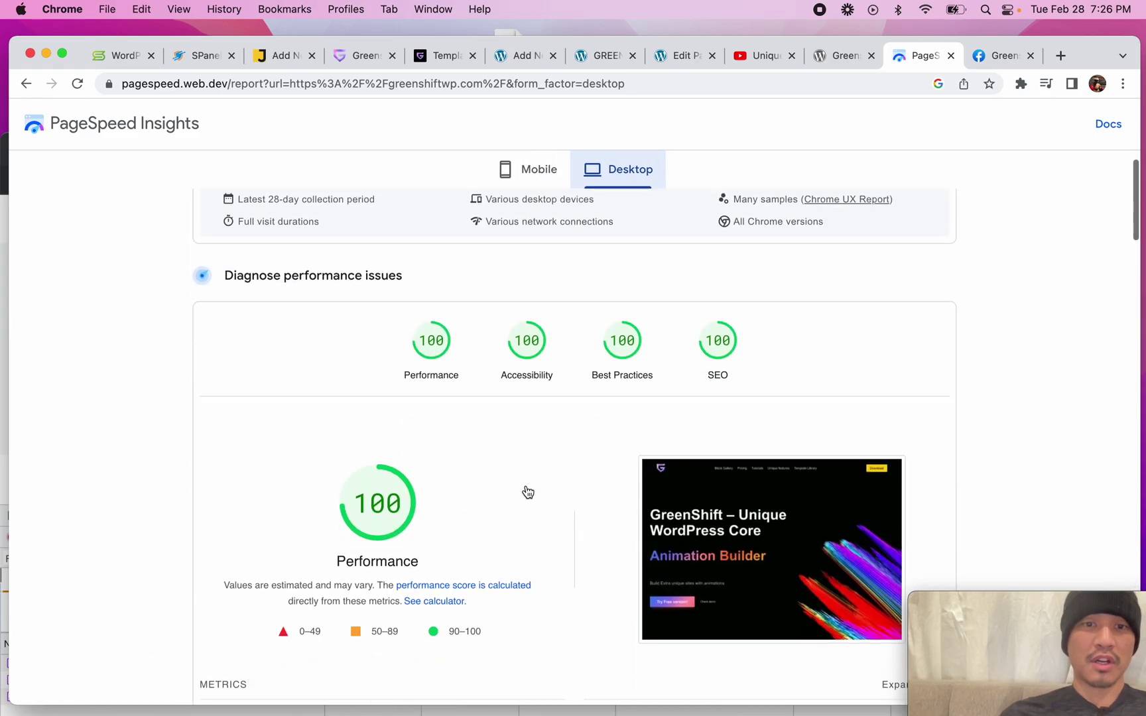
scroll(527, 491, up, 1)
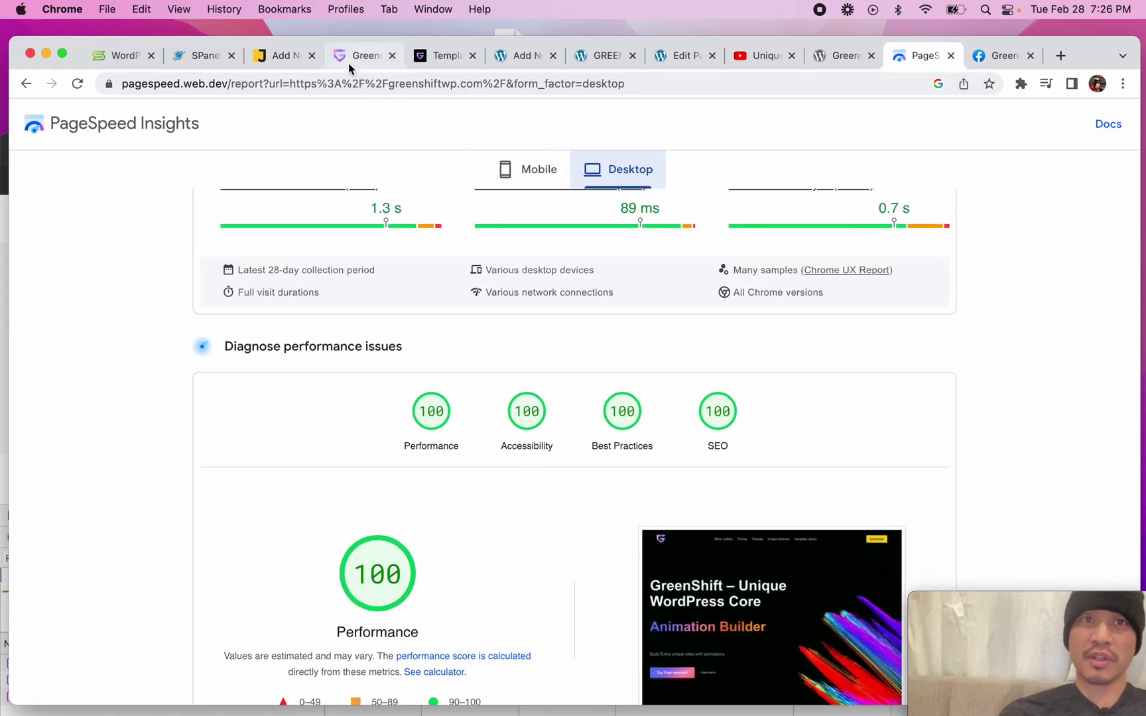
- Browse further down the GreenShift template library's sections and open the Category carousel template
click(449, 59)
scroll(479, 406, down, 3)
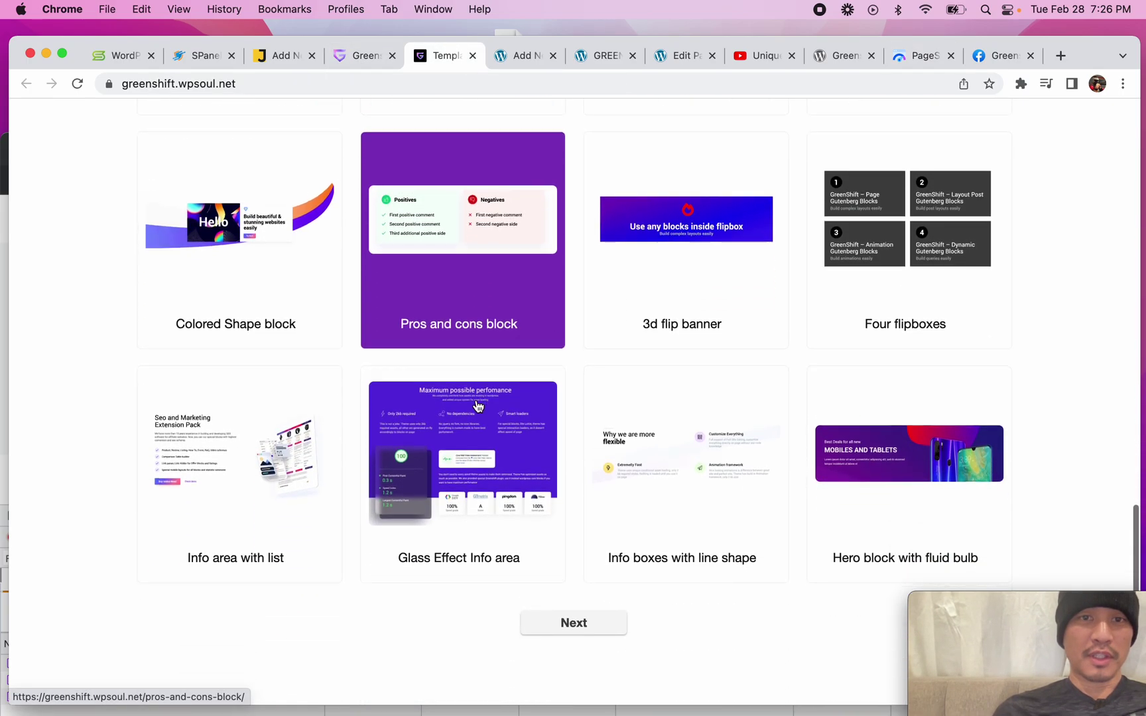
scroll(478, 405, up, 5)
scroll(476, 402, down, 13)
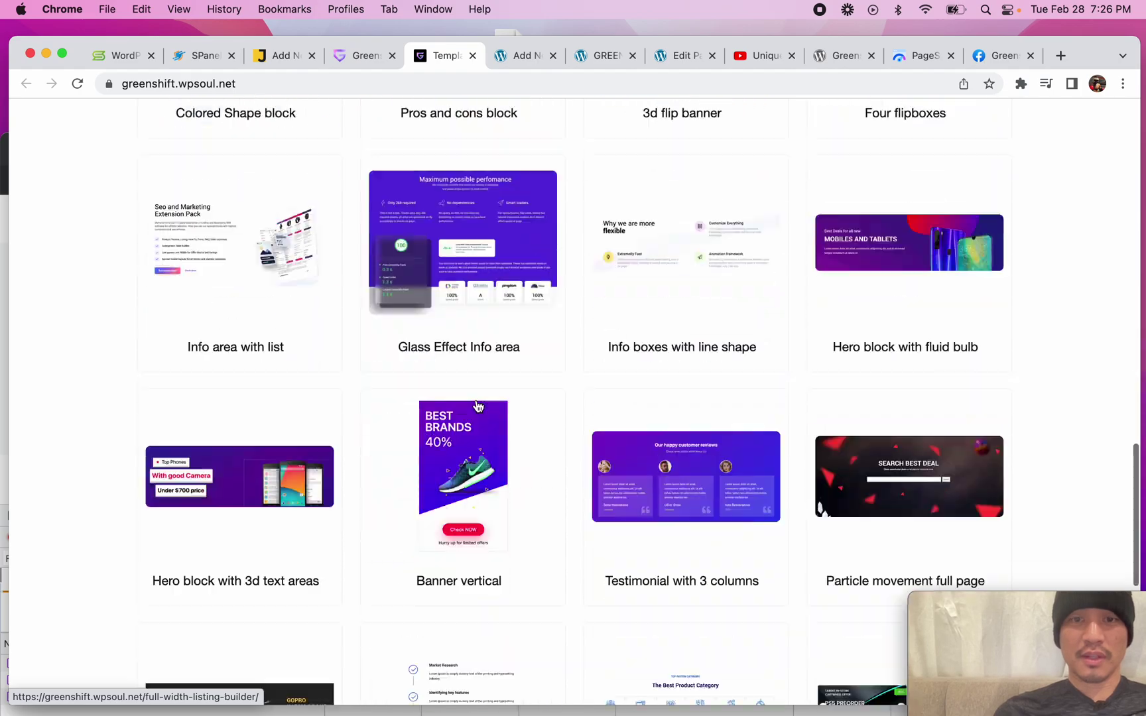
scroll(477, 405, down, 2)
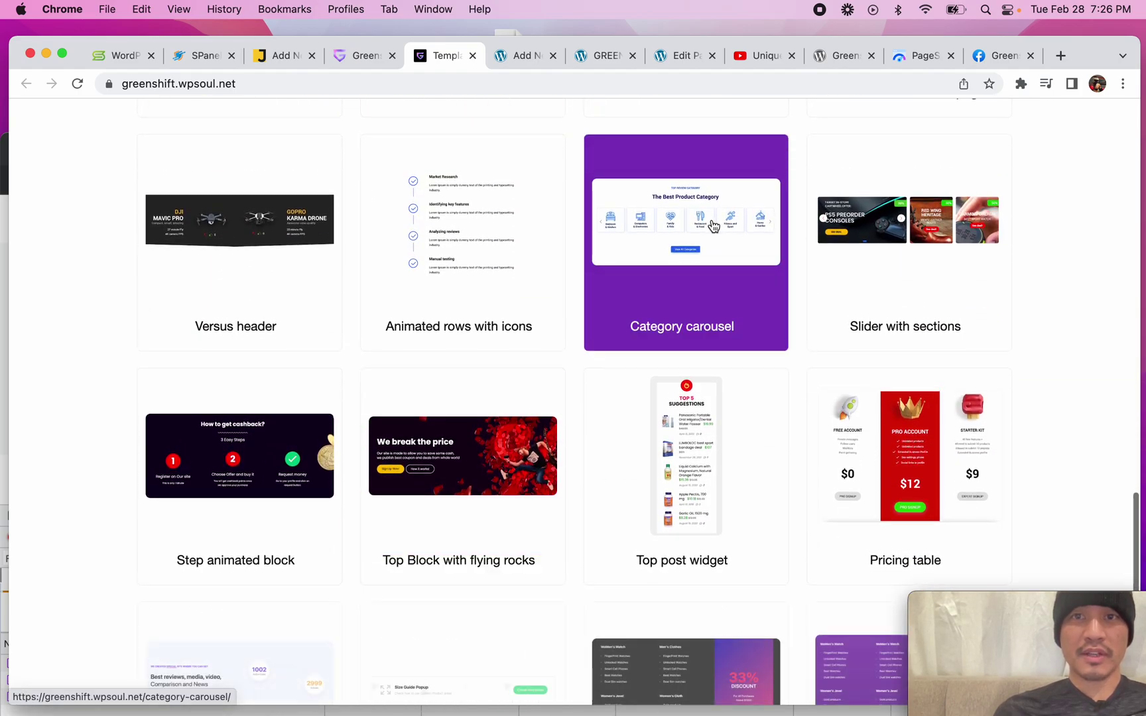
click(713, 226)
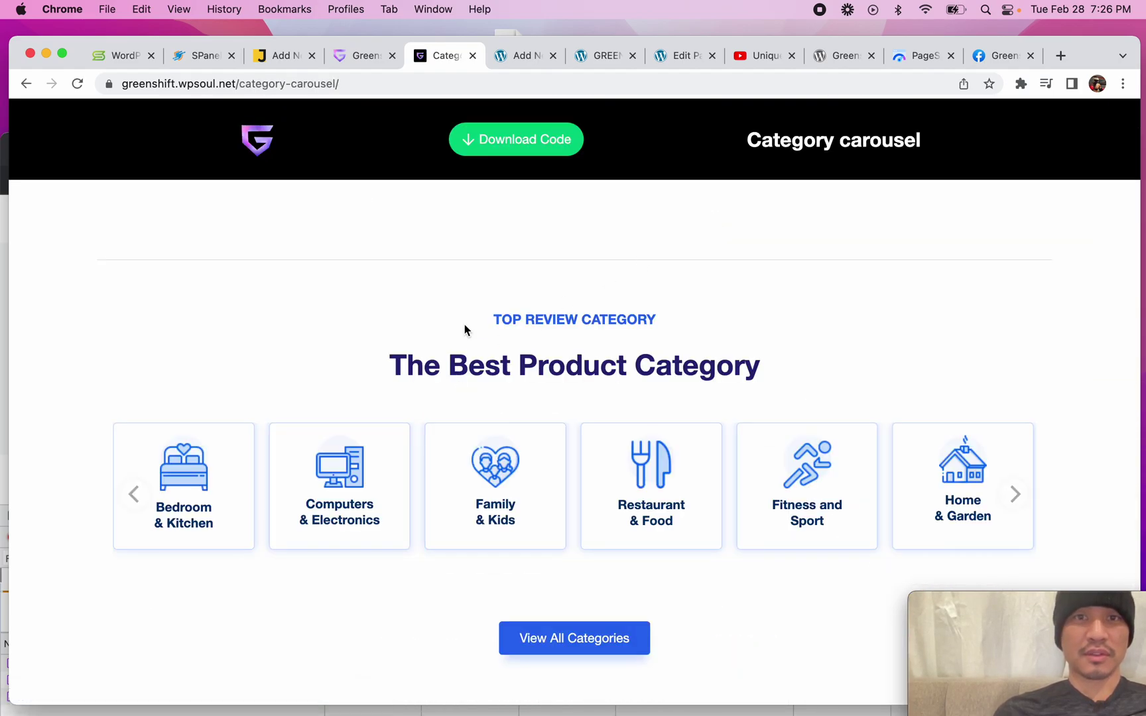
- Copy the Category carousel demo's address and try the carousel's navigation in both directions
click(477, 80)
scroll(509, 368, down, 1)
scroll(1077, 455, up, 1)
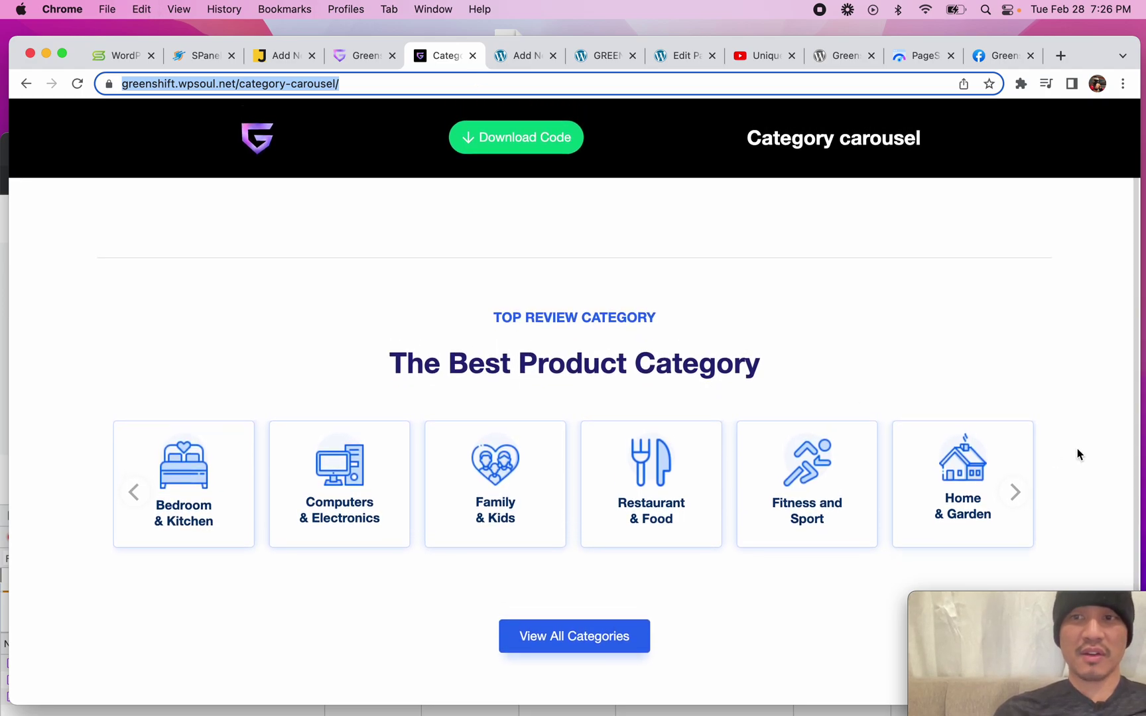
click(1012, 497)
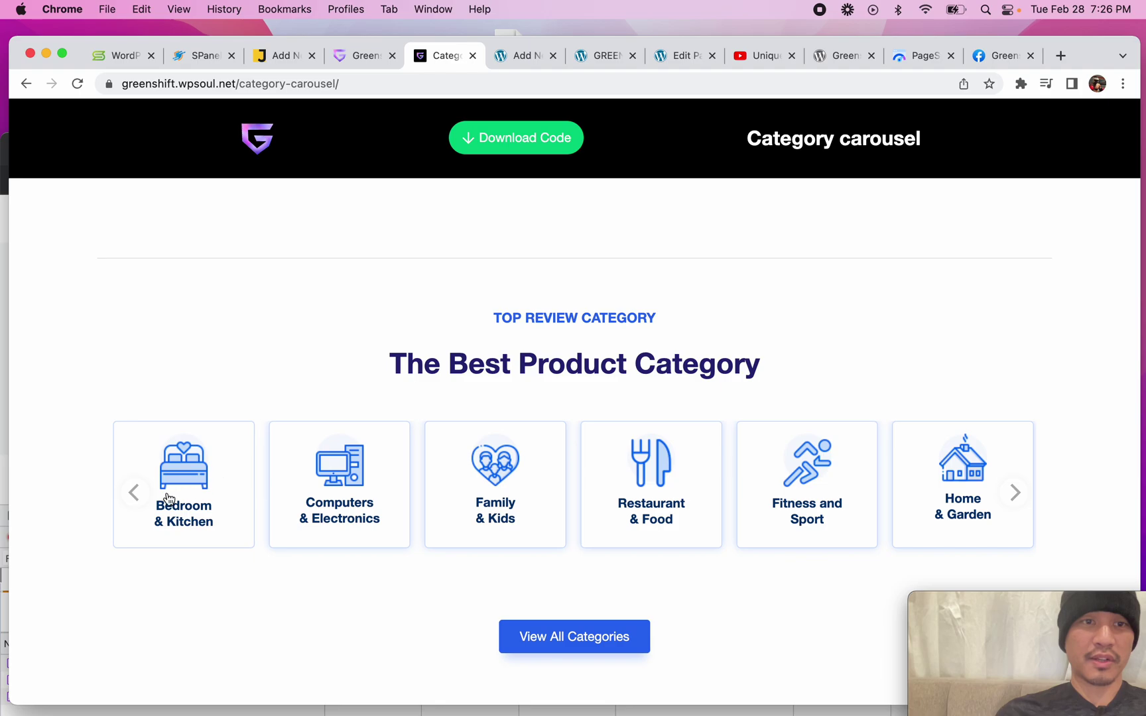
double_click(134, 494)
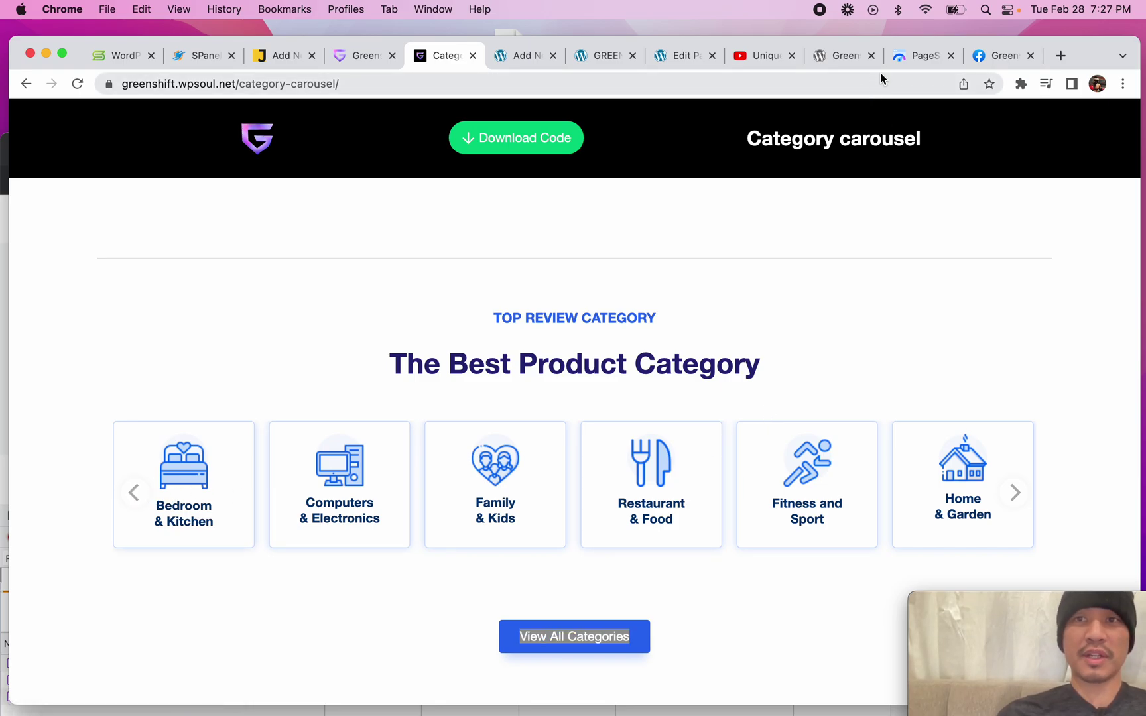
click(922, 56)
scroll(525, 197, up, 5)
triple_click(532, 185)
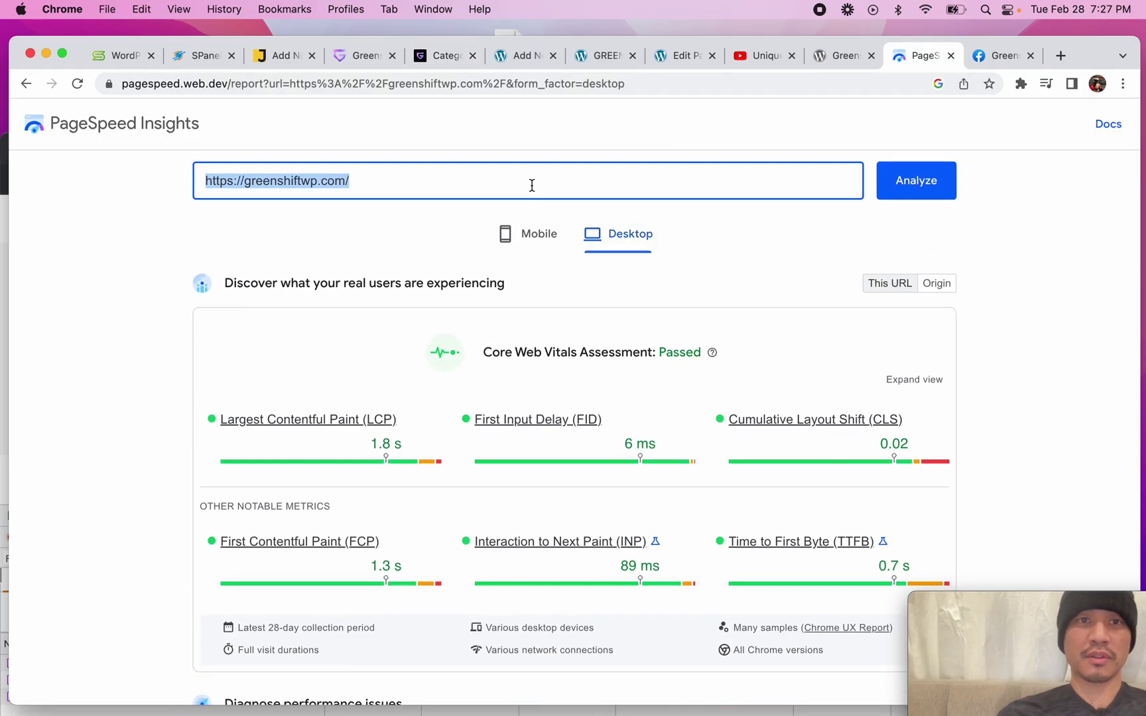
click(933, 194)
- Return from the Category carousel demo to the Greenshift Library and look through the Layouts templates
click(425, 60)
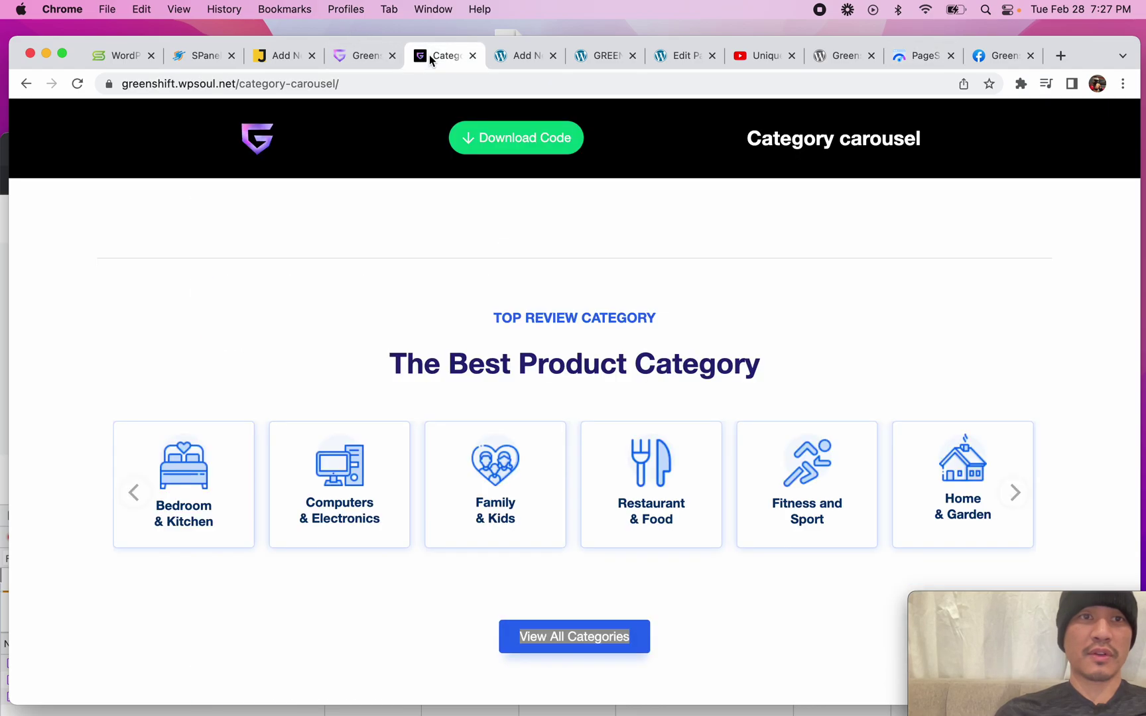
click(27, 83)
scroll(686, 363, up, 15)
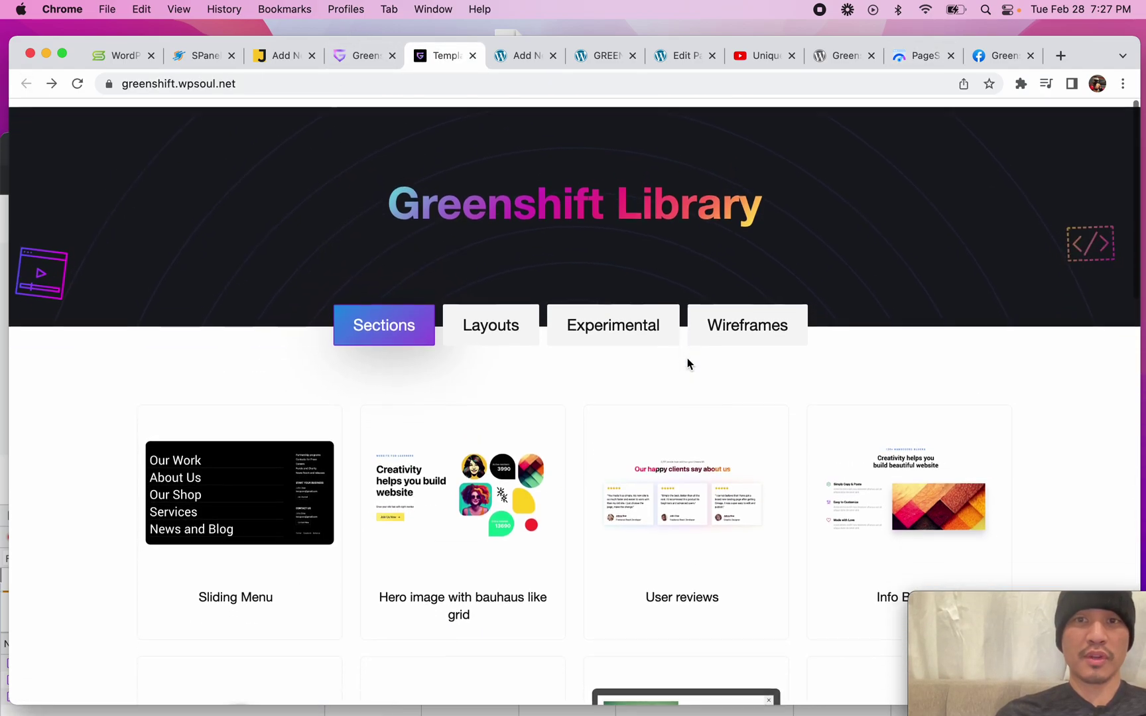
click(508, 330)
scroll(582, 514, down, 5)
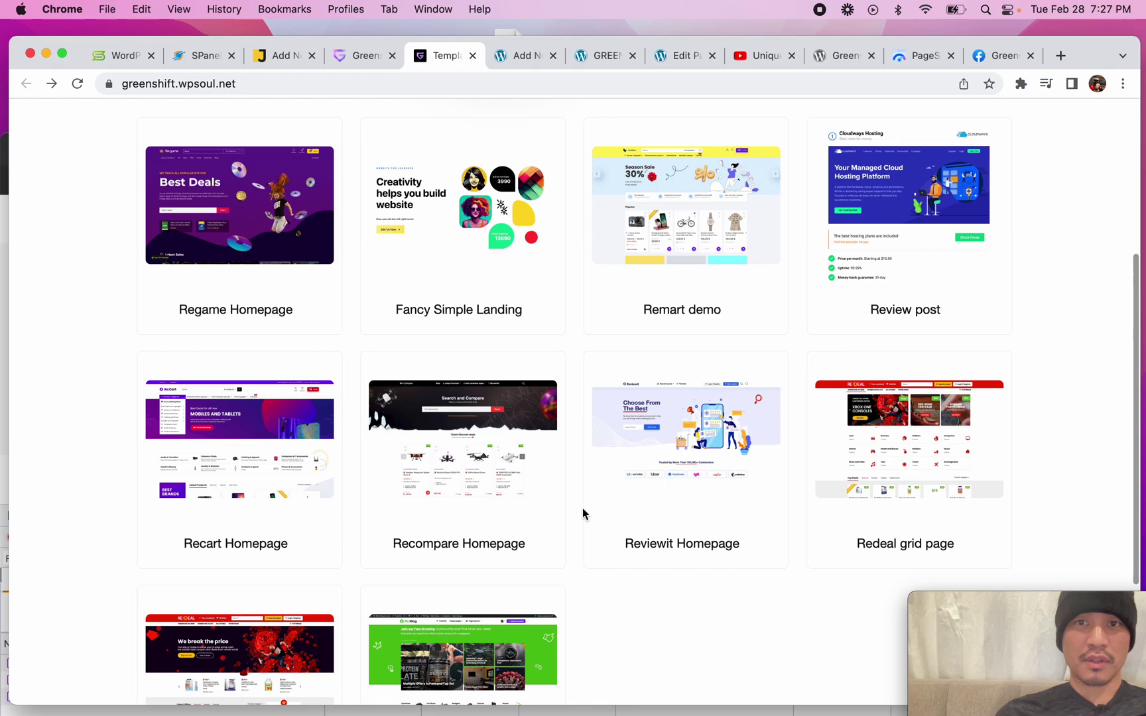
scroll(281, 460, down, 4)
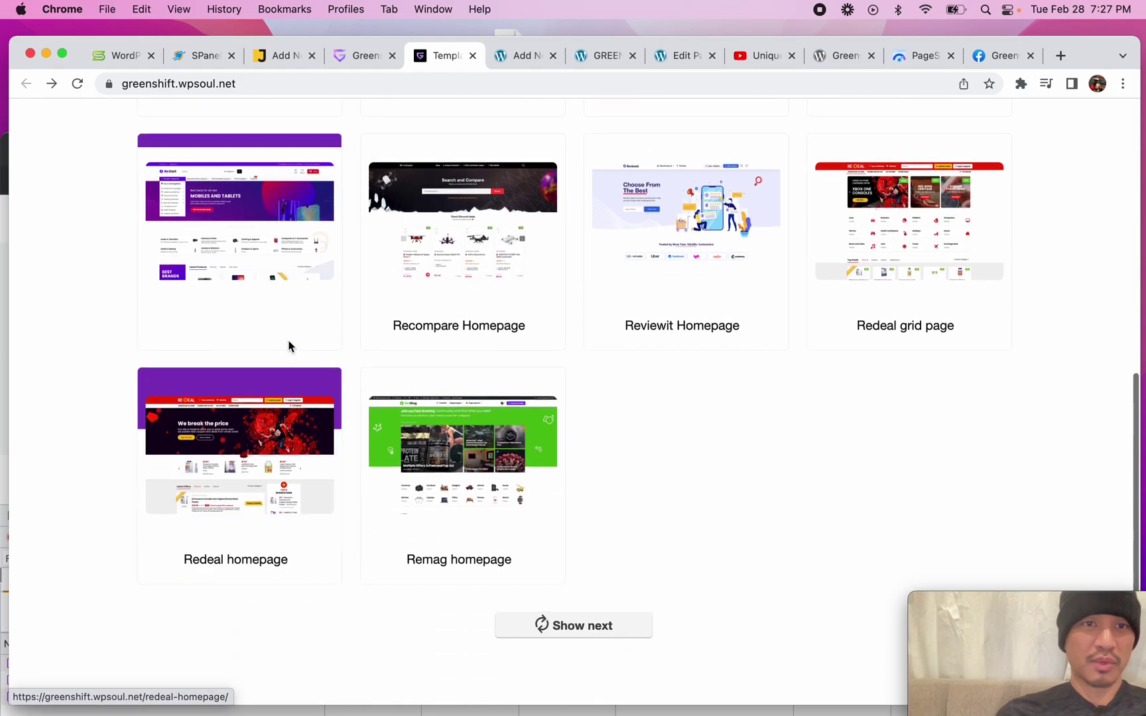
scroll(485, 443, up, 6)
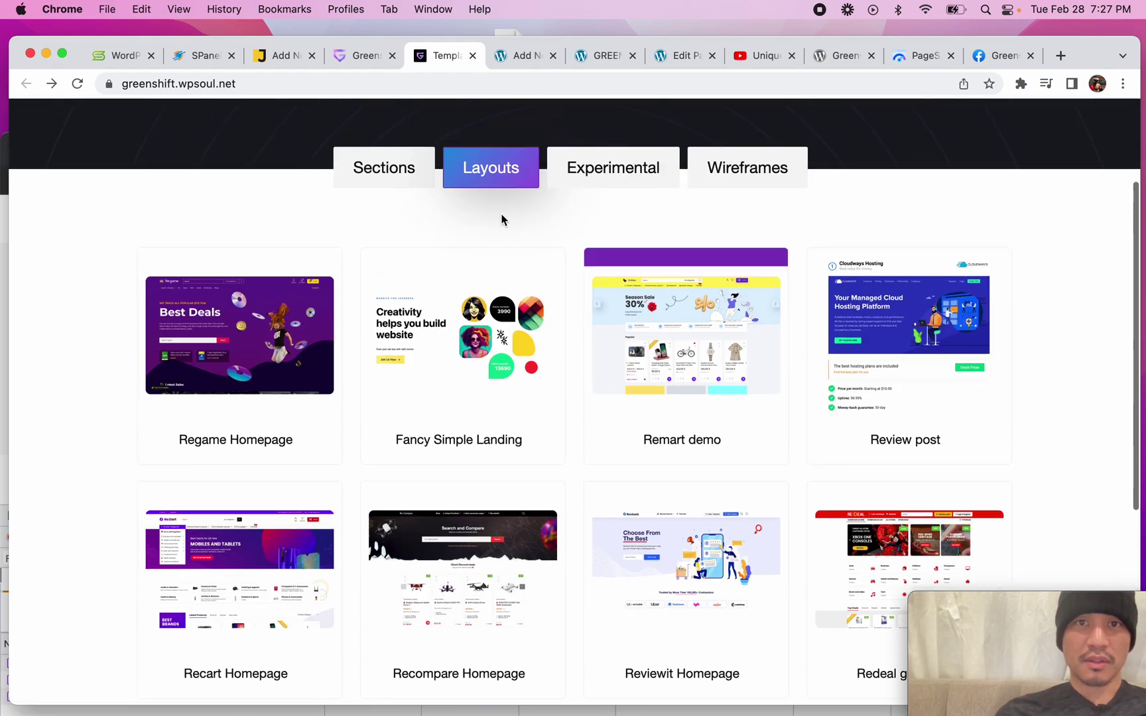
- View the library's Experimental templates, go back to Sections and open the User reviews template
click(613, 176)
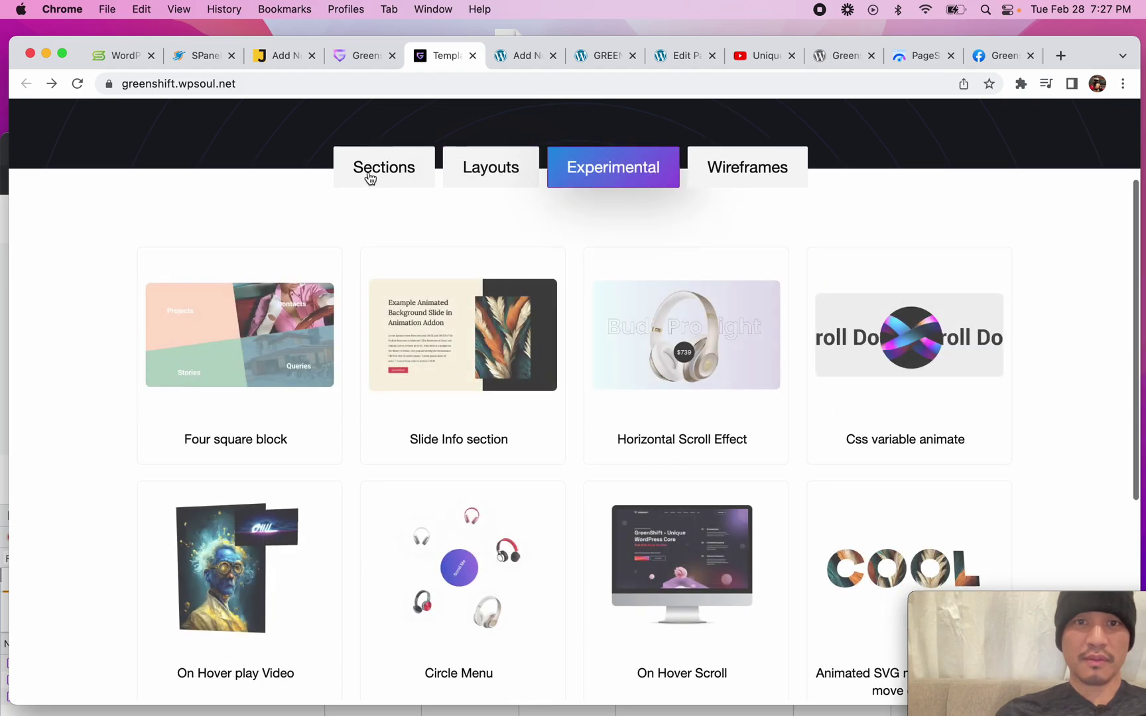
click(366, 172)
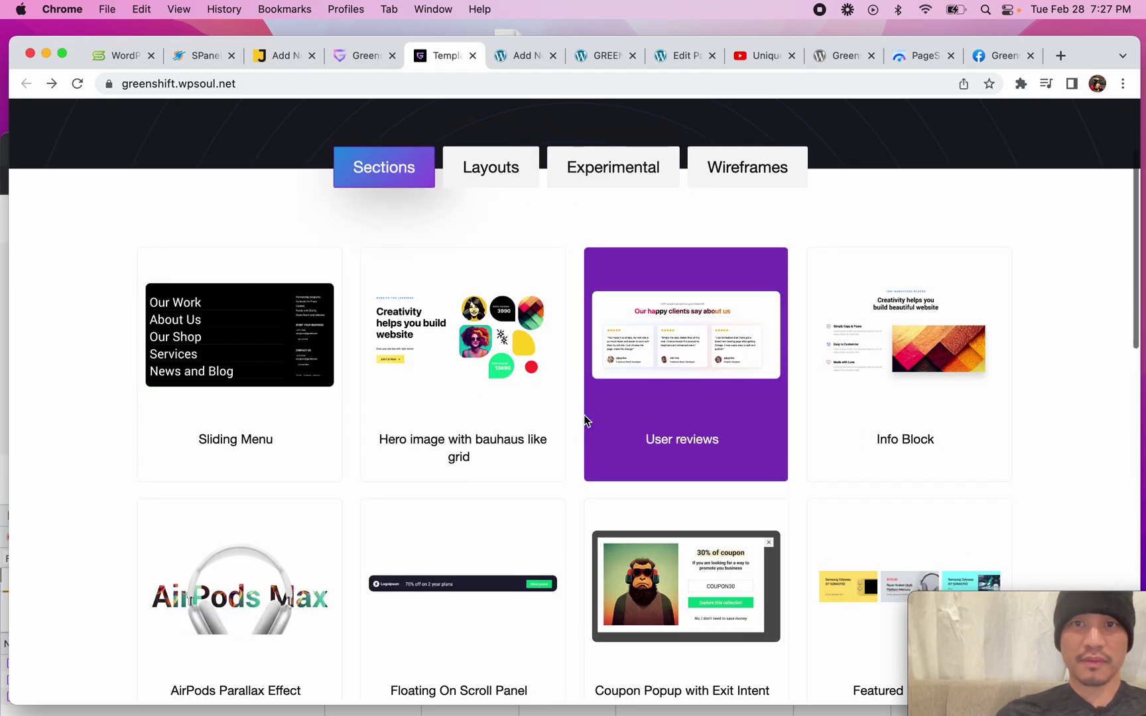
scroll(774, 498, down, 4)
scroll(774, 494, down, 3)
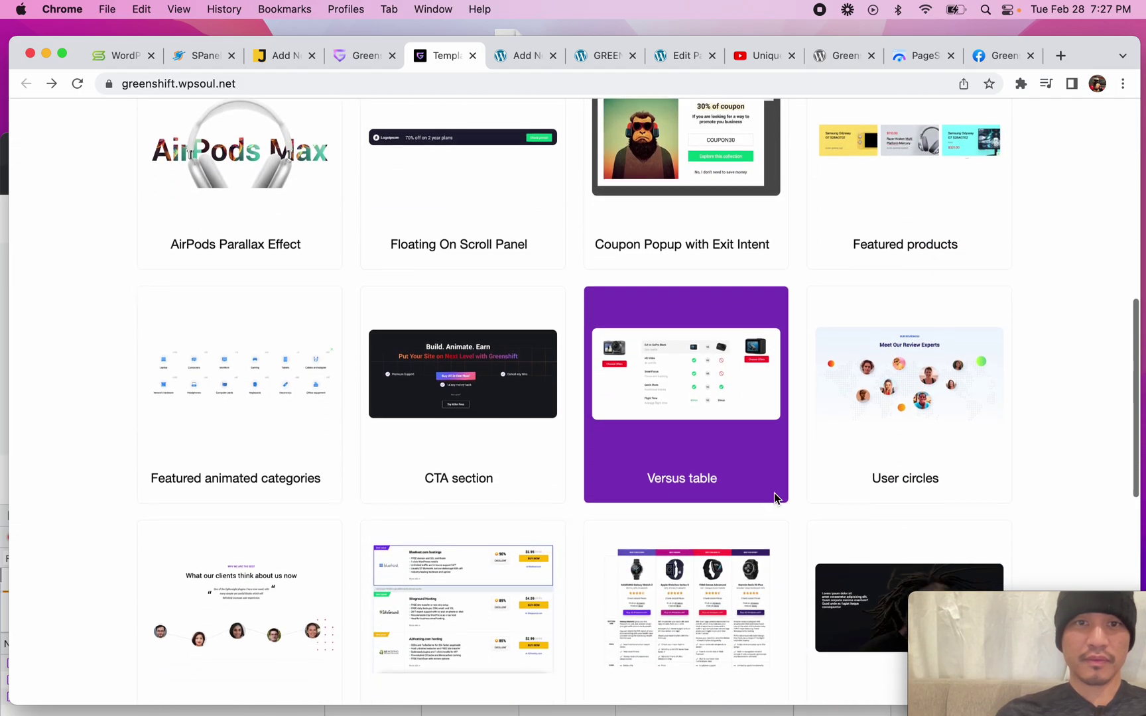
scroll(602, 537, up, 6)
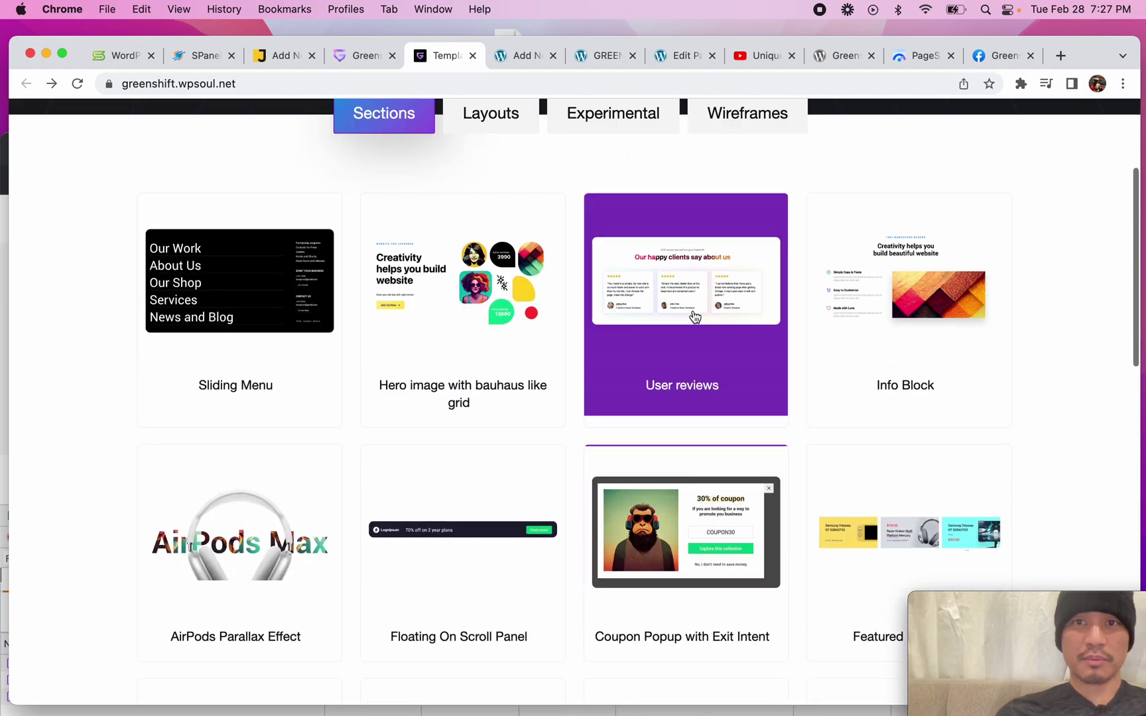
click(712, 306)
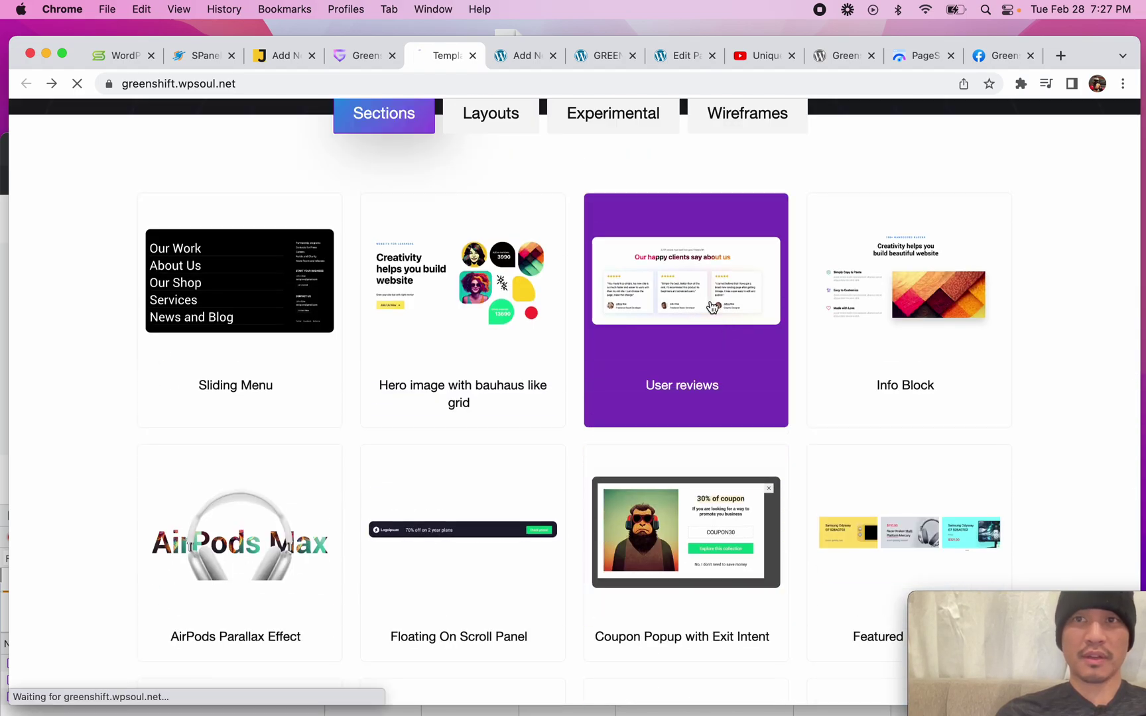
- Read the mobile and desktop PageSpeed scores and metrics for the Category carousel page
click(907, 54)
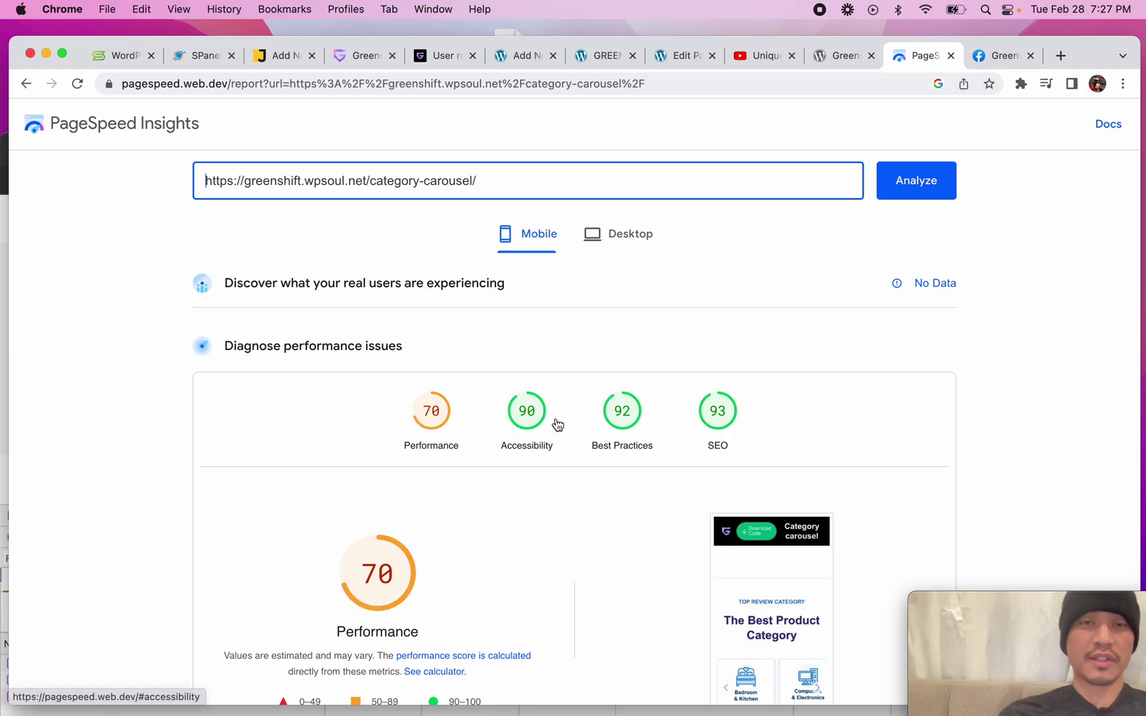
scroll(546, 451, down, 15)
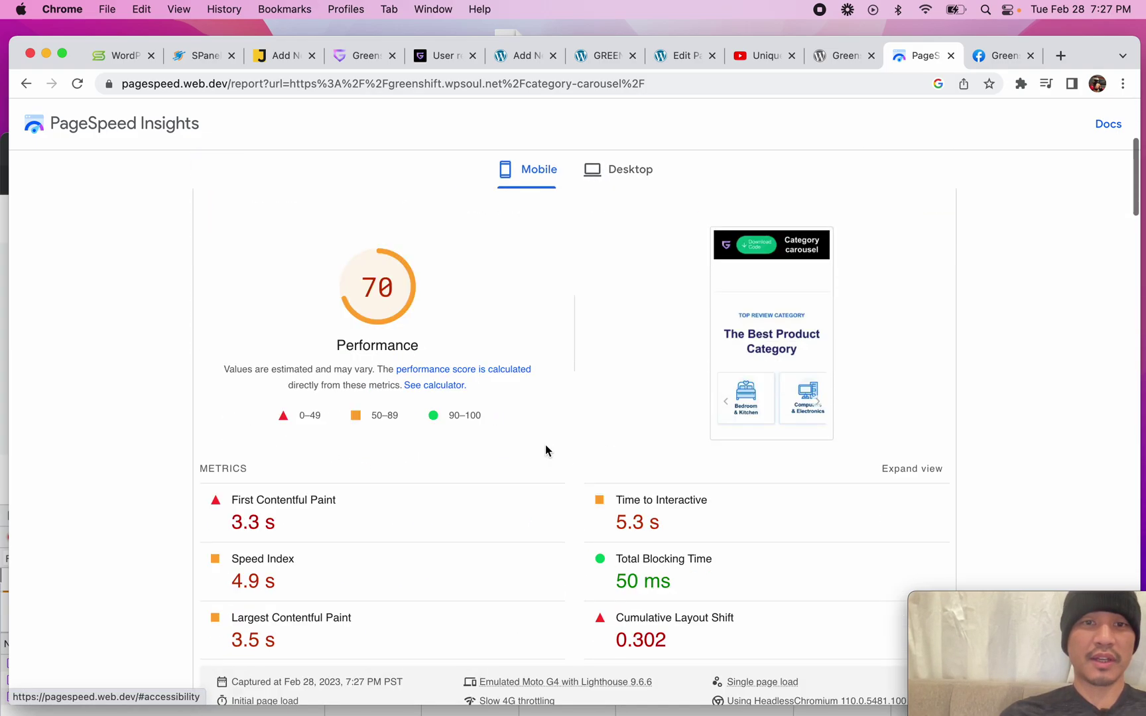
scroll(546, 451, up, 15)
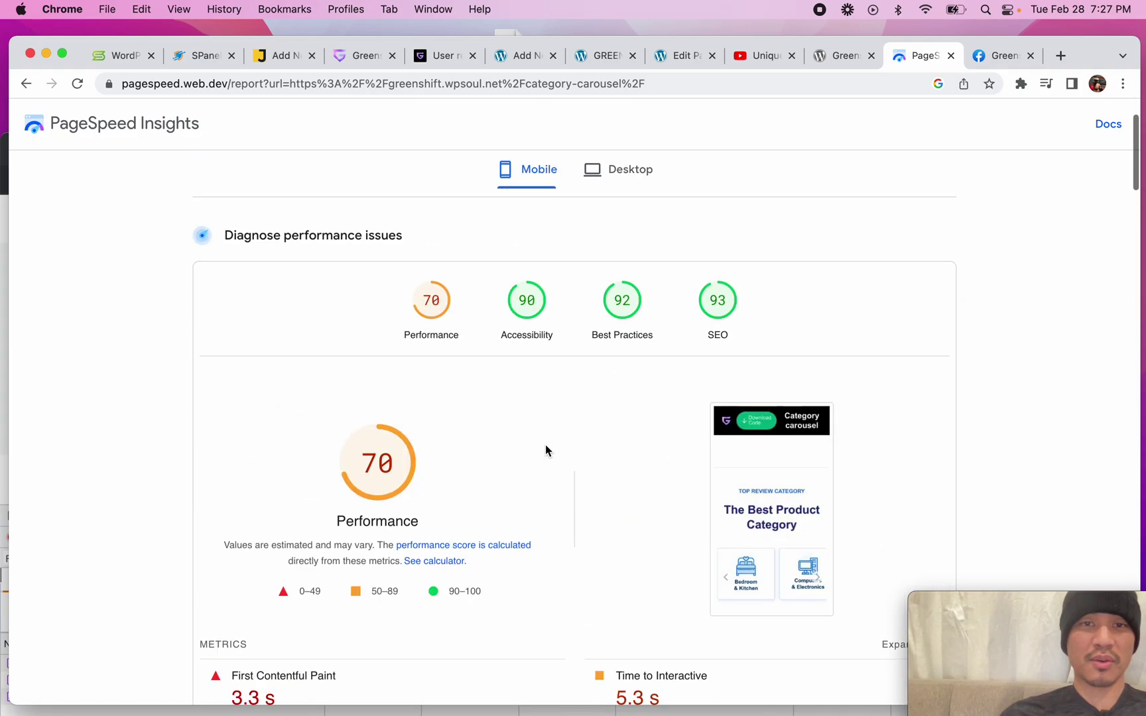
click(641, 239)
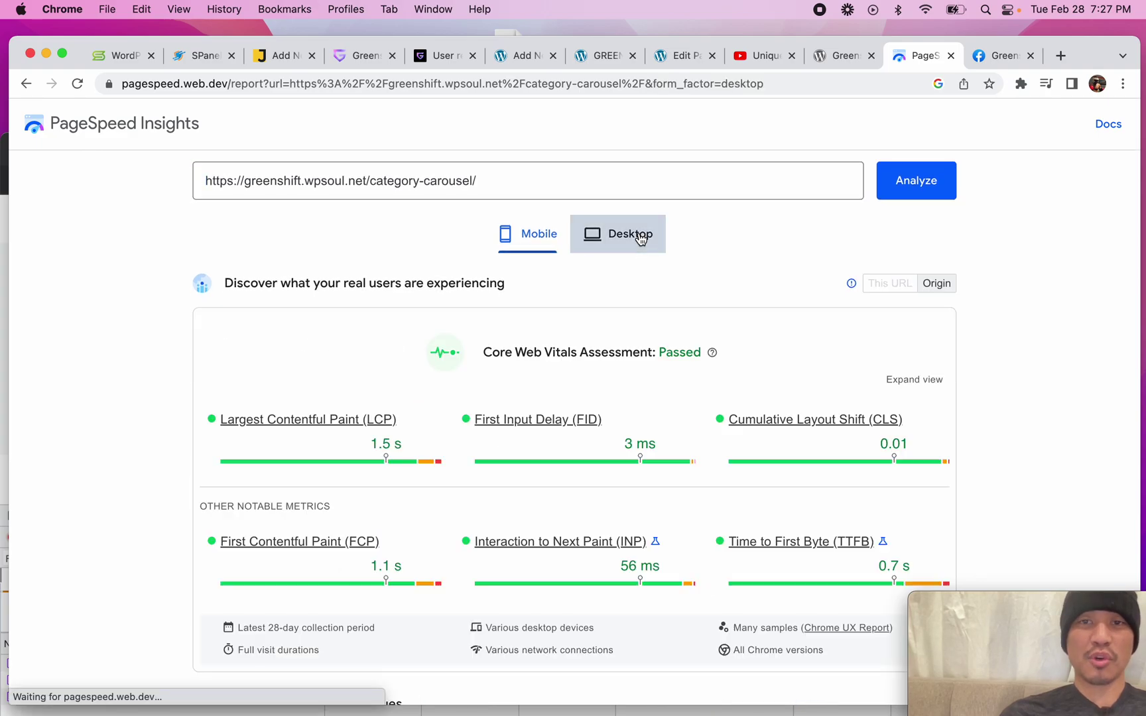
scroll(528, 507, down, 8)
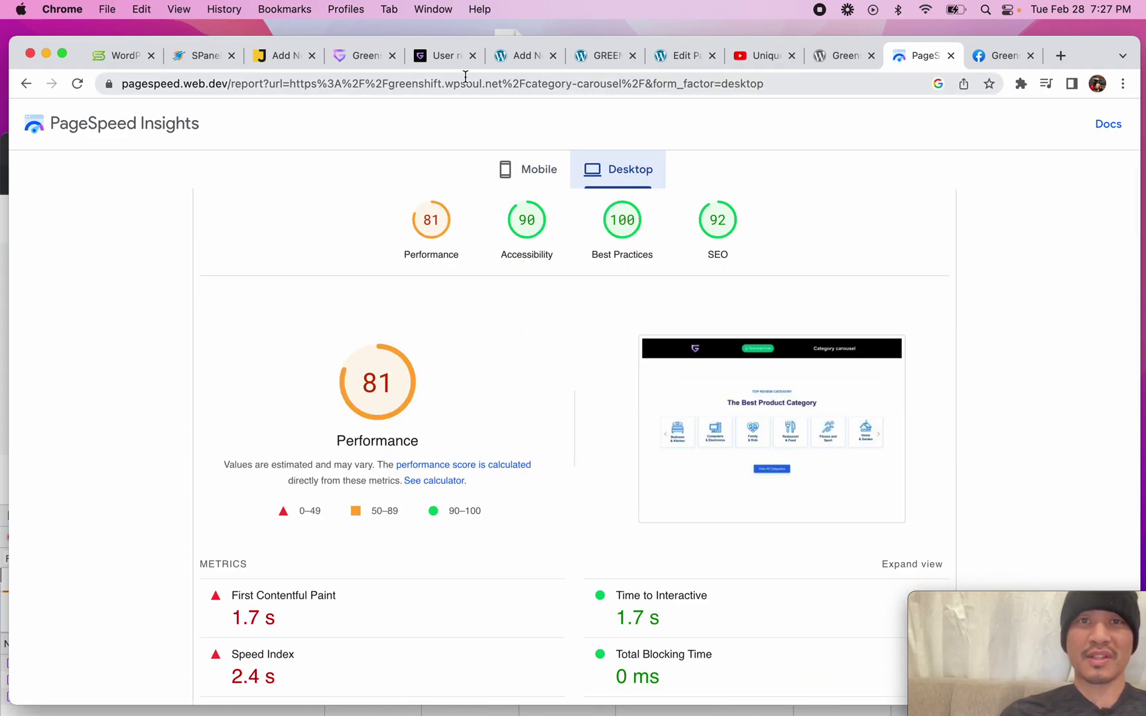
- View the User reviews demo page, and return to the GreenShift homepage to look at its feature overview
click(445, 58)
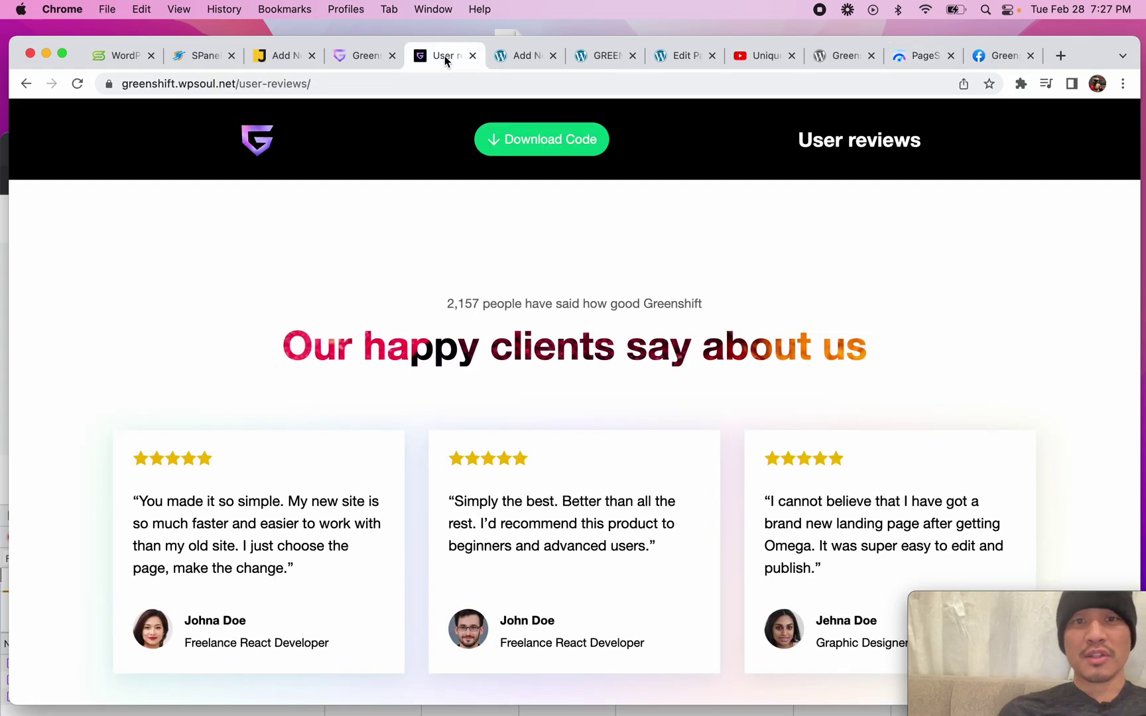
click(365, 56)
scroll(430, 333, down, 10)
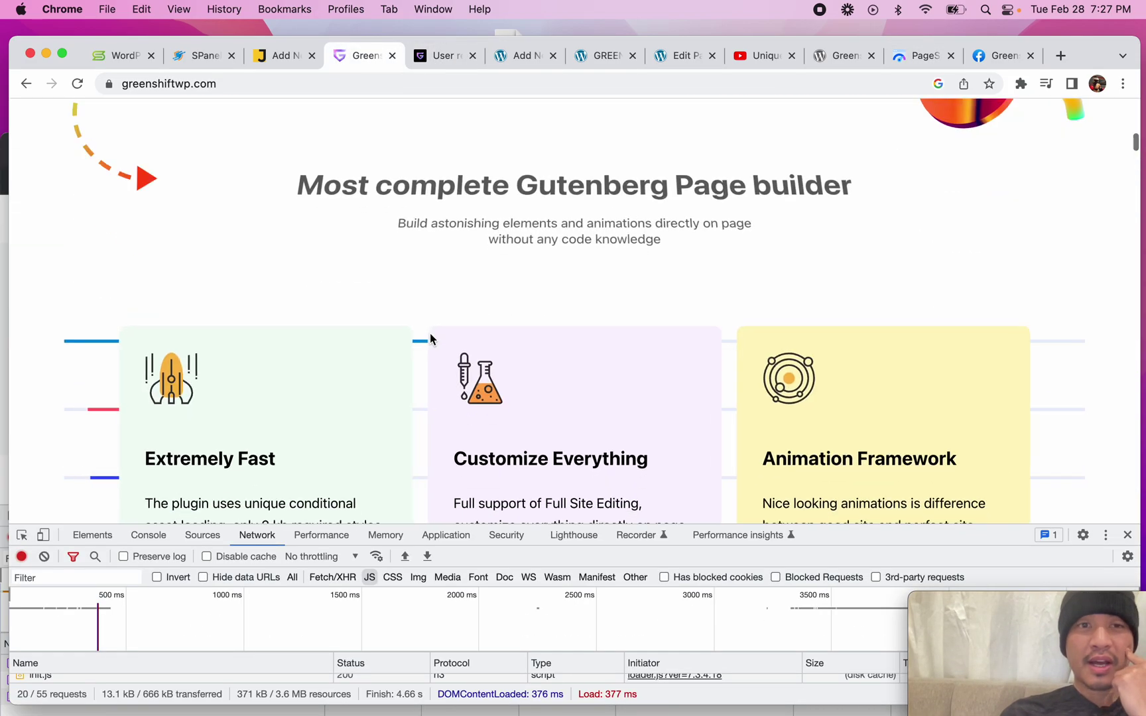
click(449, 56)
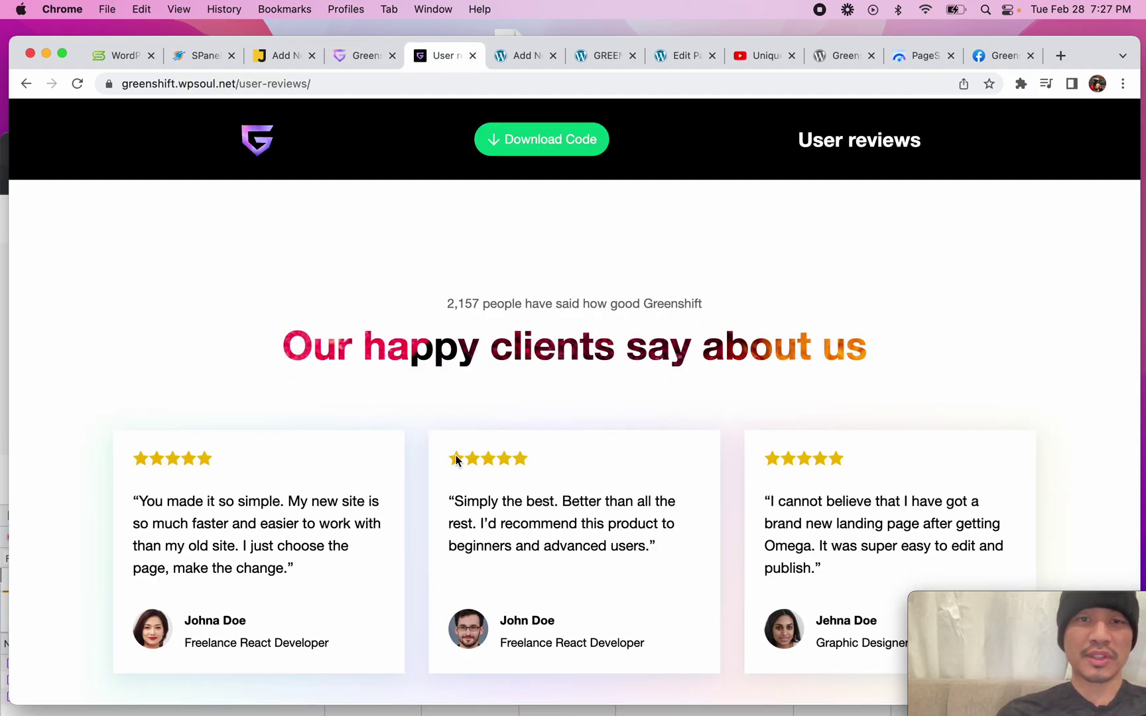
click(504, 82)
scroll(570, 404, down, 3)
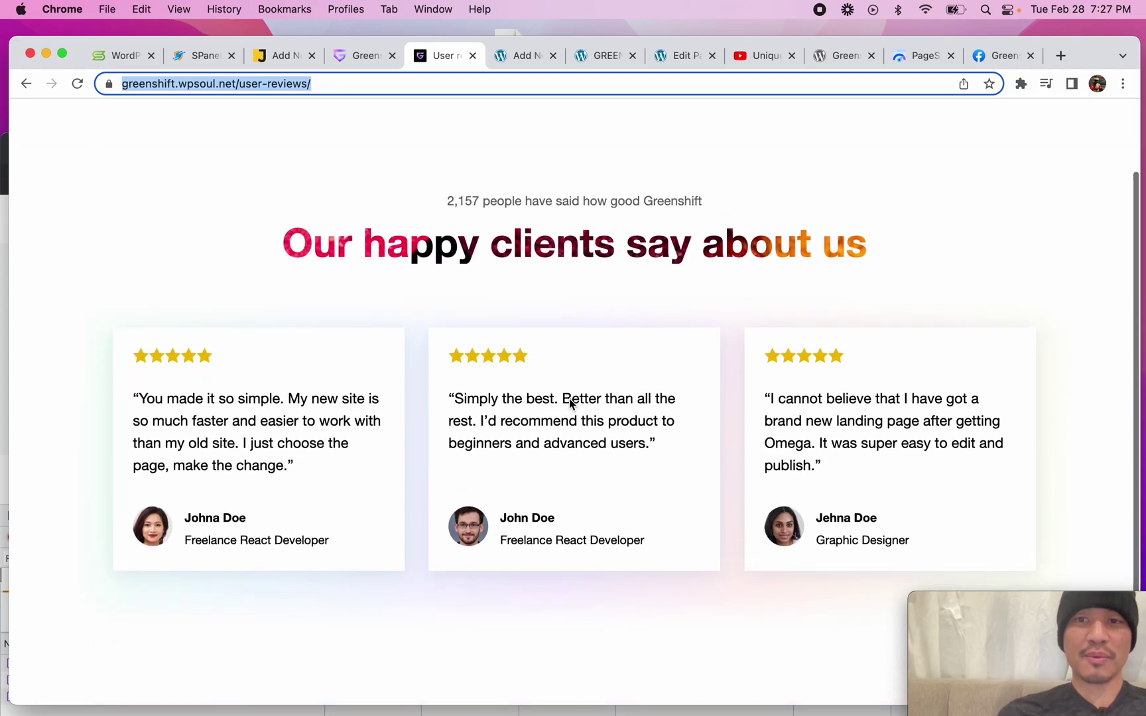
click(919, 56)
scroll(559, 245, up, 10)
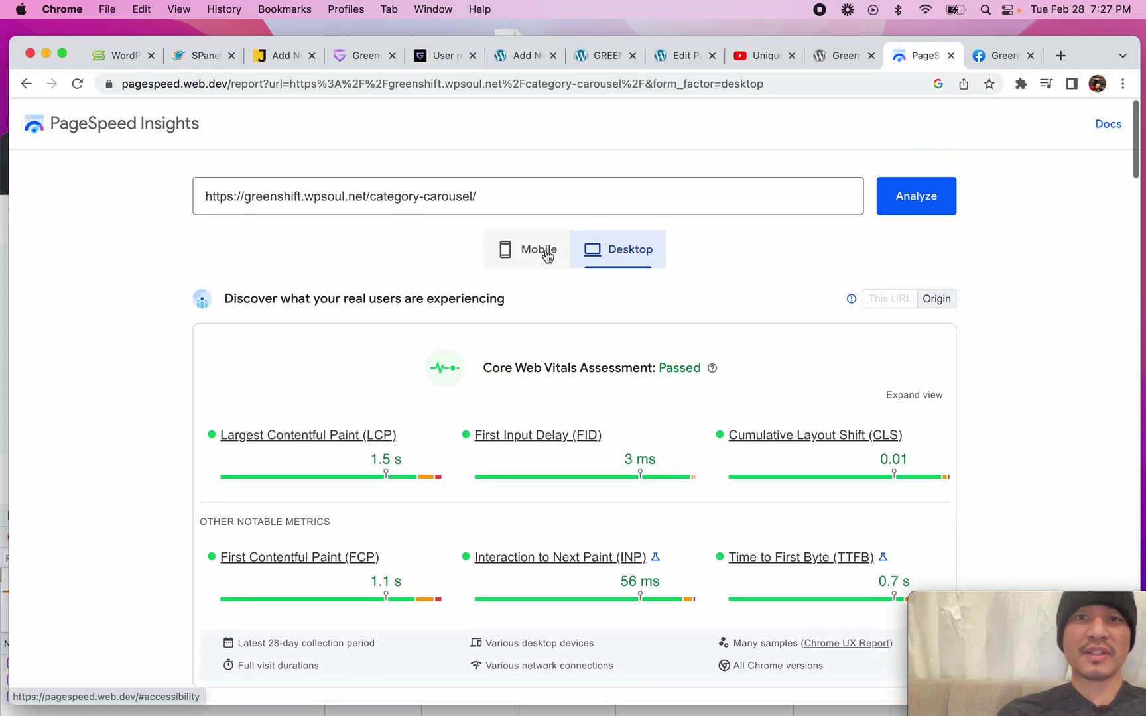
click(559, 193)
click(919, 184)
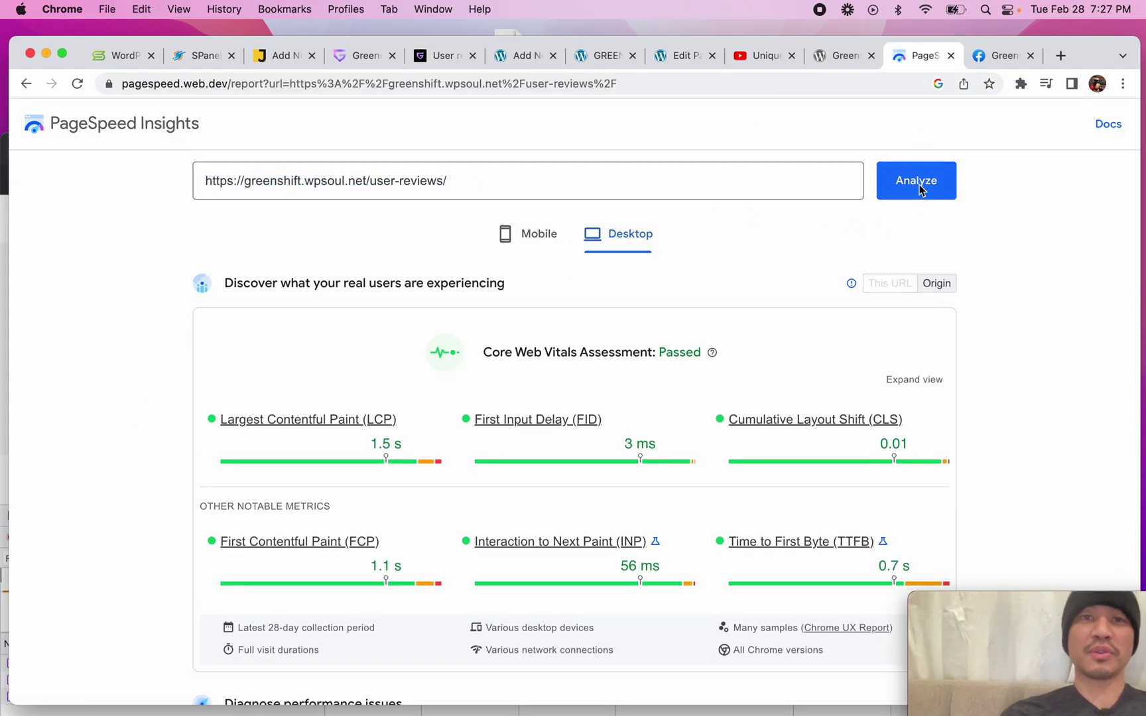
scroll(504, 417, down, 5)
scroll(469, 253, up, 5)
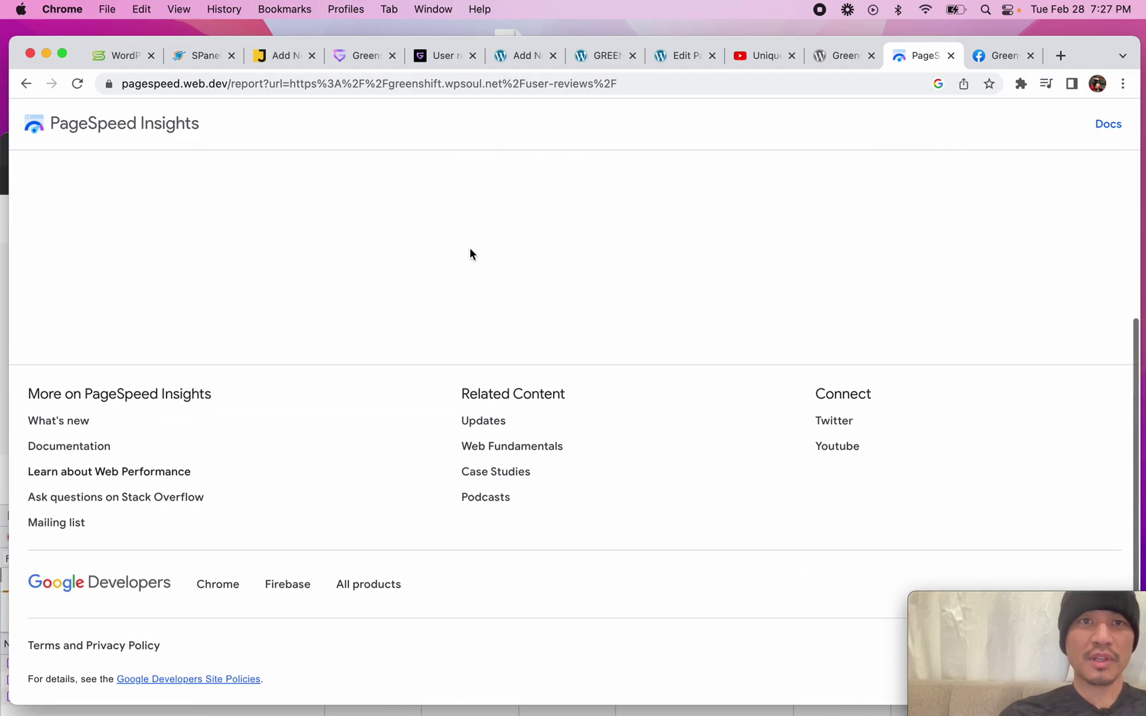
- Open the GreenShift pricing page and compare the yearly prices of the Design Pack, All in One and SEO Pack bundles
click(368, 57)
scroll(627, 198, up, 10)
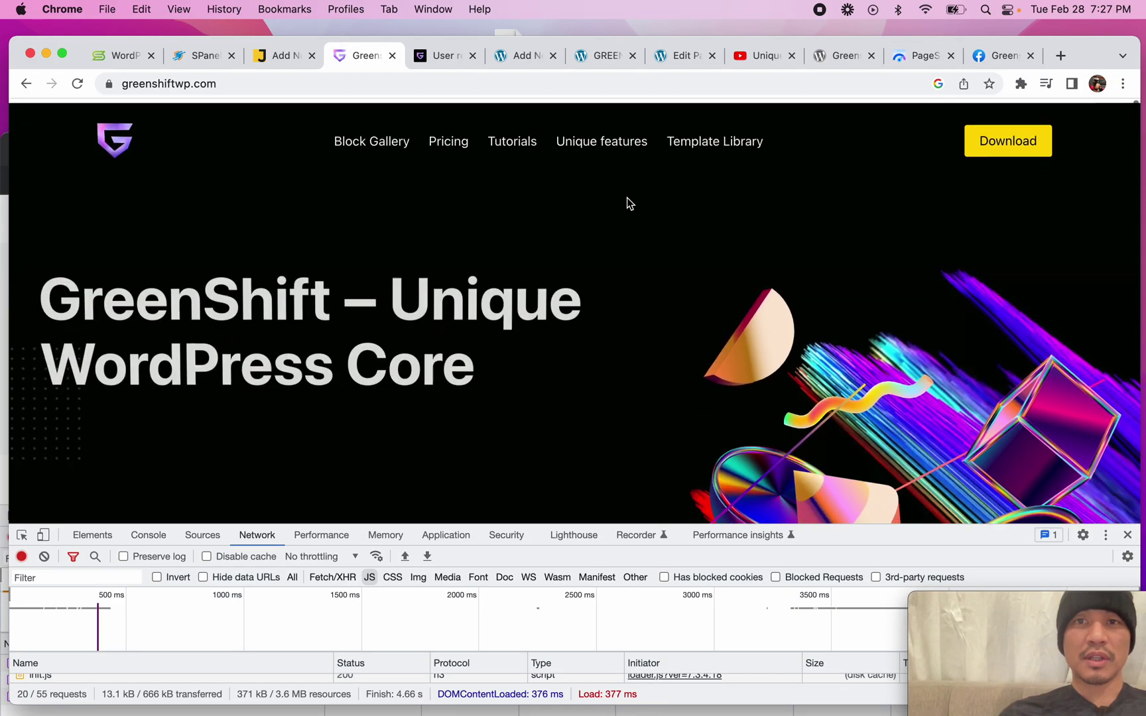
click(431, 138)
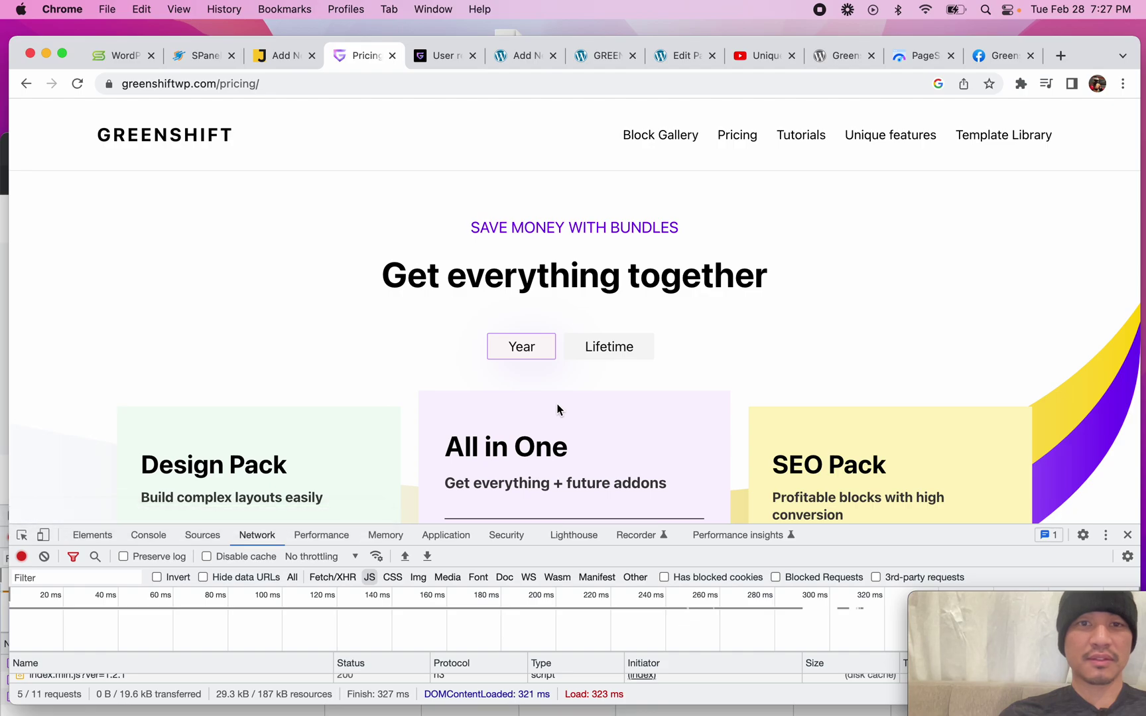
scroll(557, 409, down, 6)
scroll(558, 409, down, 2)
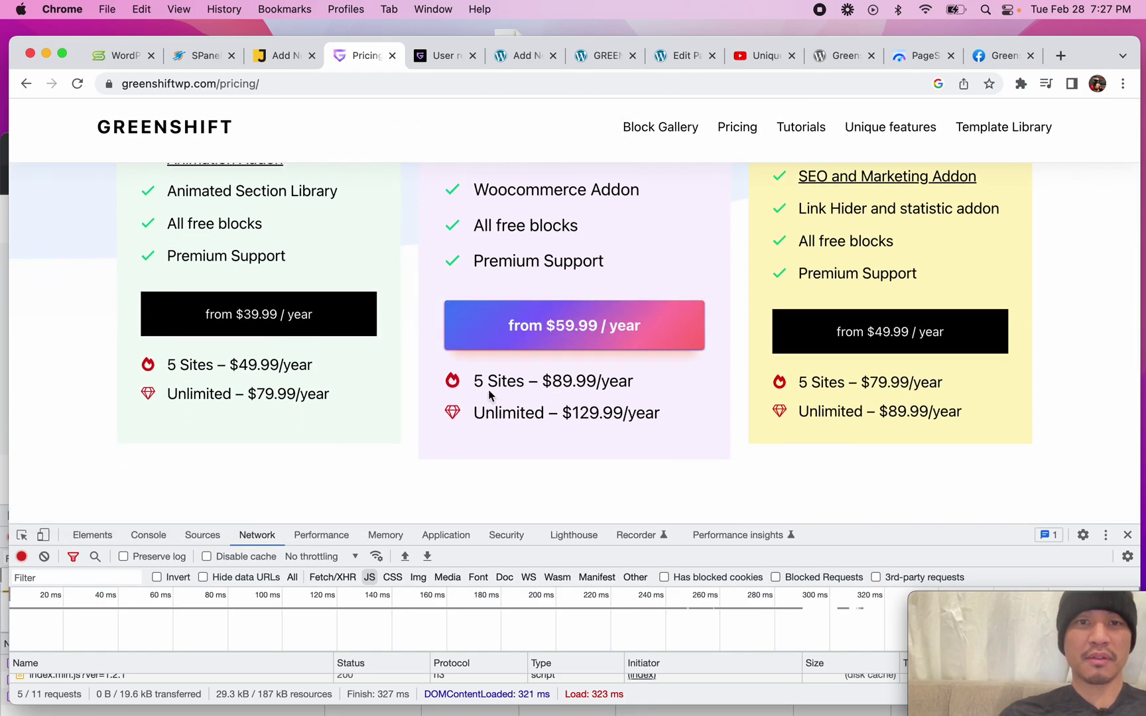
scroll(488, 396, up, 3)
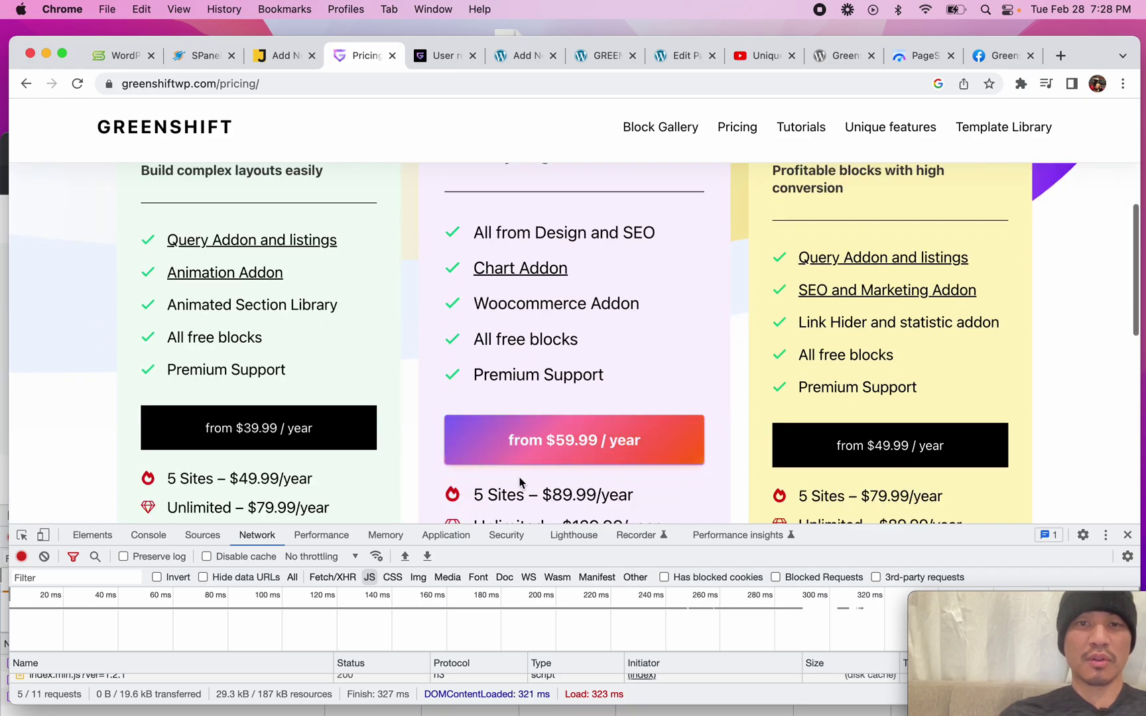
scroll(551, 464, down, 3)
scroll(586, 440, up, 8)
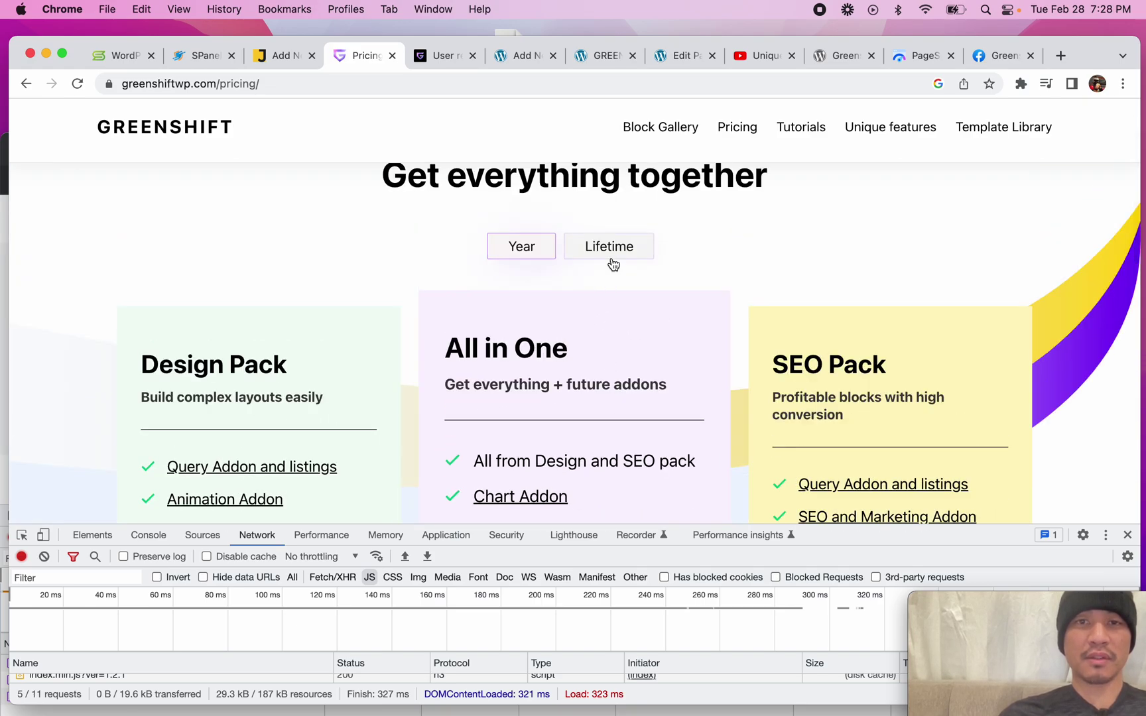
- Show the Lifetime bundle prices and highlight the All in One price for unlimited sites
click(612, 260)
scroll(602, 392, down, 6)
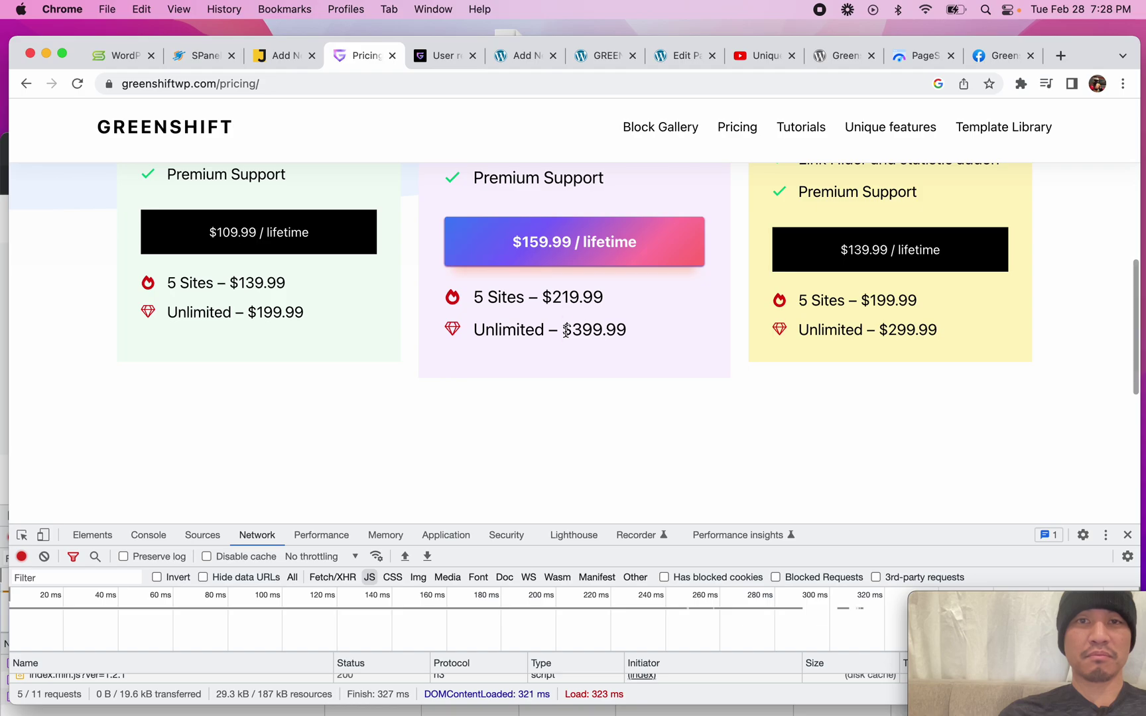
drag(564, 330, 645, 330)
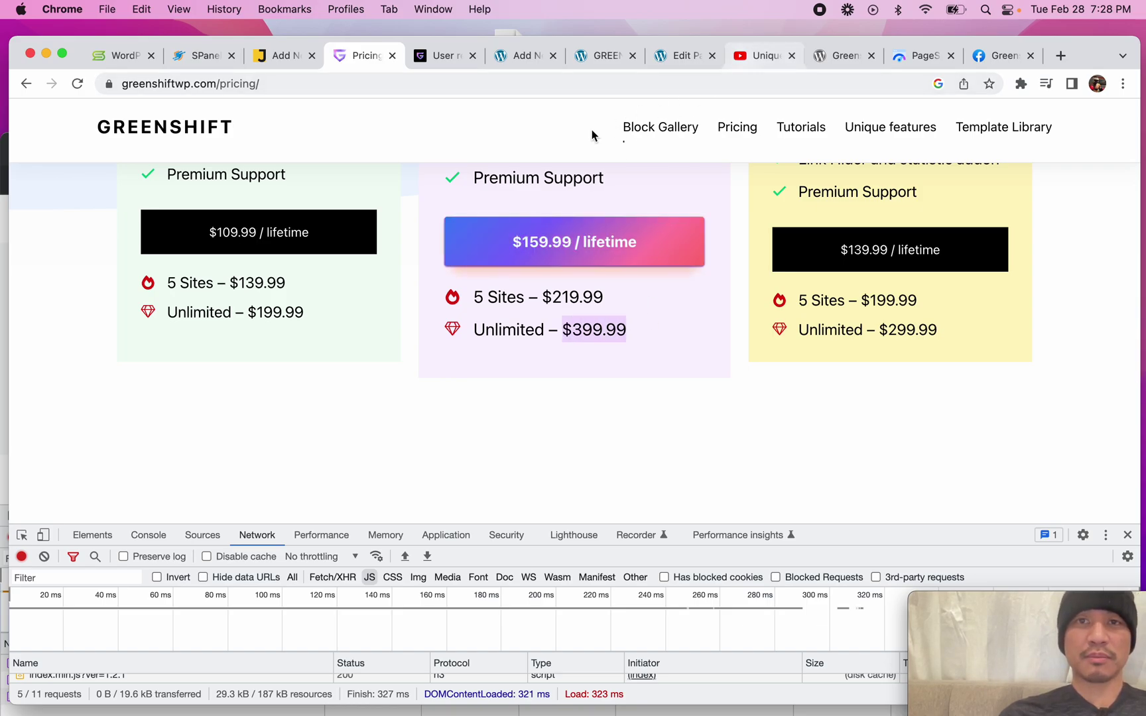
- Read the mobile and desktop PageSpeed results for the User reviews demo page
click(926, 58)
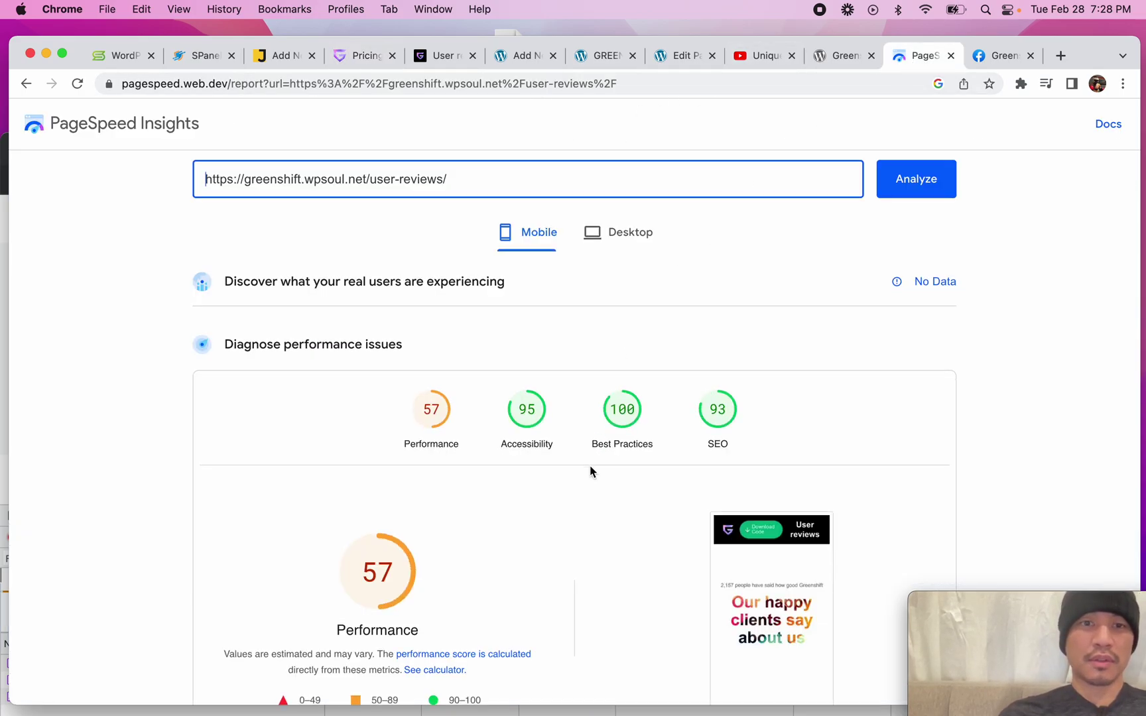
click(615, 242)
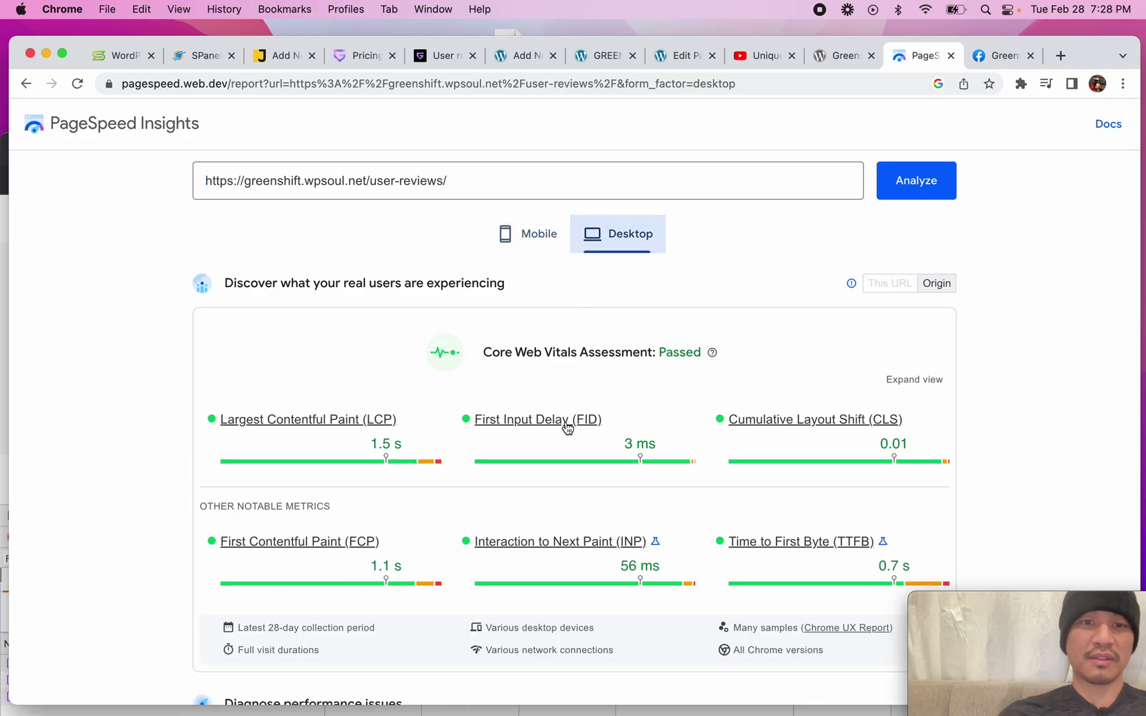
scroll(564, 444, down, 5)
- Look over the User reviews demo page again and compare it with its desktop PageSpeed scores
click(440, 55)
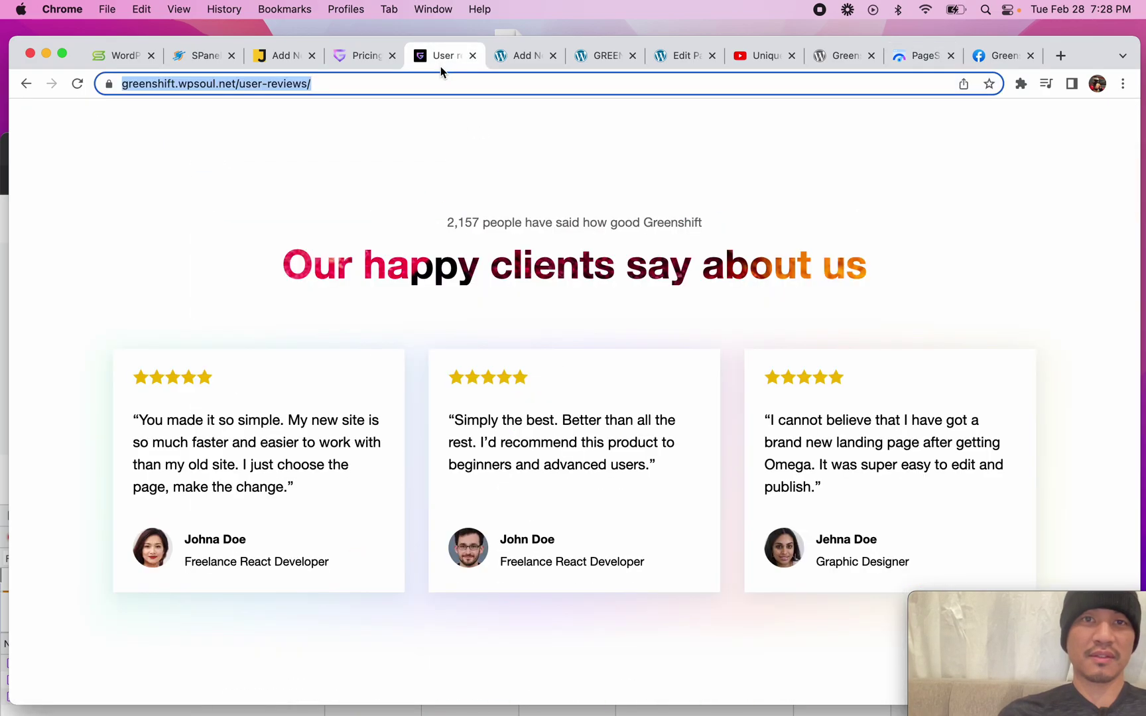
scroll(501, 373, up, 2)
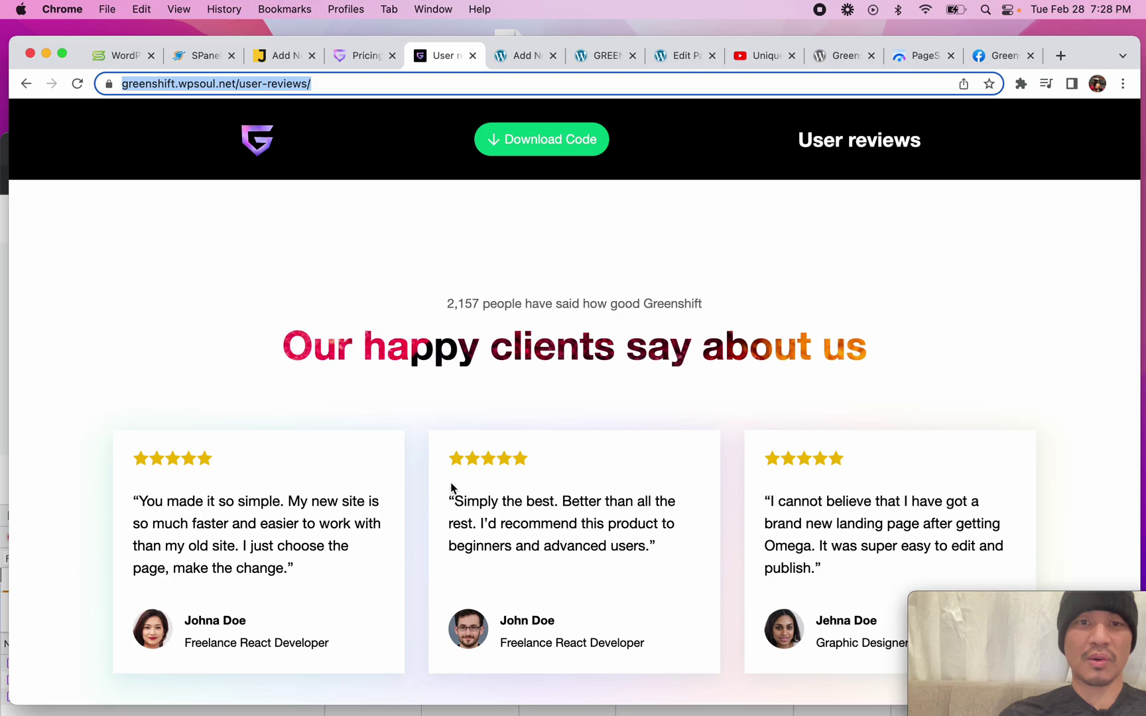
scroll(447, 464, down, 3)
click(436, 376)
click(453, 299)
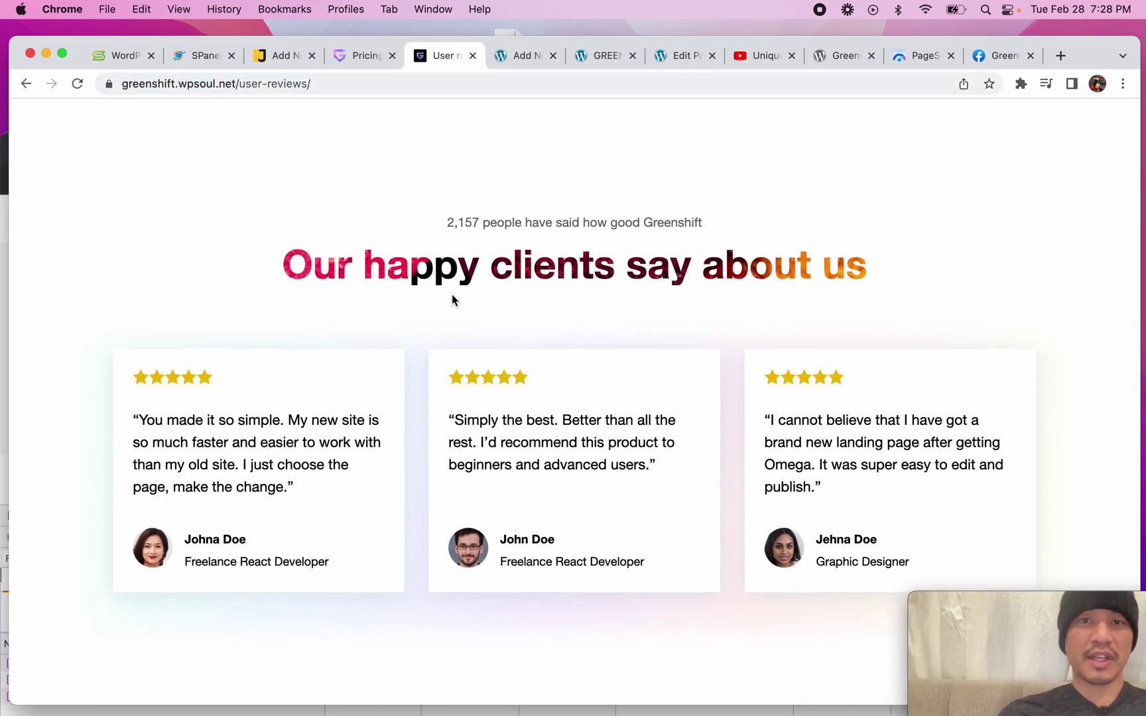
scroll(839, 264, up, 3)
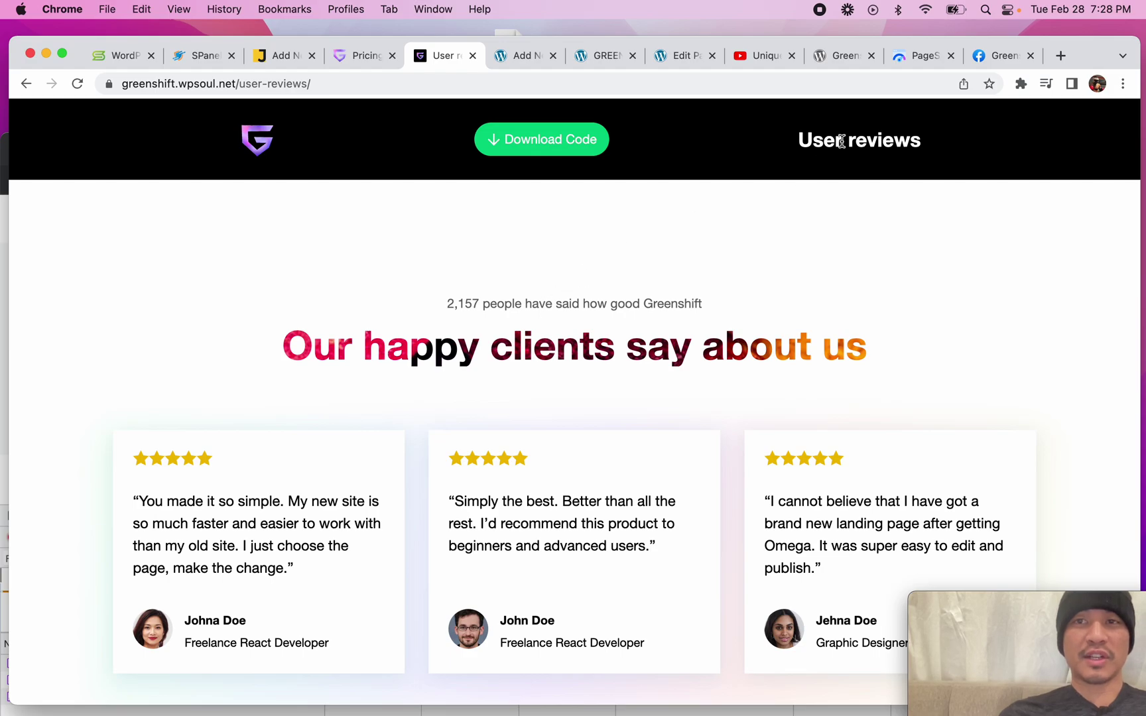
click(922, 59)
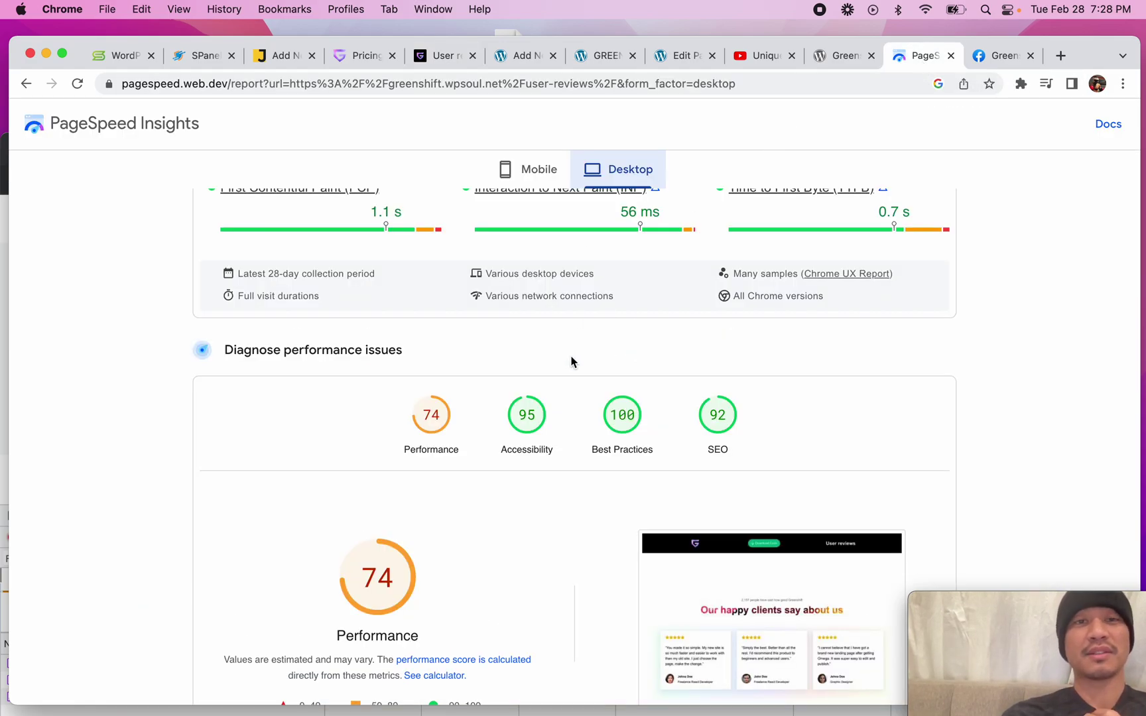
- Return to the GreenShift pricing page, close the developer tools and open the site's About Us page
click(364, 57)
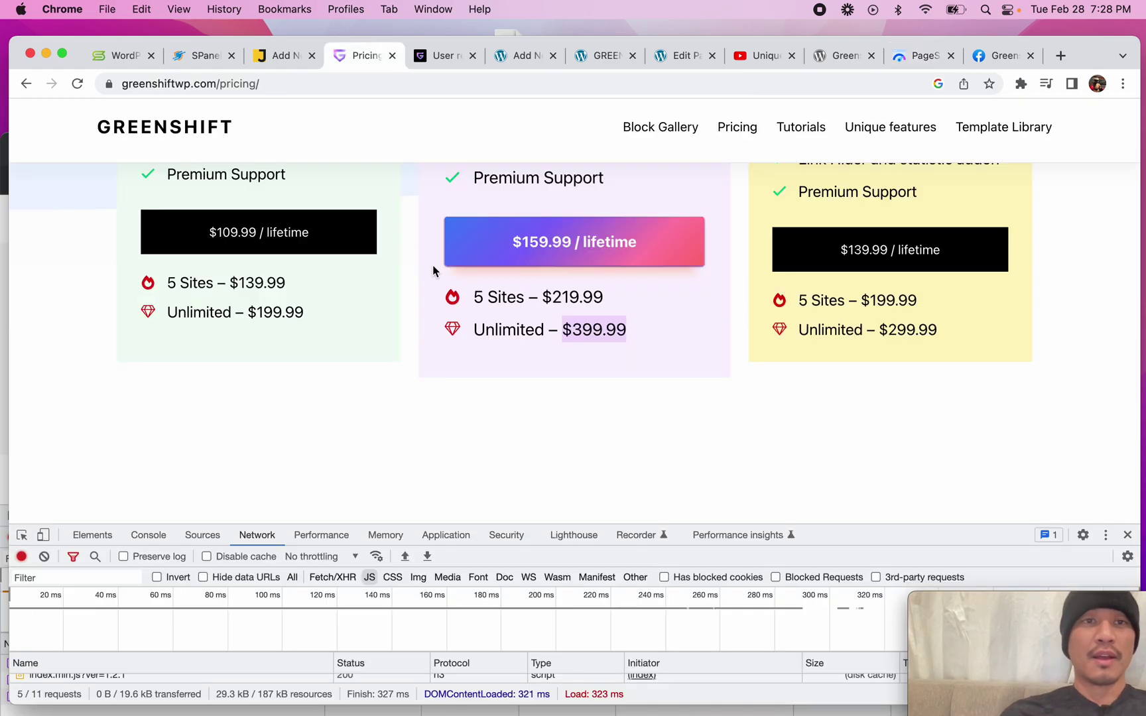
scroll(433, 265, up, 10)
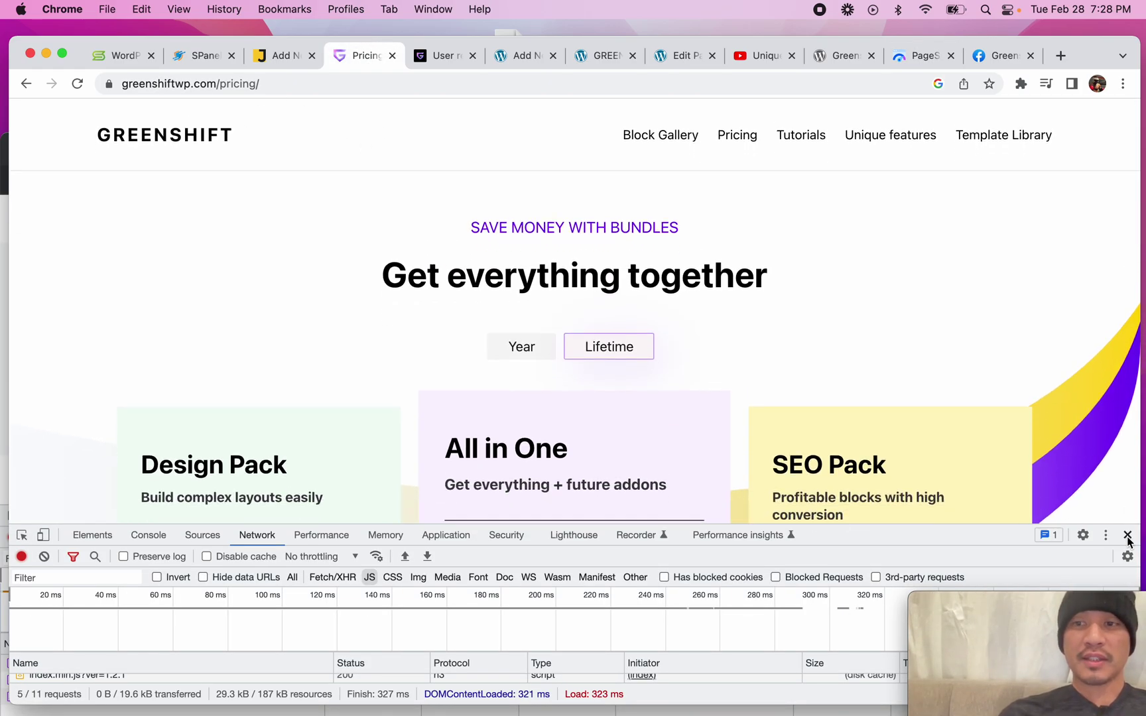
click(1128, 535)
scroll(740, 545, down, 15)
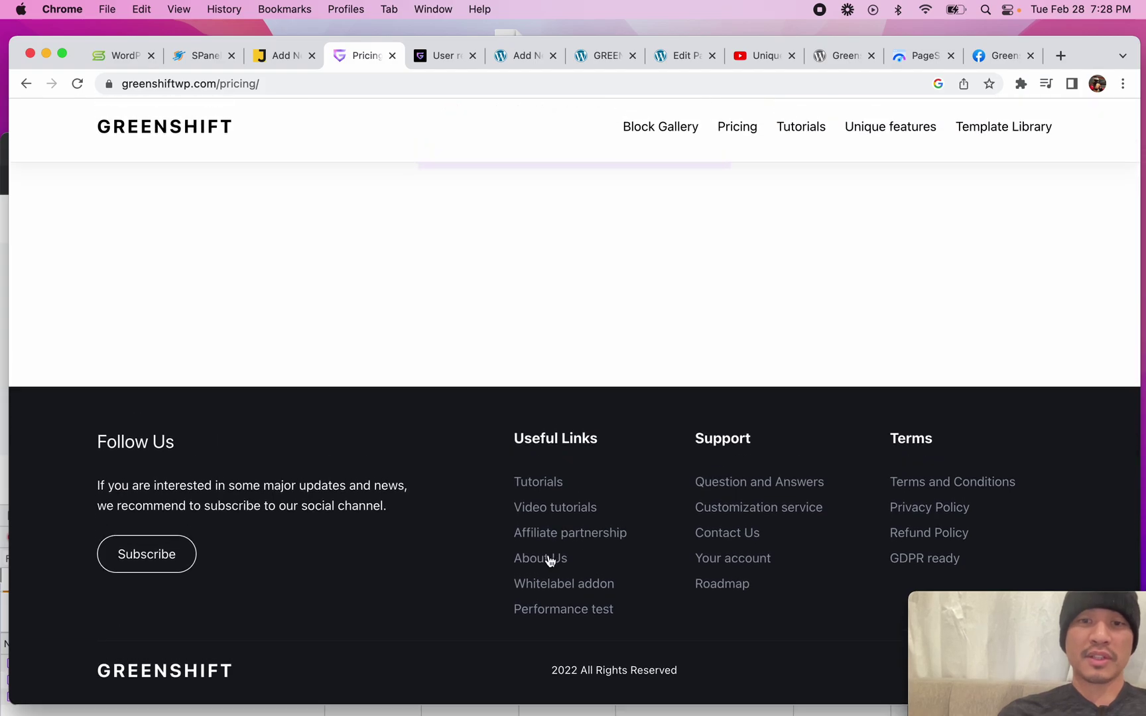
click(550, 559)
- Read the About Us page, including the Wpsoul team introduction, team photos, Rehub theme background and Greenshift plugin's origin
scroll(534, 502, down, 3)
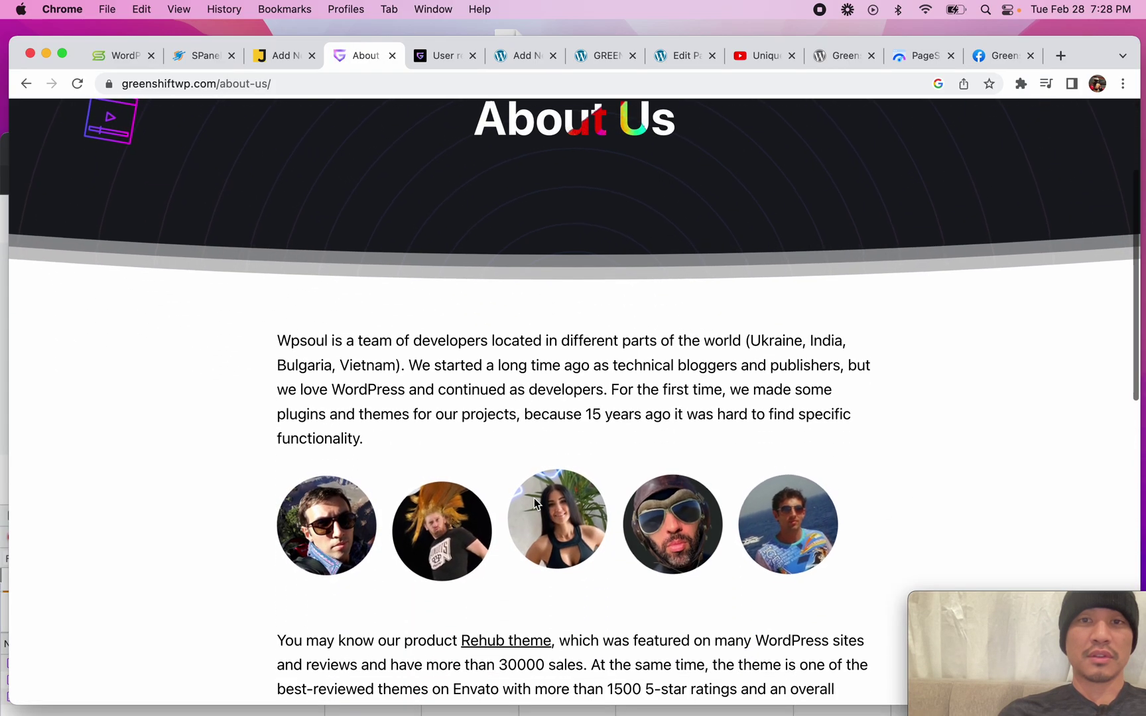
scroll(535, 499, down, 1)
scroll(534, 499, down, 1)
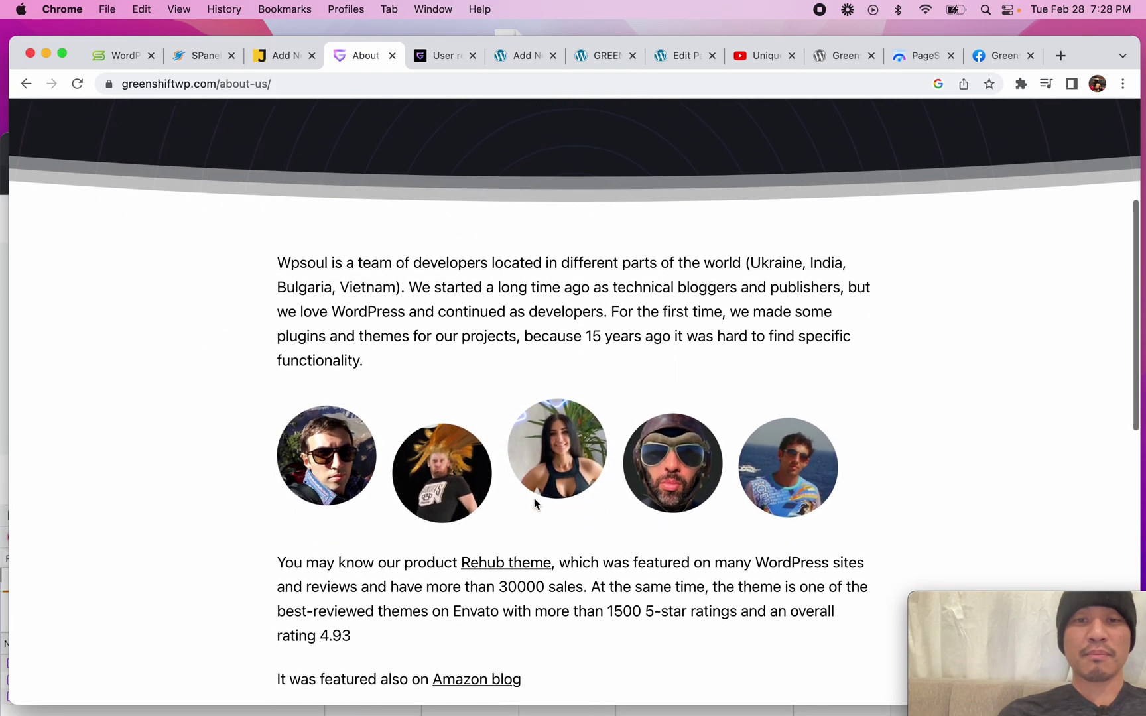
scroll(534, 498, down, 3)
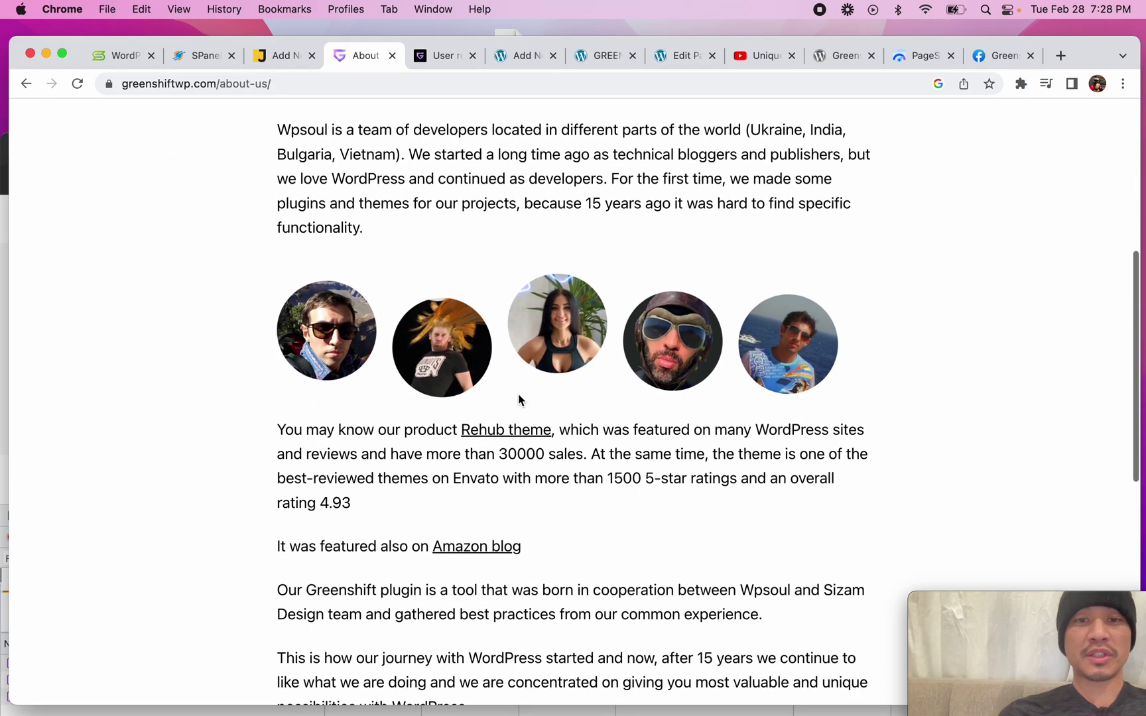
scroll(517, 391, up, 1)
drag(277, 171, 431, 296)
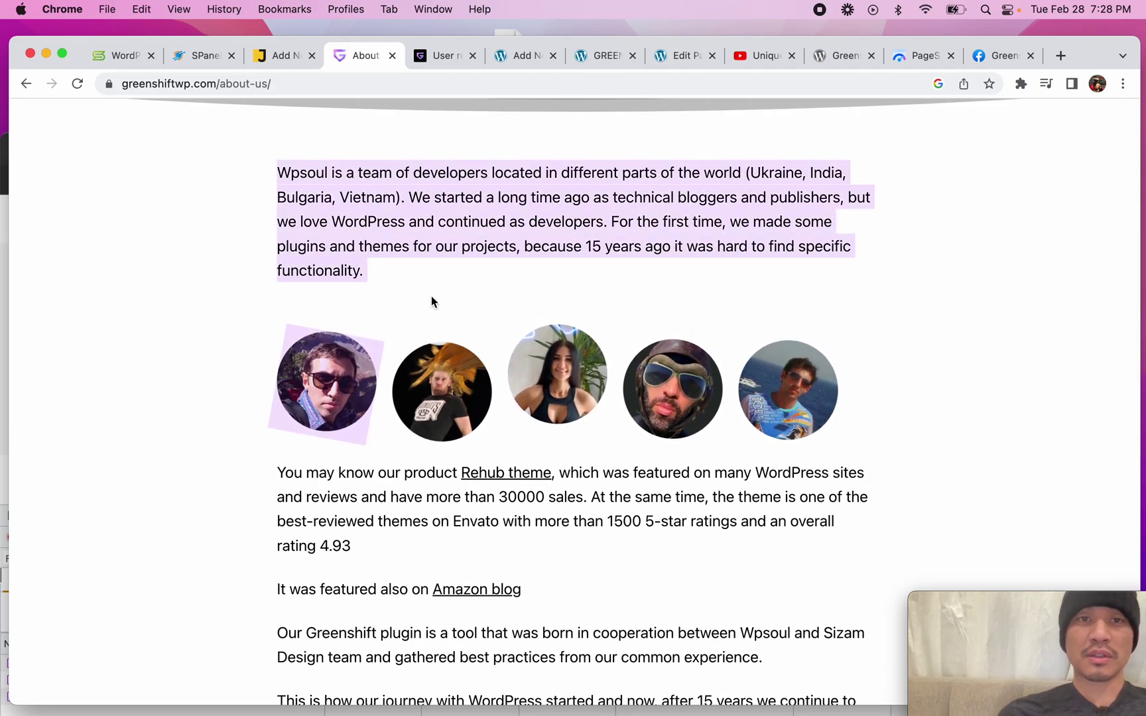
click(434, 277)
scroll(434, 278, down, 6)
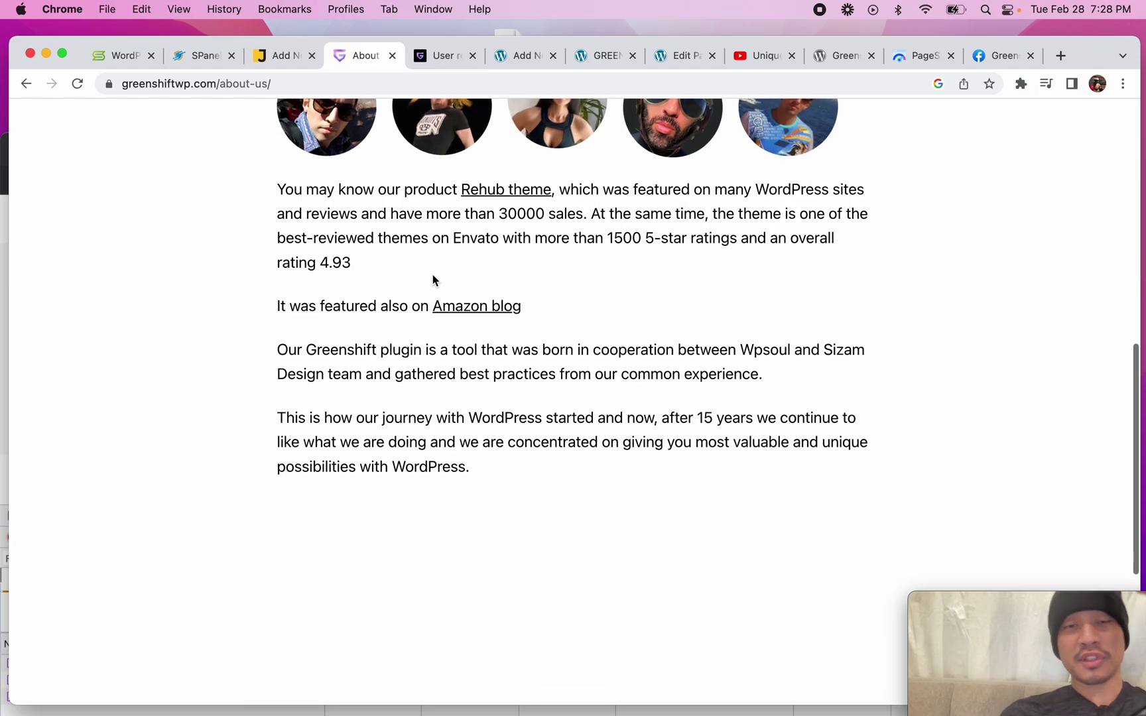
scroll(432, 280, up, 10)
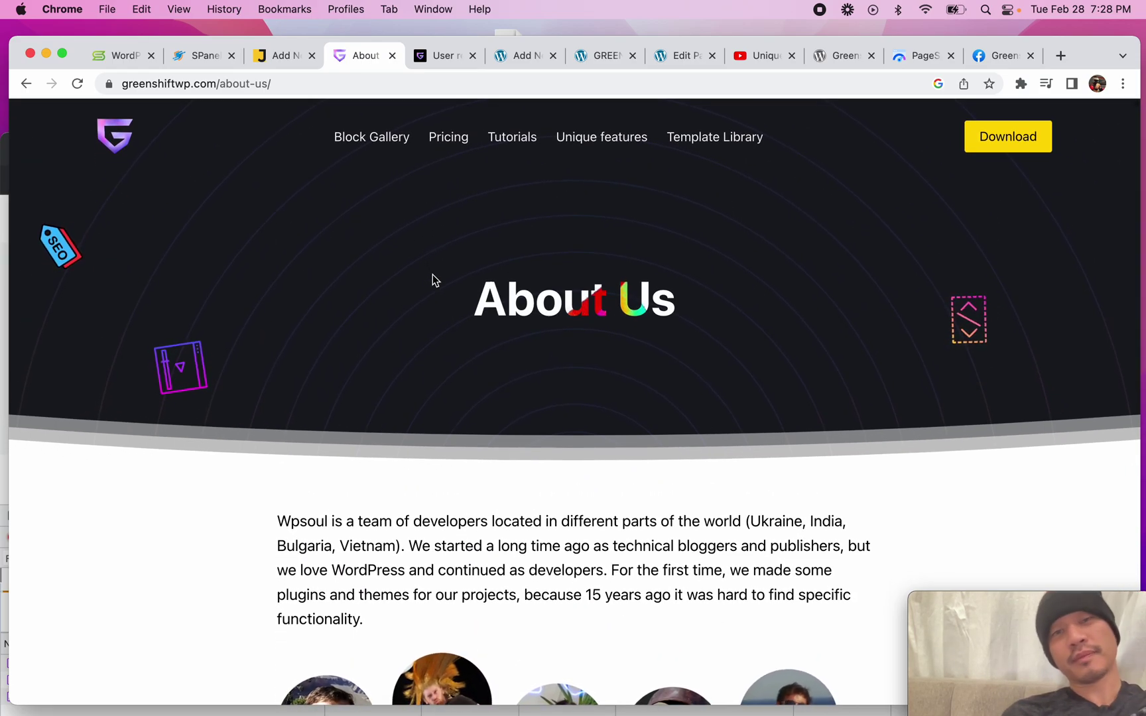
- Return to the Greenshift draft post and read its sections on animated blocks, speed, ease of use and roadmap
click(284, 56)
scroll(438, 413, down, 10)
scroll(438, 413, down, 18)
scroll(438, 413, down, 5)
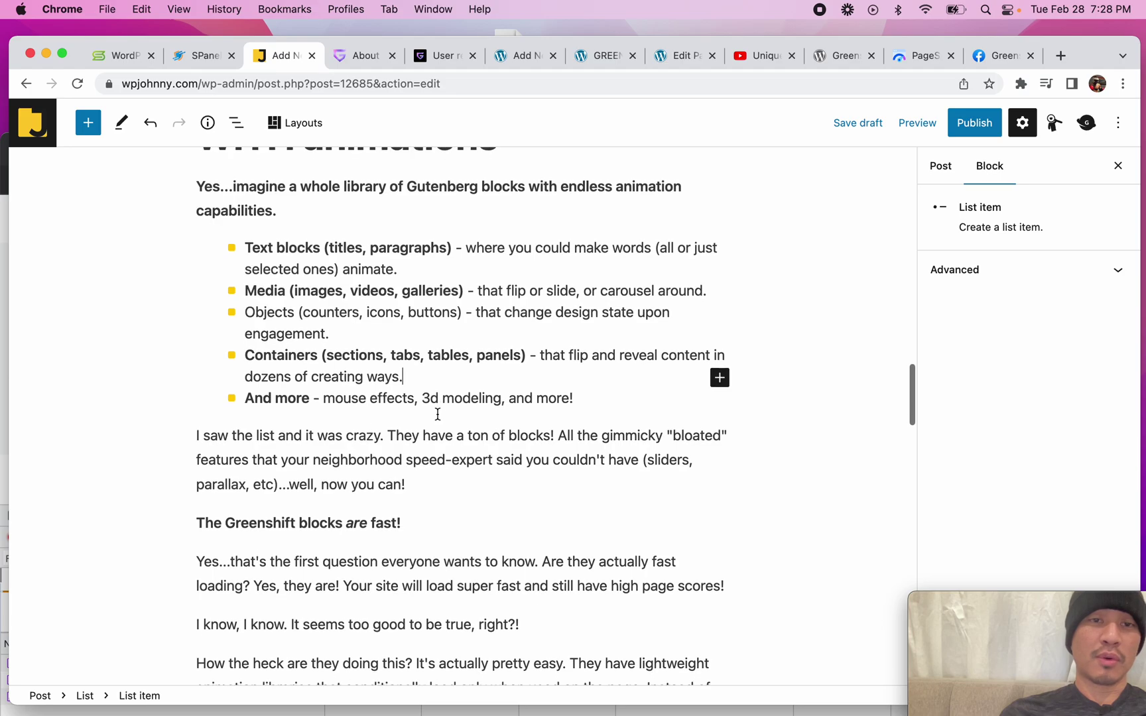
scroll(438, 414, down, 6)
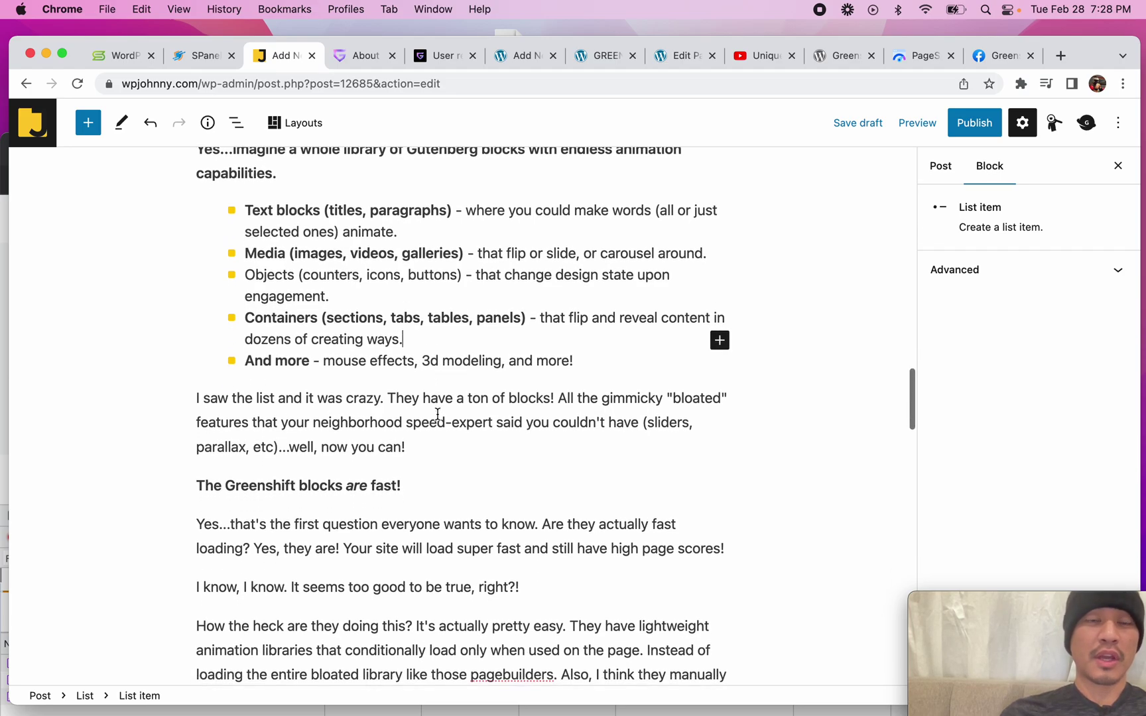
scroll(438, 414, down, 10)
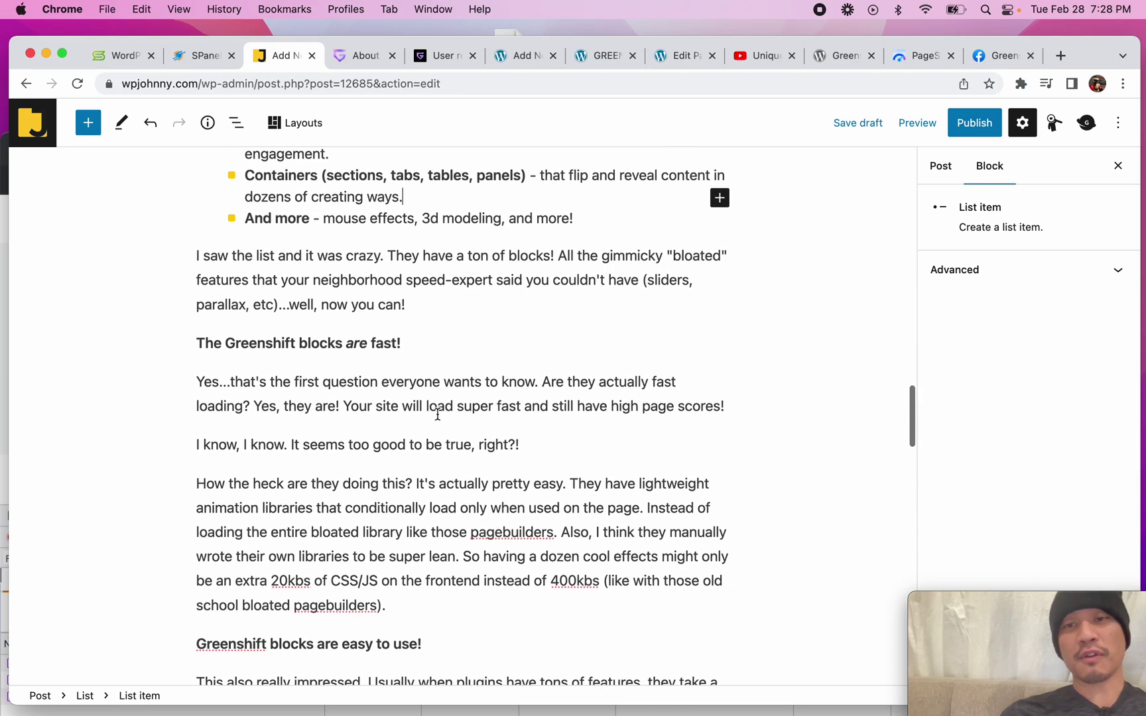
scroll(437, 414, down, 10)
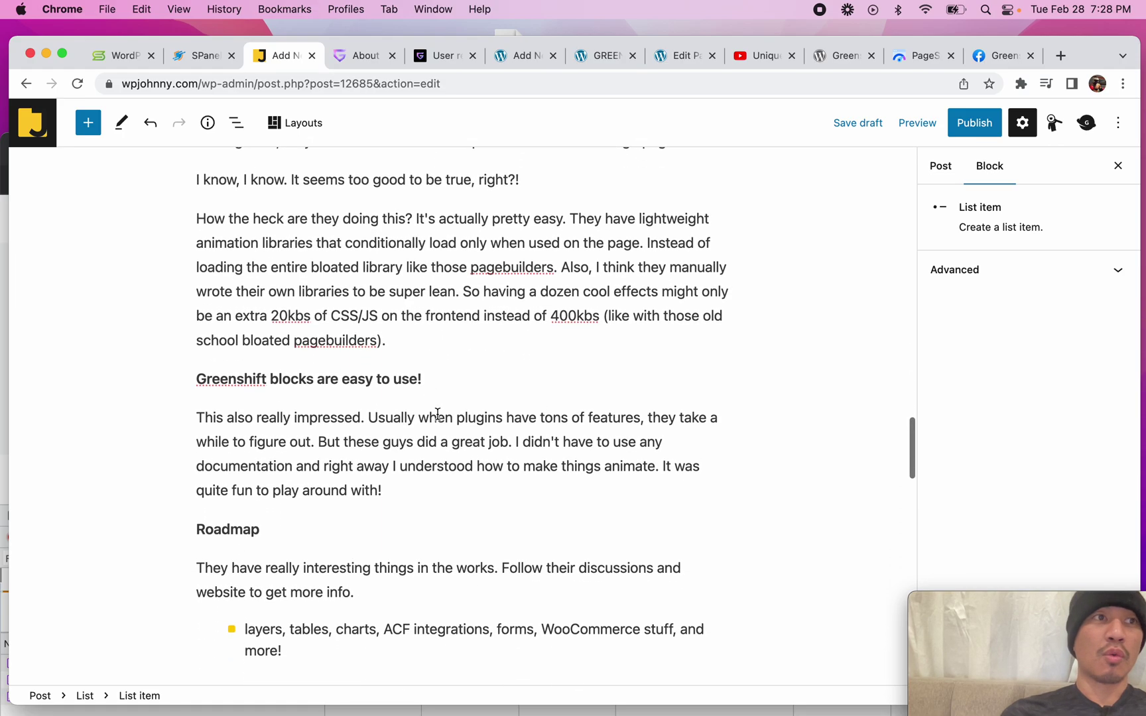
scroll(438, 414, down, 1)
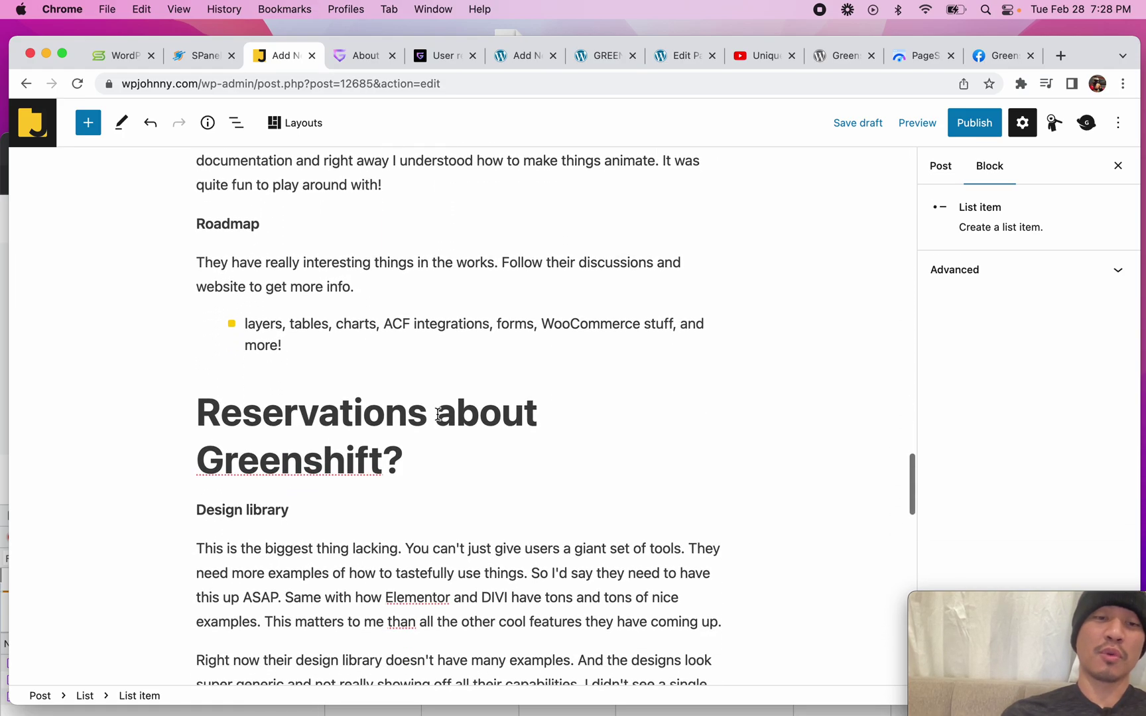
- Read the draft's reservations about Greenshift, from the design library to the closing "Should you try Greenshift?" section
scroll(438, 414, down, 20)
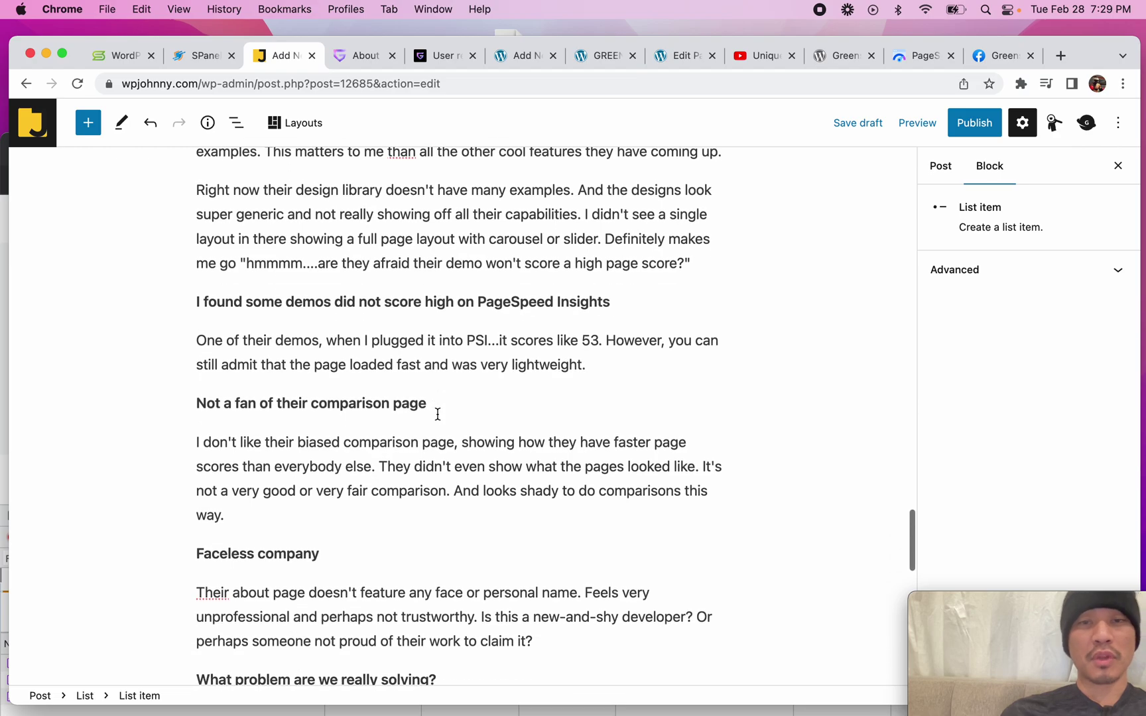
scroll(438, 415, down, 1)
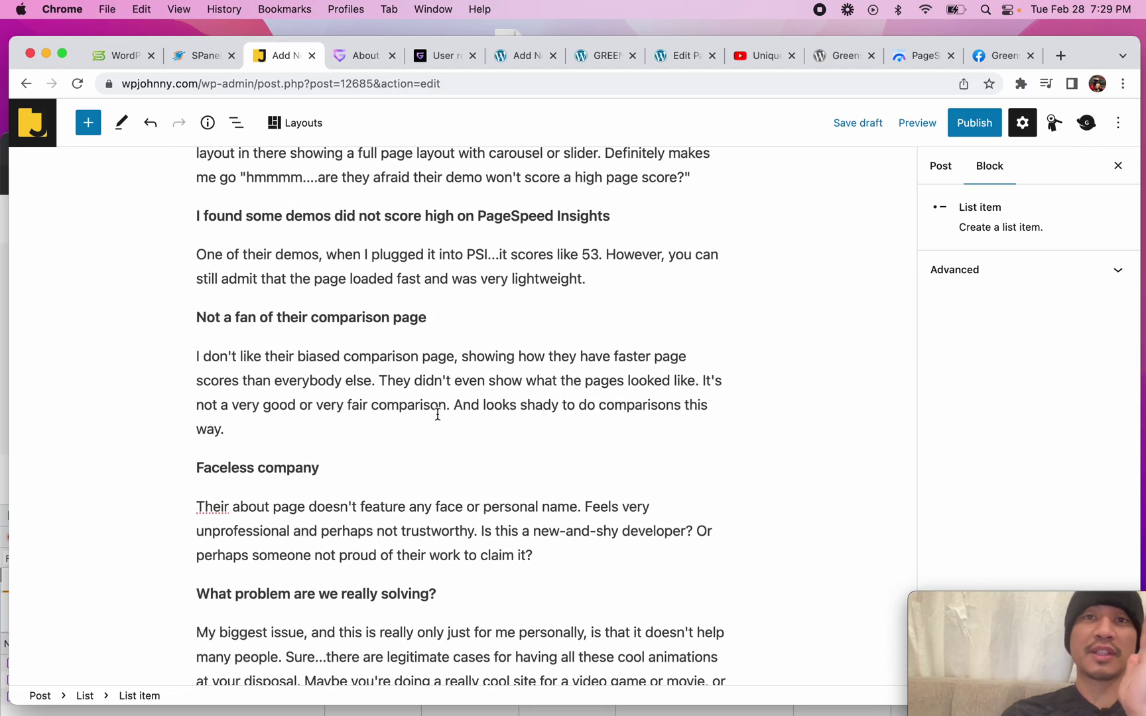
scroll(438, 415, down, 2)
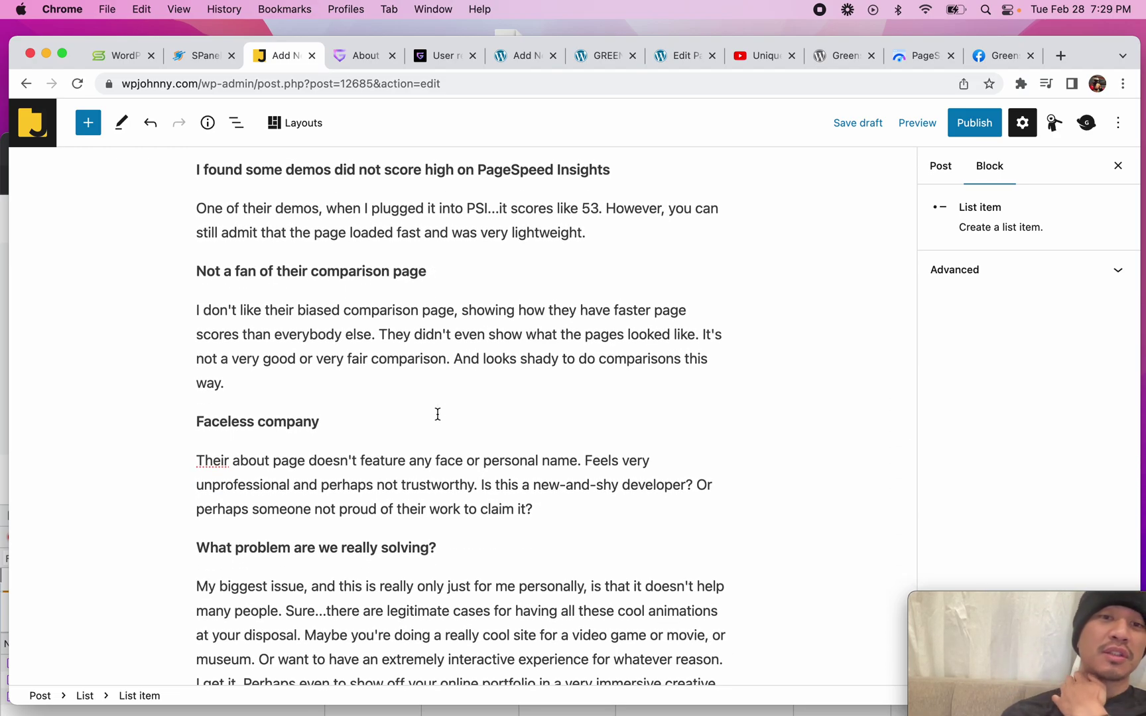
scroll(438, 414, down, 10)
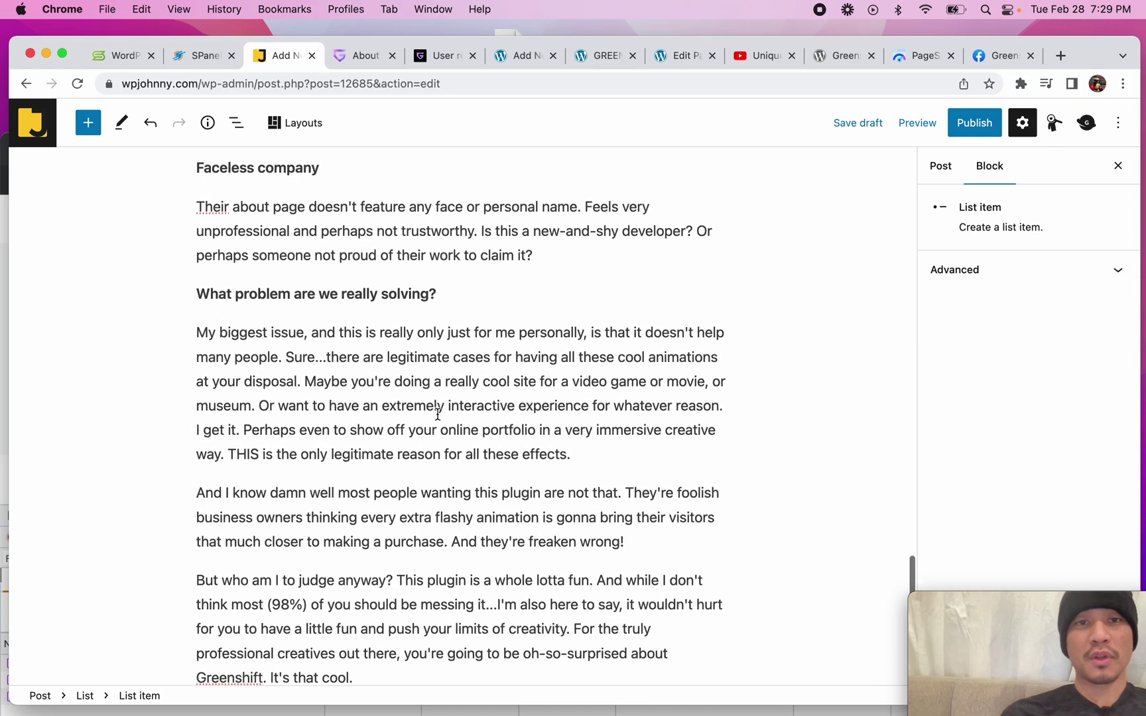
scroll(437, 414, down, 10)
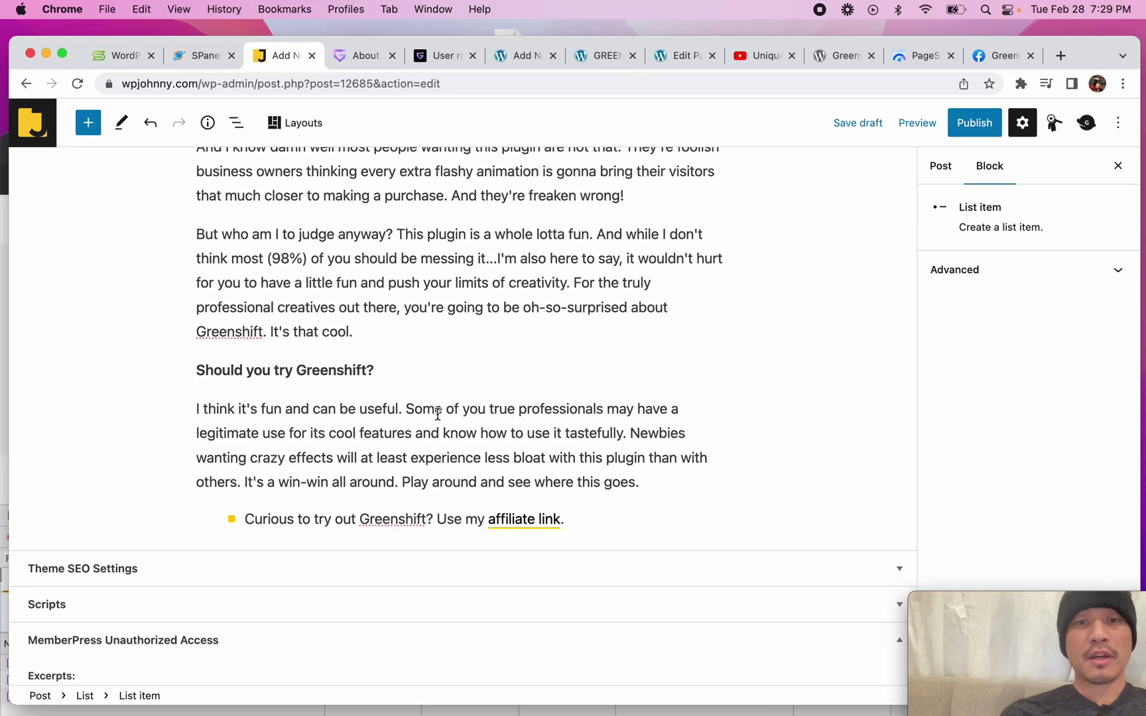
- Skim back through the draft post to its title and introduction, and return to the closing affiliate link
scroll(437, 413, up, 20)
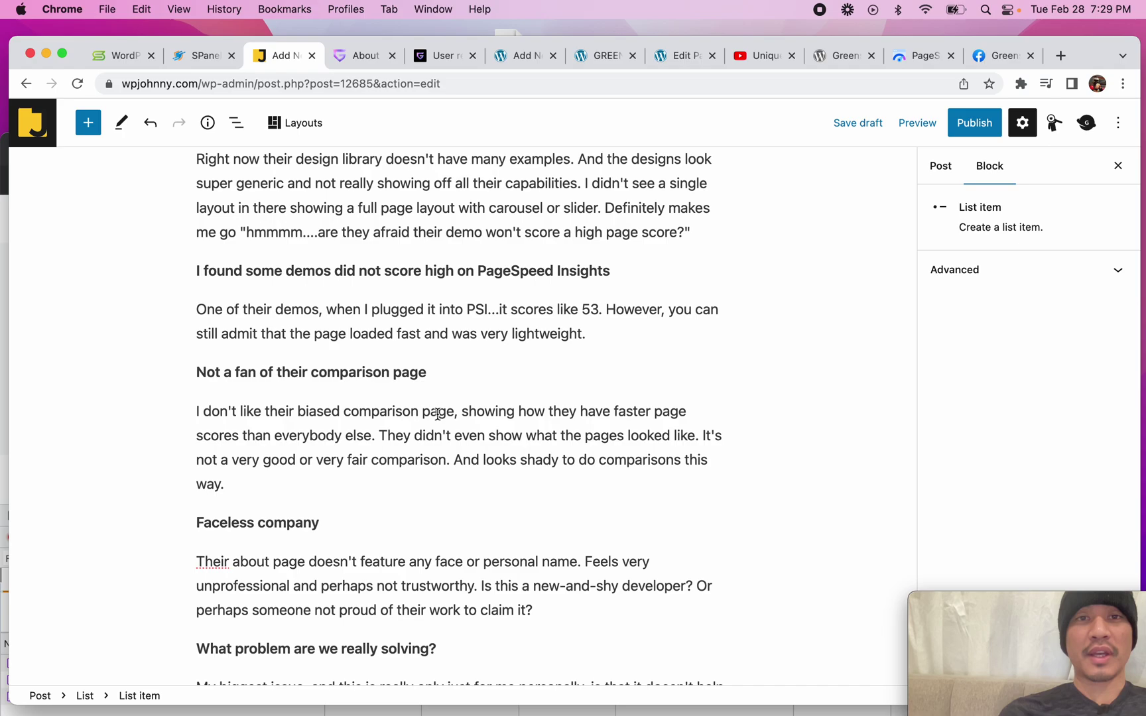
click(360, 58)
click(294, 60)
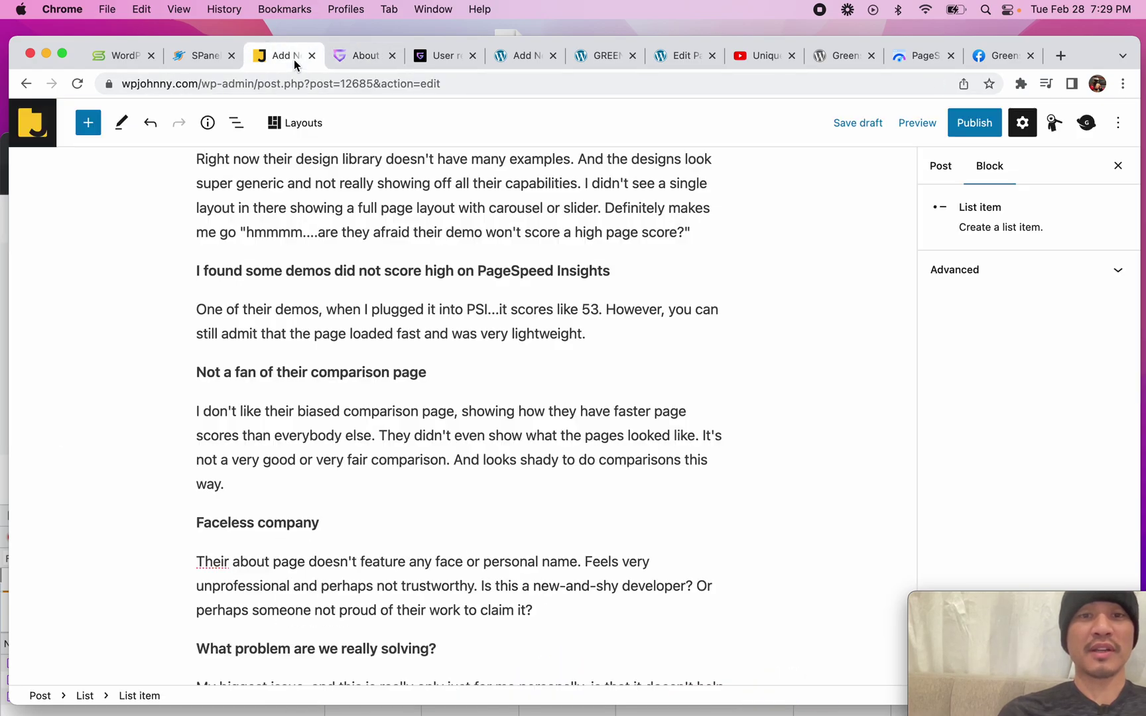
scroll(448, 336, up, 5)
scroll(449, 336, up, 10)
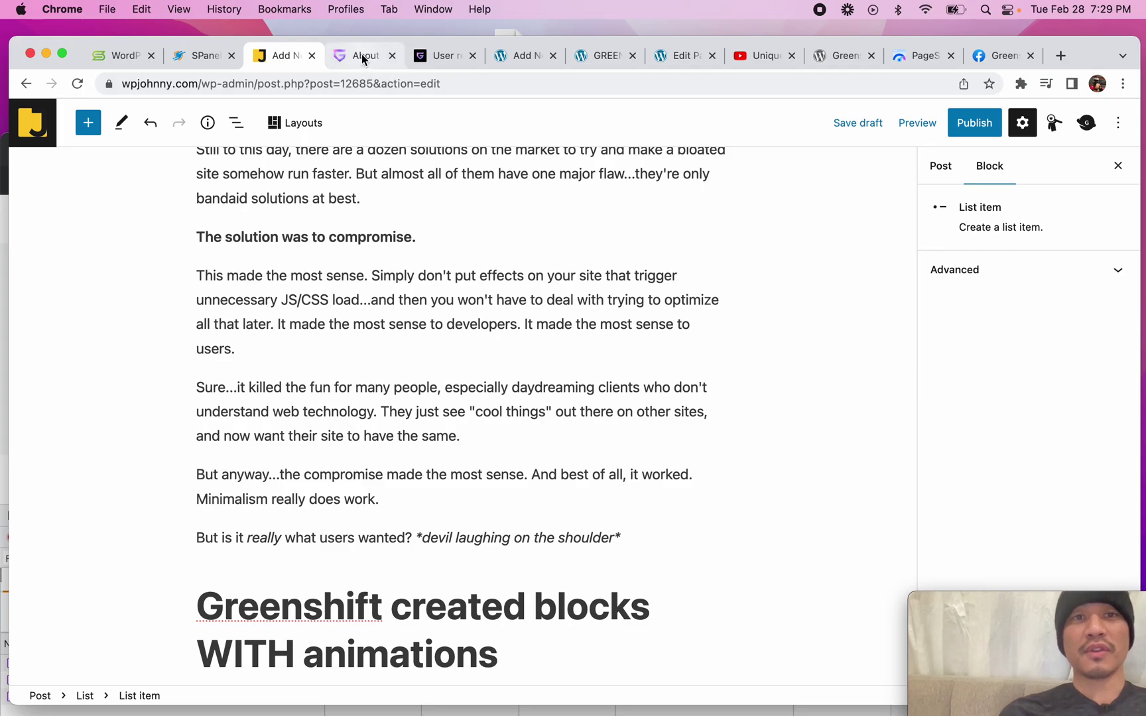
scroll(428, 269, up, 15)
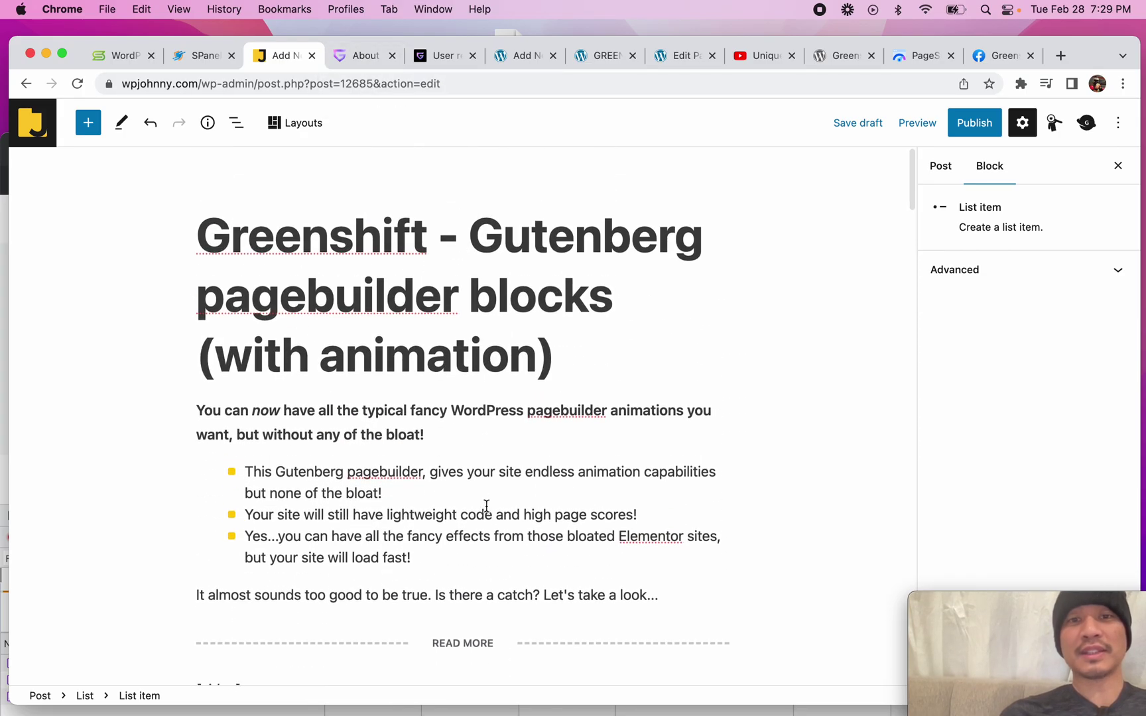
scroll(487, 506, down, 20)
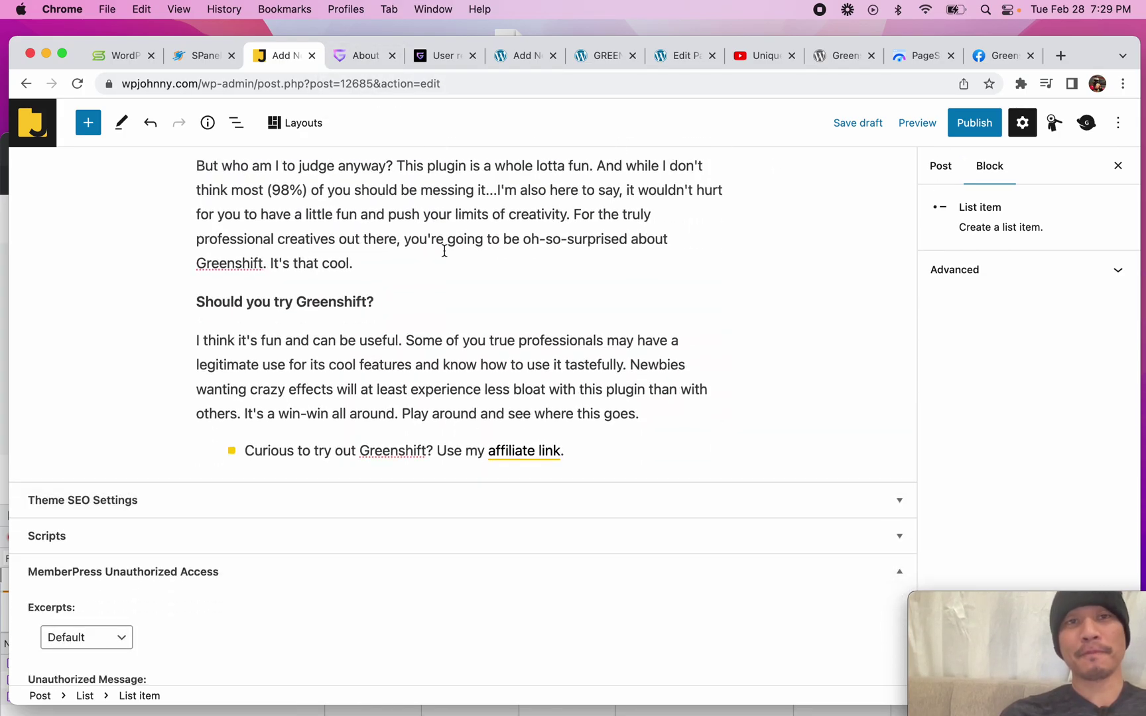
- Open the Greenshift plugin page on WordPress.org and review its description, exclusive benefits, version details, ratings and support record
click(373, 58)
click(837, 59)
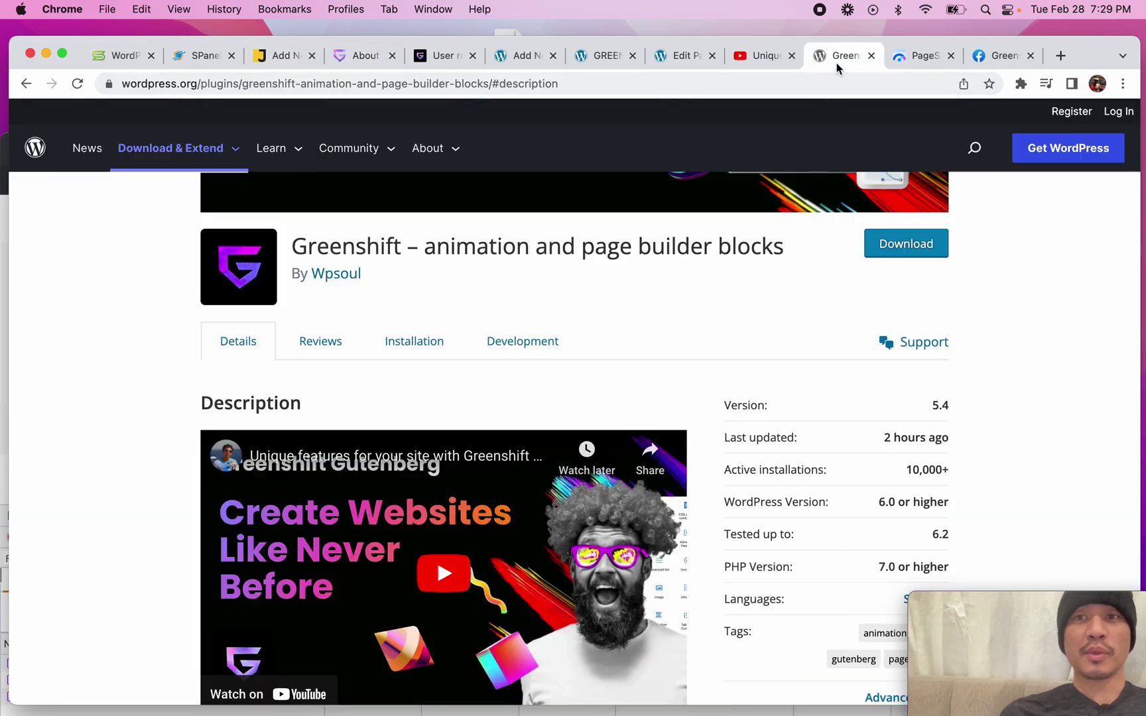
scroll(510, 388, up, 4)
scroll(677, 471, down, 7)
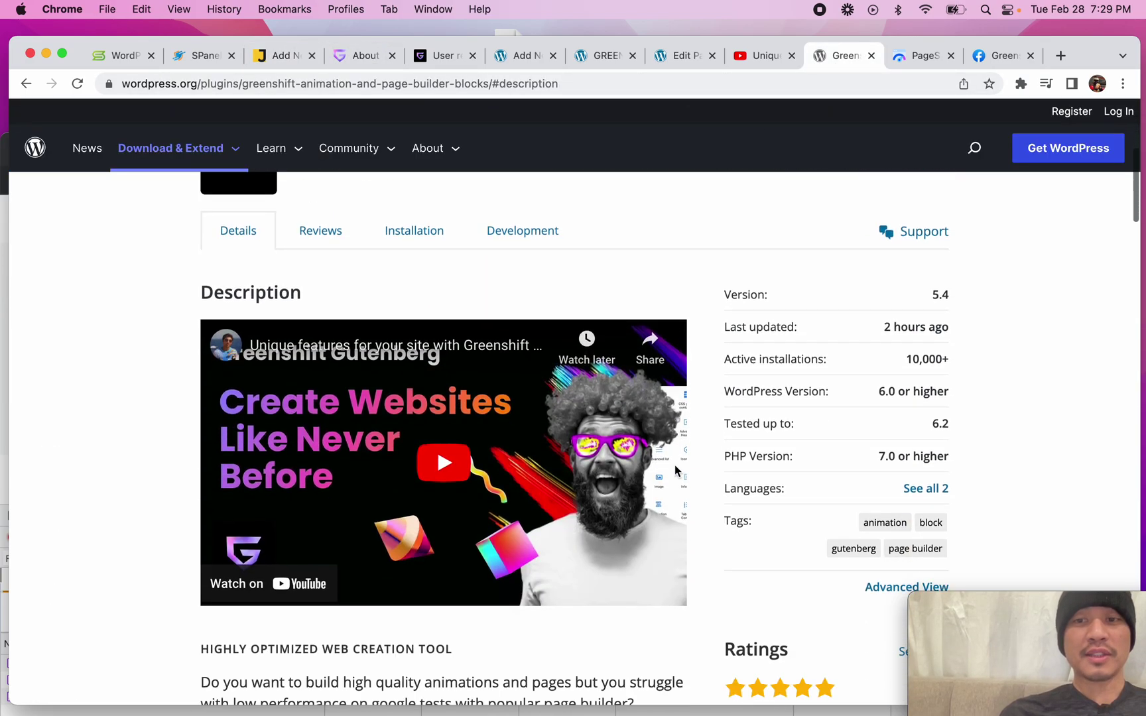
scroll(772, 416, down, 7)
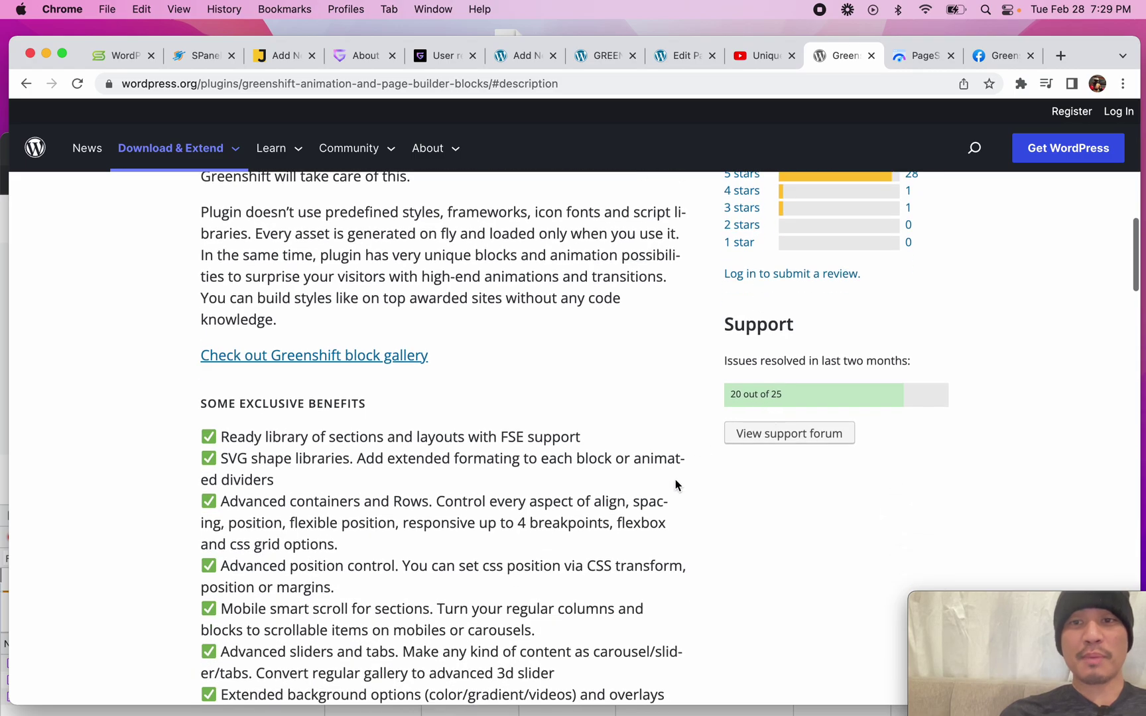
scroll(677, 485, down, 7)
scroll(381, 258, up, 10)
scroll(379, 261, down, 5)
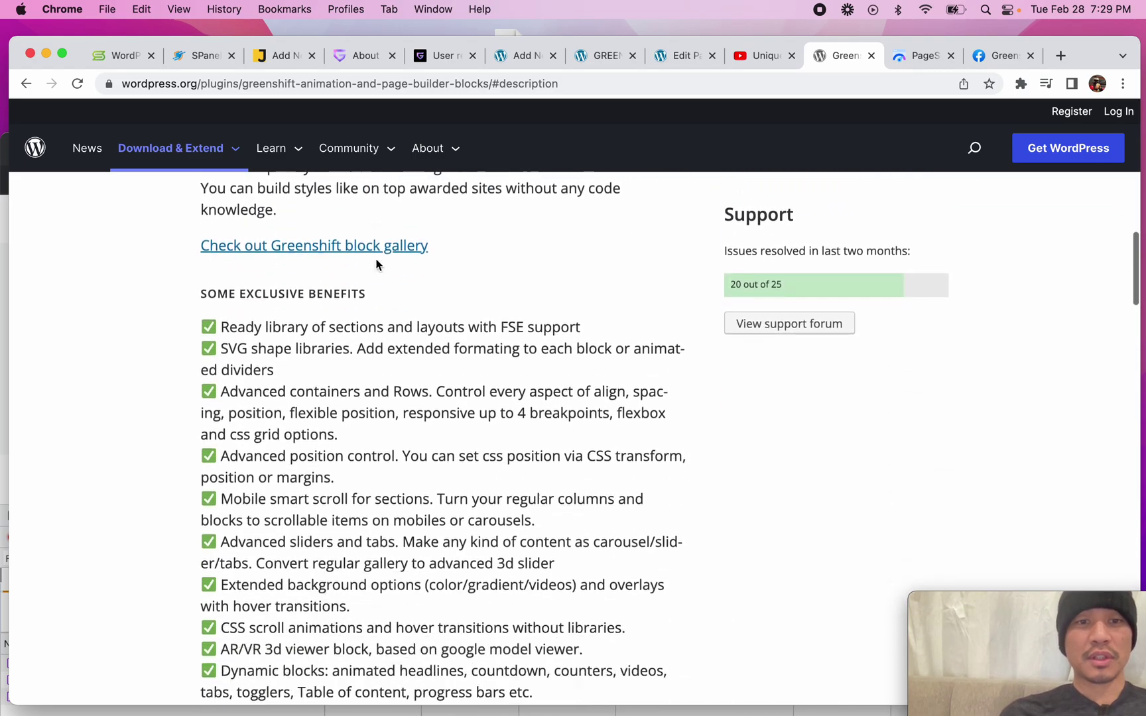
scroll(494, 411, up, 15)
scroll(591, 534, down, 6)
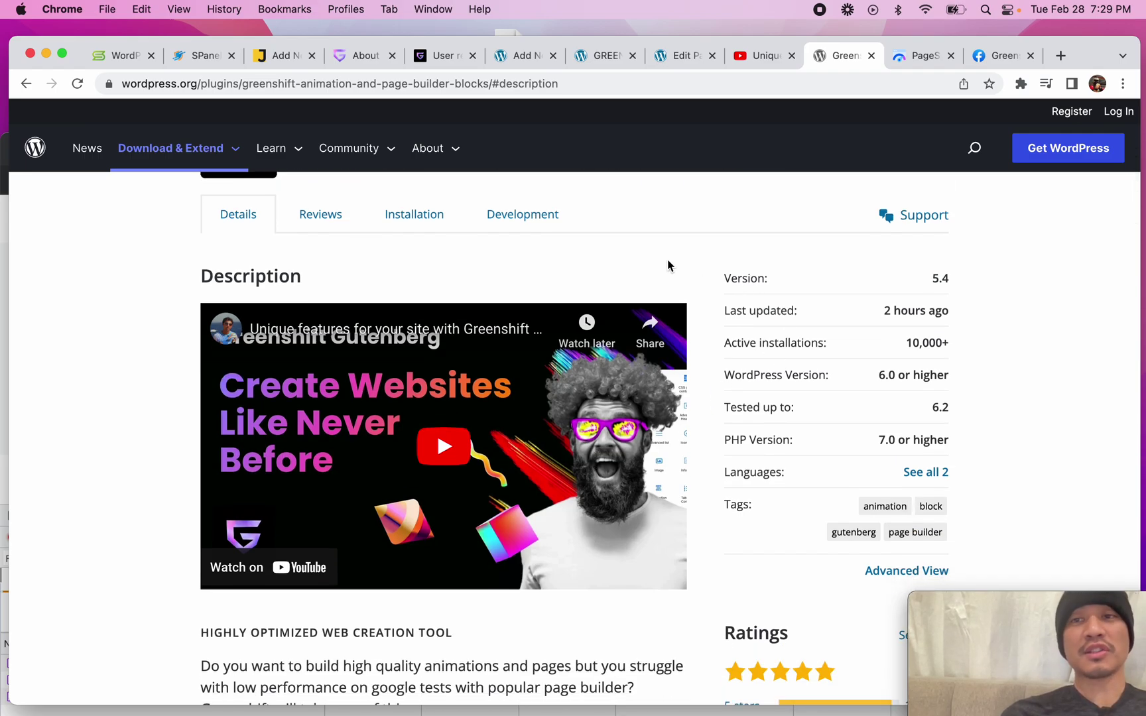
- Revisit the desktop PageSpeed report, and browse the Greenshift site's Tutorials category through to its second page
click(916, 57)
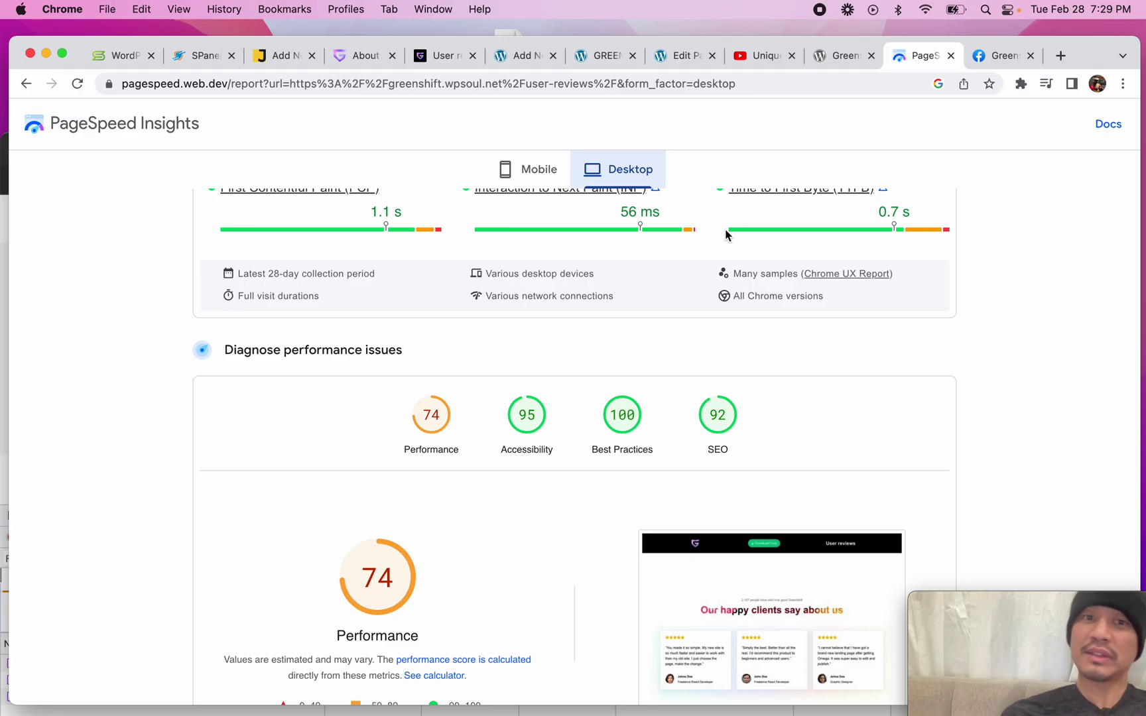
click(364, 57)
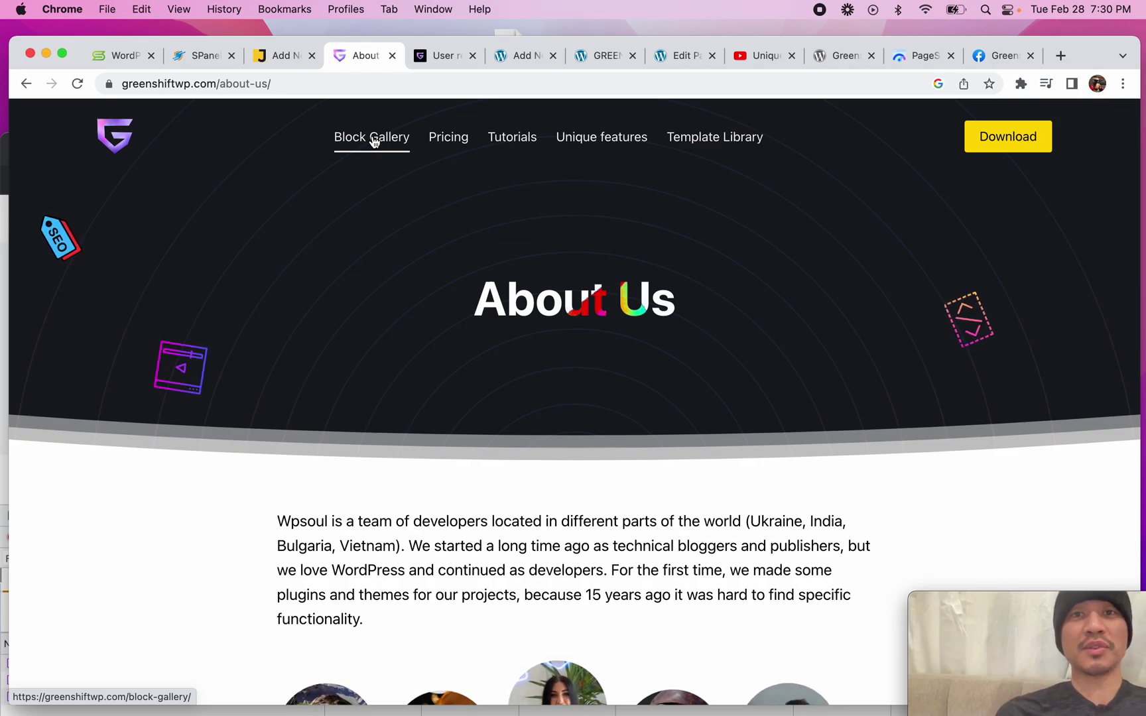
click(512, 137)
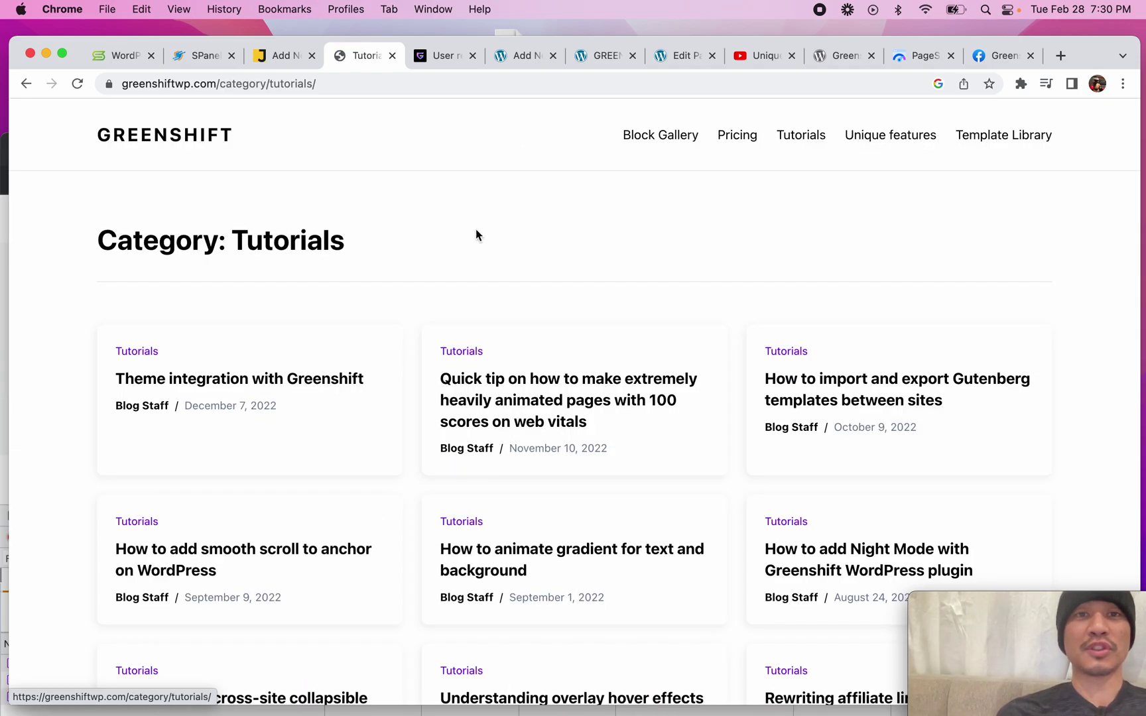
scroll(475, 236, down, 10)
scroll(530, 429, down, 5)
click(522, 341)
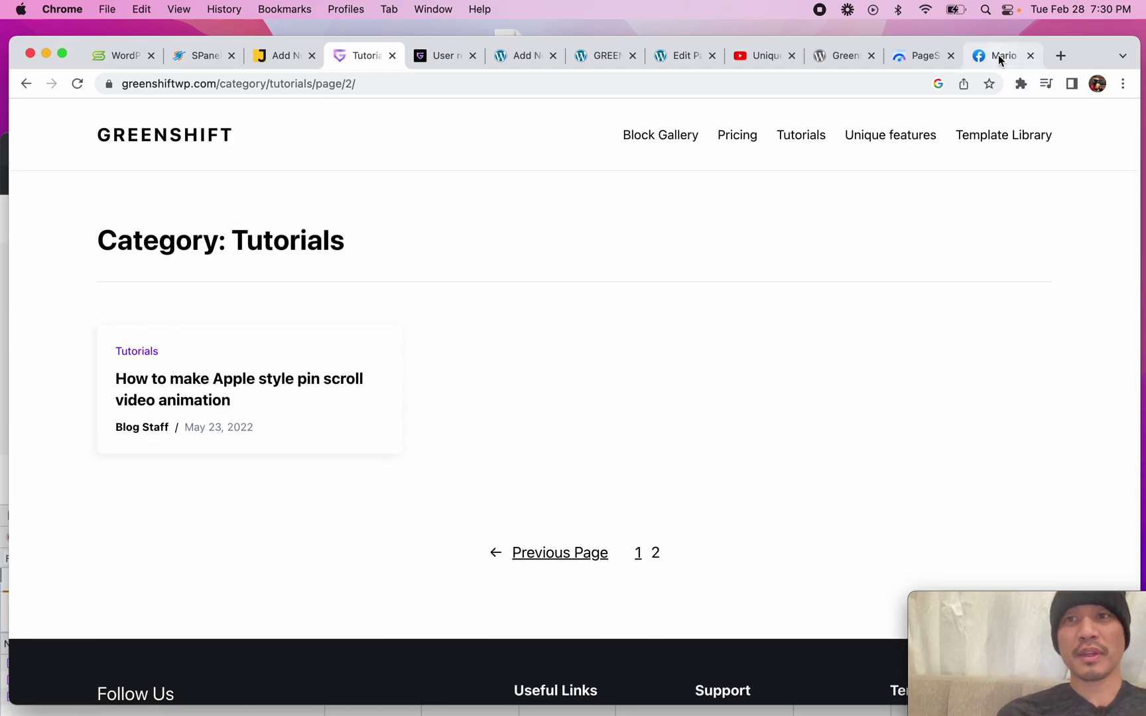
- Look over posts in the Greenshift Wordpress Community Facebook group and return to the plugin's WordPress.org page
click(999, 56)
click(666, 321)
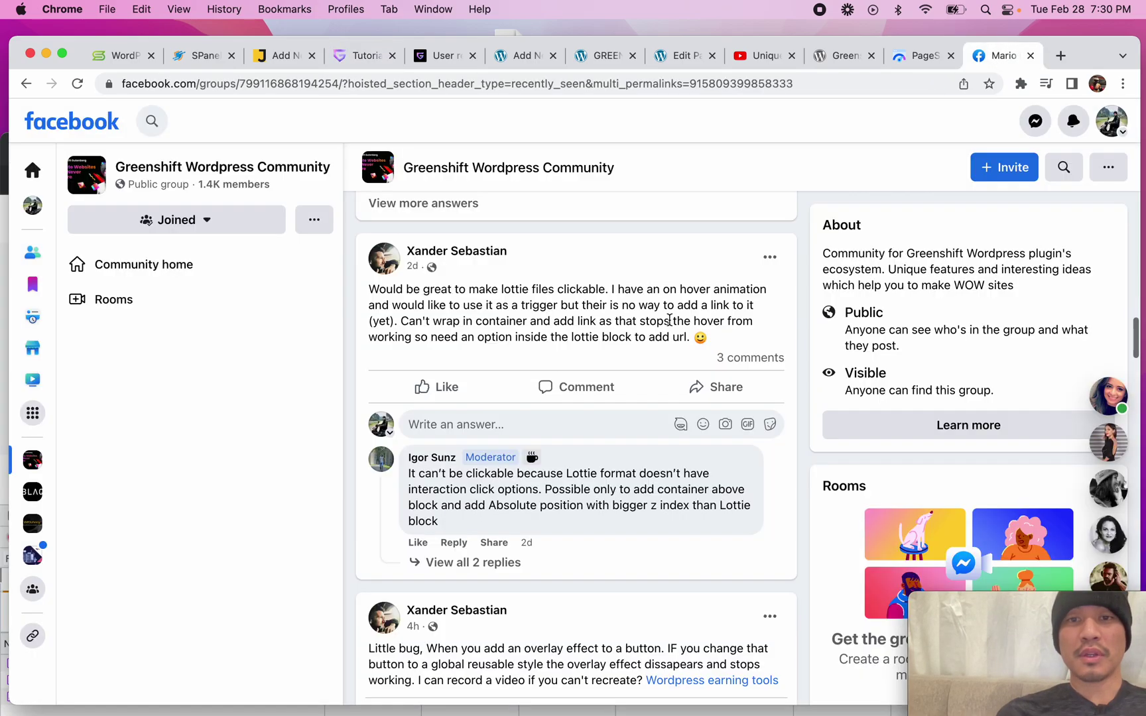
scroll(715, 302, up, 10)
scroll(715, 302, up, 10)
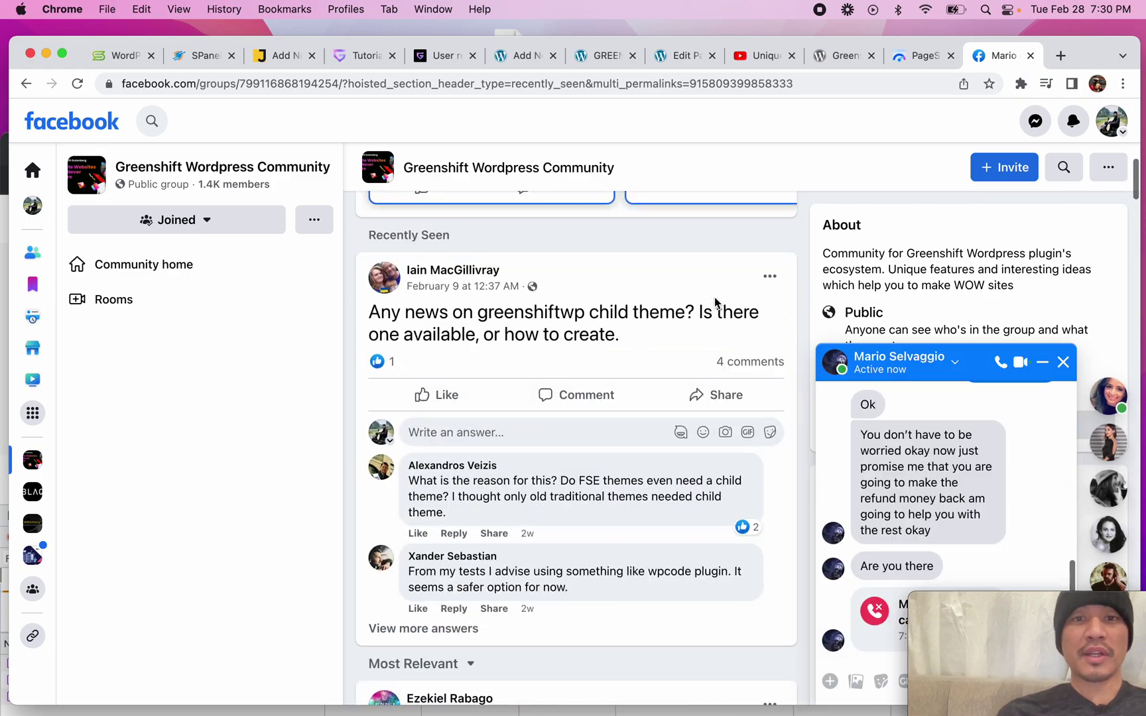
click(847, 55)
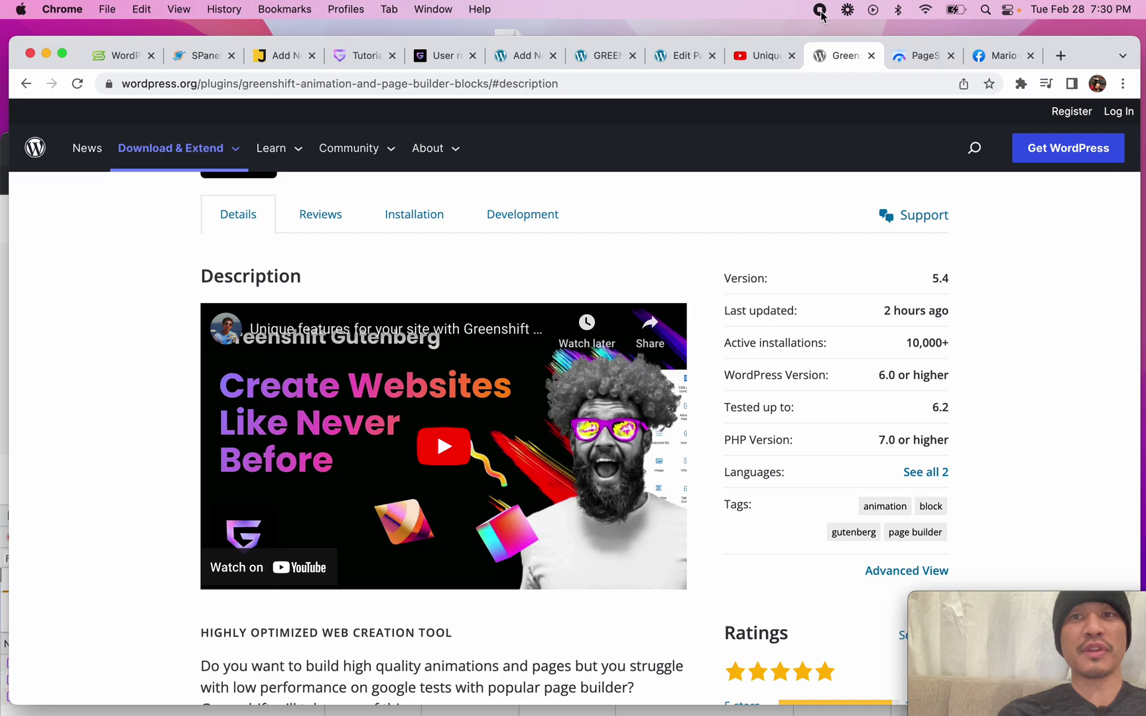